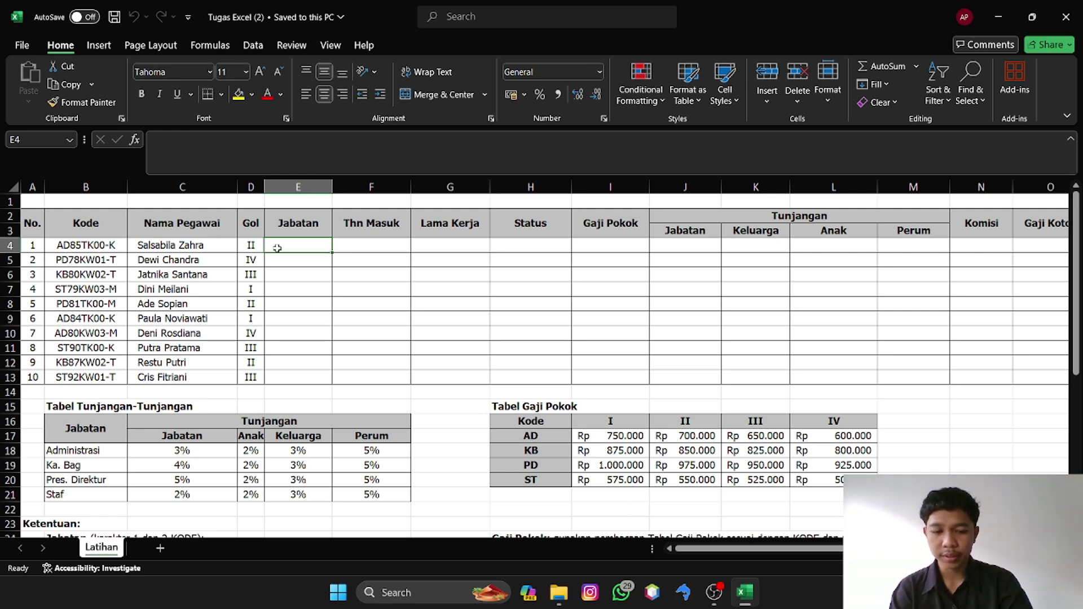
- Begin an IF formula in cell E4 with the LEFT function opening its logical test
{"action": "type", "text": "=if"}
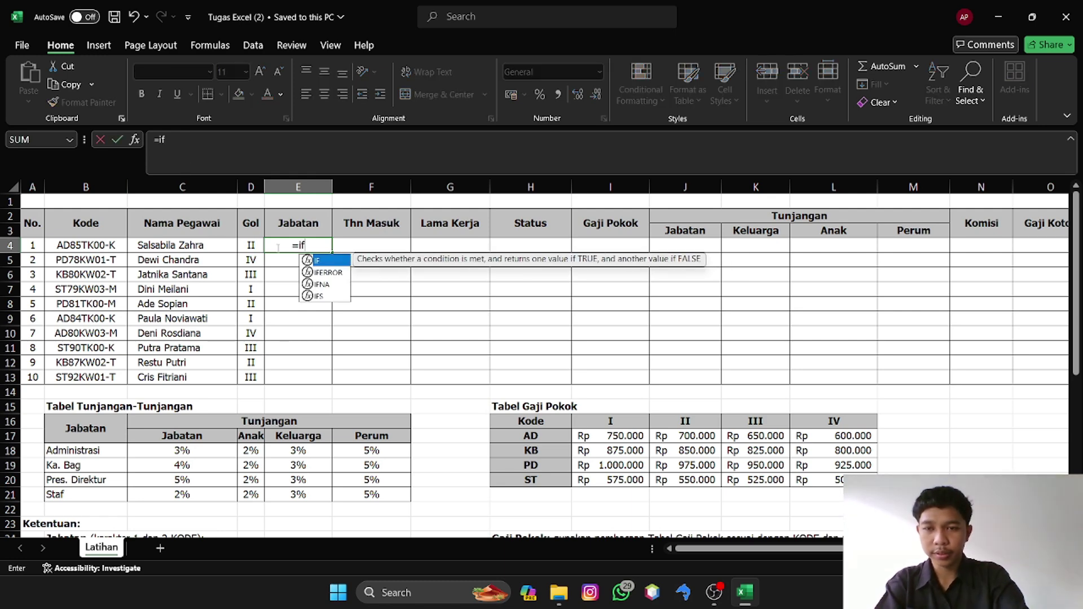
{"action": "double_click", "coordinate": [334, 261]}
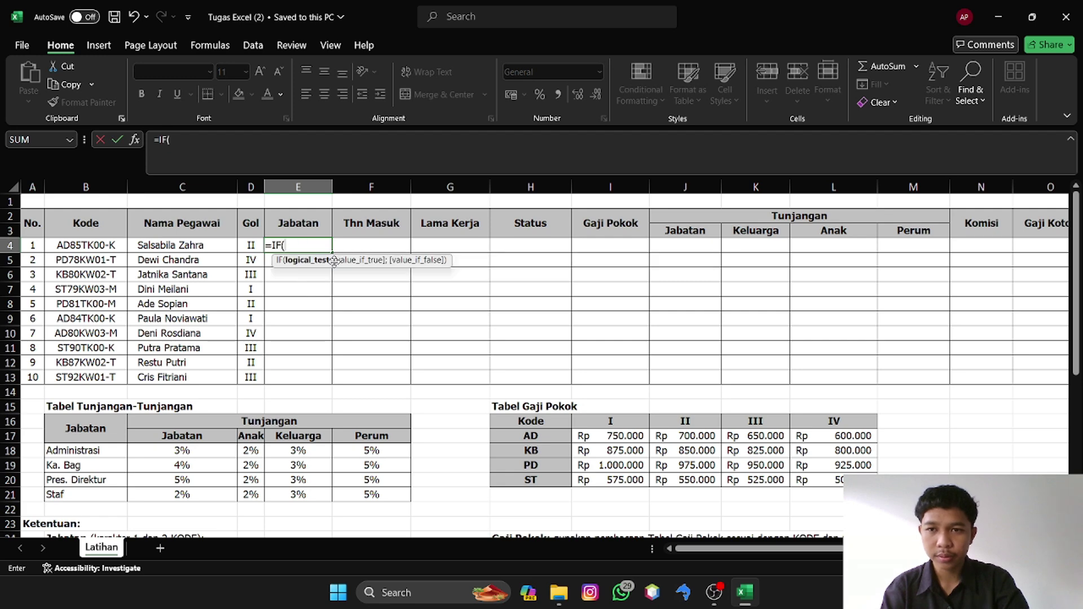
{"action": "type", "text": "ledt"}
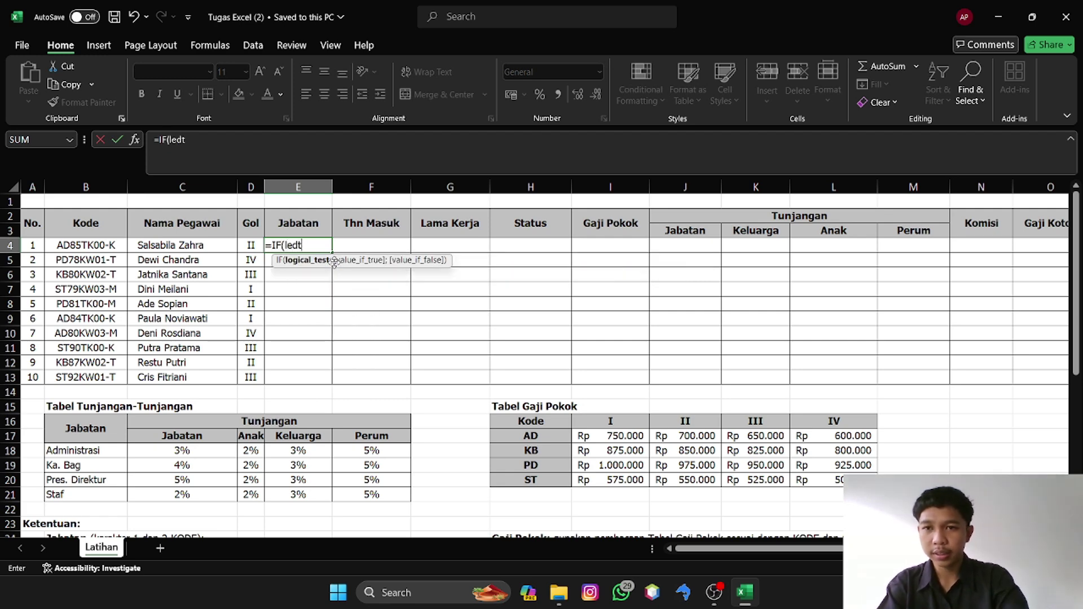
{"action": "key", "text": "BackSpace"}
{"action": "key", "text": "BackSpace"}
{"action": "key", "text": "BackSpace"}
{"action": "type", "text": "eft"}
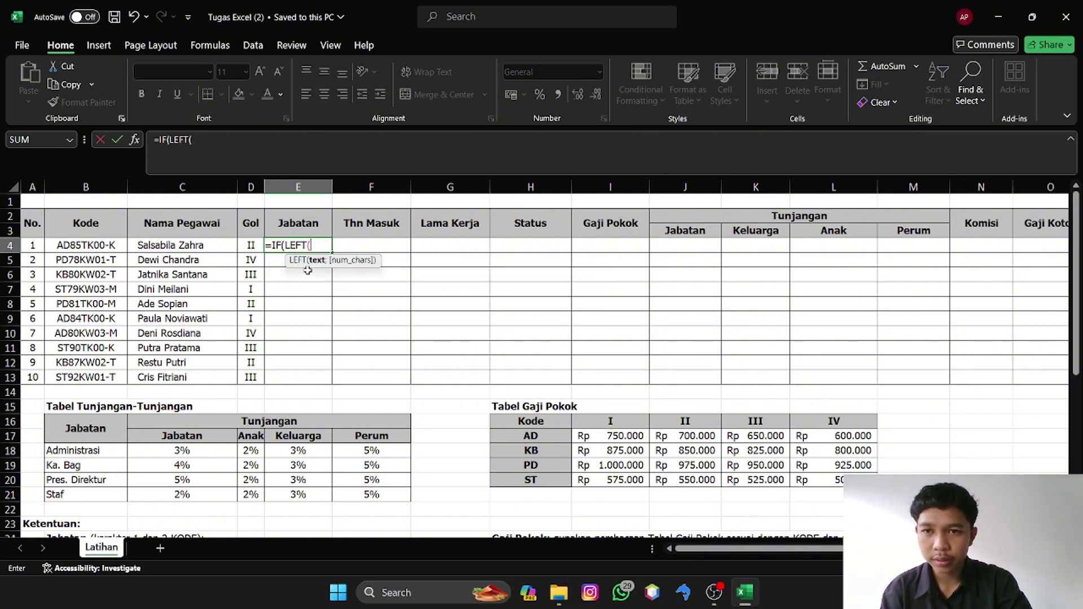
{"action": "double_click", "coordinate": [307, 274]}
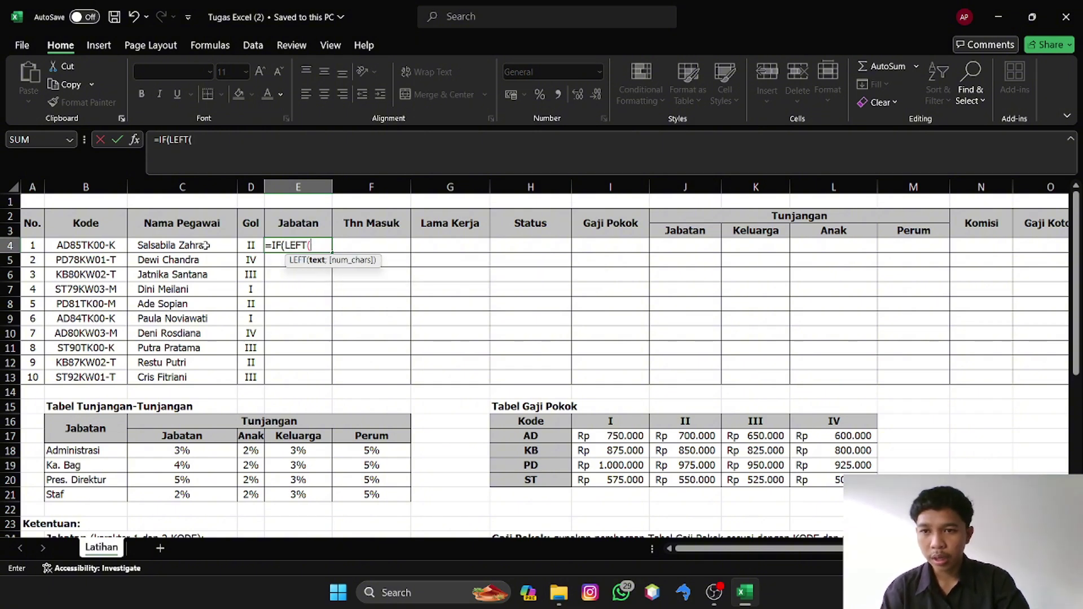
- Complete the logical test in E4 as LEFT(B4;2)="AD" and move on to the value-if-true argument
{"action": "left_click", "coordinate": [82, 247]}
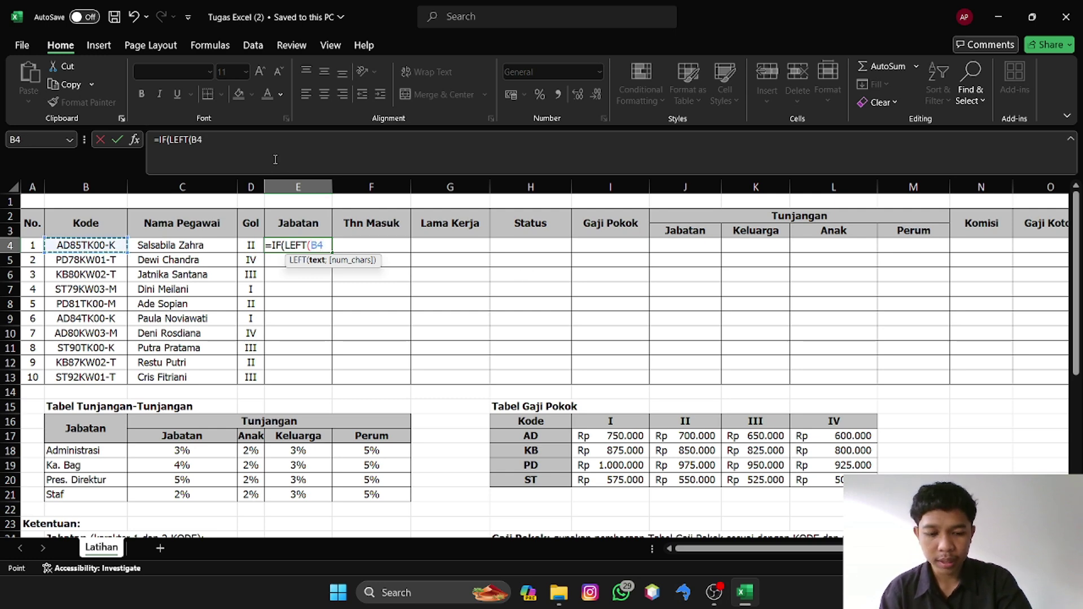
{"action": "type", "text": ";"}
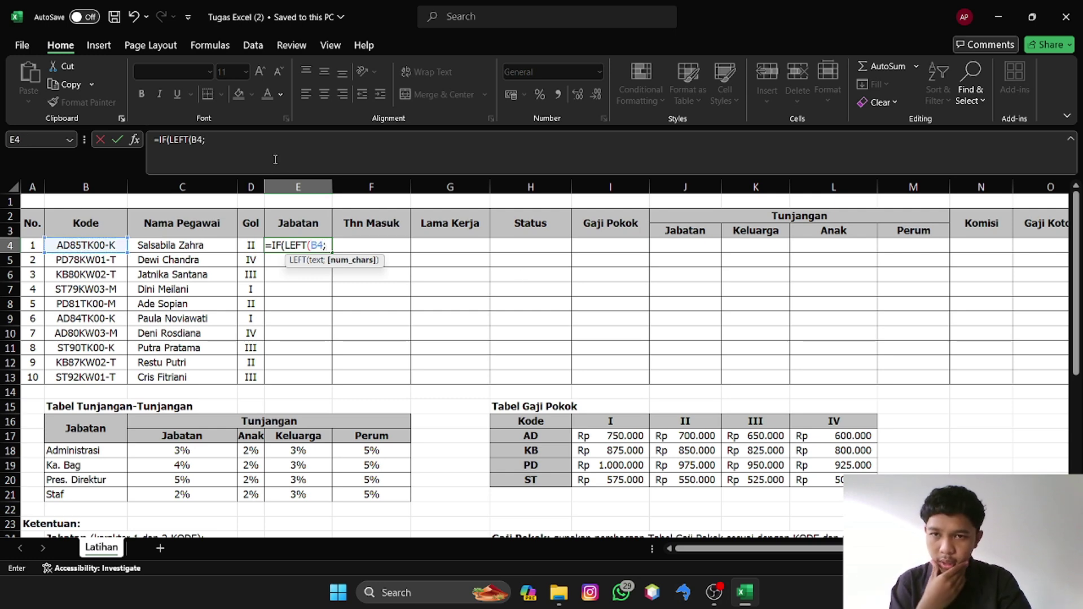
{"action": "type", "text": "2"}
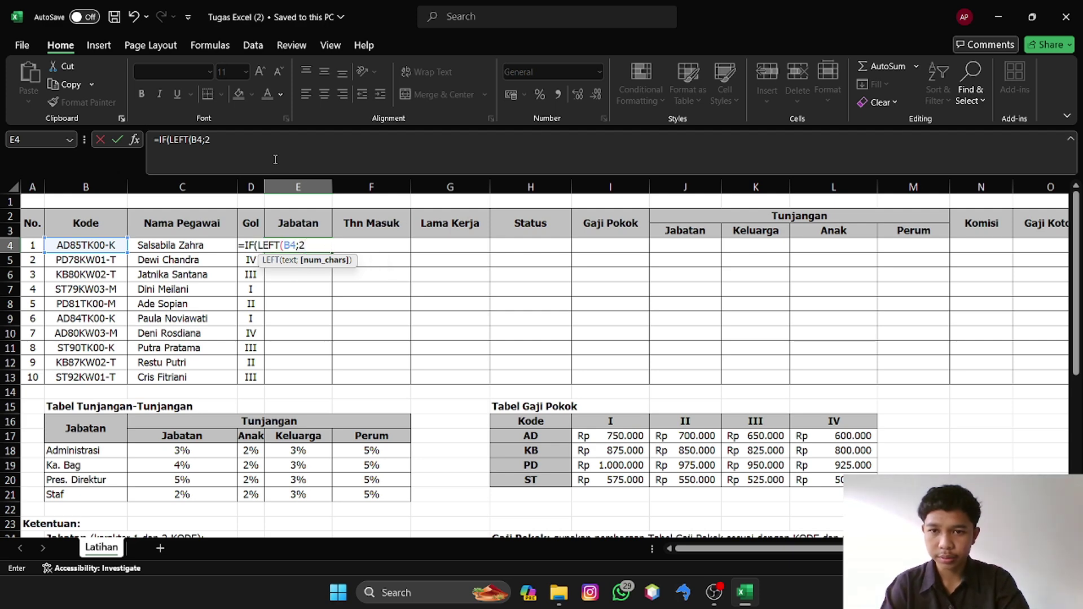
{"action": "left_click", "coordinate": [276, 159]}
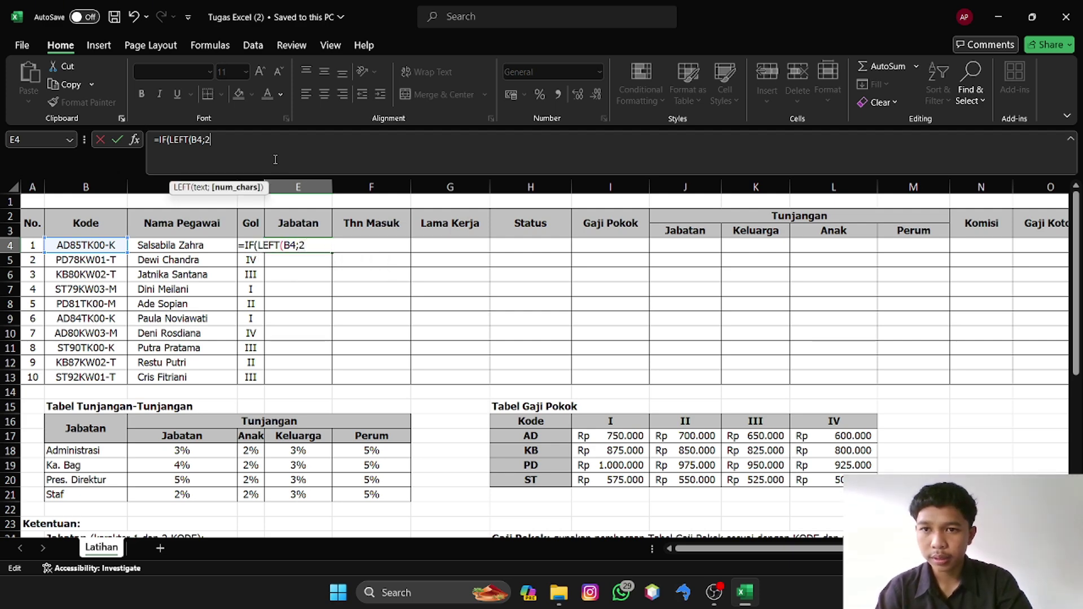
{"action": "type", "text": ")"}
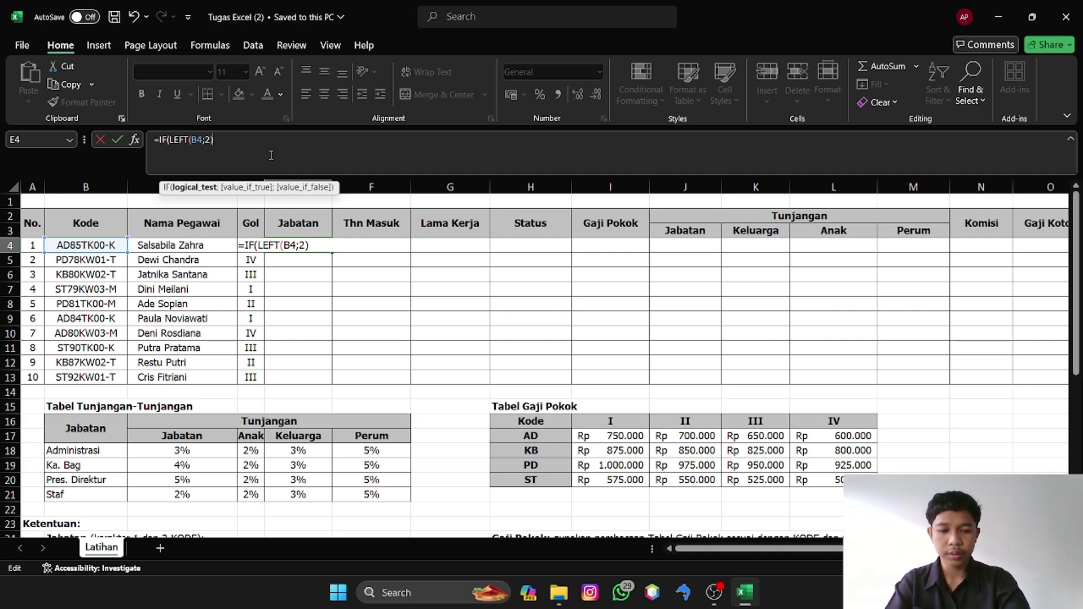
{"action": "type", "text": "=\""}
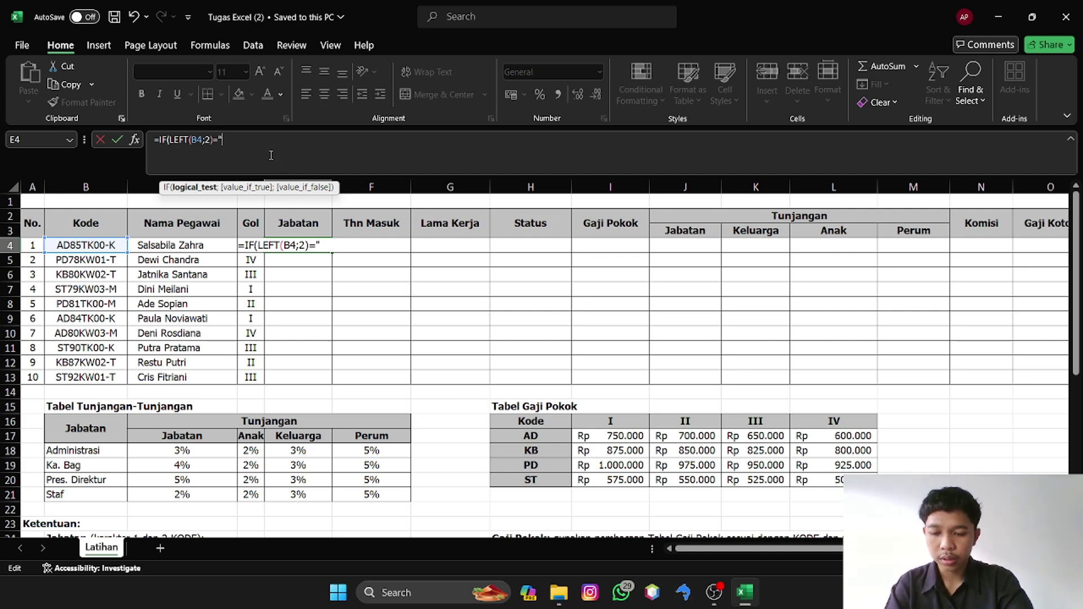
{"action": "type", "text": "AD\";"}
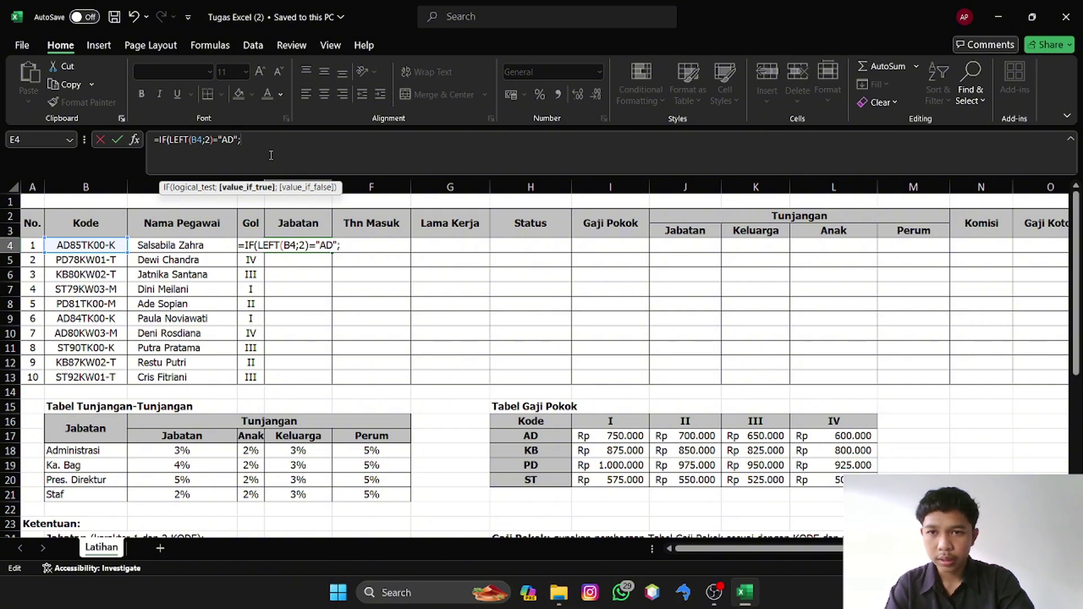
{"action": "type", "text": "Admis"}
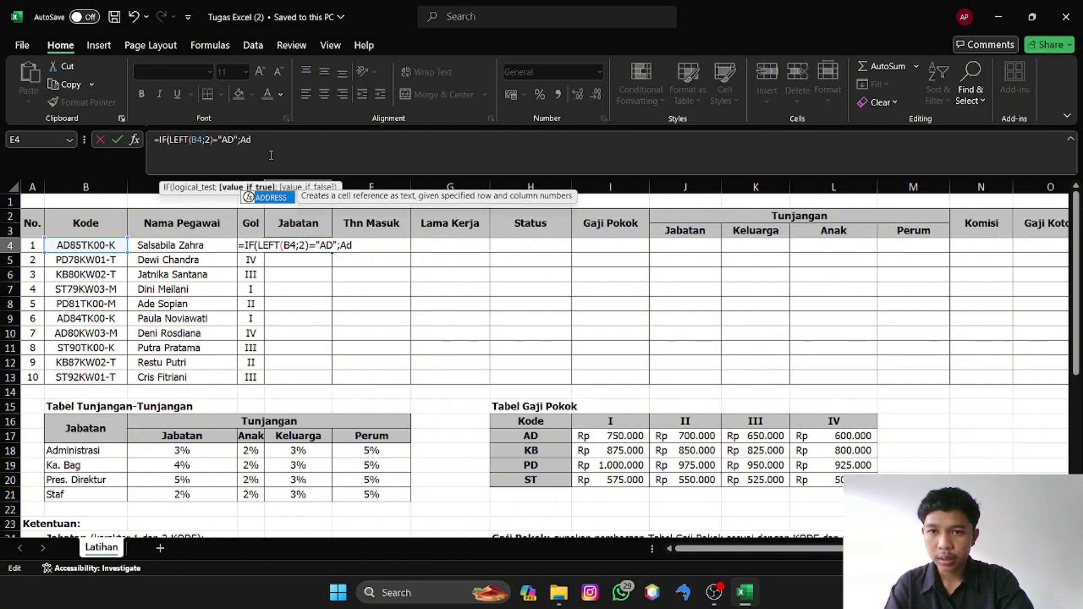
{"action": "key", "text": "BackSpace"}
{"action": "key", "text": "BackSpace"}
{"action": "key", "text": "BackSpace"}
{"action": "key", "text": "BackSpace"}
{"action": "key", "text": "BackSpace"}
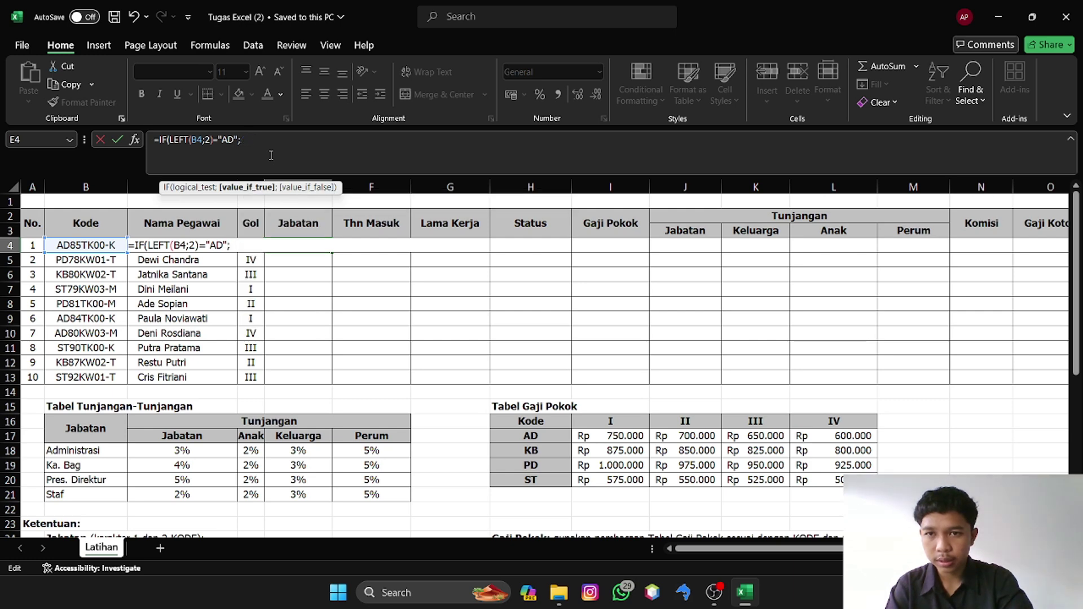
- Enter the quoted text "Administrasi" as the value if true and follow it with a semicolon separator
{"action": "type", "text": "\"Ad"}
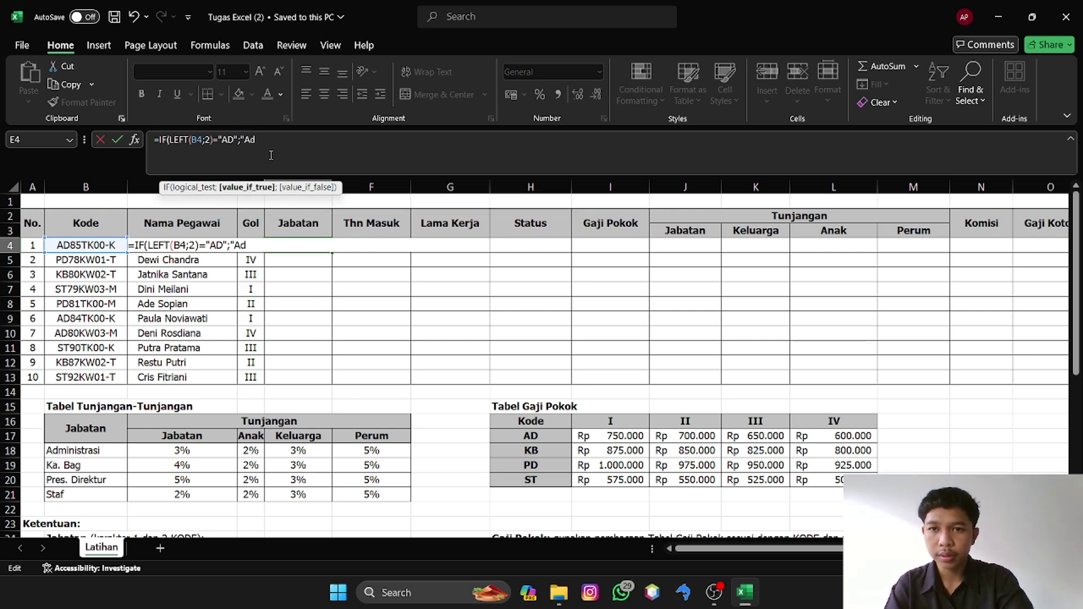
{"action": "type", "text": "minis"}
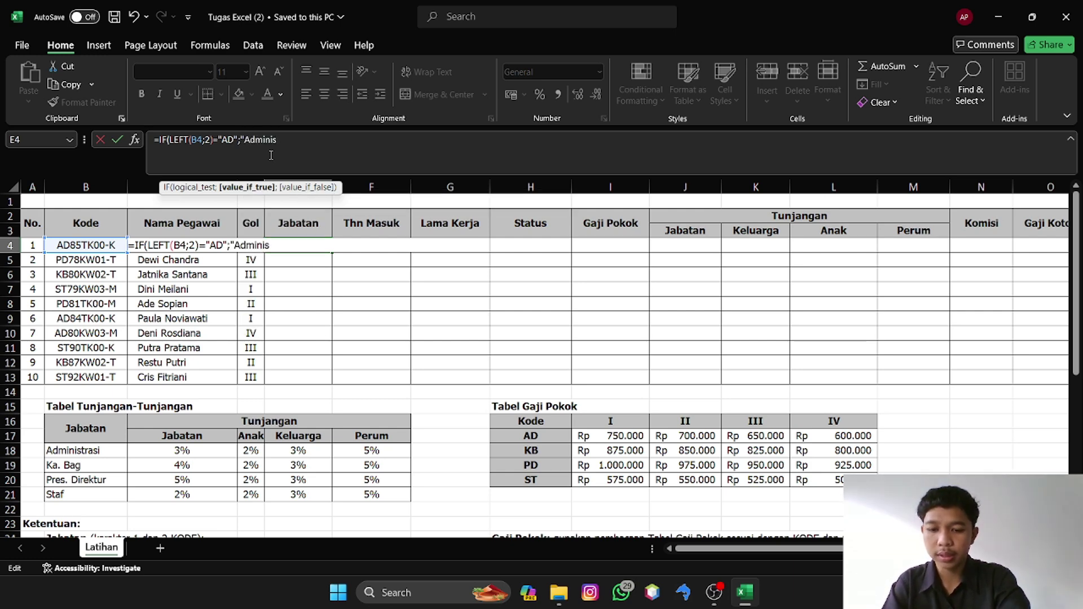
{"action": "type", "text": "tras"}
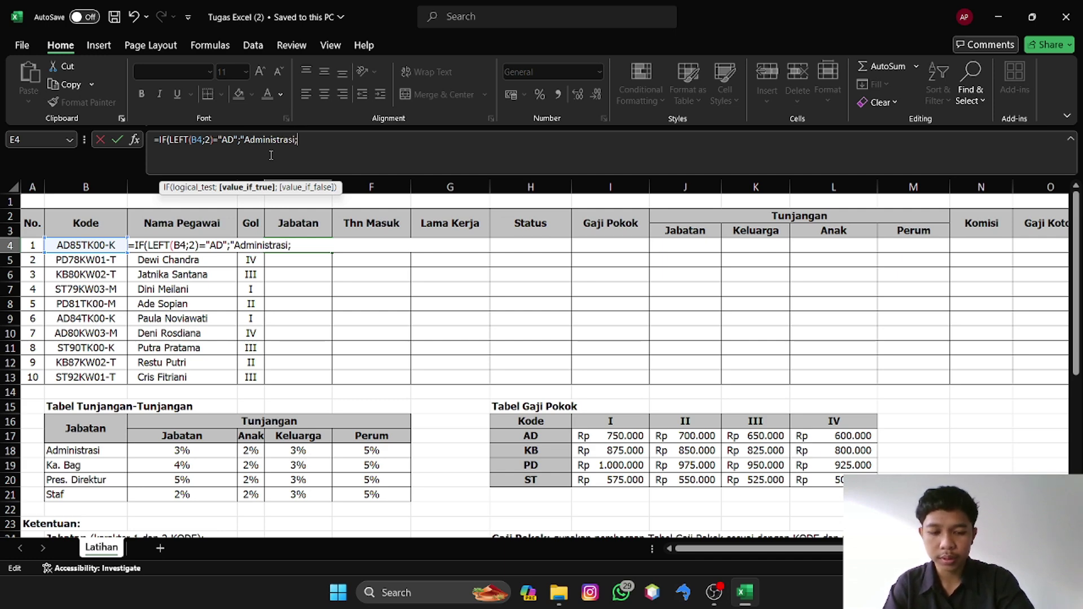
{"action": "type", "text": "i;"}
{"action": "type", "text": "IF"}
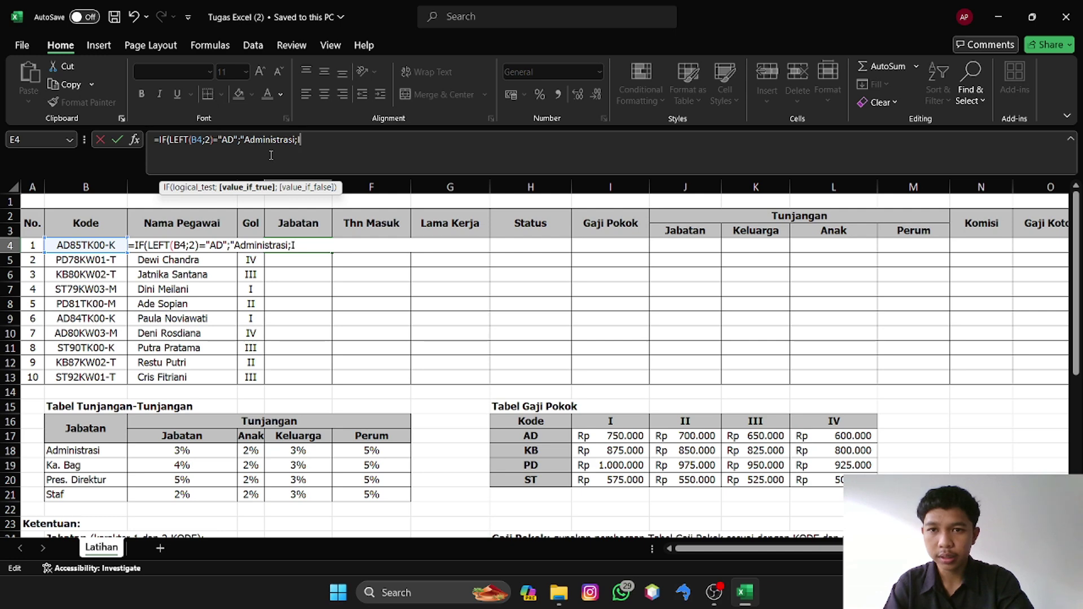
{"action": "left_click_drag", "start_coordinate": [271, 139], "coordinate": [295, 139]}
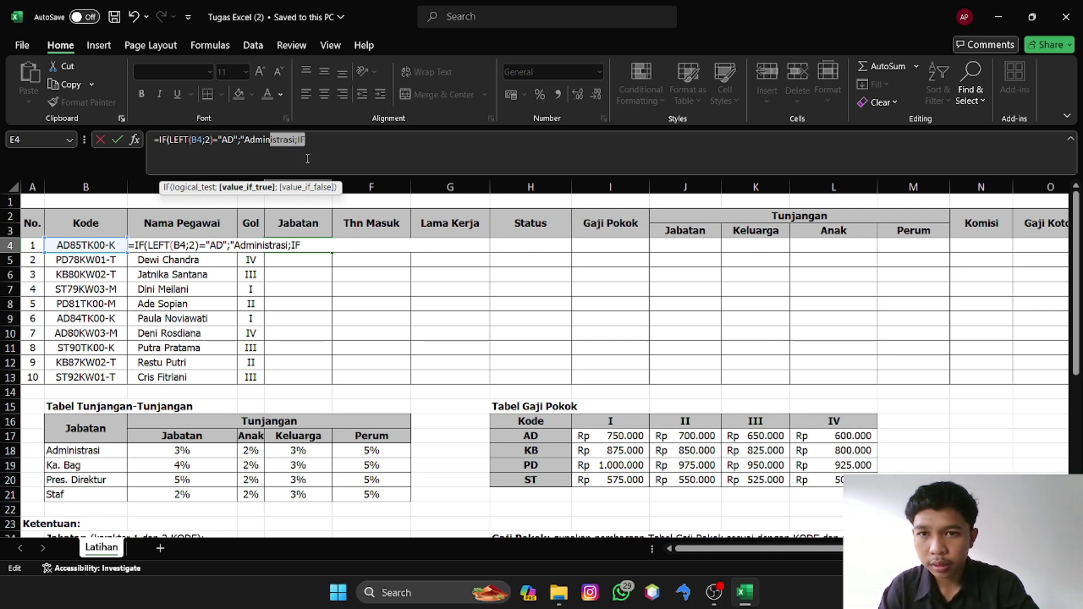
{"action": "left_click", "coordinate": [297, 139]}
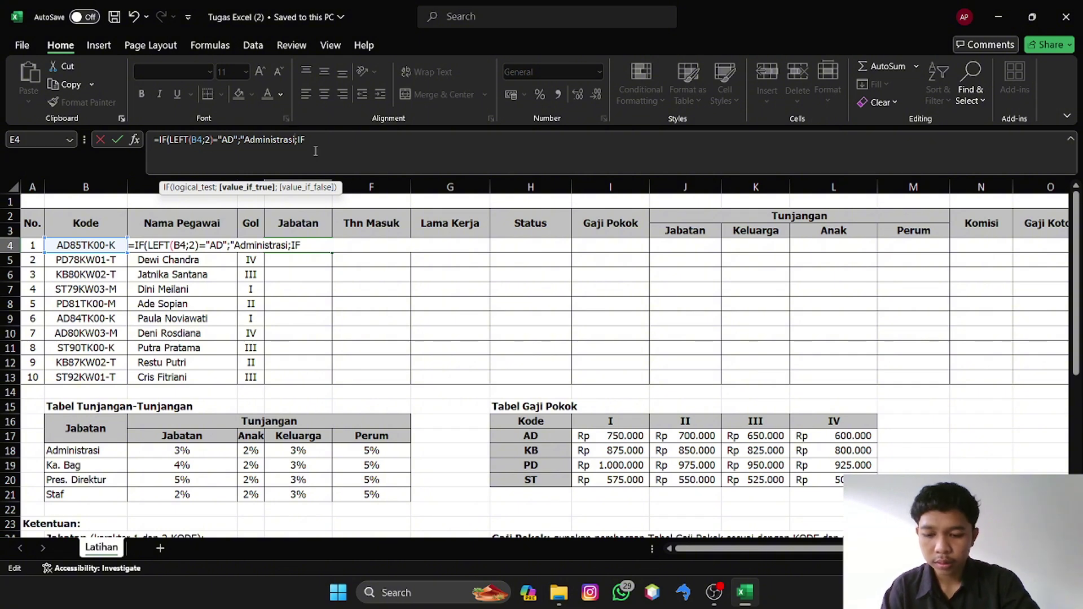
{"action": "type", "text": "\""}
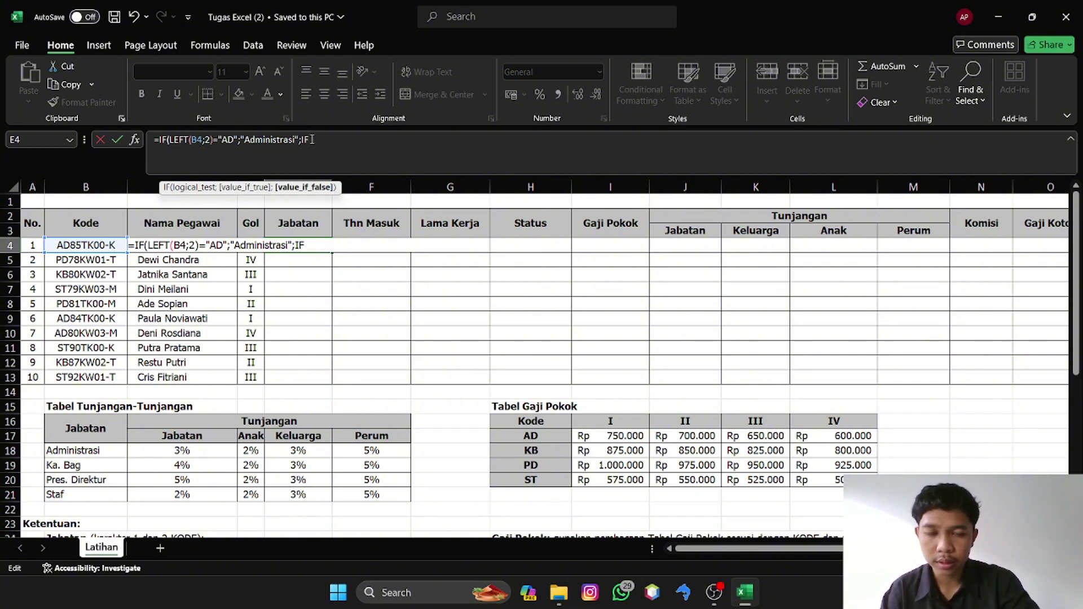
- Nest a second IF as the value-if-false argument, with LEFT opening its logical test
{"action": "key", "text": "BackSpace"}
{"action": "key", "text": "BackSpace"}
{"action": "type", "text": "If"}
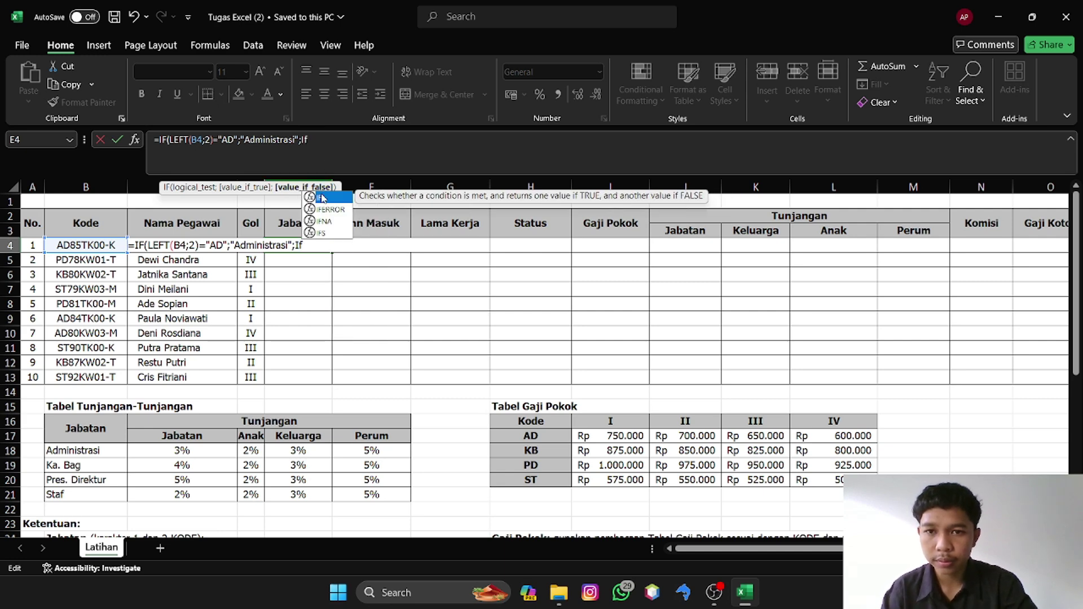
{"action": "double_click", "coordinate": [322, 197]}
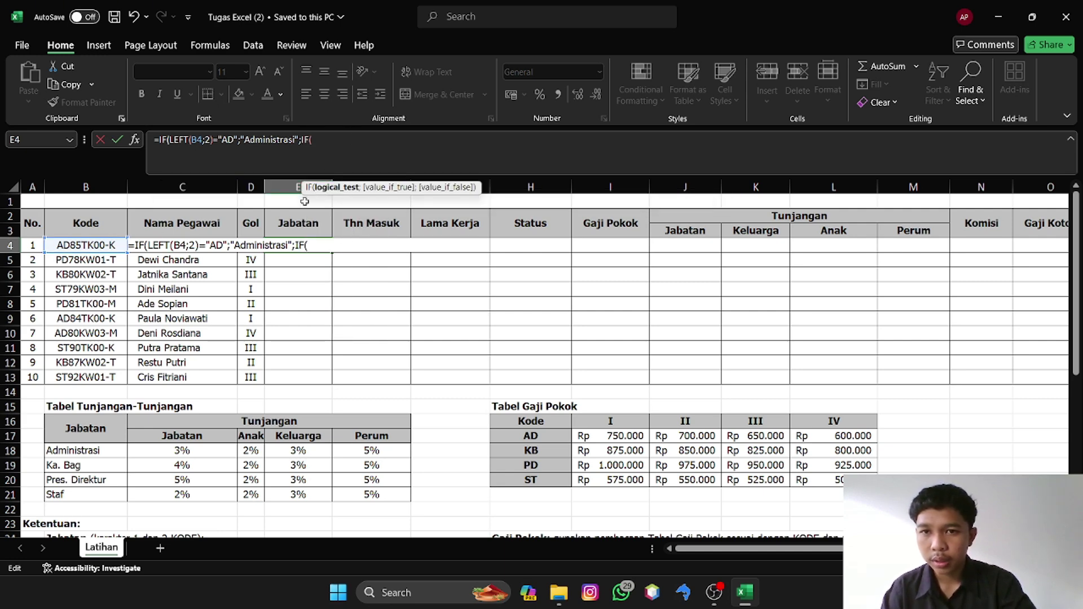
{"action": "type", "text": "letf"}
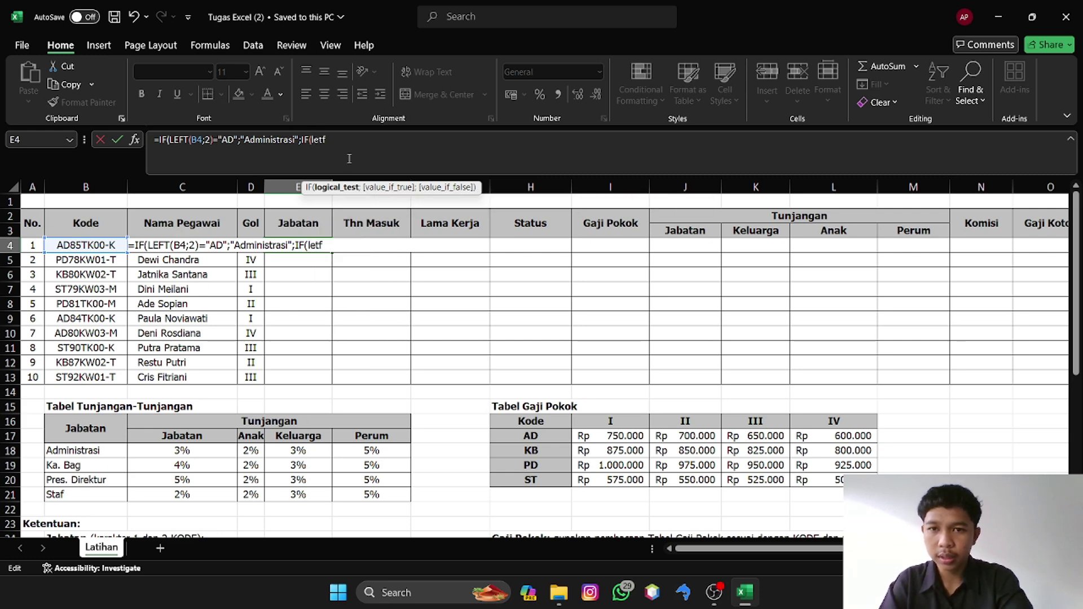
{"action": "key", "text": "BackSpace"}
{"action": "key", "text": "BackSpace"}
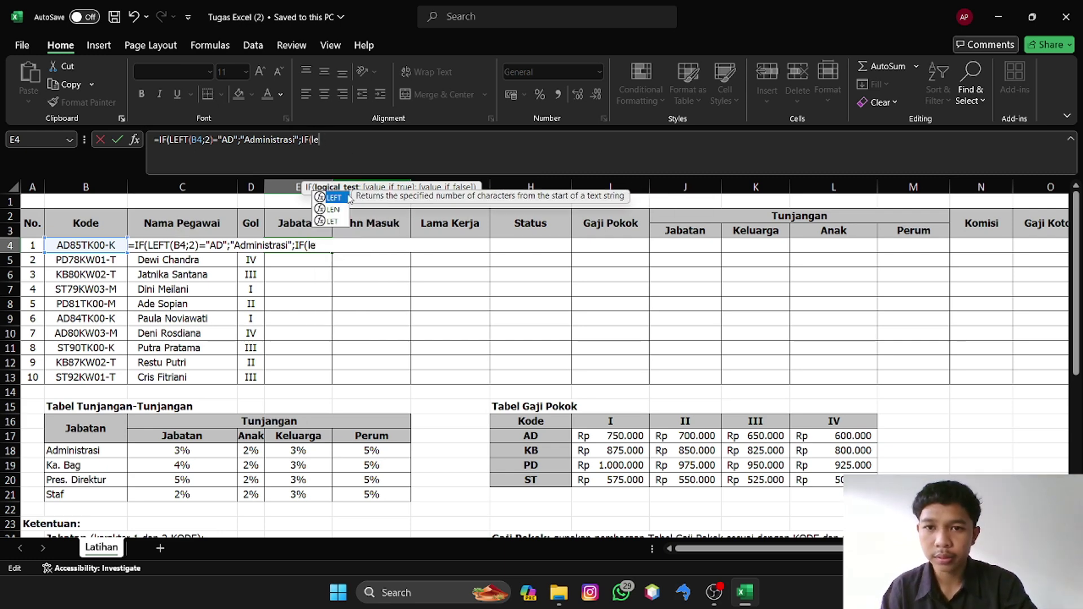
{"action": "key", "text": "Tab"}
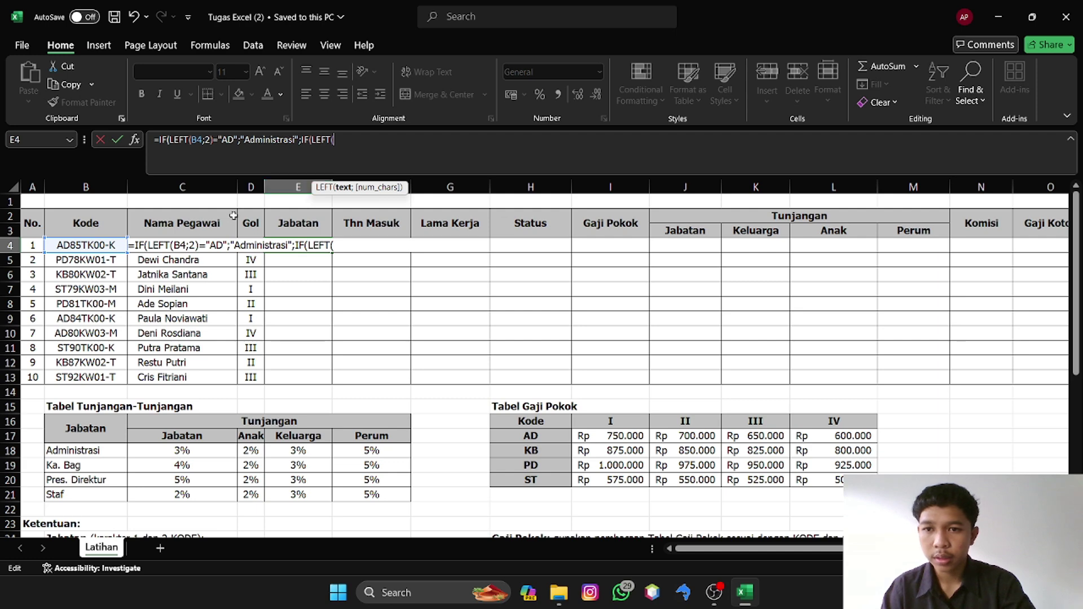
- Complete the nested IF's test as LEFT(B4;2)="KB" and move on to its value-if-true argument
{"action": "left_click", "coordinate": [109, 246]}
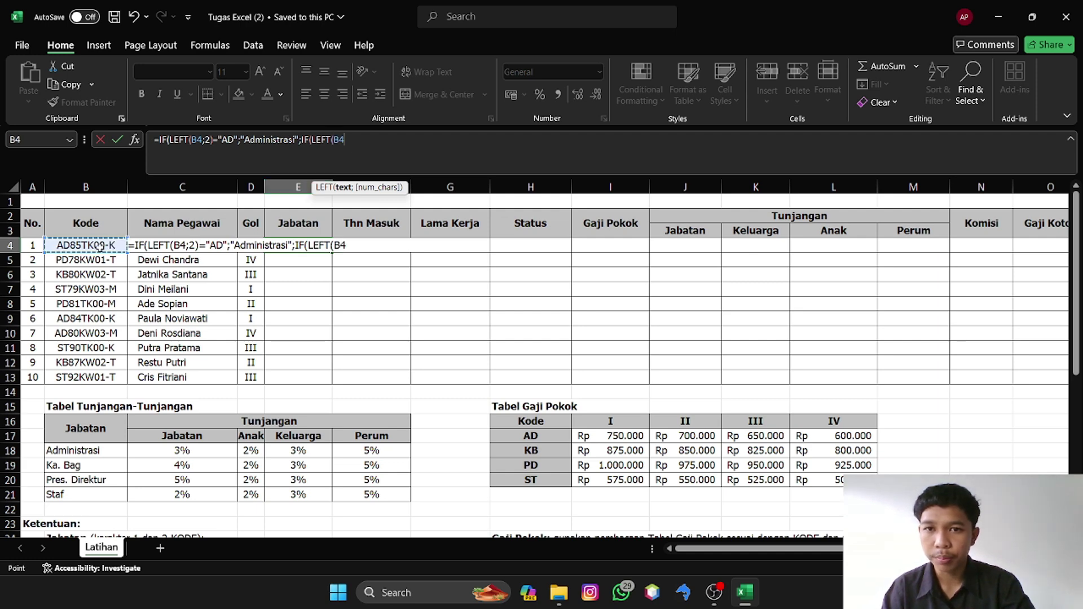
{"action": "type", "text": ";2"}
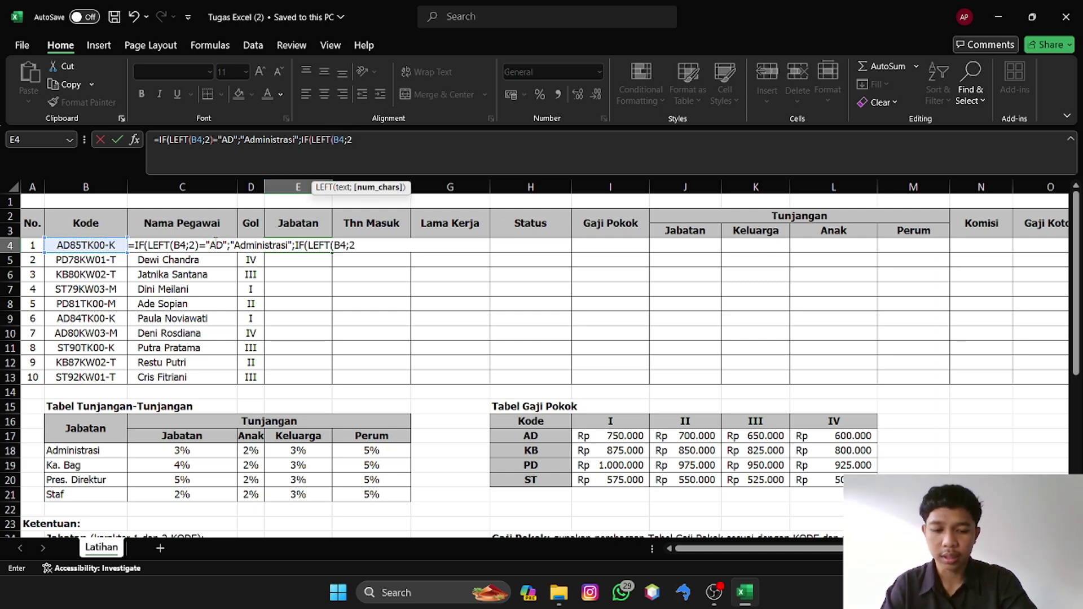
{"action": "type", "text": ")="}
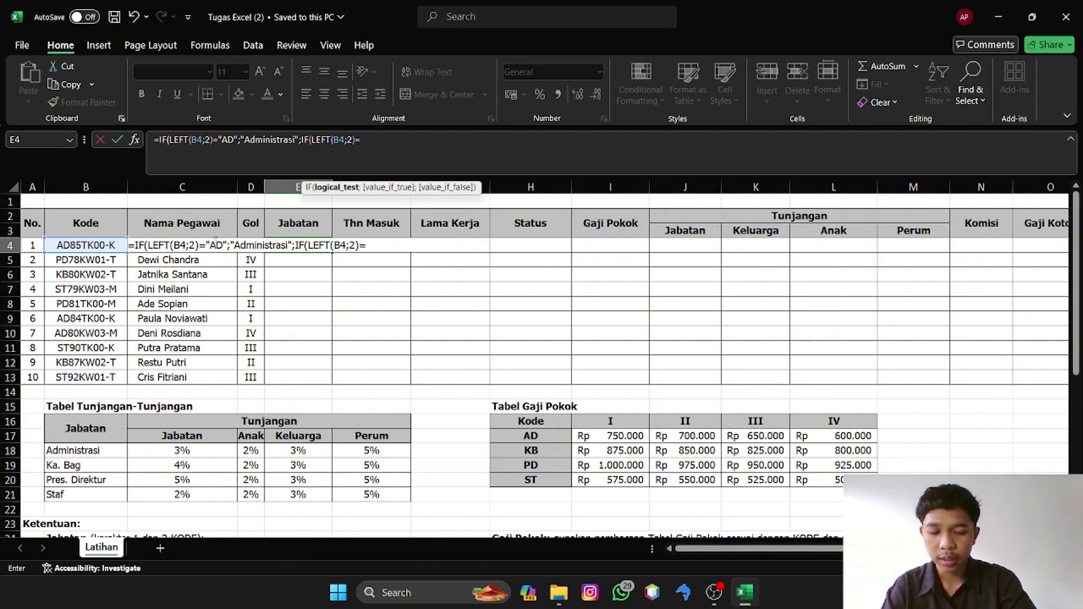
{"action": "type", "text": "\""}
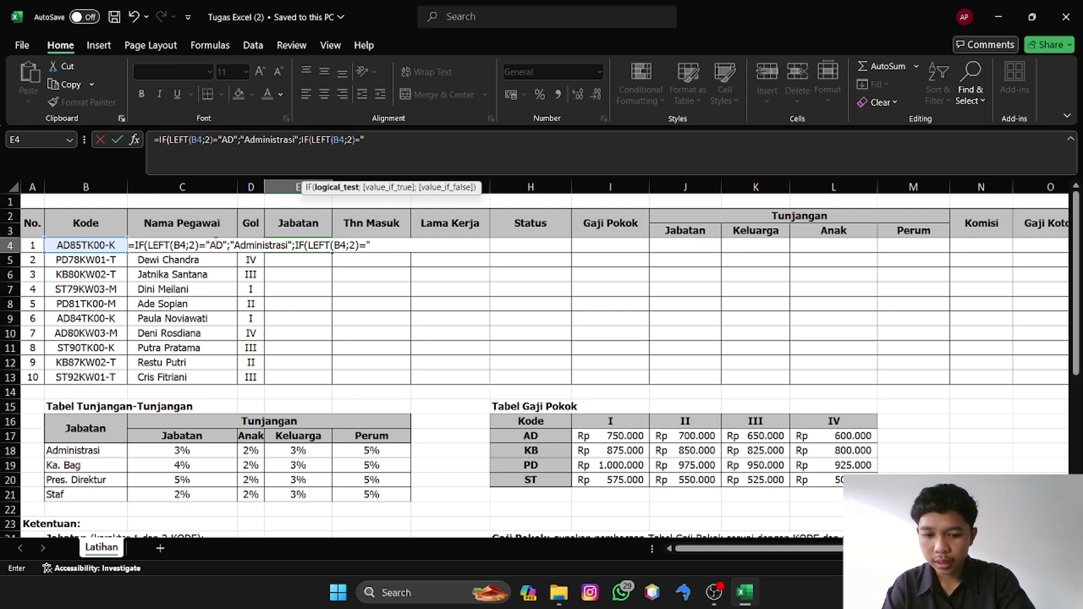
{"action": "type", "text": "KB"}
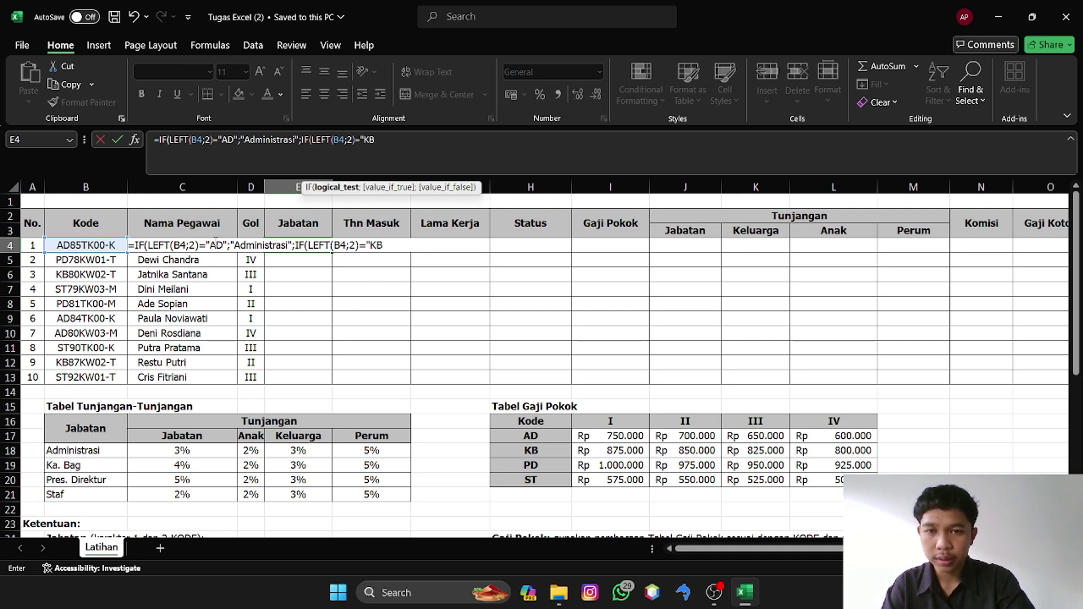
{"action": "type", "text": "\";"}
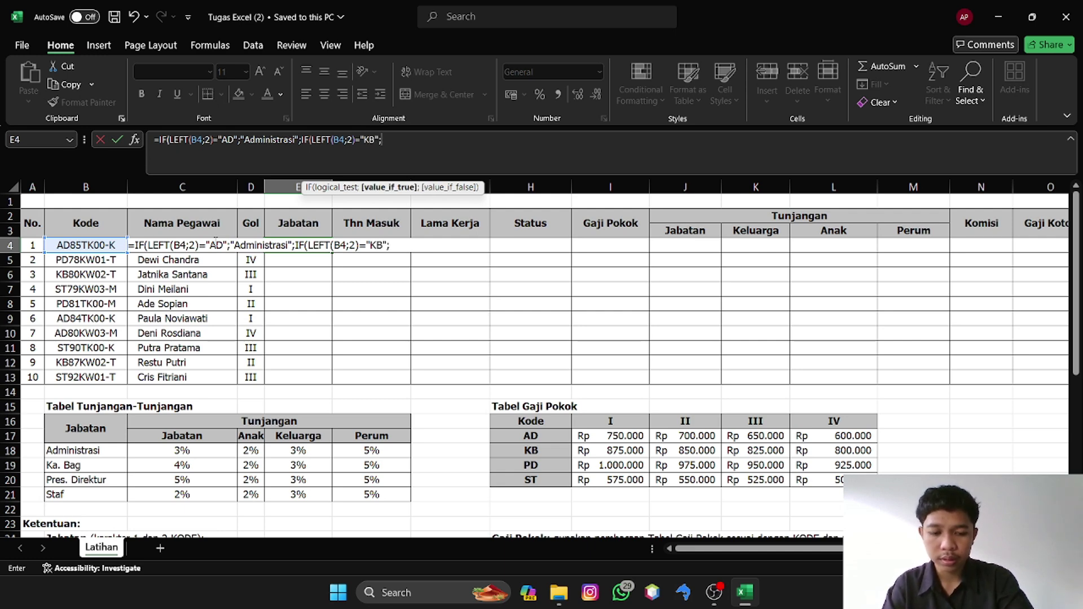
- Enter the quoted text "Ka. Bag" as the nested IF's value if true
{"action": "type", "text": "\""}
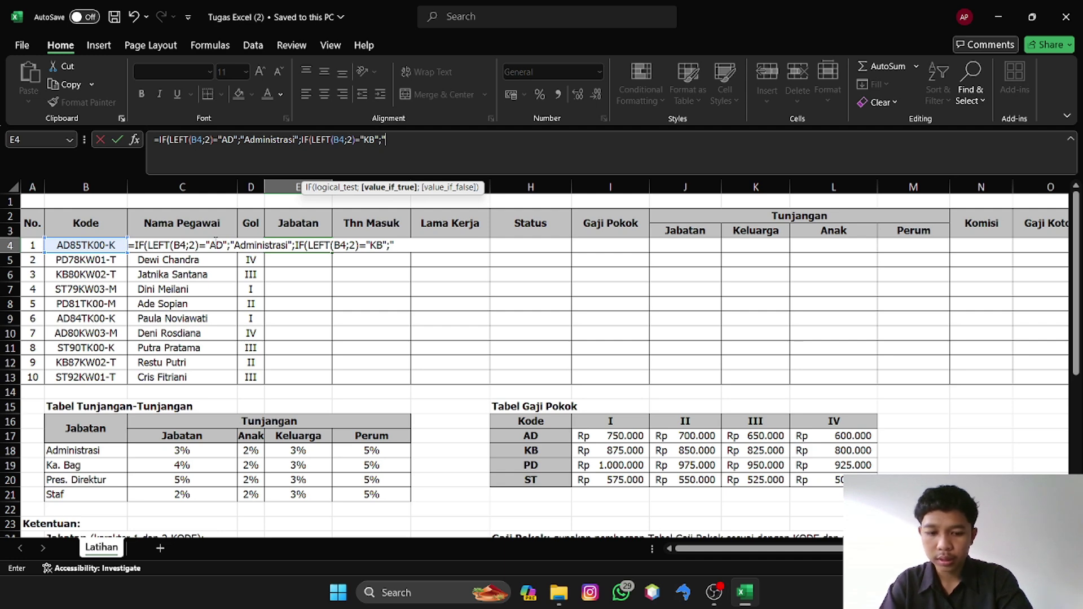
{"action": "type", "text": "Ka. Bag"}
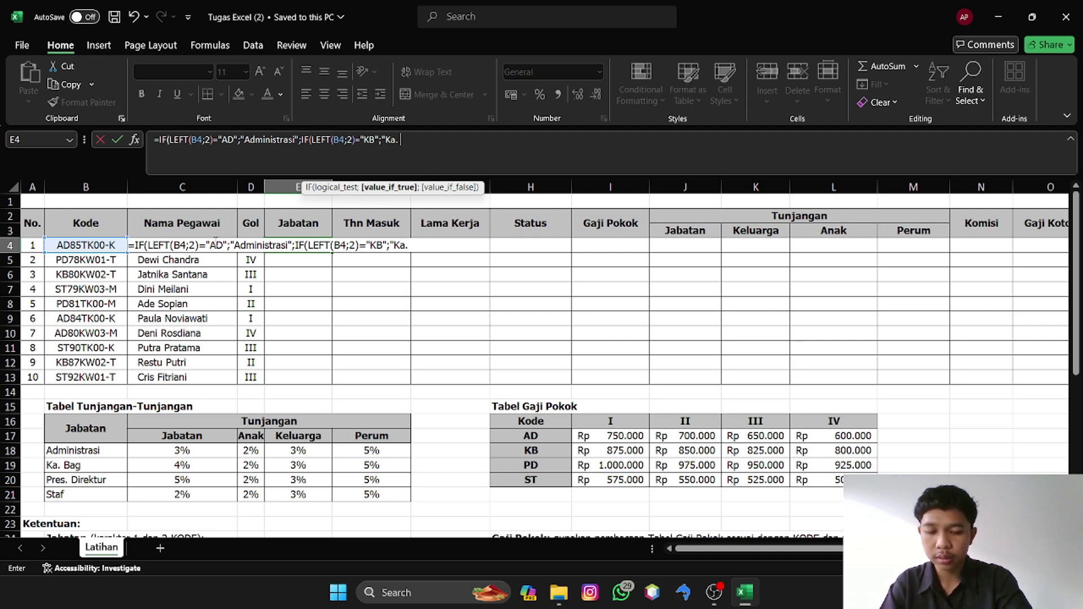
{"action": "type", "text": "\""}
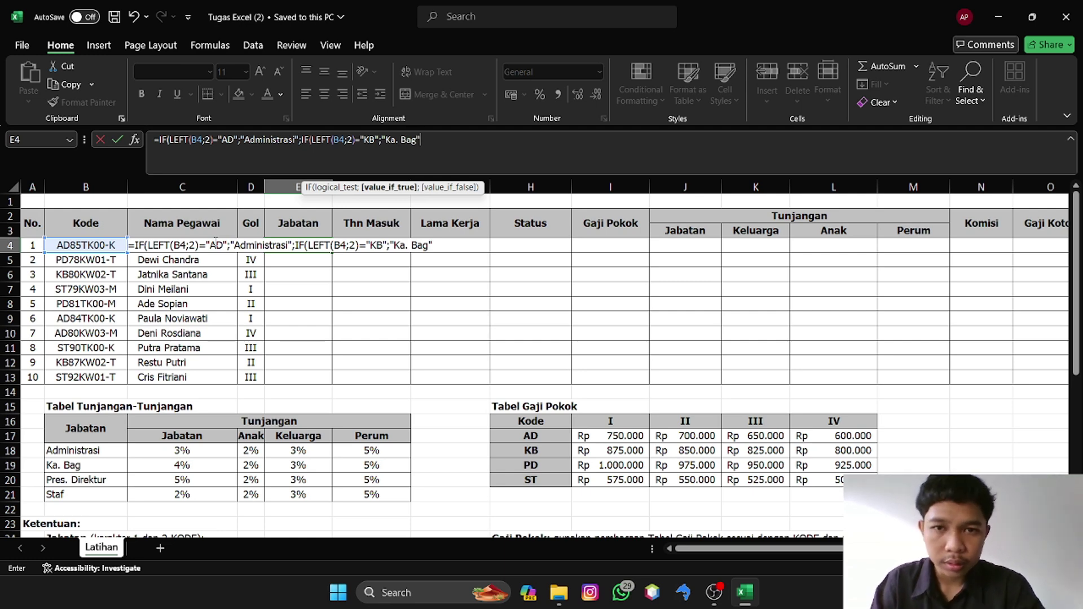
- Nest a third IF as the value-if-false argument of the second one, with LEFT opening its logical test
{"action": "type", "text": ";"}
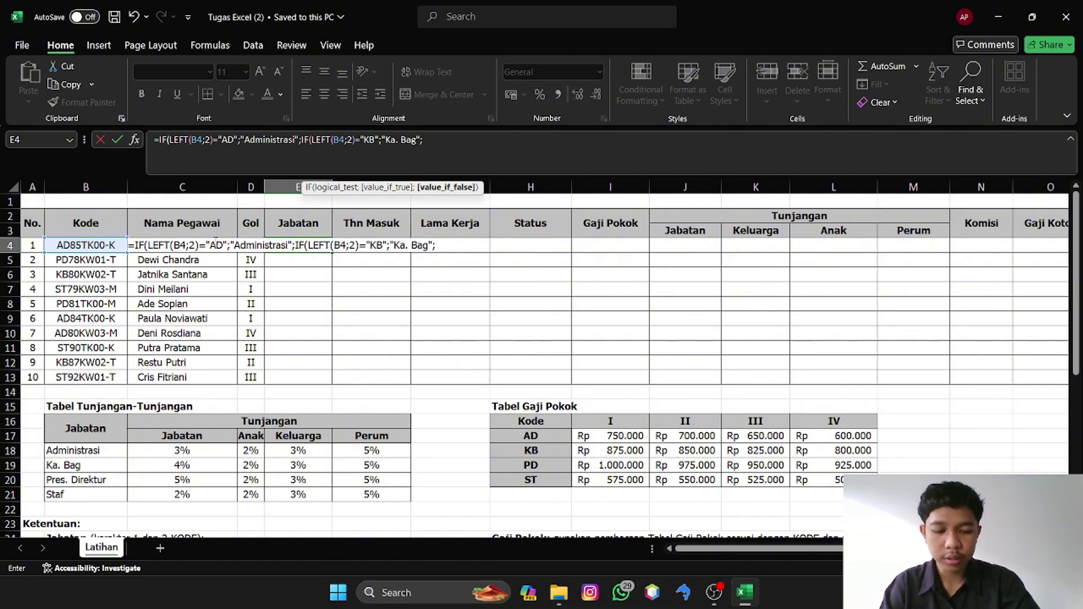
{"action": "type", "text": "if"}
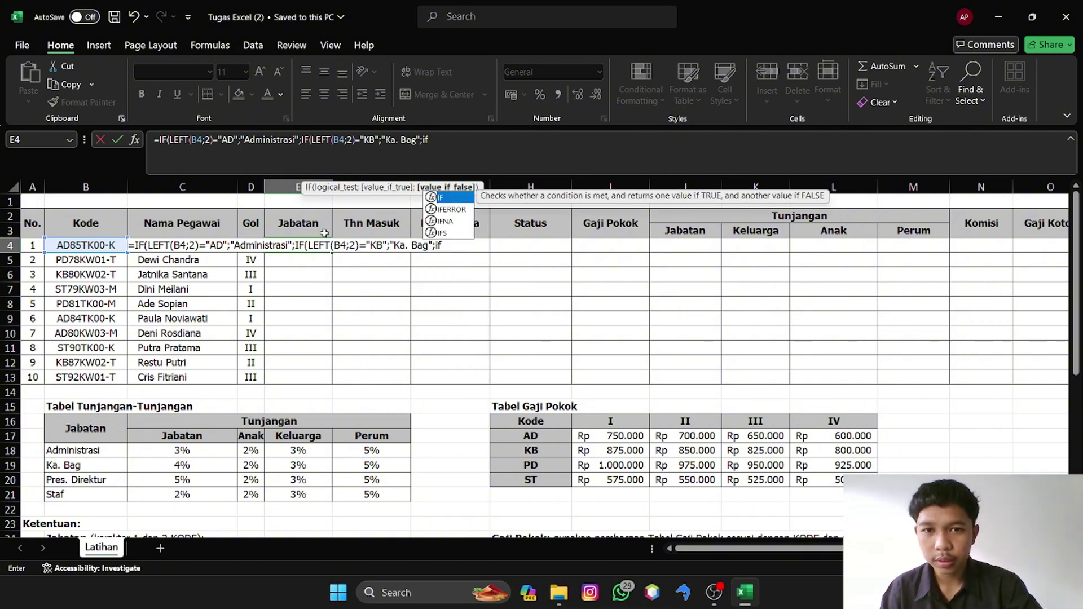
{"action": "double_click", "coordinate": [468, 199]}
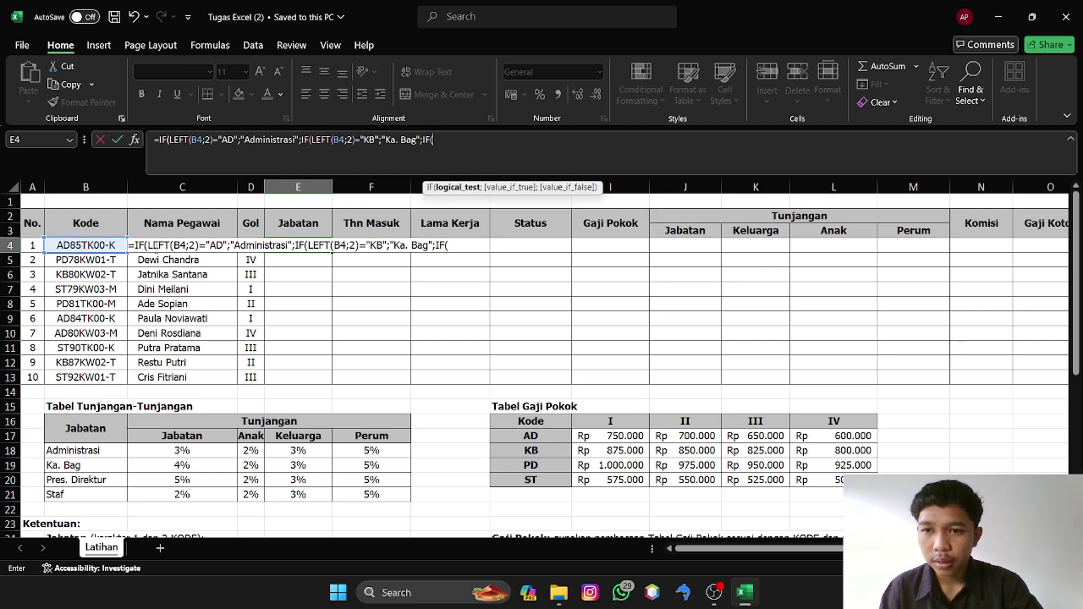
{"action": "type", "text": "left"}
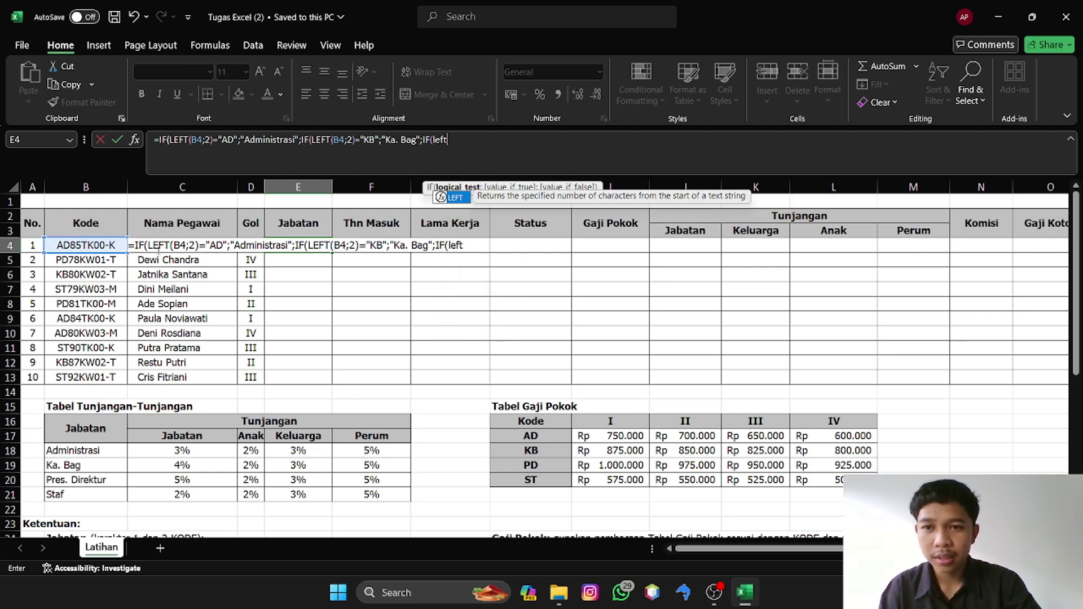
{"action": "double_click", "coordinate": [450, 196]}
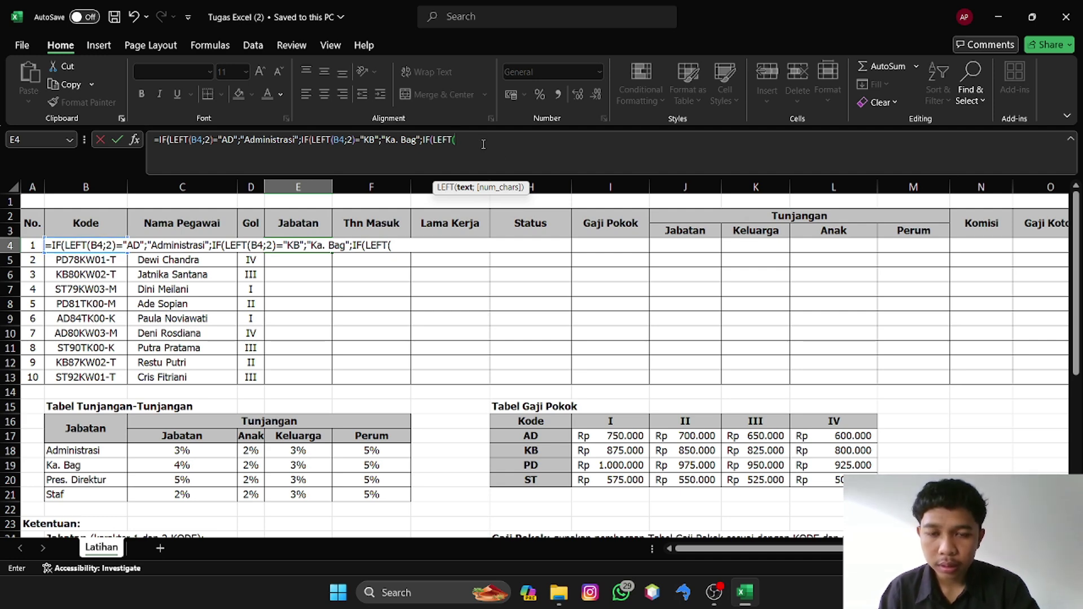
- Complete the third IF's logical test as LEFT(B4;2)="PD"
{"action": "type", "text": "b"}
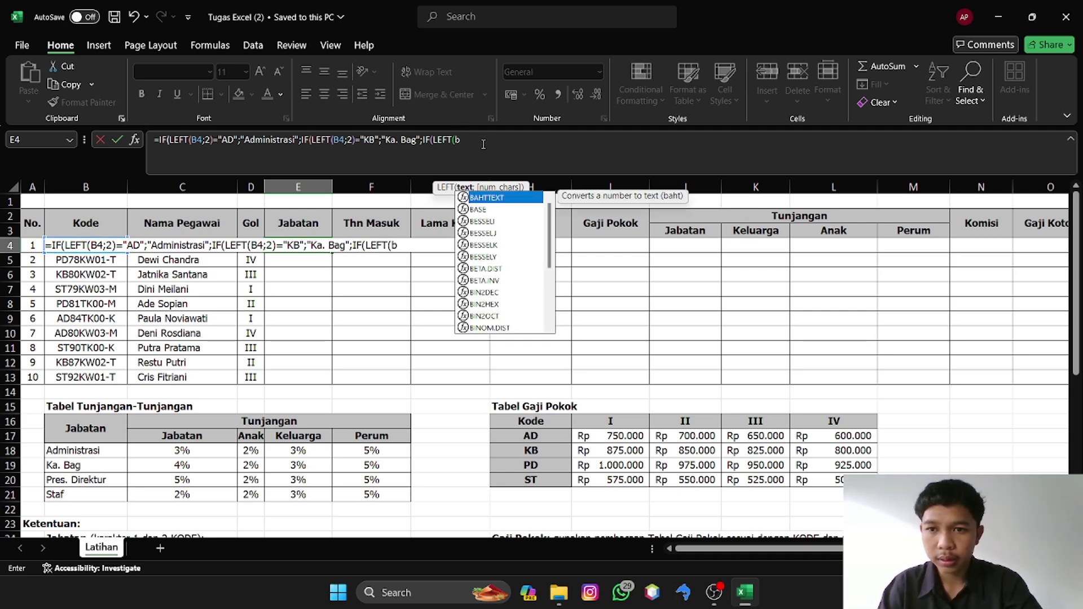
{"action": "key", "text": "BackSpace"}
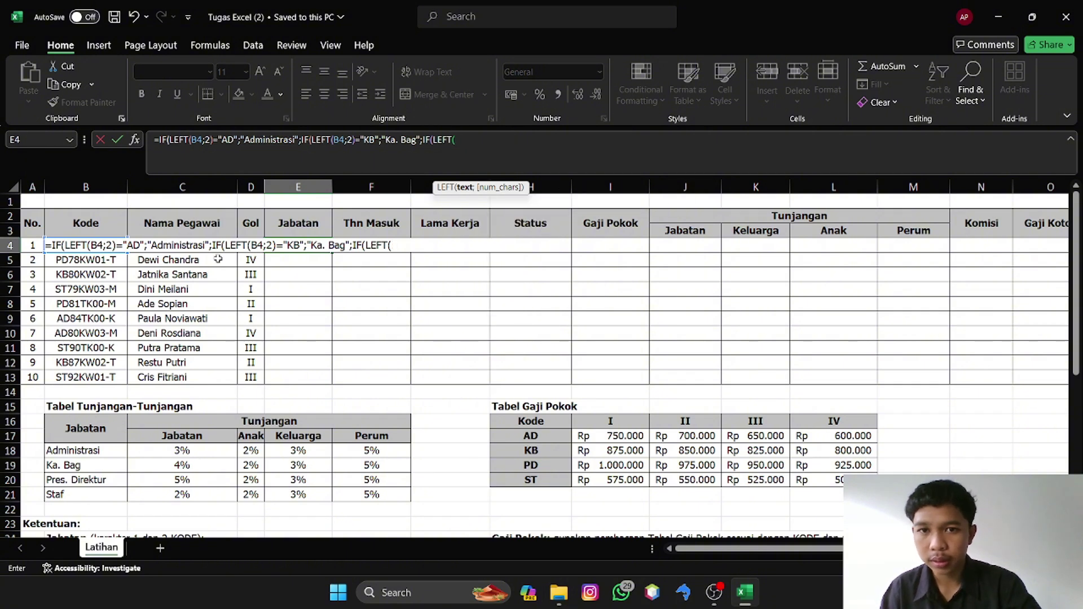
{"action": "type", "text": "B"}
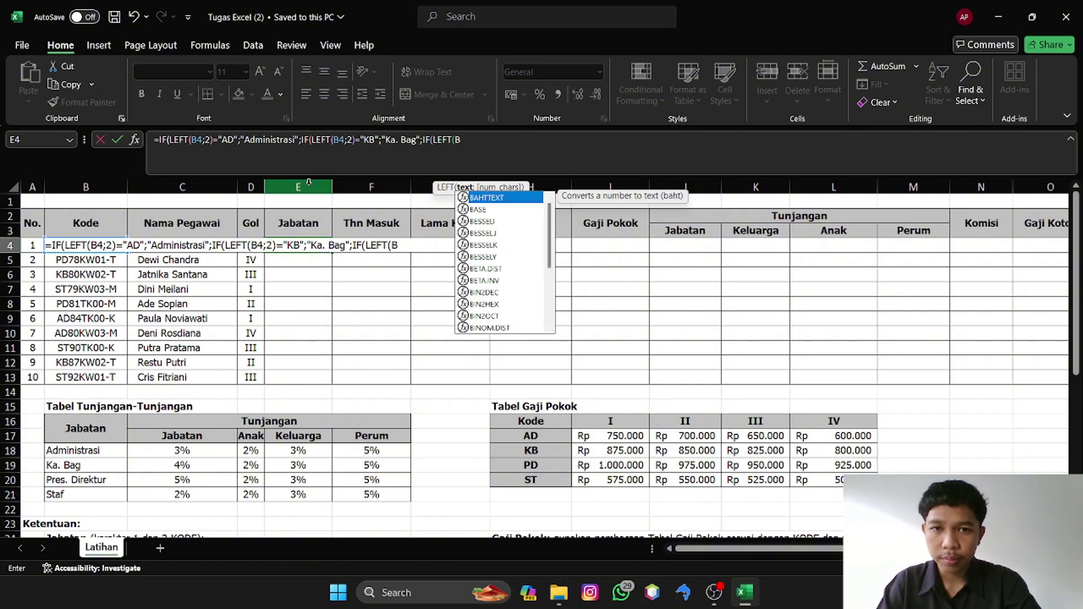
{"action": "type", "text": "4;2"}
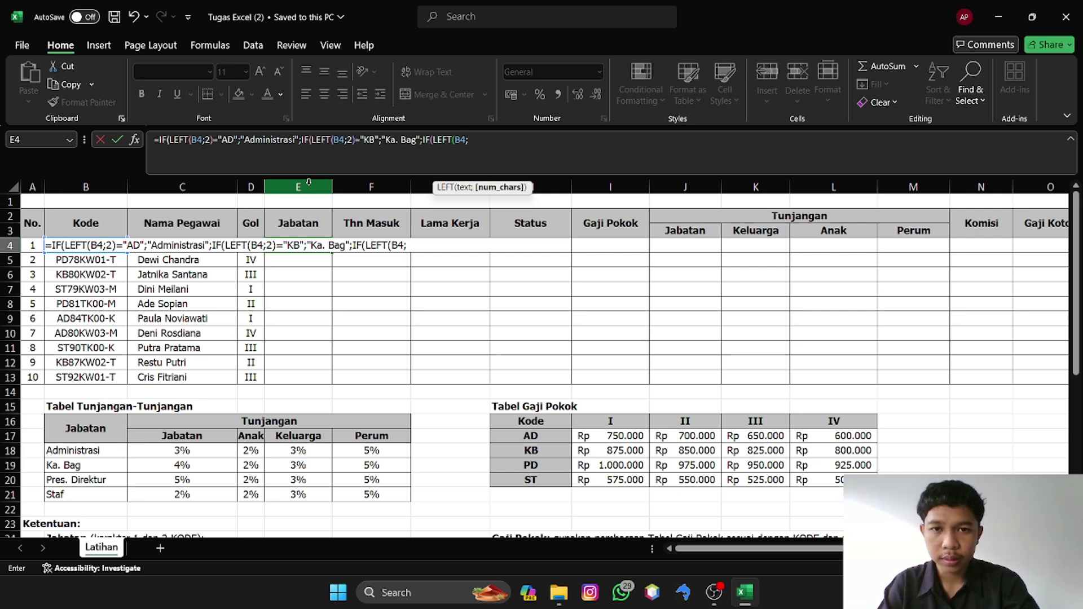
{"action": "type", "text": ")"}
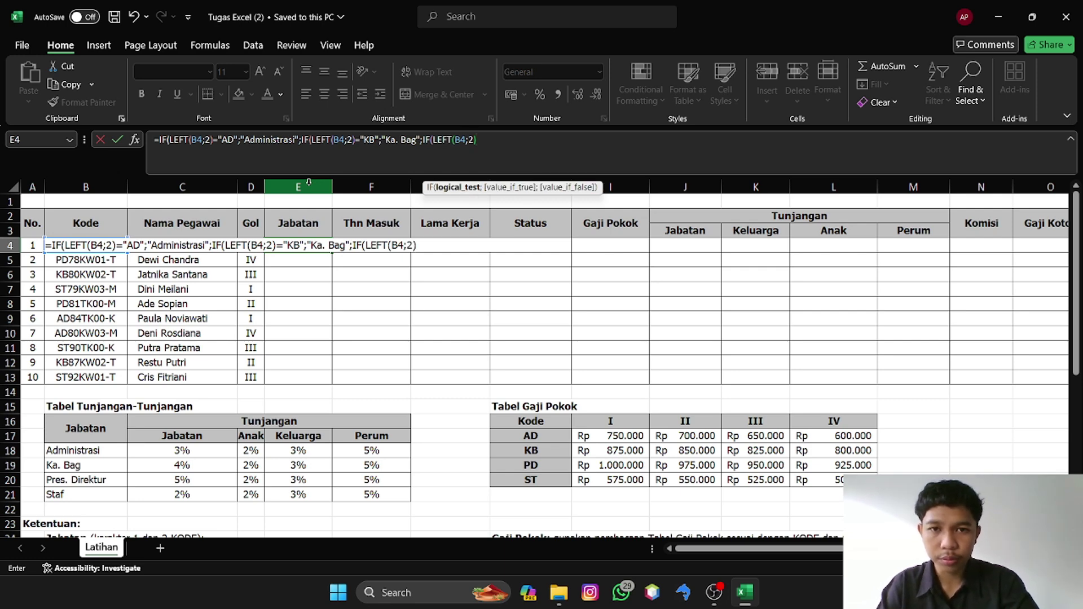
{"action": "type", "text": "="}
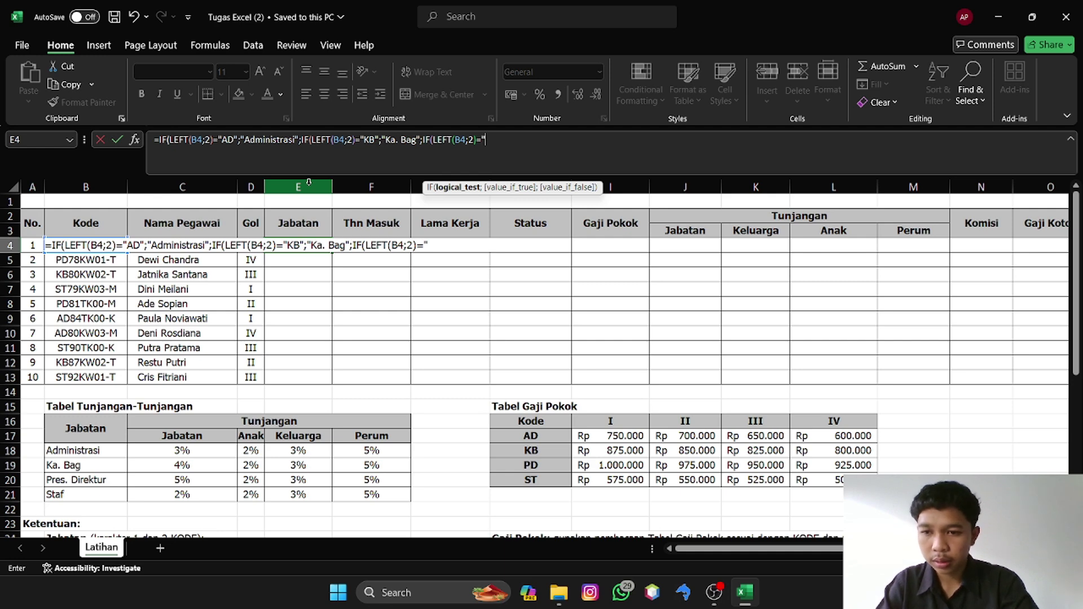
{"action": "type", "text": "\"PD\""}
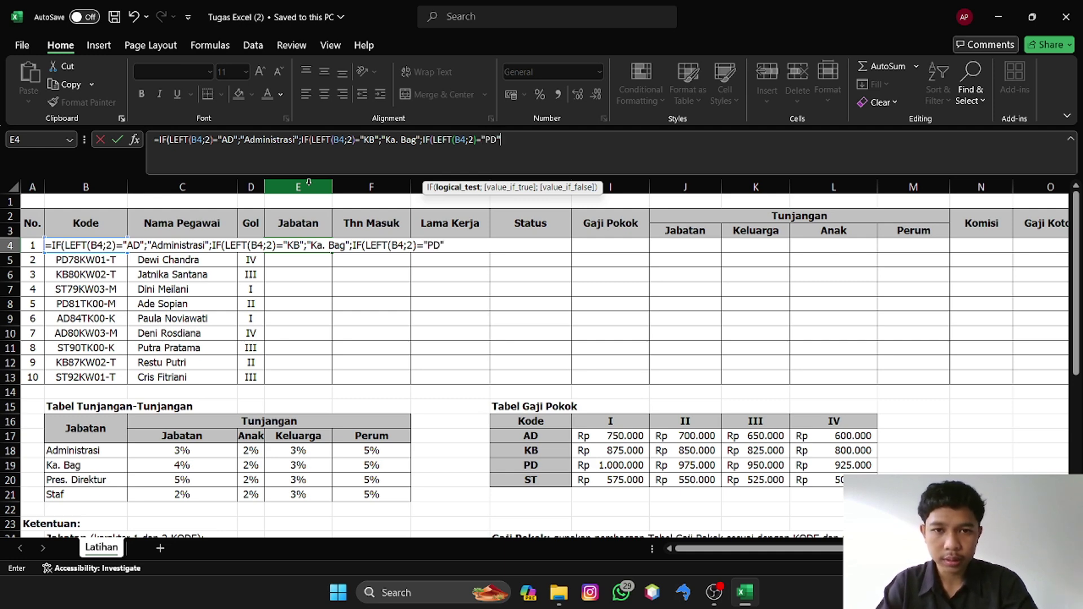
- Enter the quoted text "Pres. Direktur" as the third IF's value if true
{"action": "type", "text": ";\""}
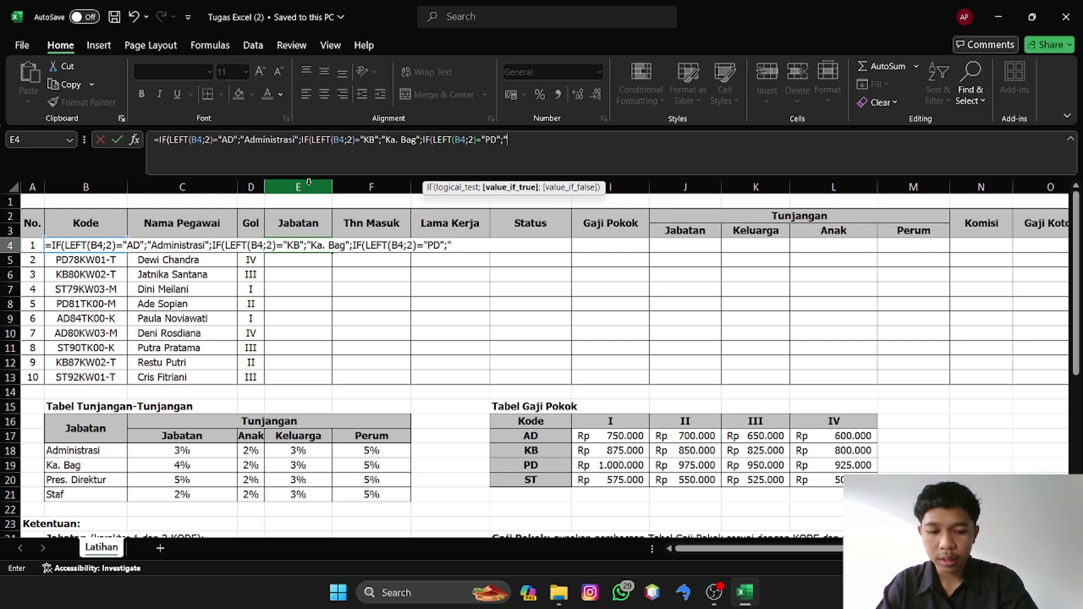
{"action": "type", "text": "Pres"}
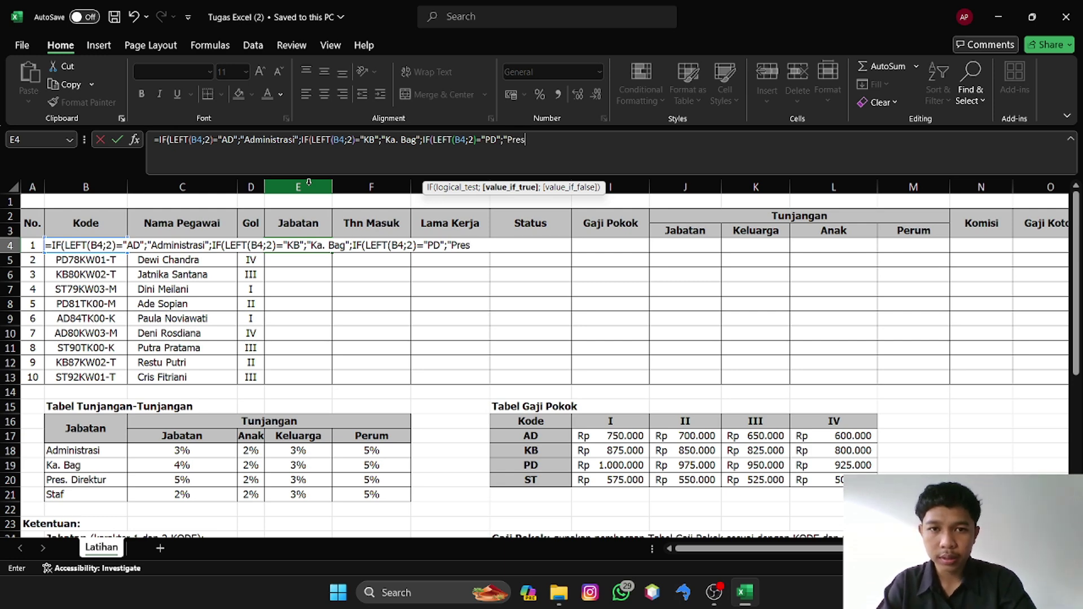
{"action": "type", "text": ". Dire"}
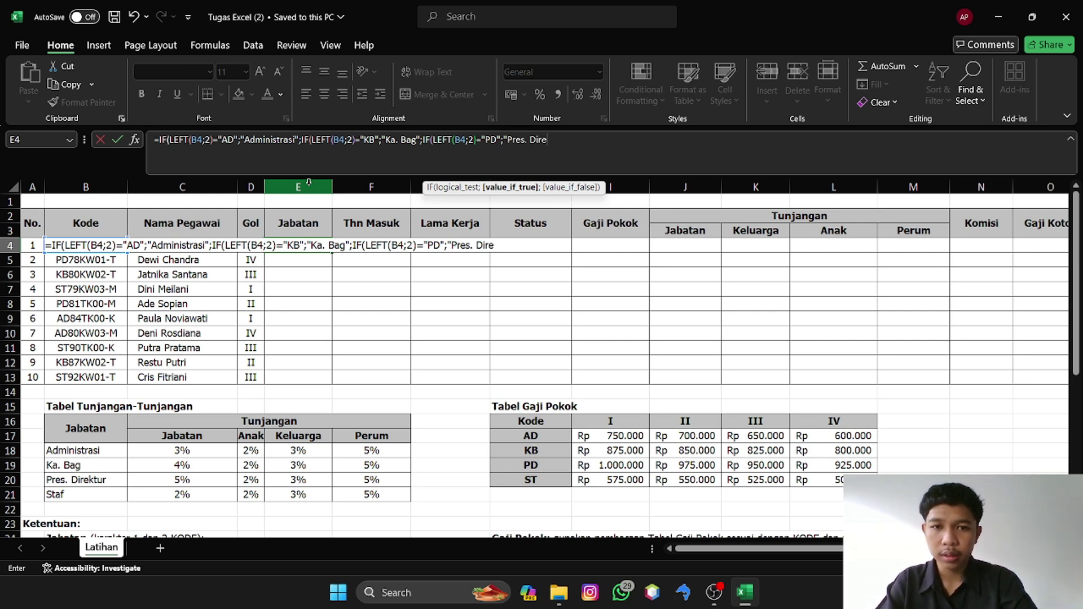
{"action": "type", "text": "ktur"}
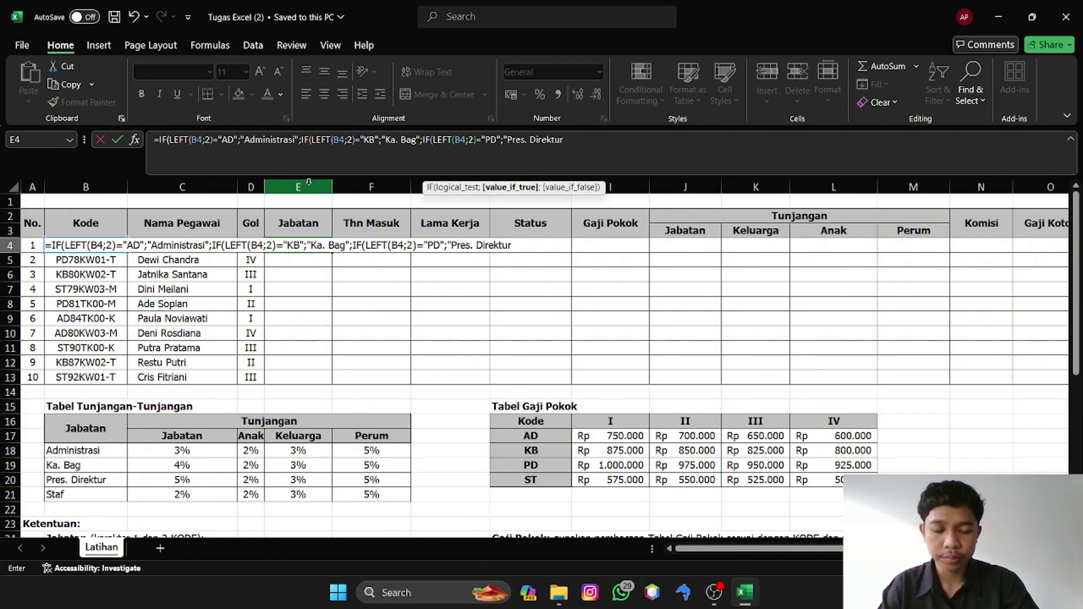
{"action": "type", "text": "\""}
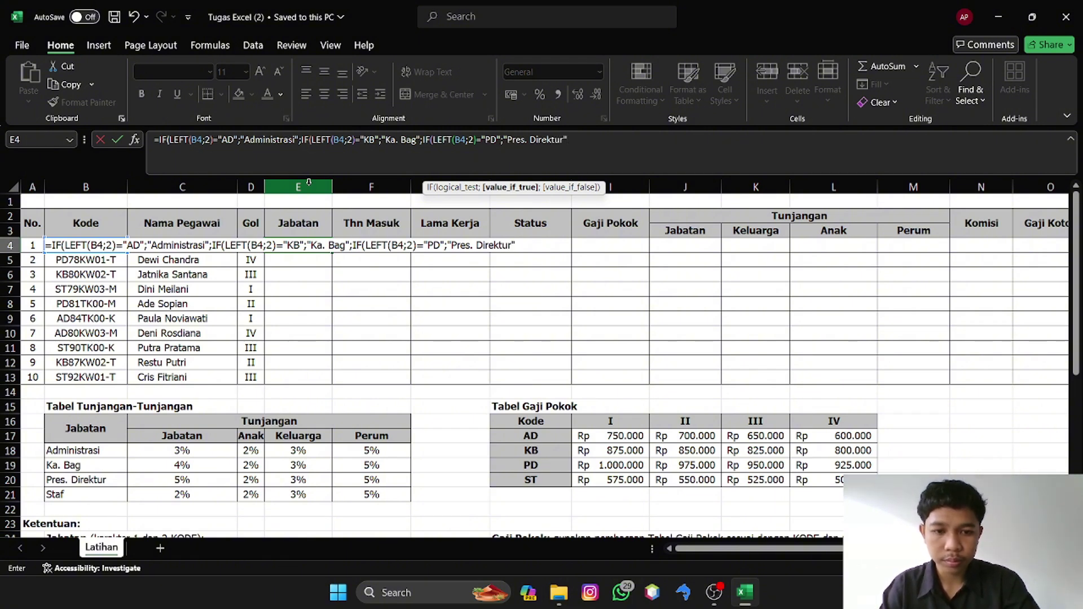
- Nest a fourth IF as the third IF's value-if-false argument, with LEFT opening its logical test
{"action": "type", "text": ";"}
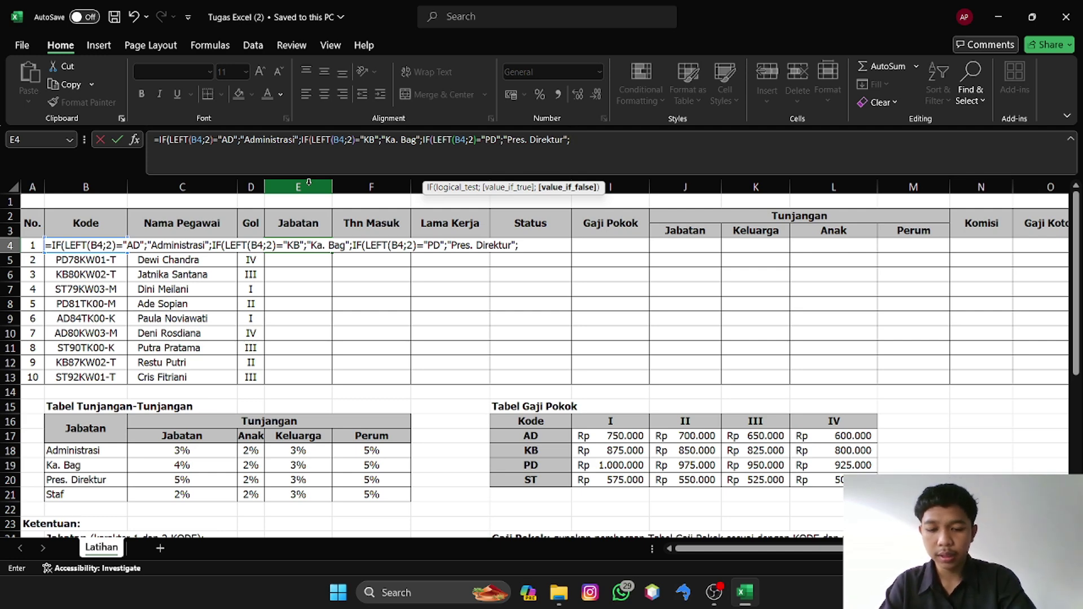
{"action": "type", "text": "if"}
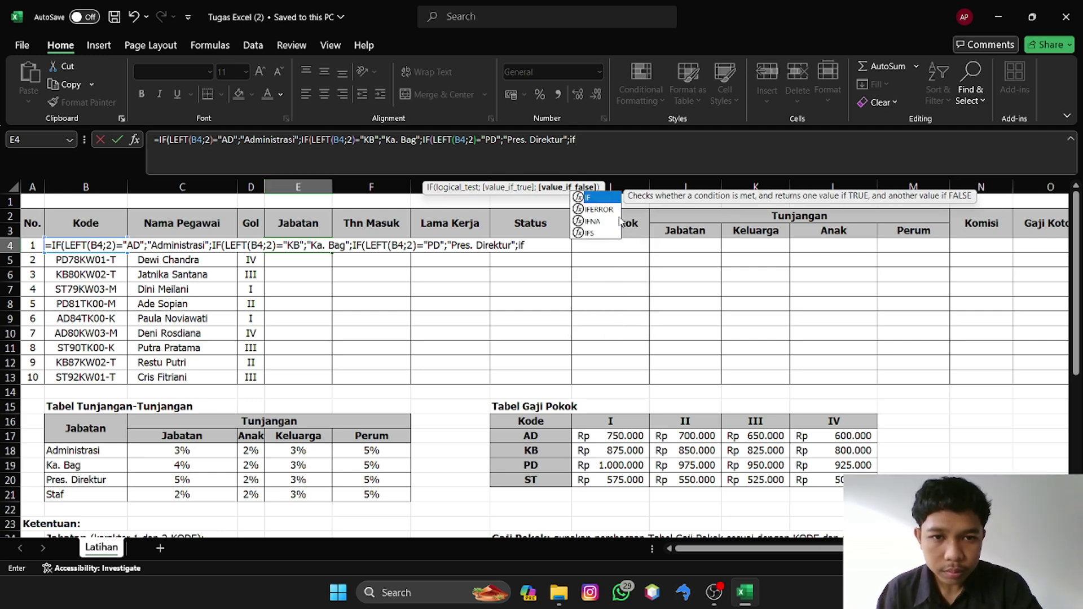
{"action": "double_click", "coordinate": [600, 197]}
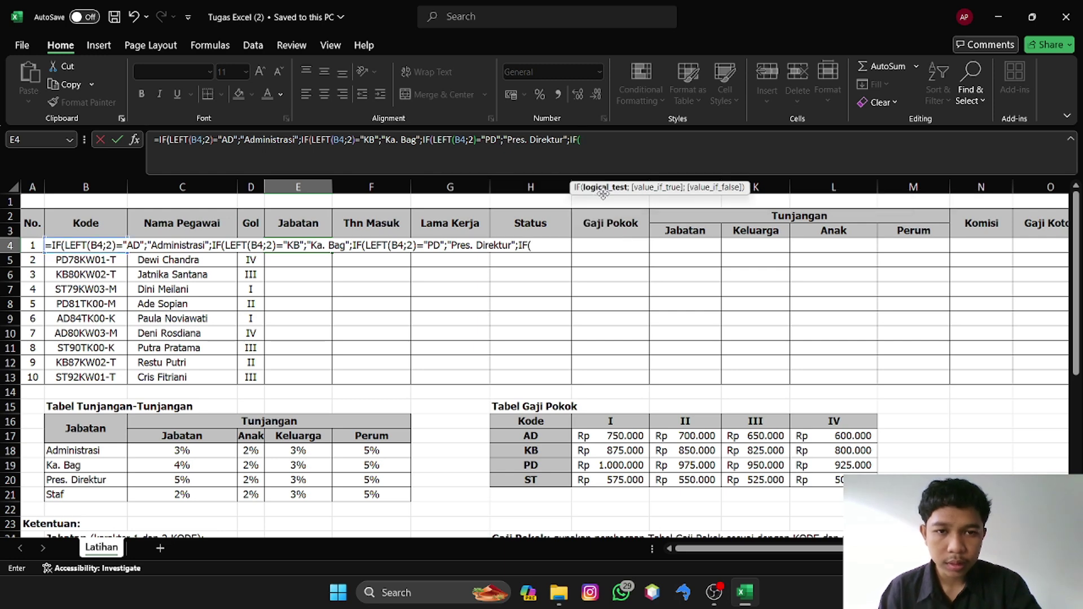
{"action": "type", "text": "left"}
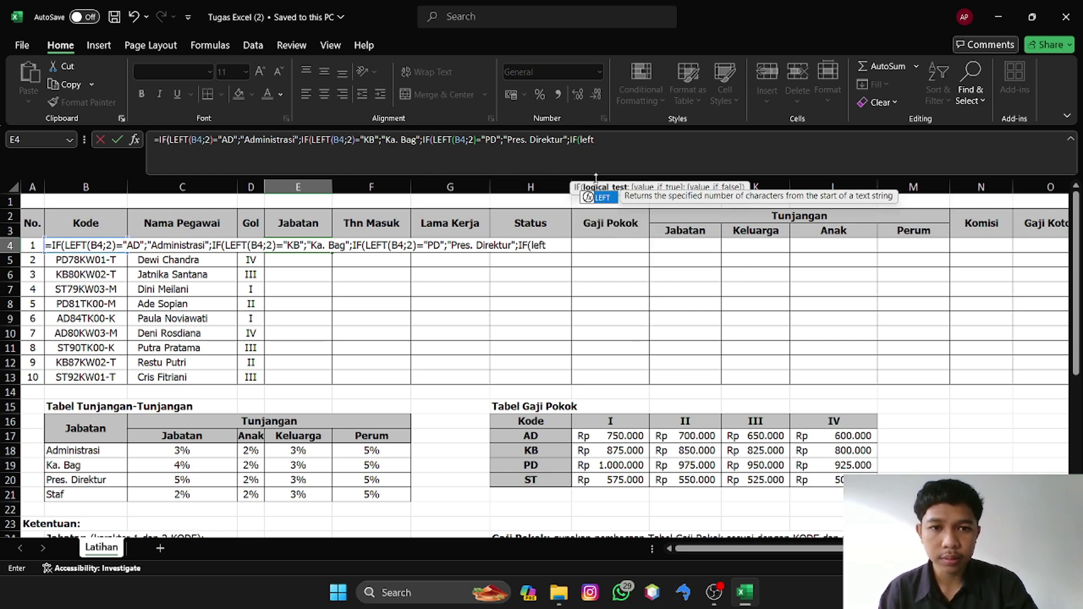
{"action": "double_click", "coordinate": [602, 198]}
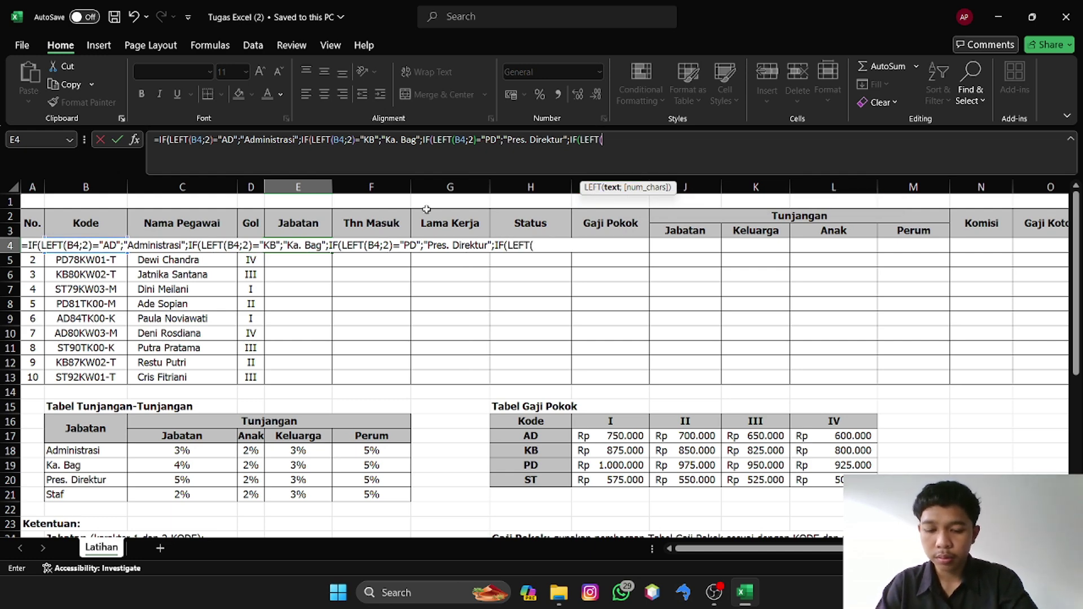
- Complete the fourth IF's test as LEFT(B4;2)="ST" and move on to its value-if-true argument
{"action": "type", "text": "B4"}
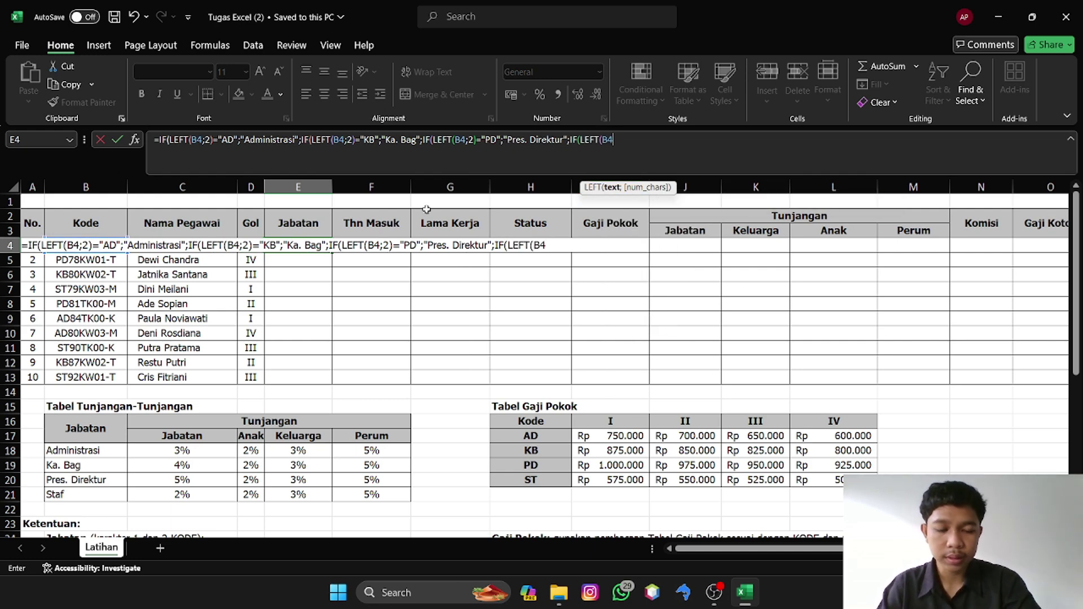
{"action": "type", "text": ":"}
{"action": "key", "text": "Num_Lock"}
{"action": "key", "text": "Num_Lock"}
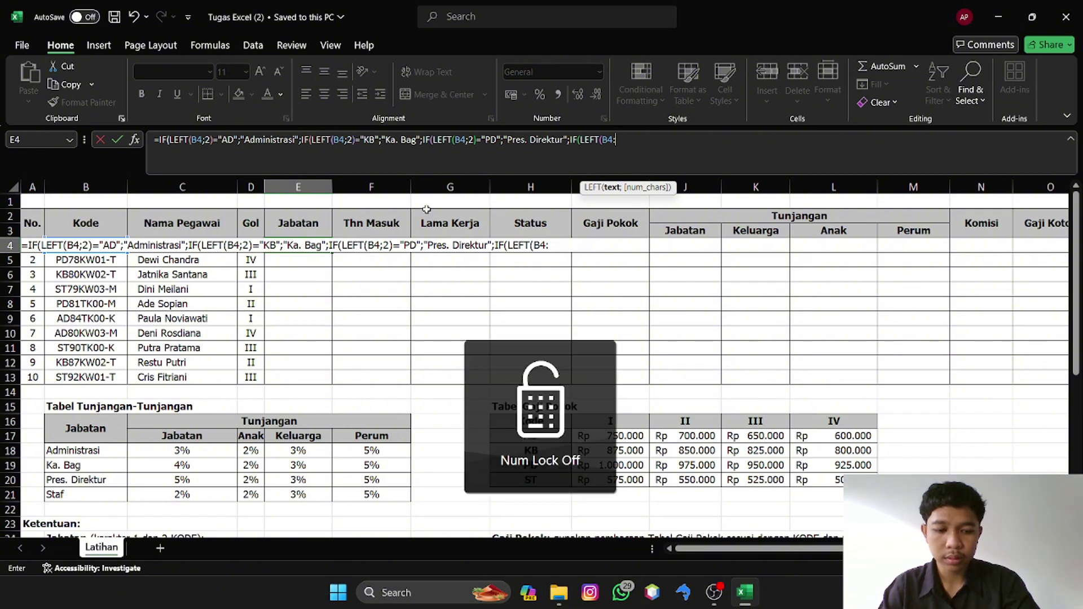
{"action": "key", "text": "BackSpace"}
{"action": "type", "text": ";2"}
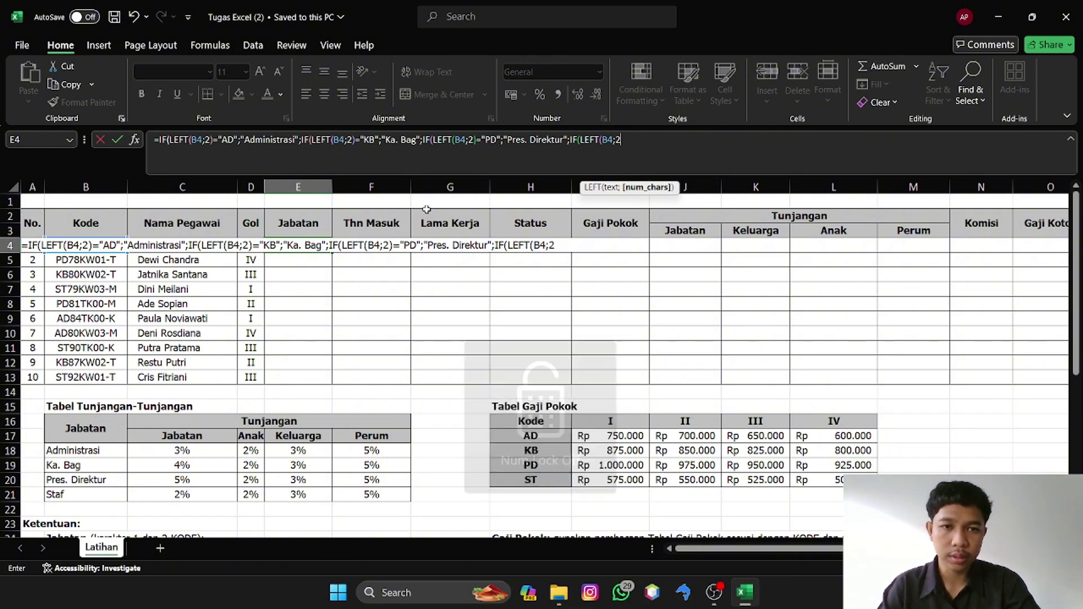
{"action": "type", "text": ")="}
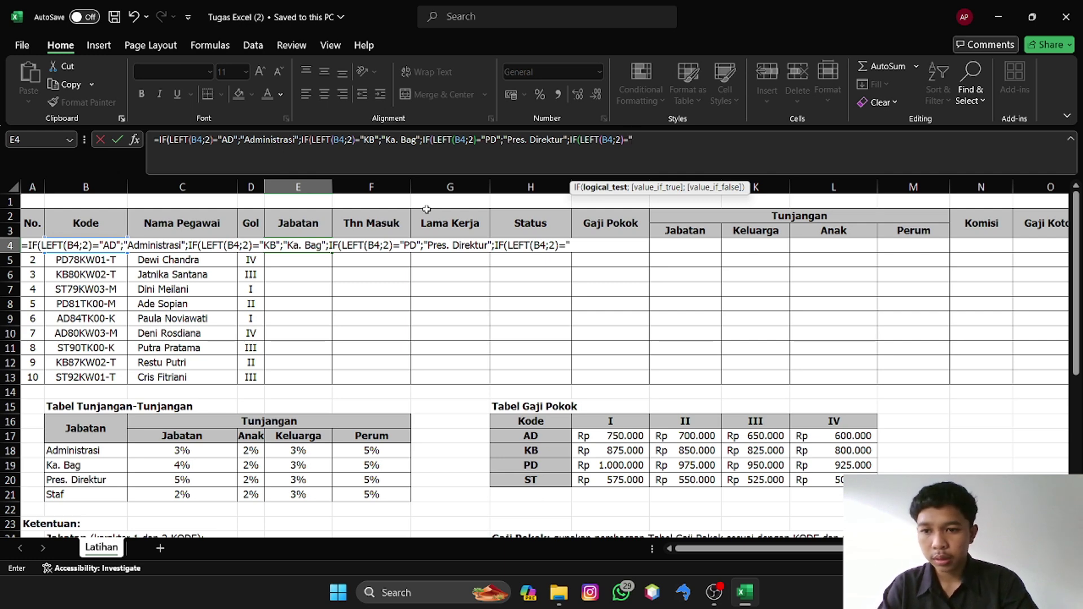
{"action": "type", "text": "\"ST"}
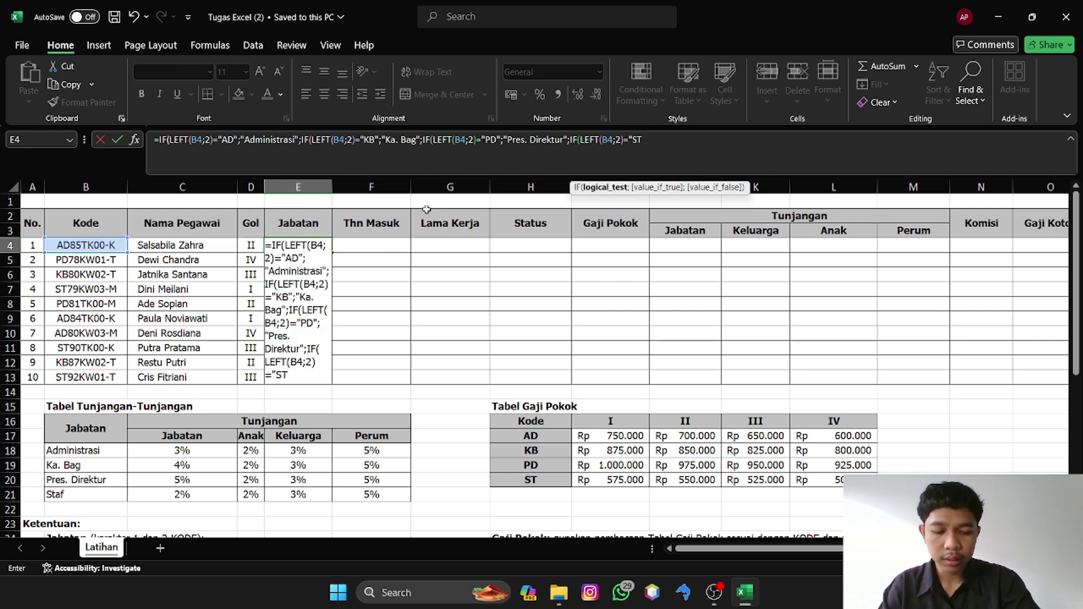
{"action": "type", "text": "\";"}
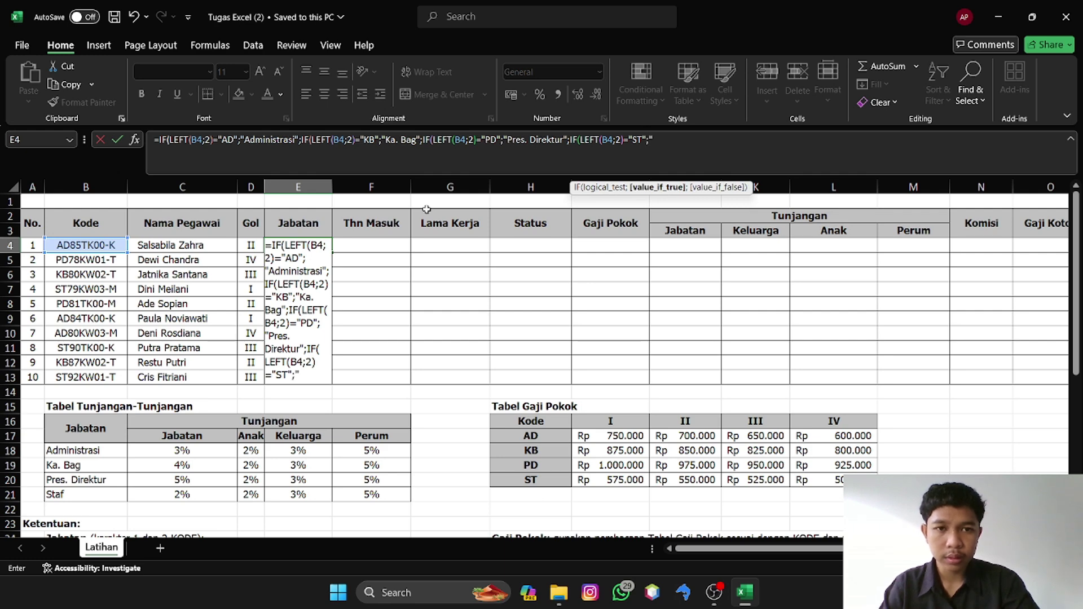
- Enter the quoted text "Staf" with a capital S as the fourth IF's value if true
{"action": "type", "text": "\"sraf"}
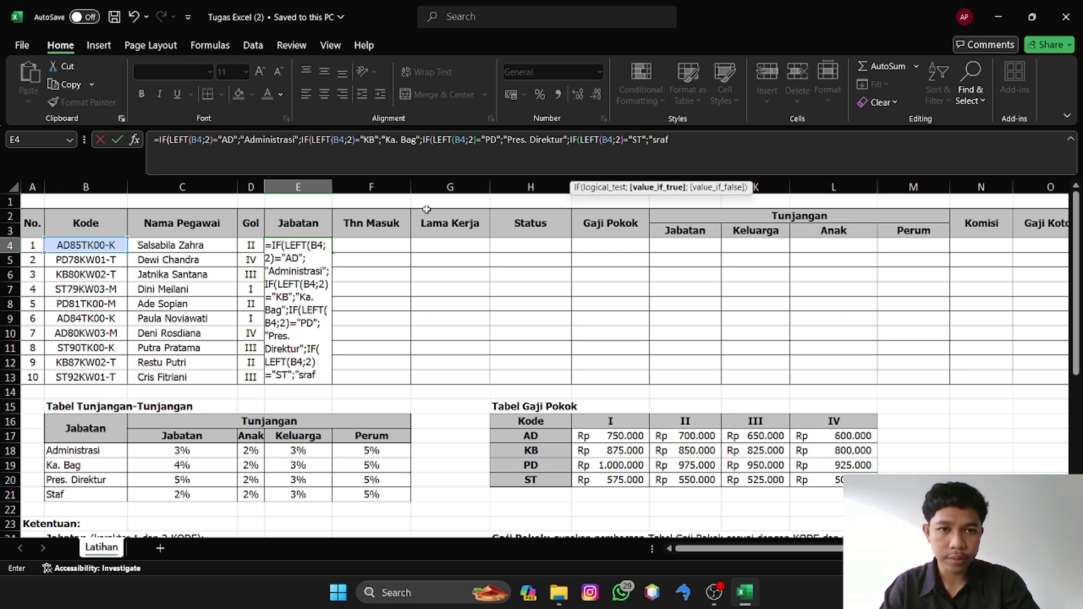
{"action": "key", "text": "BackSpace"}
{"action": "key", "text": "BackSpace"}
{"action": "key", "text": "BackSpace"}
{"action": "type", "text": "ta"}
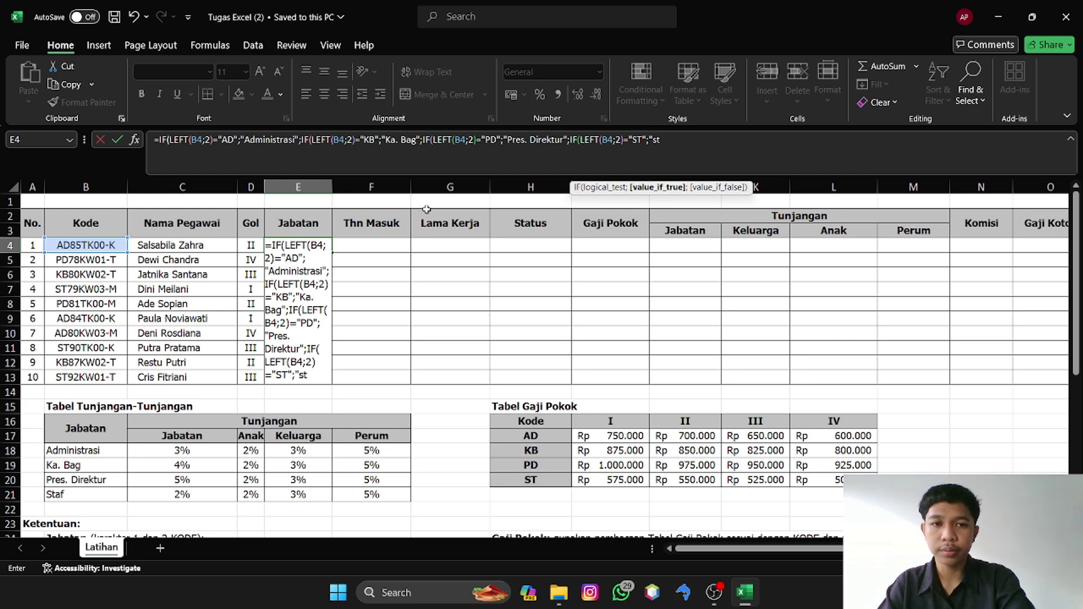
{"action": "key", "text": "BackSpace"}
{"action": "key", "text": "BackSpace"}
{"action": "key", "text": "BackSpace"}
{"action": "type", "text": "Staf"}
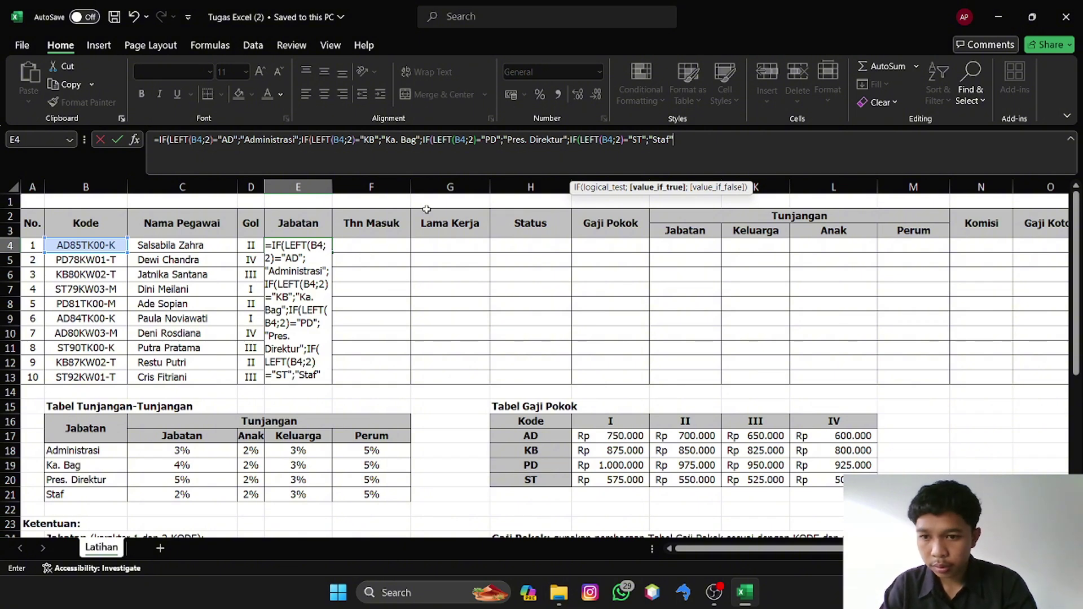
- Add a semicolon with an empty value if false, close all four IFs with parentheses, and commit the formula in E4
{"action": "type", "text": "\";"}
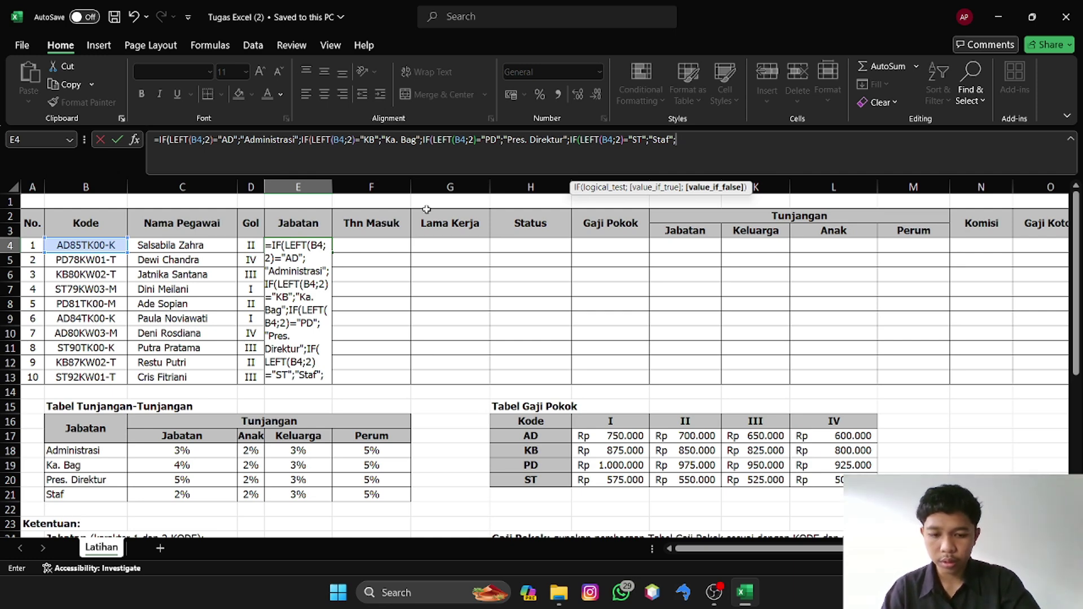
{"action": "type", "text": ")))"}
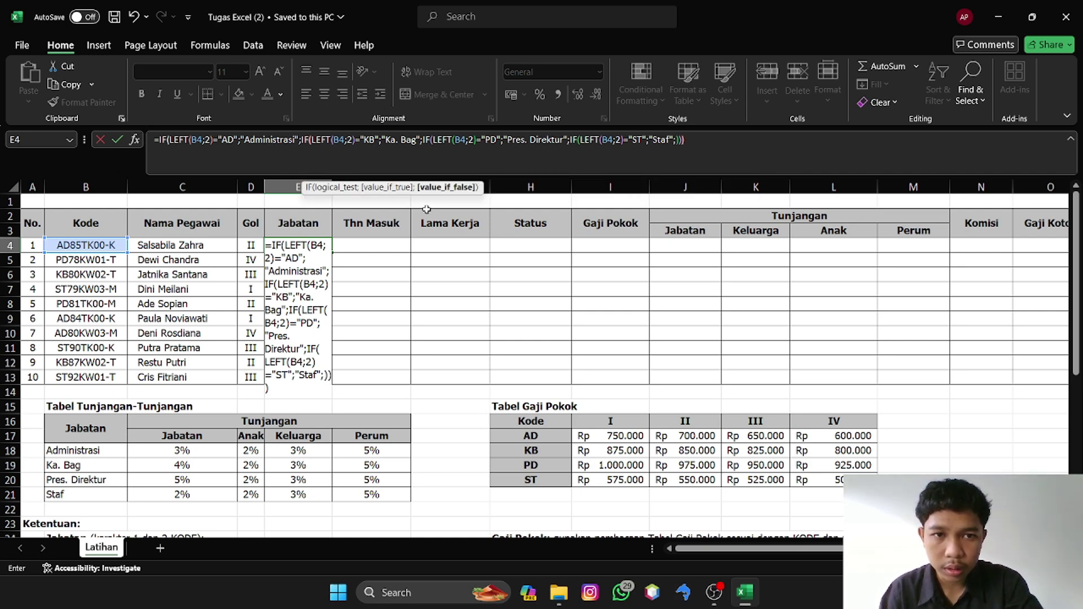
{"action": "type", "text": ")"}
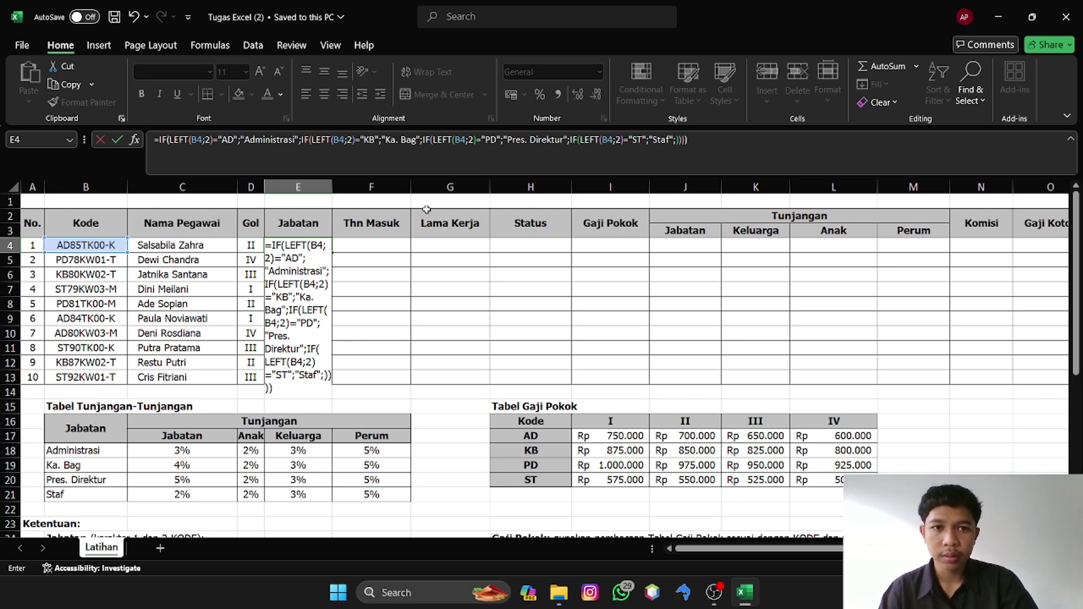
{"action": "key", "text": "Return"}
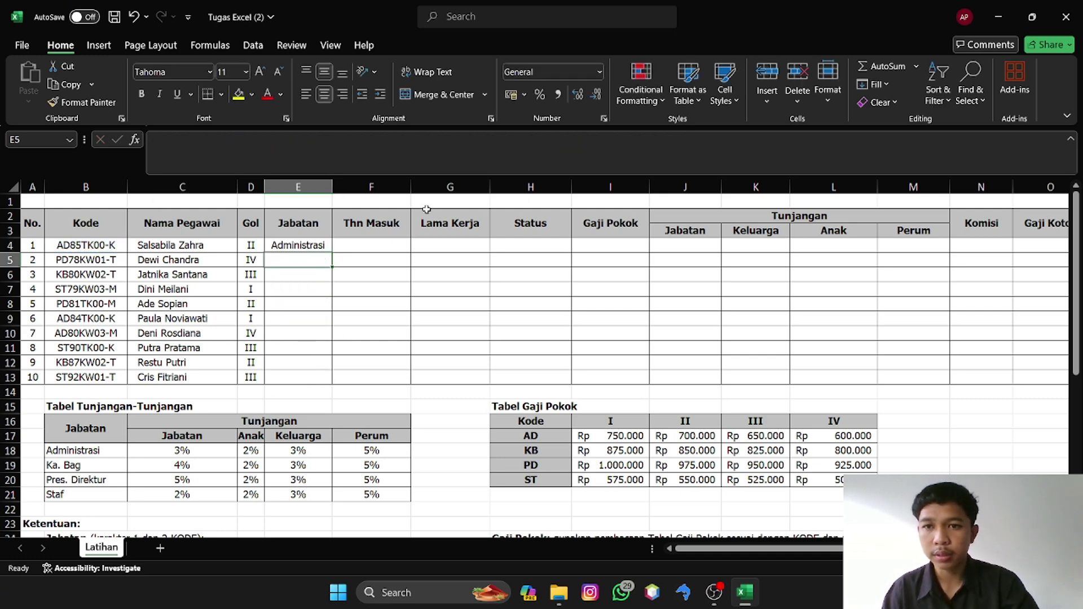
- Fill the Jabatan formula from E4 down through E13 for all ten employees
{"action": "left_click", "coordinate": [298, 246]}
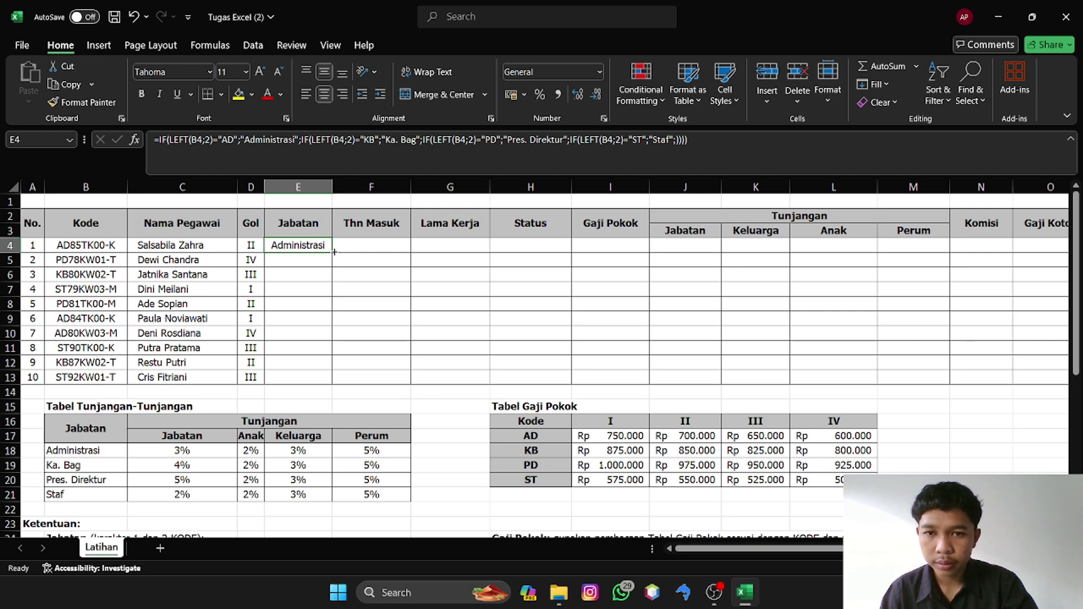
{"action": "left_click_drag", "start_coordinate": [334, 252], "coordinate": [318, 384]}
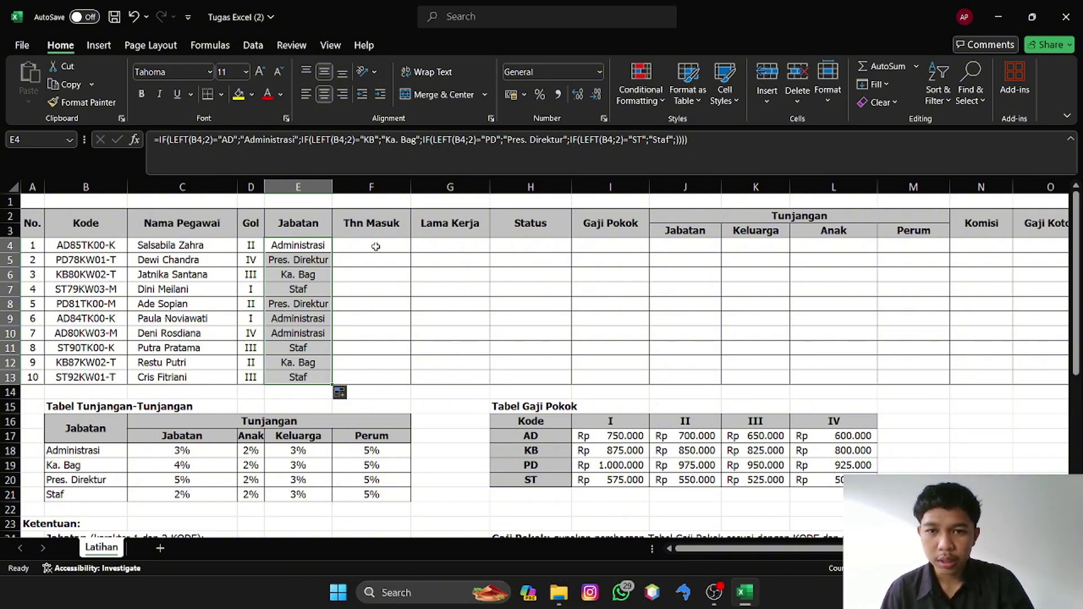
- Begin the Thn Masuk formula in F4 with the quoted text "19" followed by the & joining operator
{"action": "left_click", "coordinate": [376, 247]}
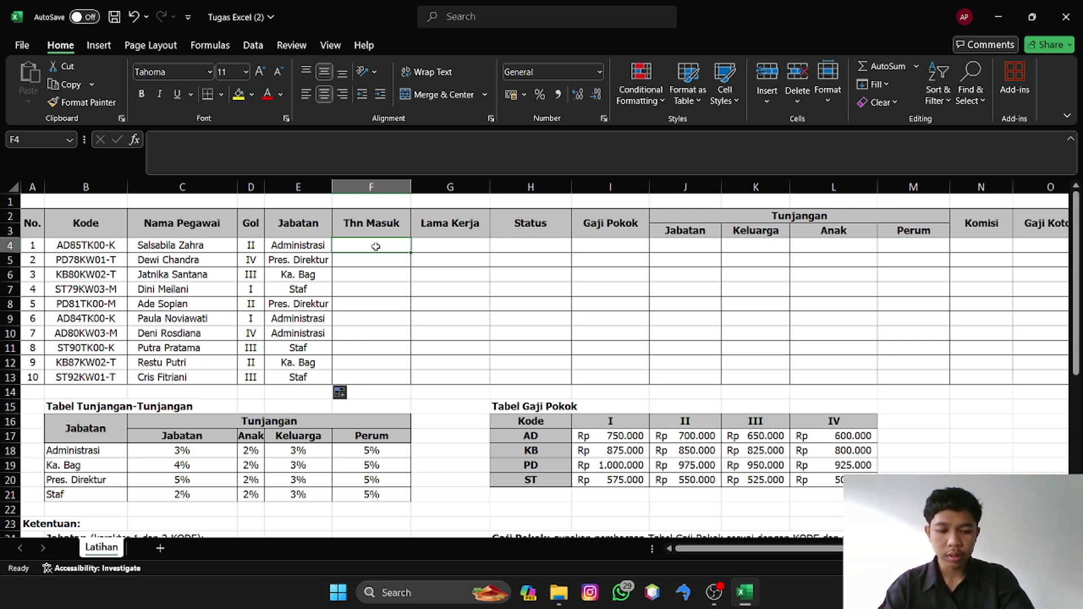
{"action": "type", "text": "\""}
{"action": "type", "text": "="}
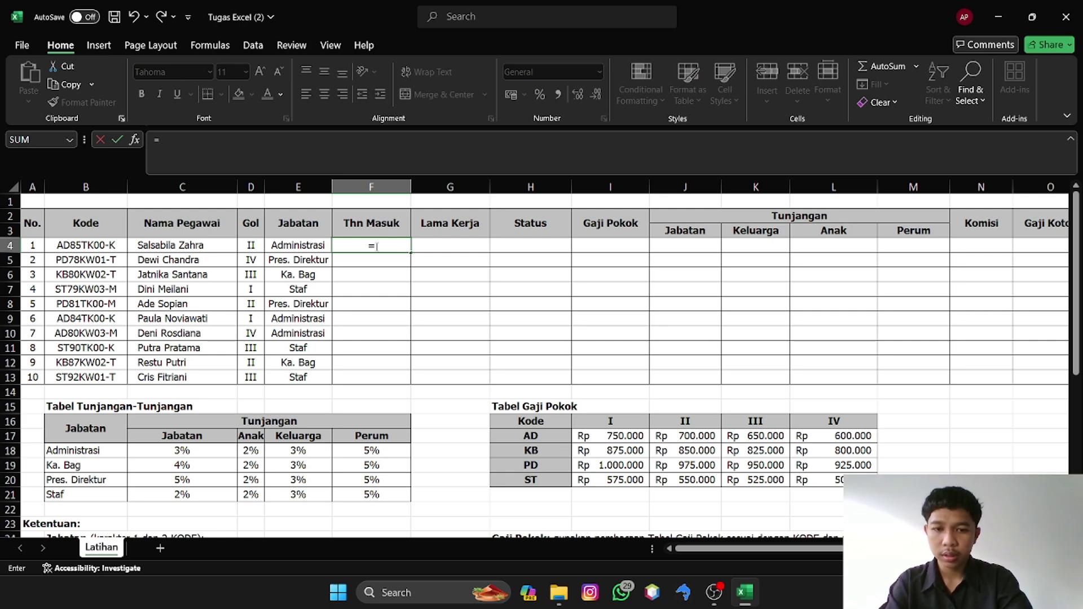
{"action": "type", "text": "\"19"}
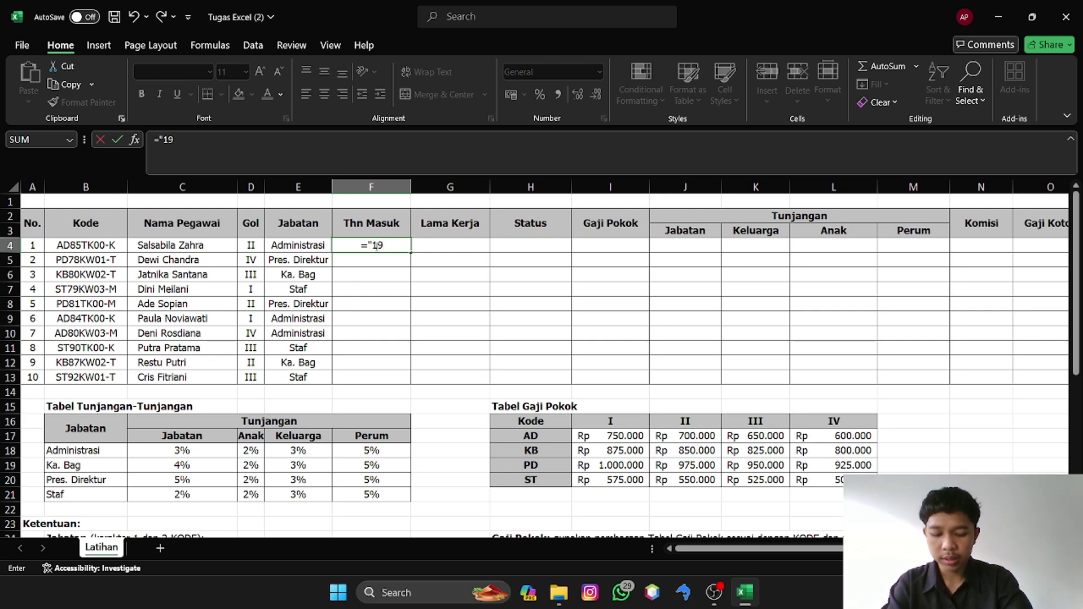
{"action": "type", "text": "\"$"}
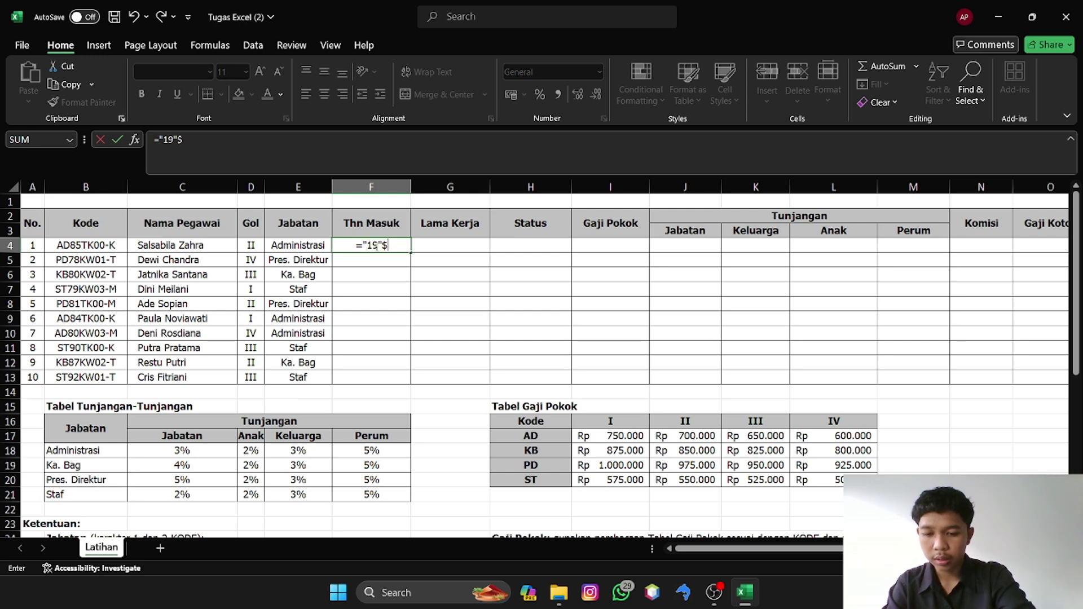
{"action": "key", "text": "BackSpace"}
{"action": "type", "text": "&"}
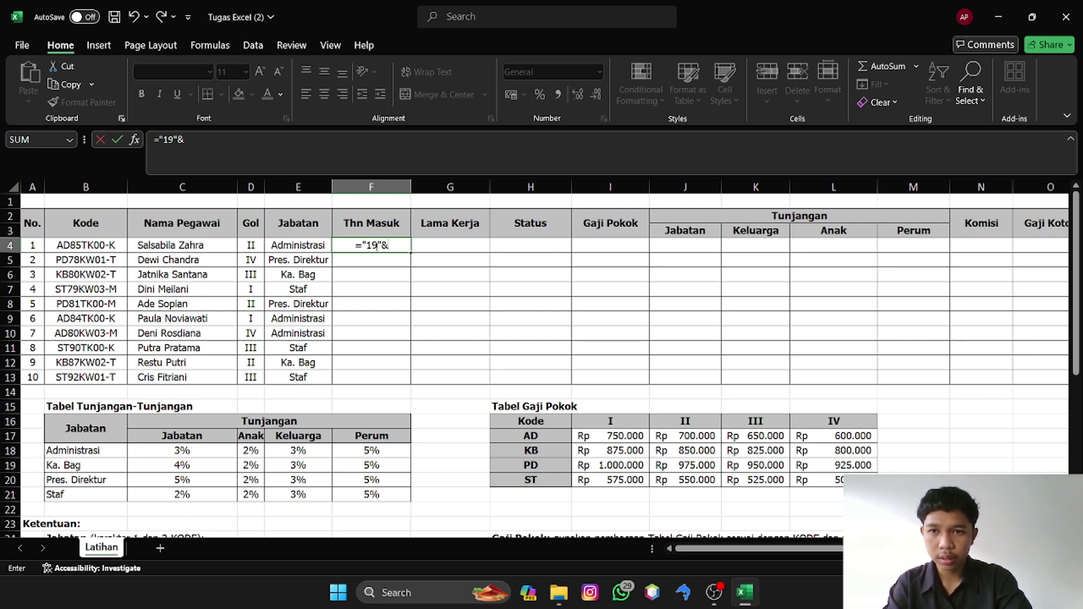
{"action": "type", "text": "m"}
{"action": "key", "text": "BackSpace"}
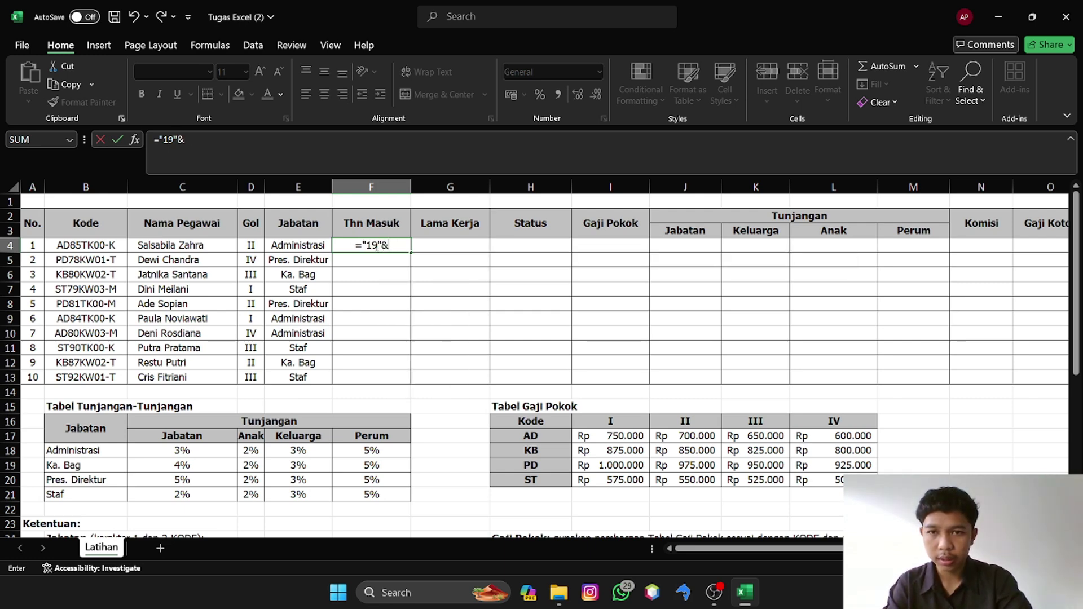
- Append MID(B4;3;2) to the Thn Masuk formula to extract the year digits from the code, and commit it
{"action": "type", "text": "Mid"}
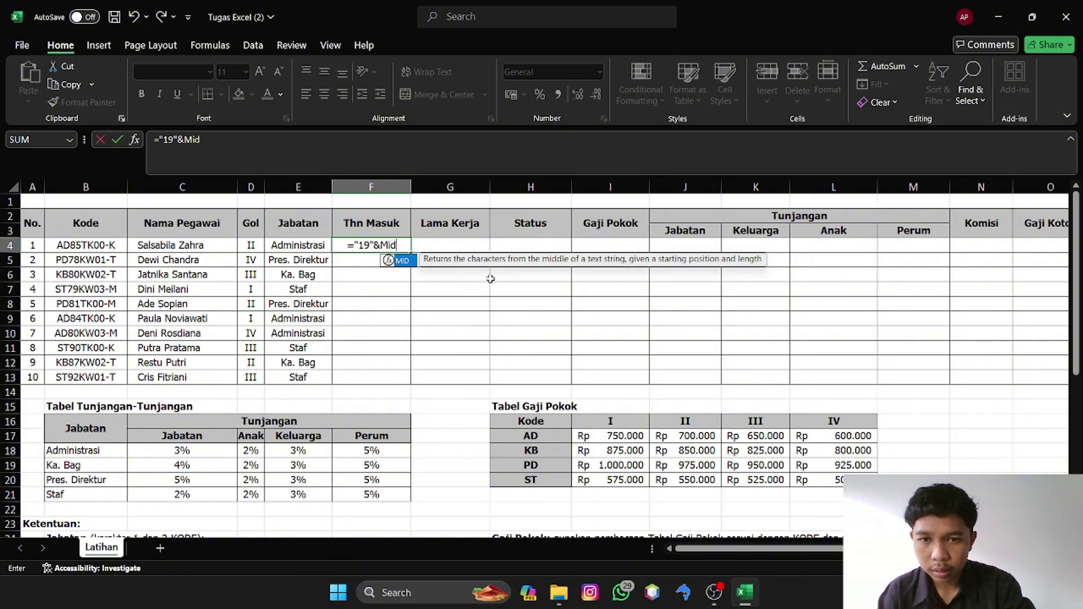
{"action": "key", "text": "Tab"}
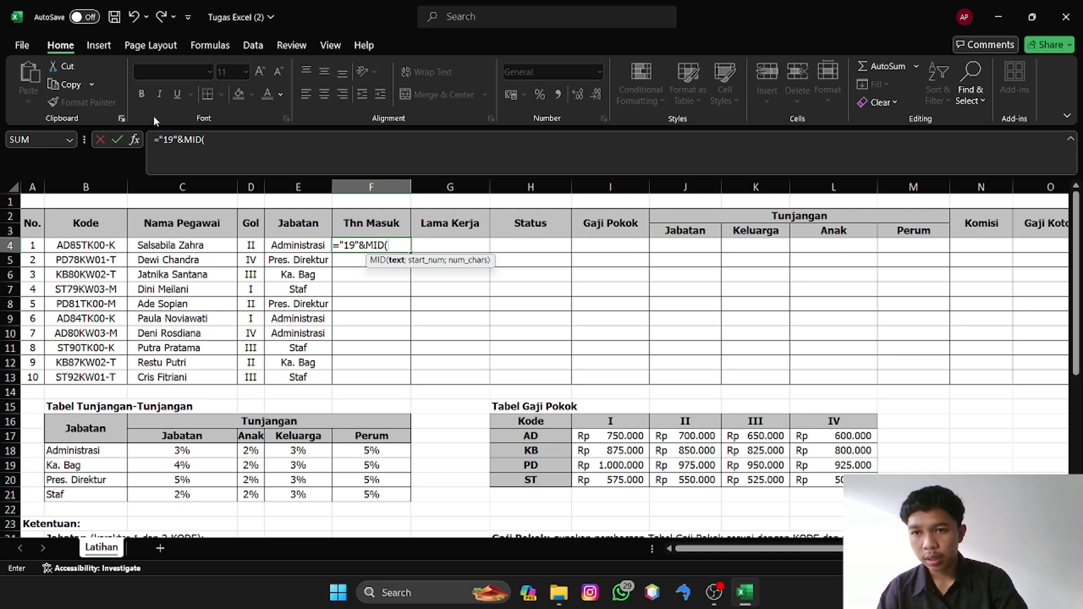
{"action": "left_click", "coordinate": [94, 246]}
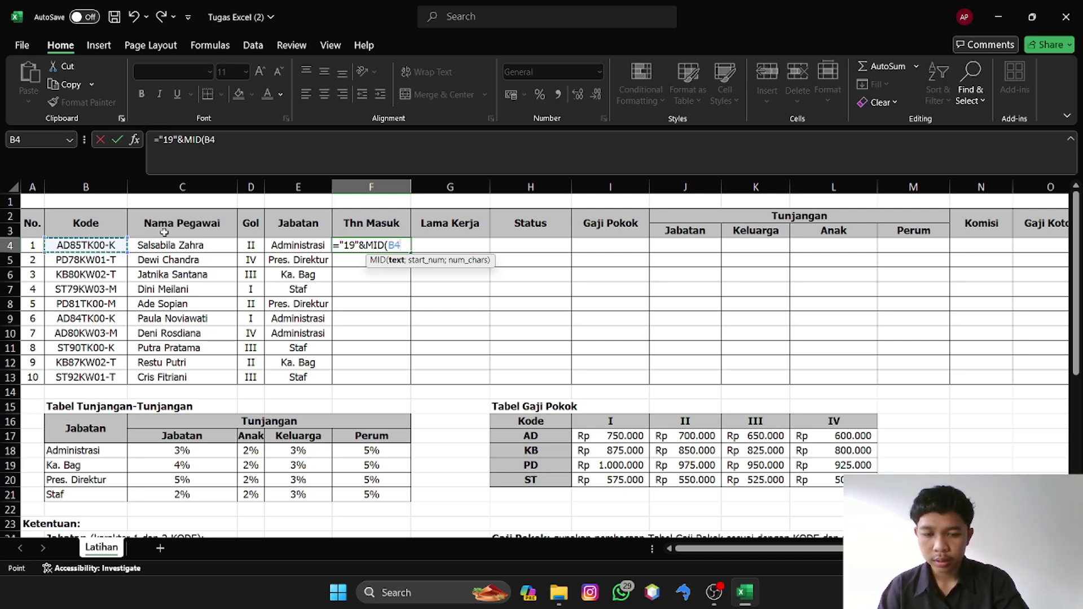
{"action": "left_click", "coordinate": [263, 142]}
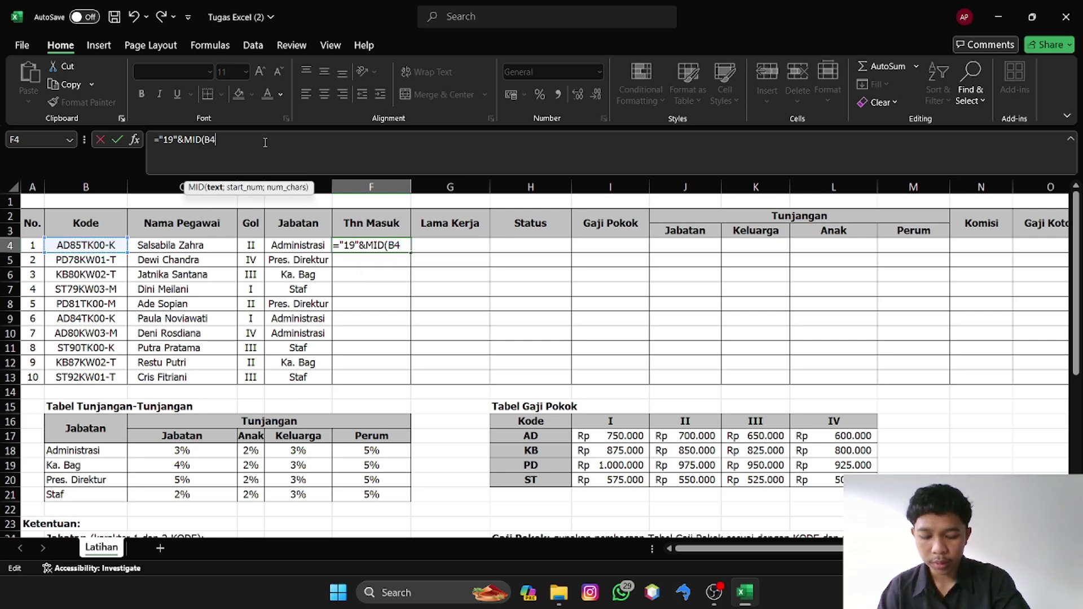
{"action": "type", "text": ";3"}
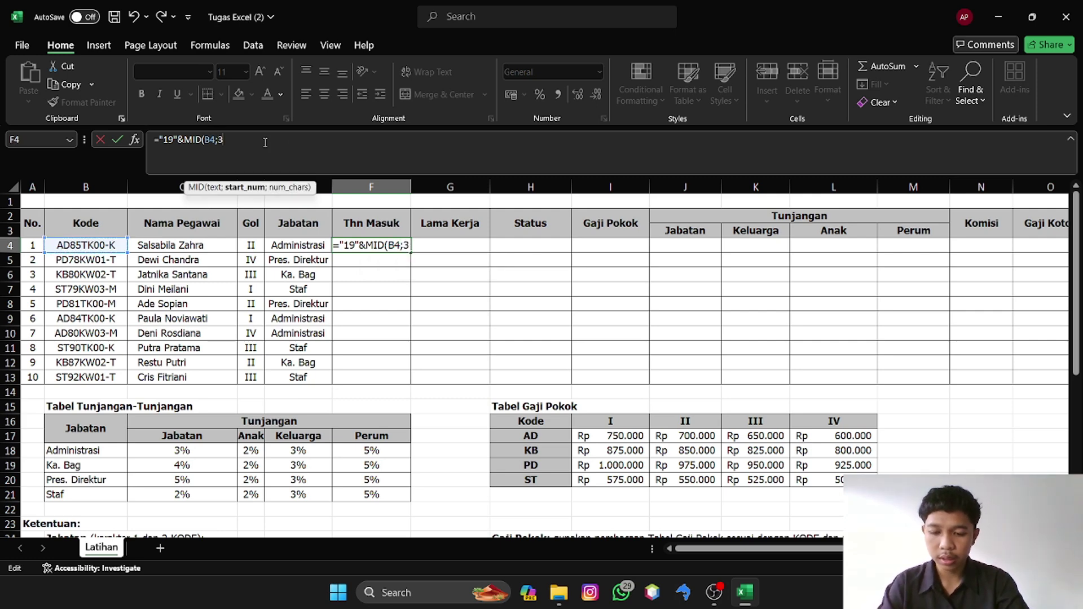
{"action": "type", "text": ";"}
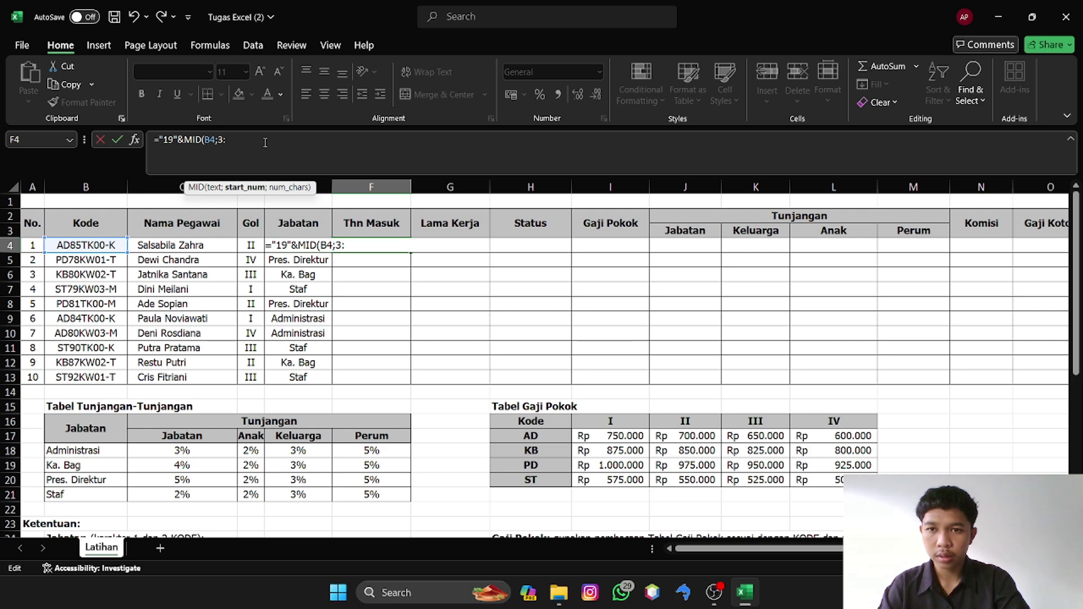
{"action": "type", "text": "2"}
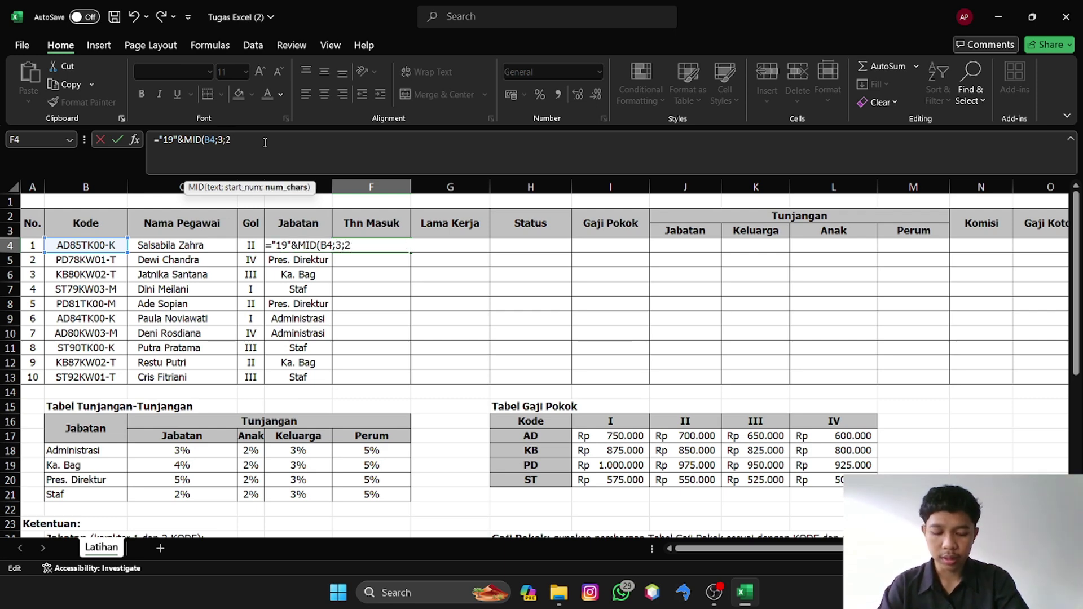
{"action": "type", "text": ")"}
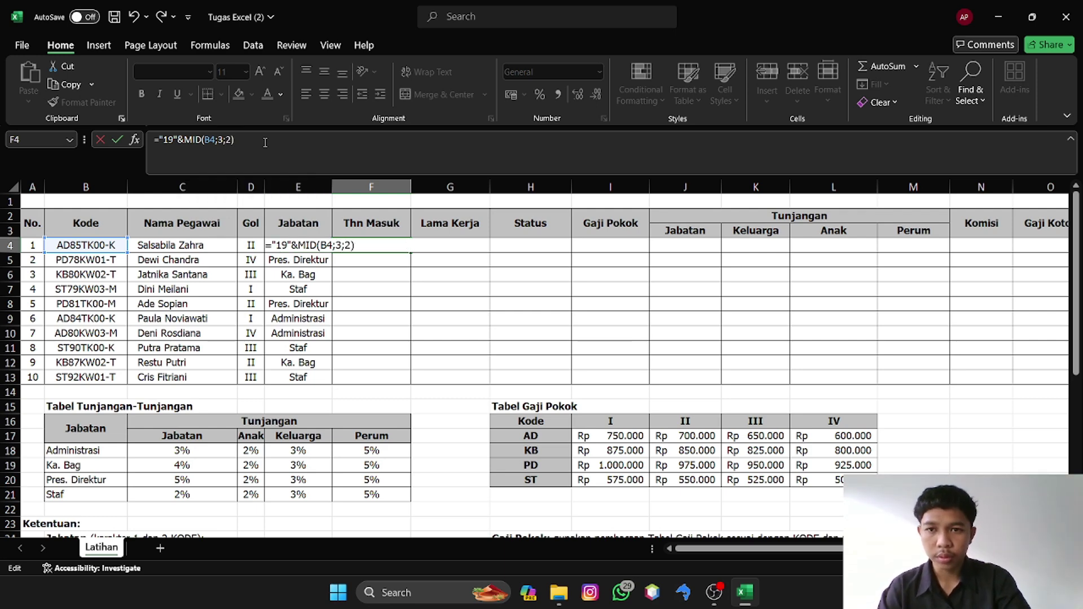
{"action": "key", "text": "Return"}
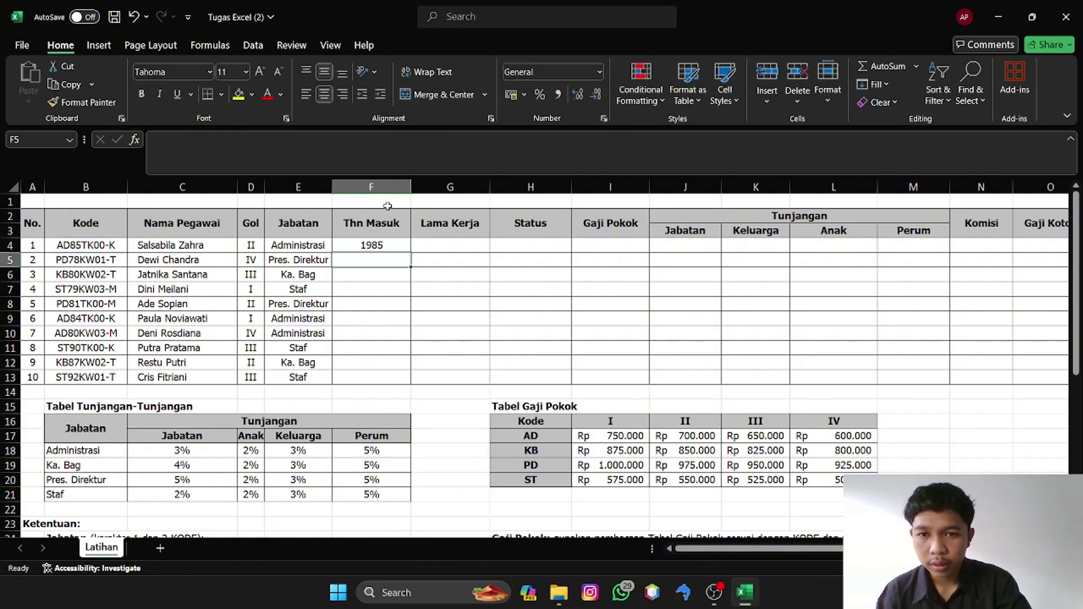
- Fill the Thn Masuk formula from F4 down through F13
{"action": "left_click", "coordinate": [374, 239]}
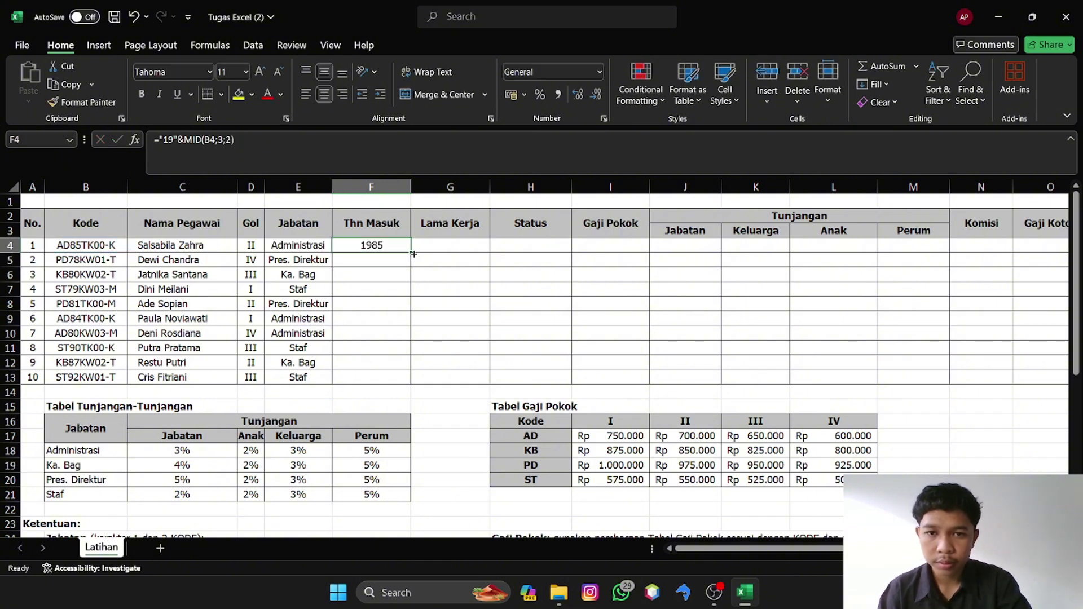
{"action": "left_click_drag", "start_coordinate": [413, 255], "coordinate": [394, 379]}
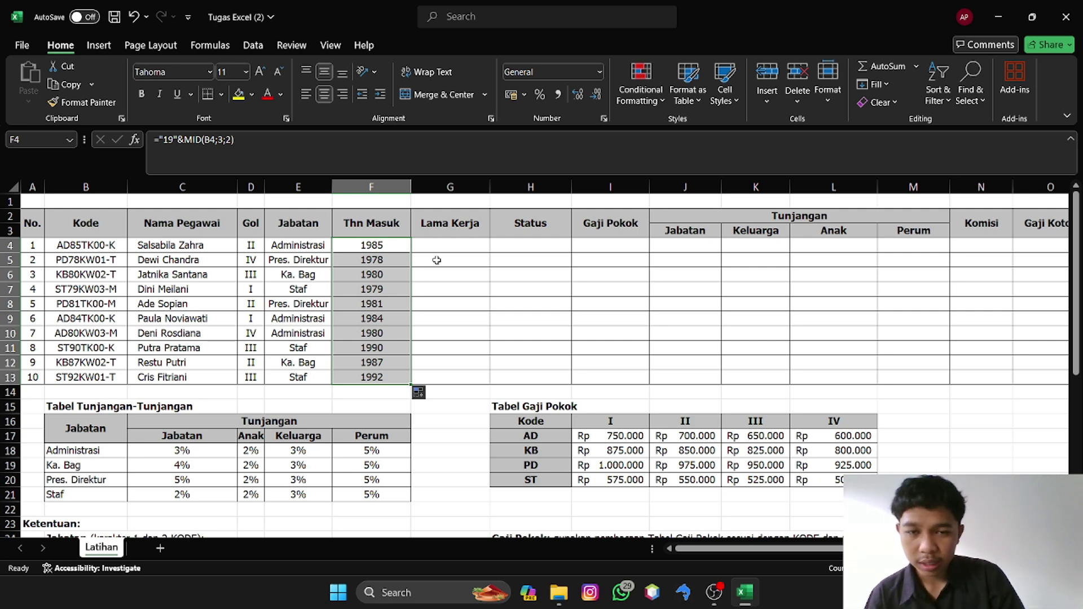
- Enter =YEAR(TODAY())-F4 in G4 to calculate the first employee's Lama Kerja
{"action": "left_click", "coordinate": [455, 249]}
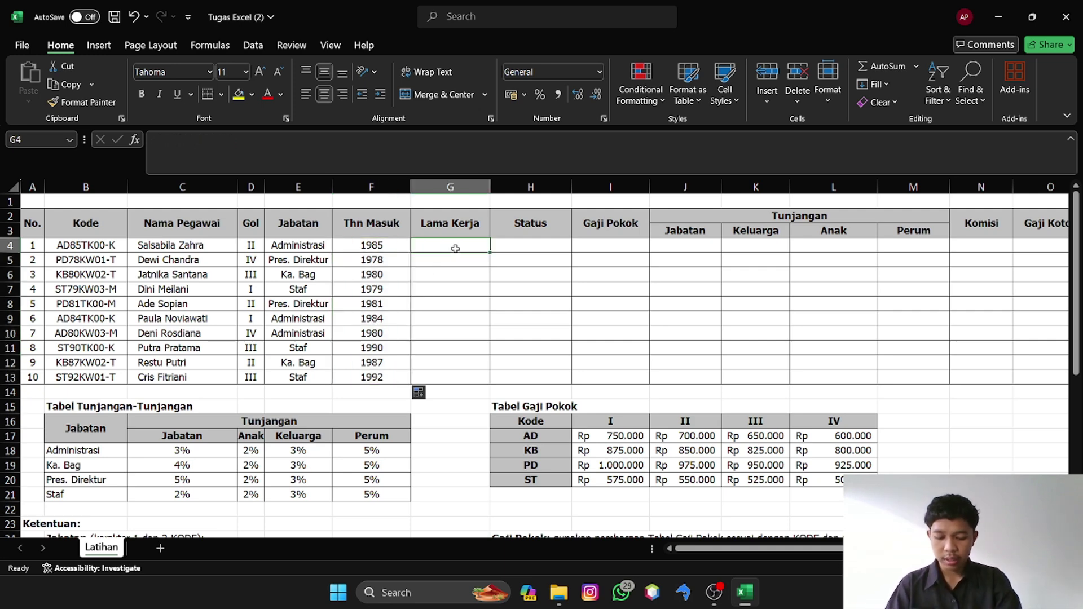
{"action": "left_click", "coordinate": [224, 147]}
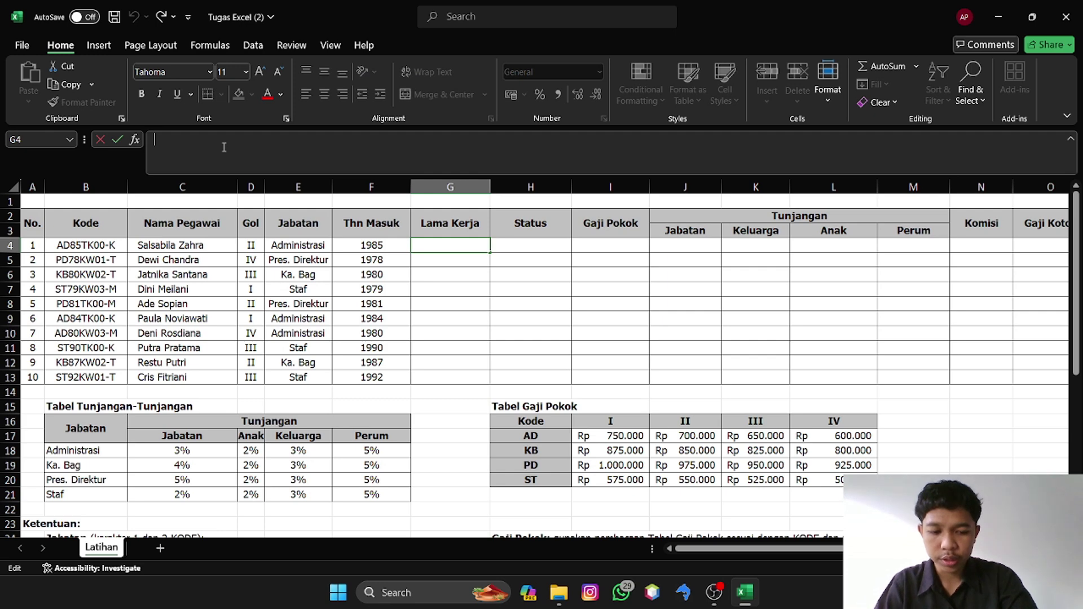
{"action": "type", "text": "=YEAR("}
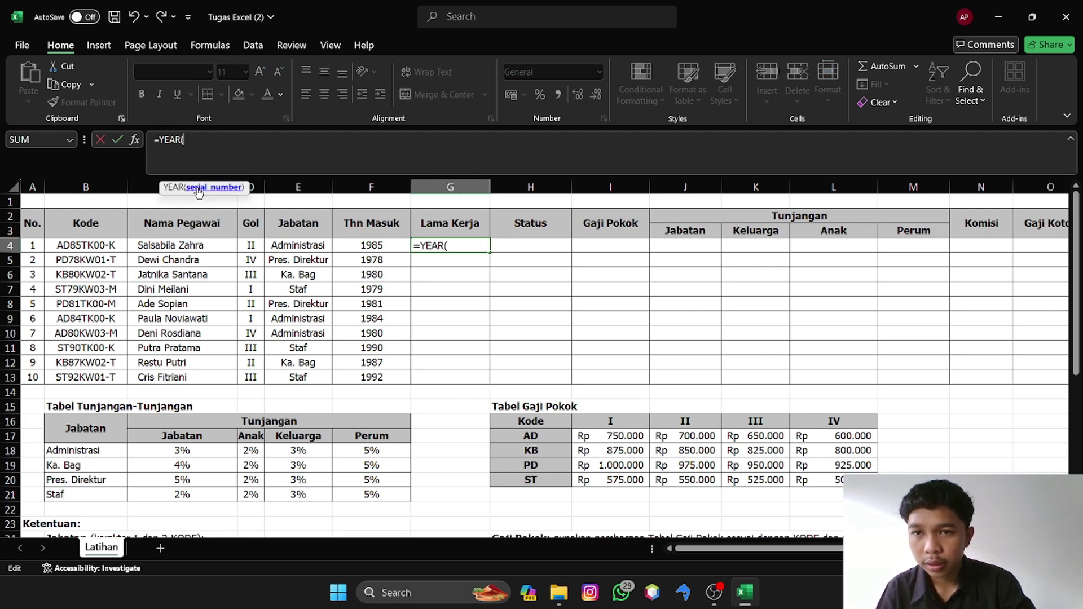
{"action": "double_click", "coordinate": [198, 188]}
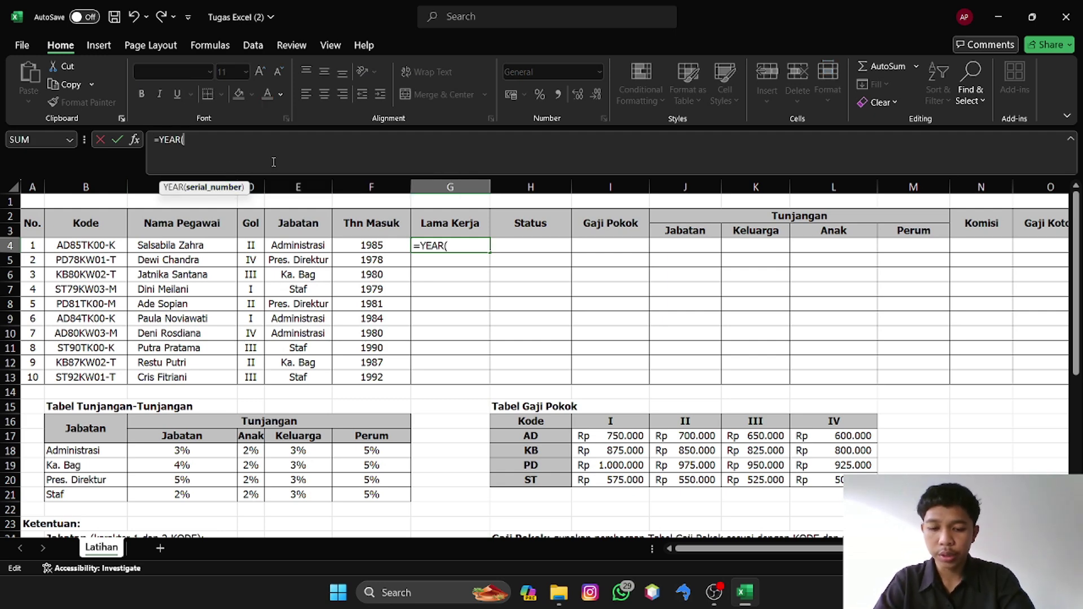
{"action": "type", "text": "today"}
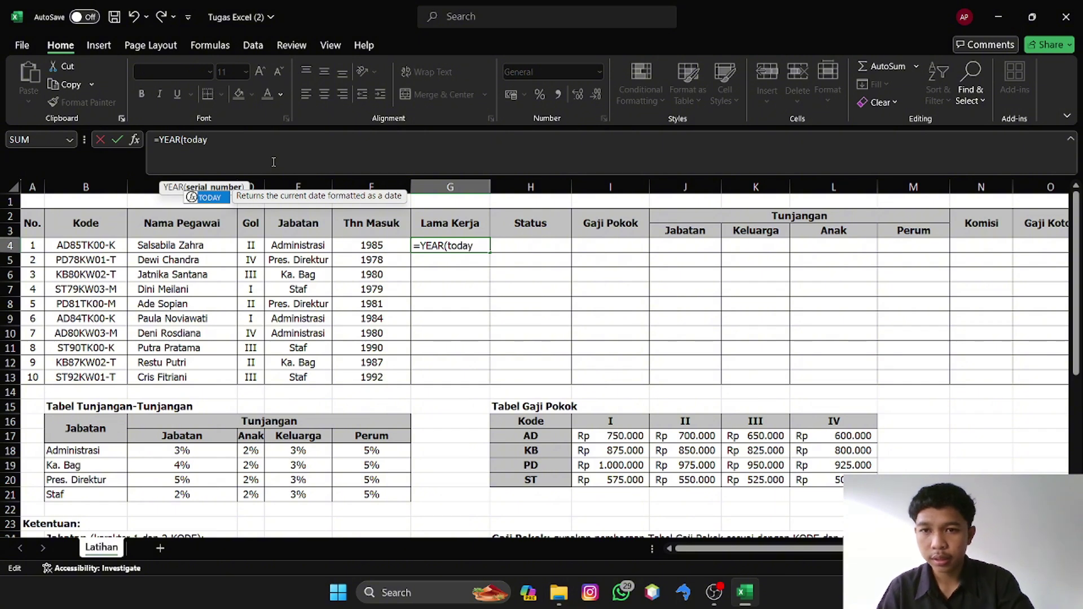
{"action": "double_click", "coordinate": [219, 198]}
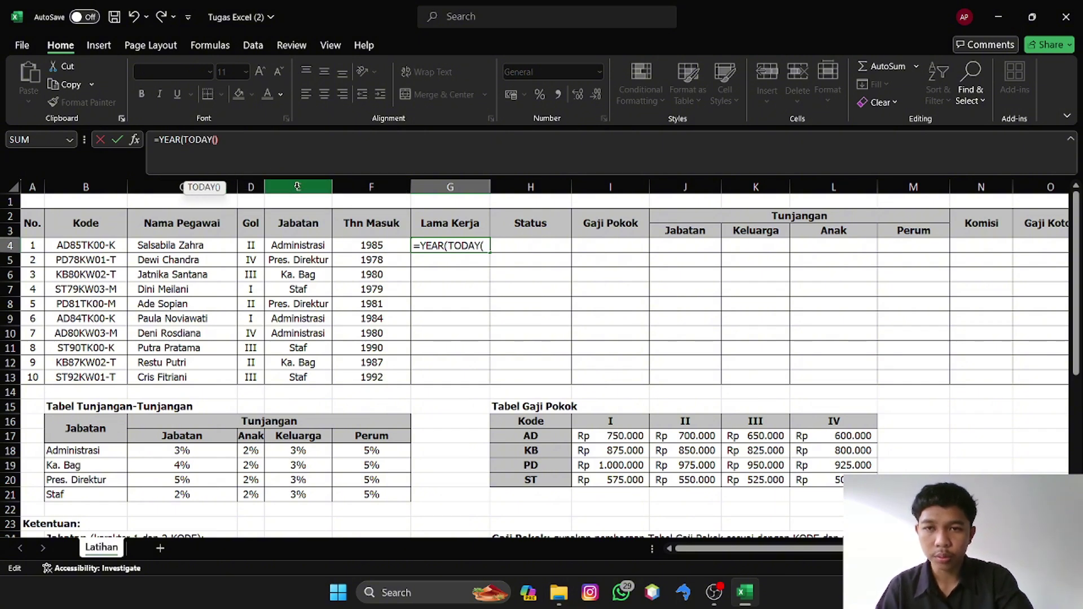
{"action": "type", "text": "))-"}
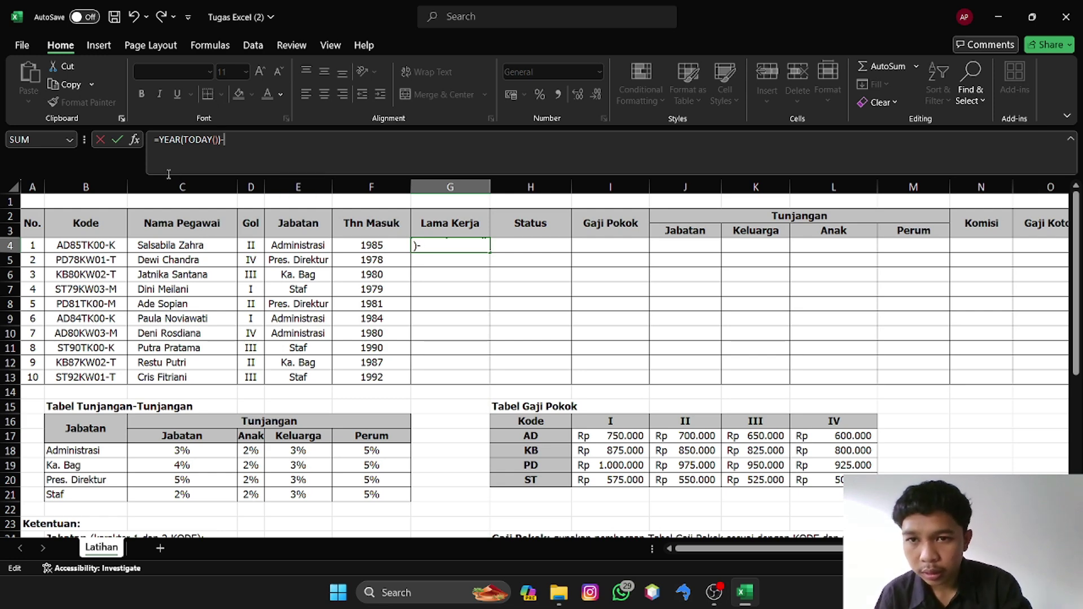
{"action": "left_click", "coordinate": [373, 243]}
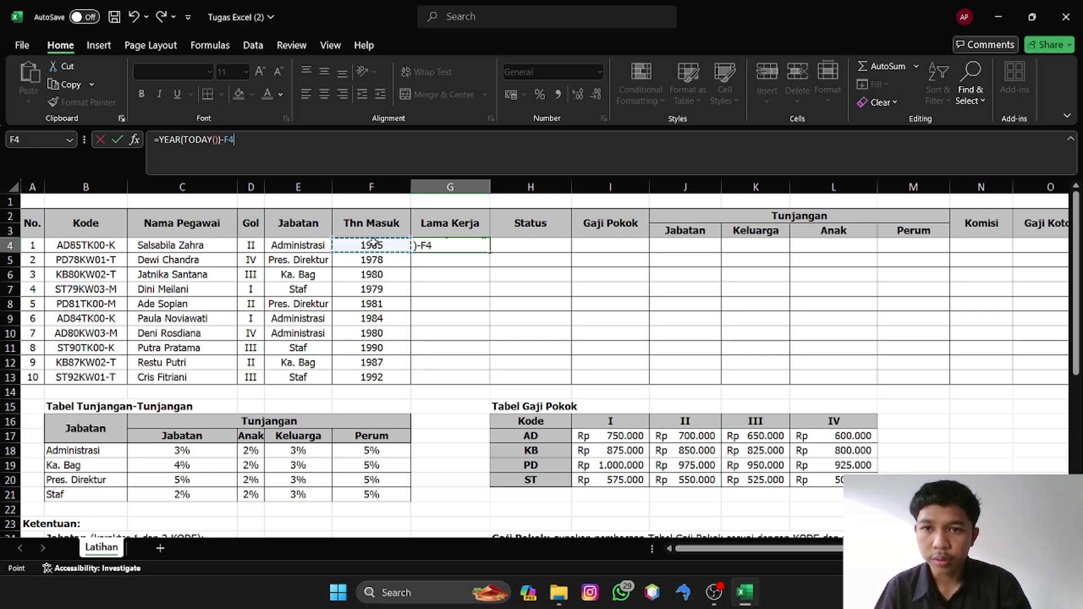
{"action": "key", "text": "Return"}
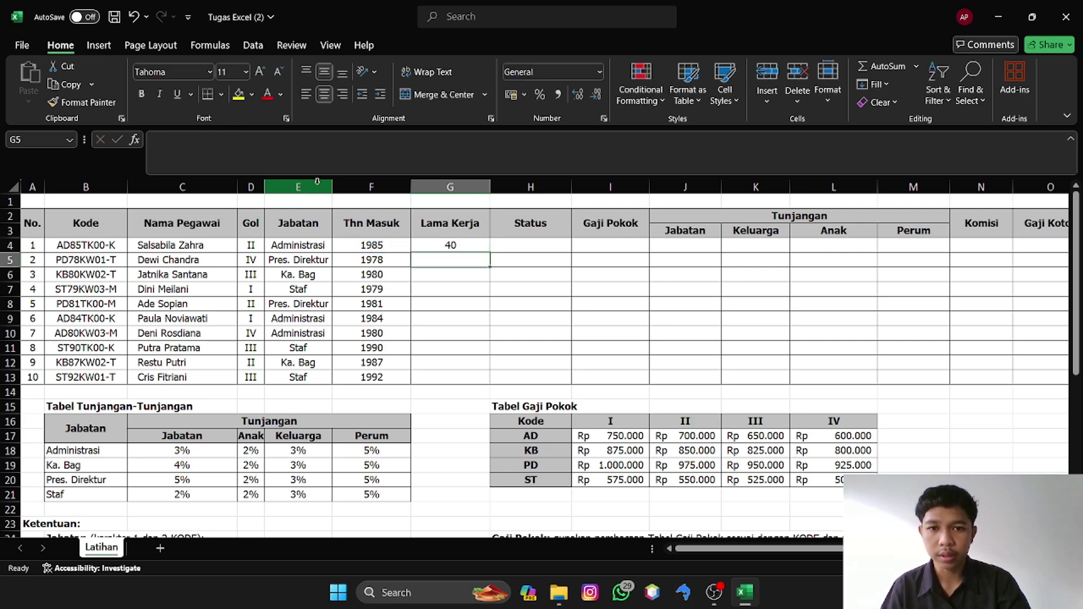
- Fill the Lama Kerja formula from G4 down through G13
{"action": "left_click", "coordinate": [443, 247]}
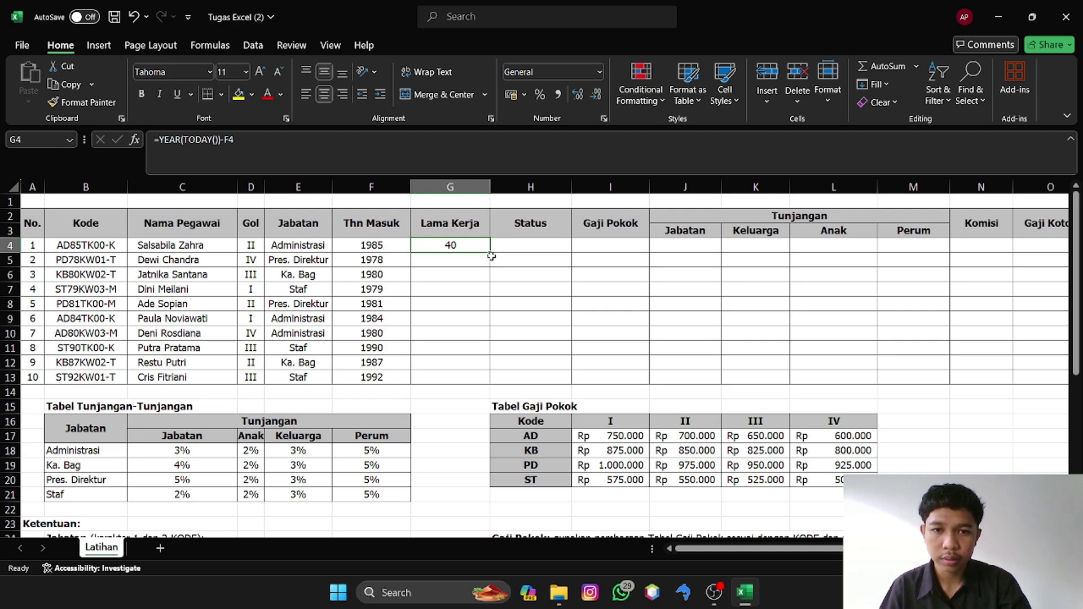
{"action": "left_click_drag", "start_coordinate": [490, 251], "coordinate": [472, 389]}
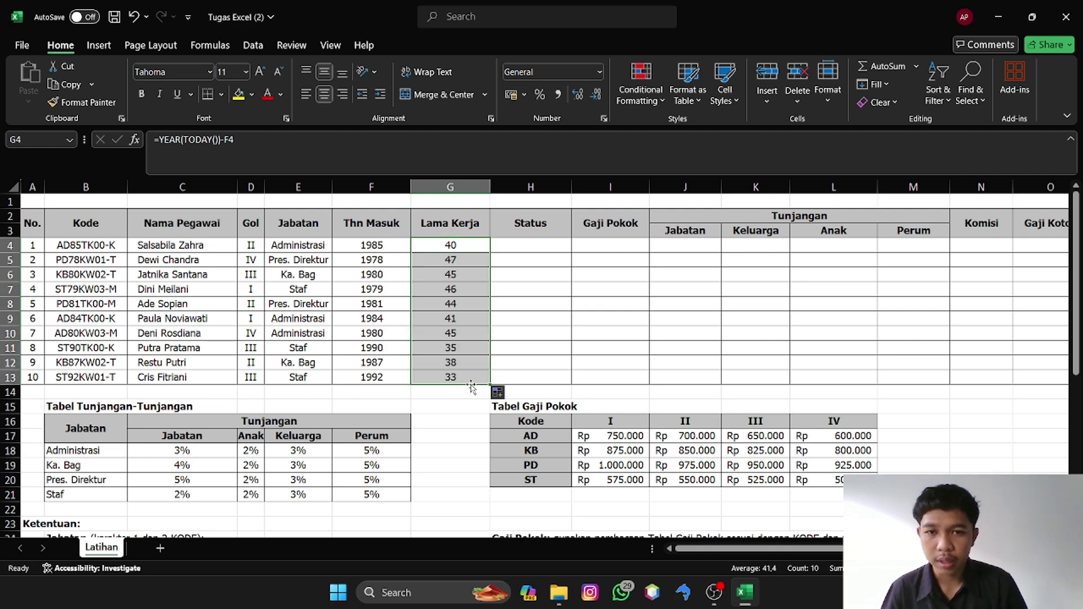
- Begin the Status formula in H4 with =IF(MID(B4;5;2) to extract the marital-status letters from the employee code
{"action": "left_click", "coordinate": [521, 245]}
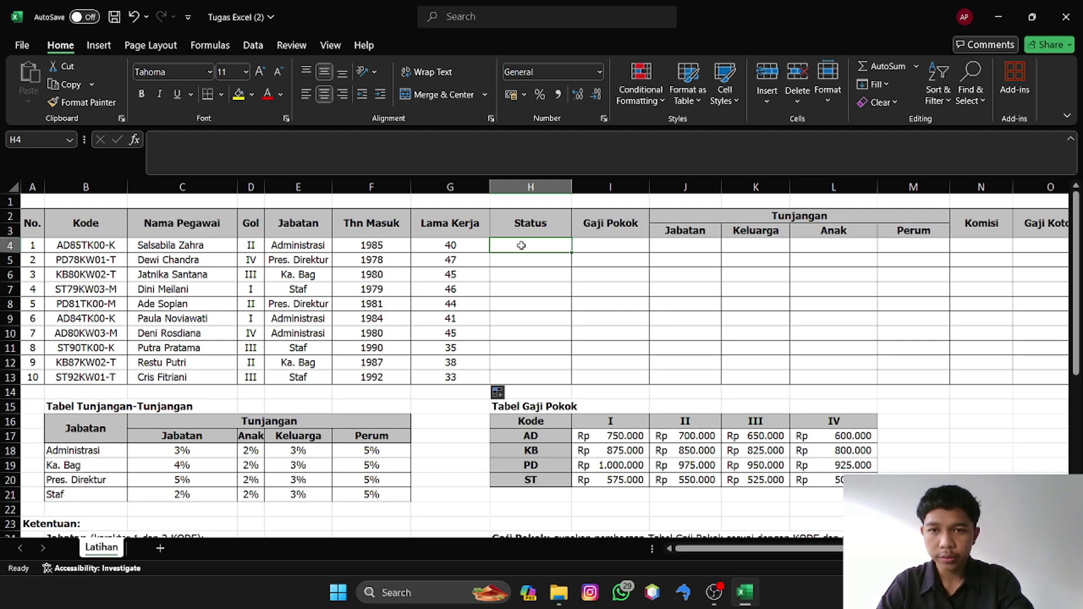
{"action": "type", "text": "=if"}
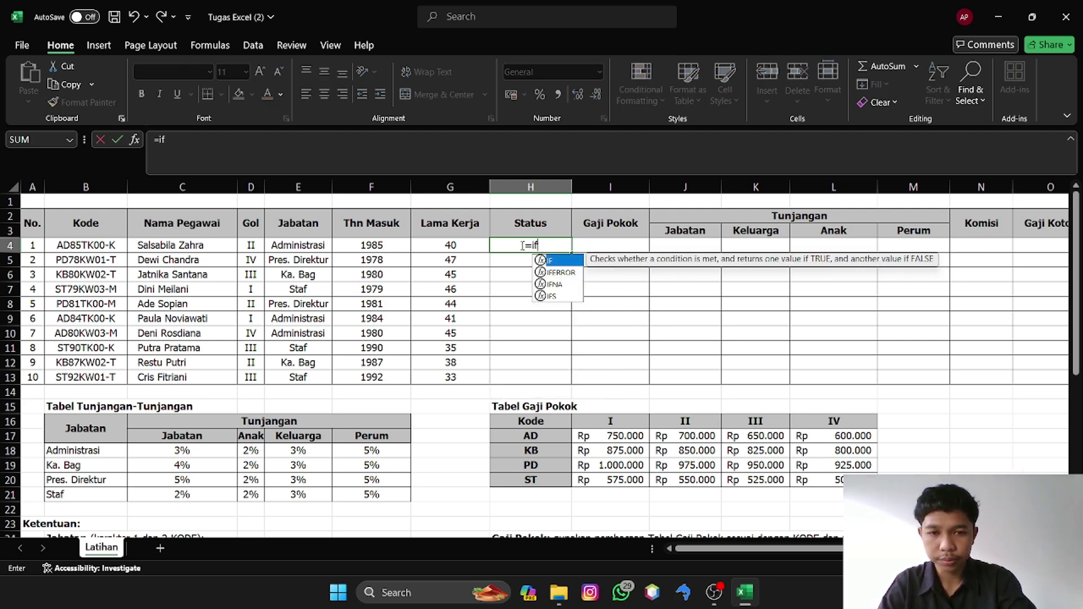
{"action": "key", "text": "Tab"}
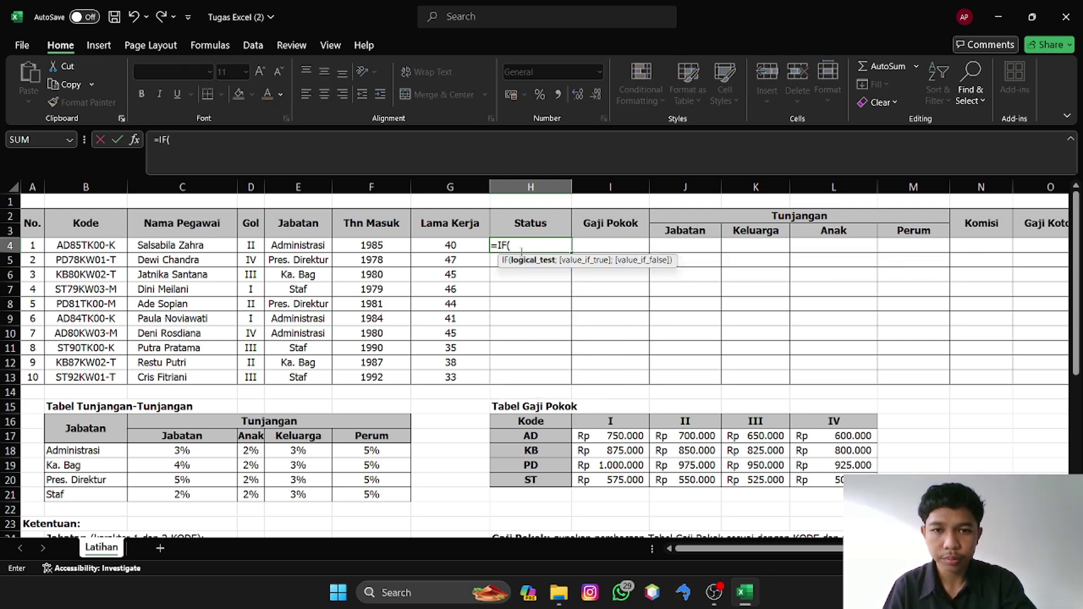
{"action": "type", "text": "mid"}
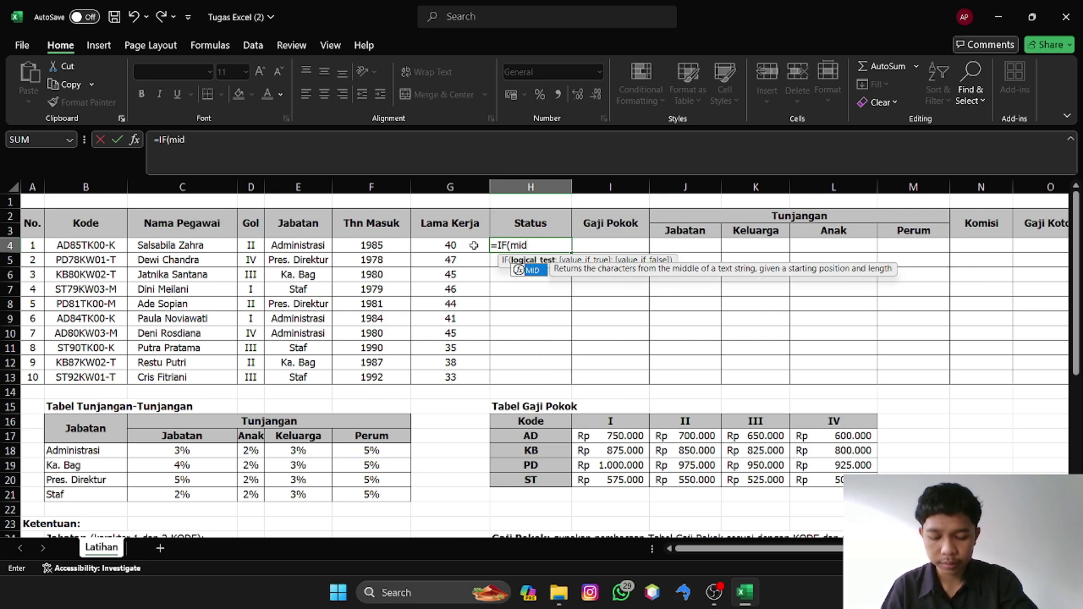
{"action": "double_click", "coordinate": [538, 272]}
{"action": "left_click", "coordinate": [96, 243]}
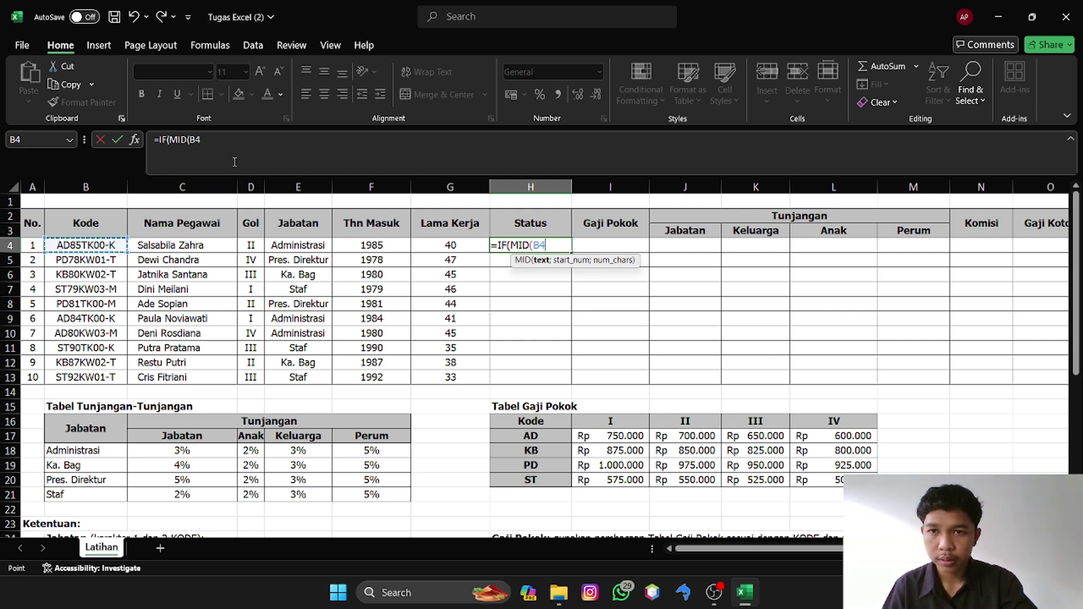
{"action": "left_click", "coordinate": [234, 162]}
{"action": "type", "text": ";"}
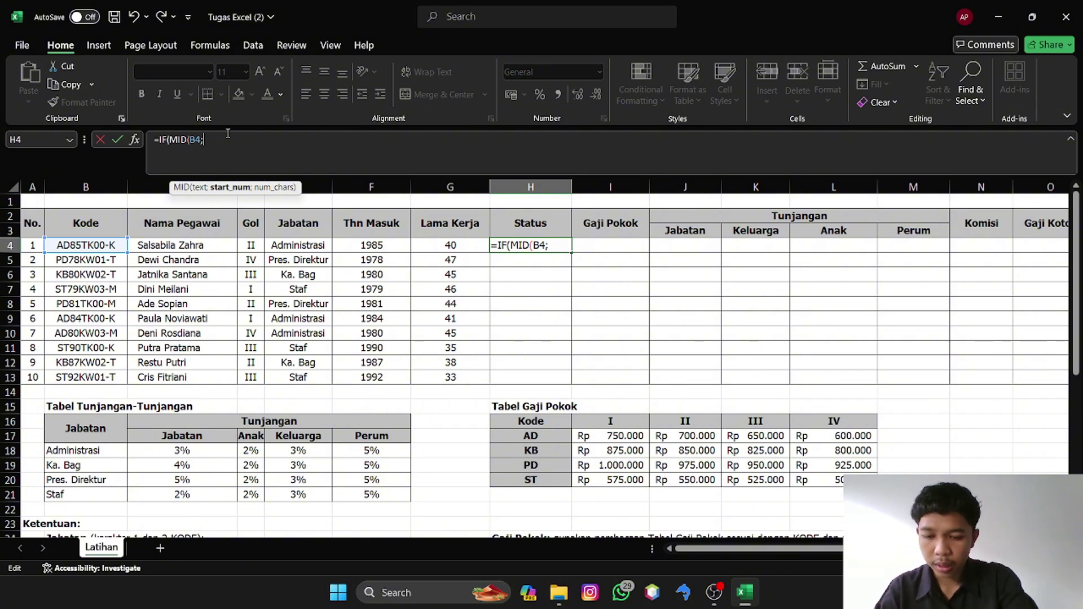
{"action": "type", "text": "5;"}
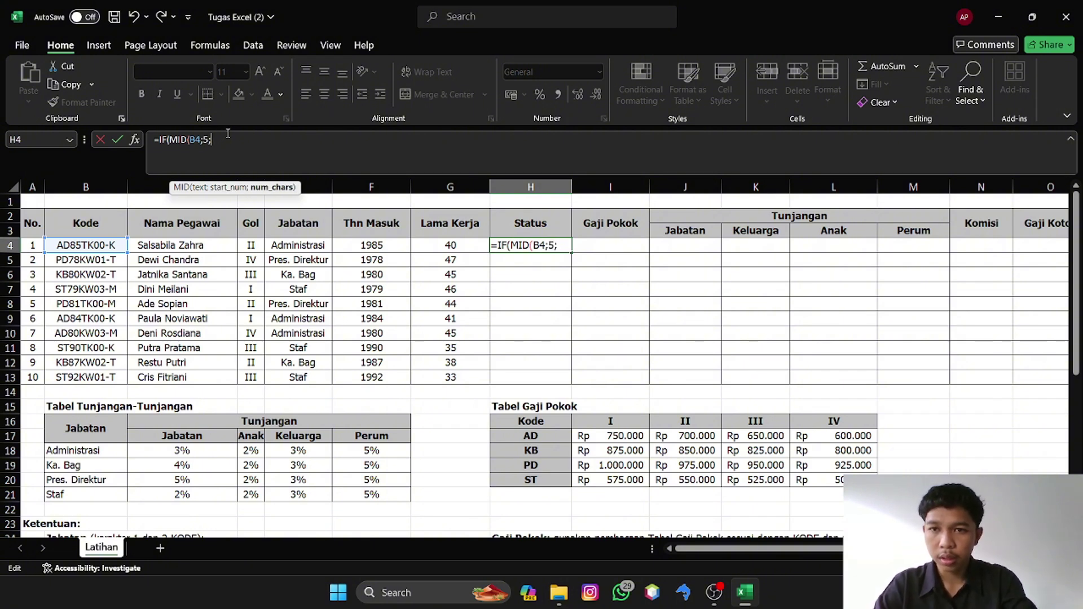
{"action": "type", "text": "2"}
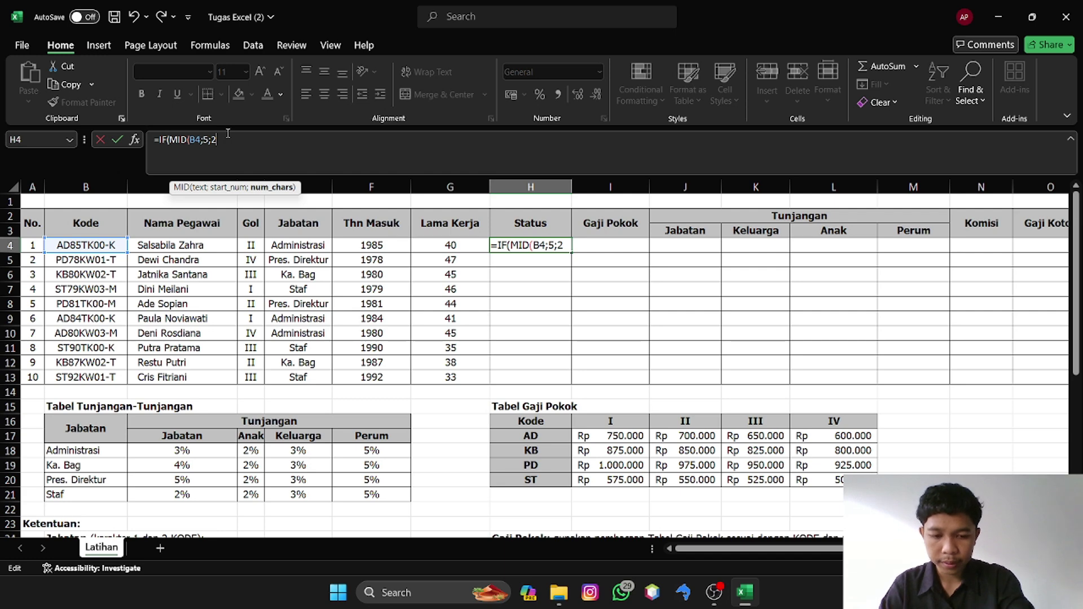
{"action": "type", "text": ")"}
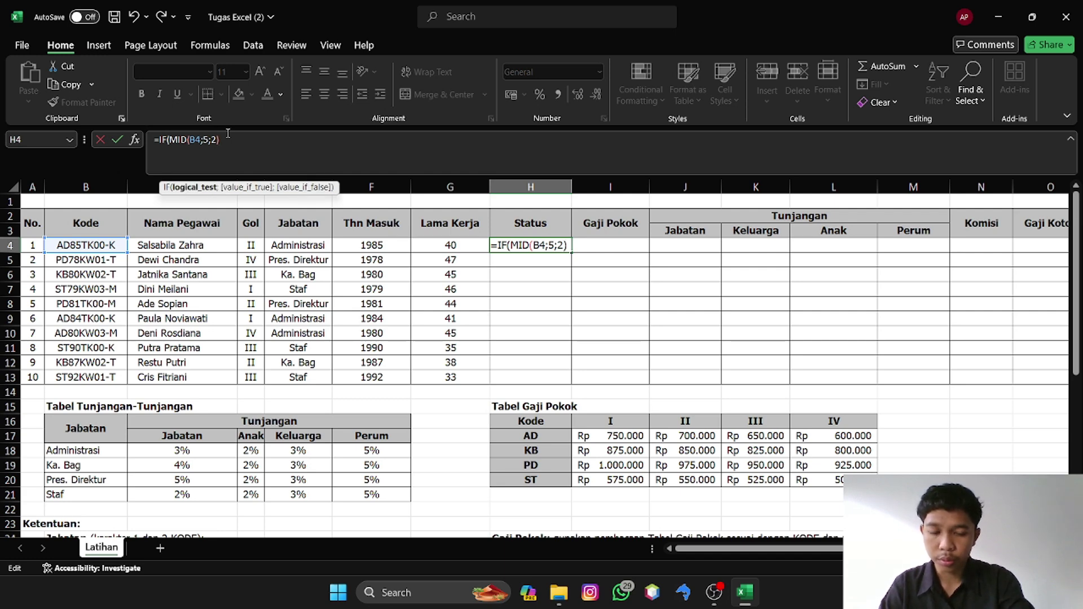
- Test the extracted letters in the Status formula against "TK" and return "Tidak Kawin" when they match
{"action": "type", "text": "=\""}
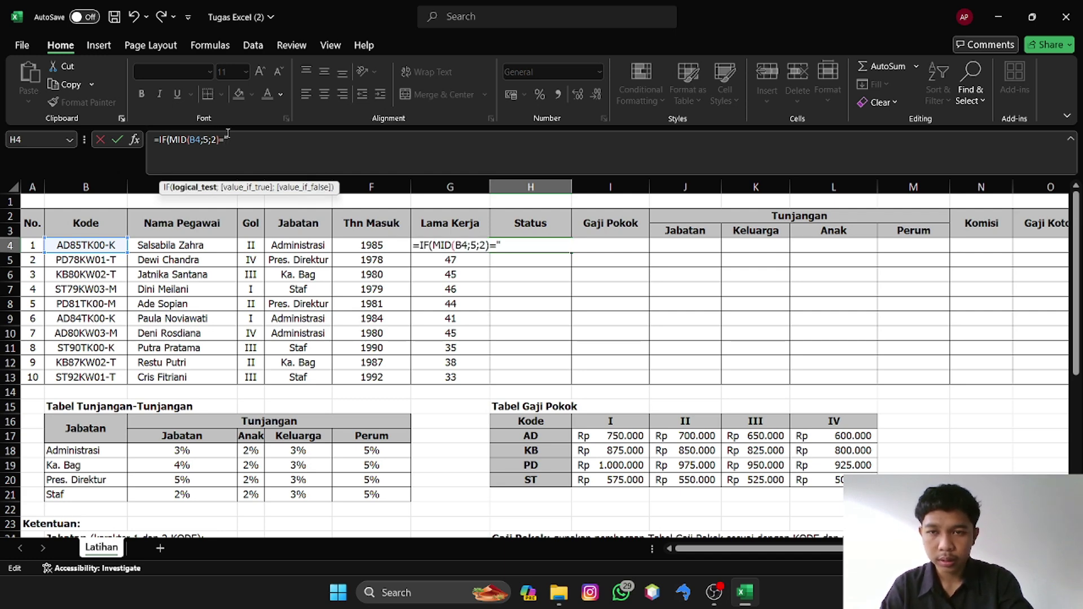
{"action": "type", "text": "TK"}
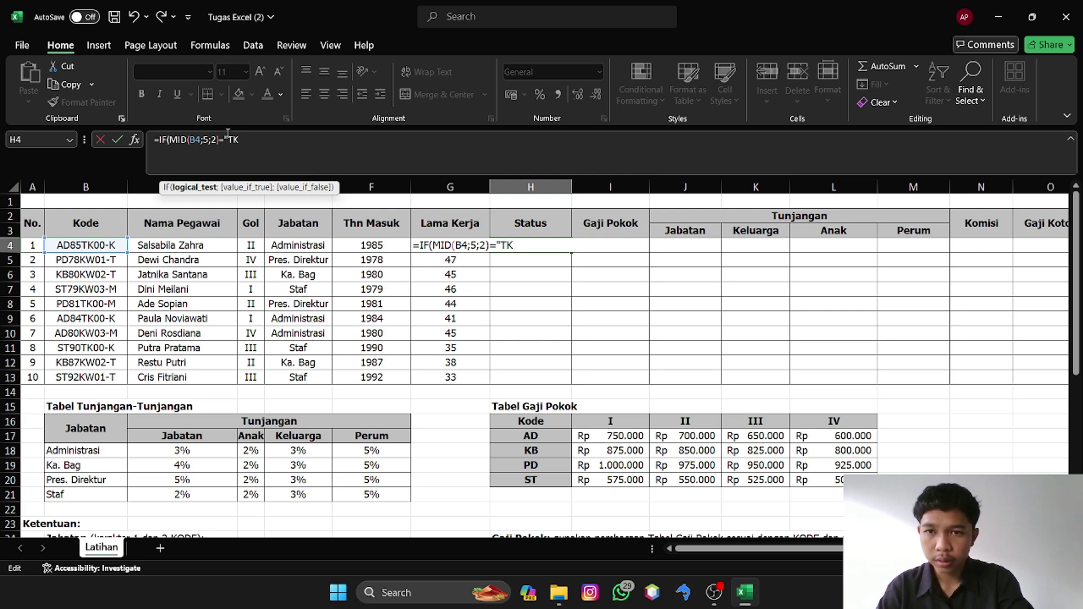
{"action": "type", "text": "\";"}
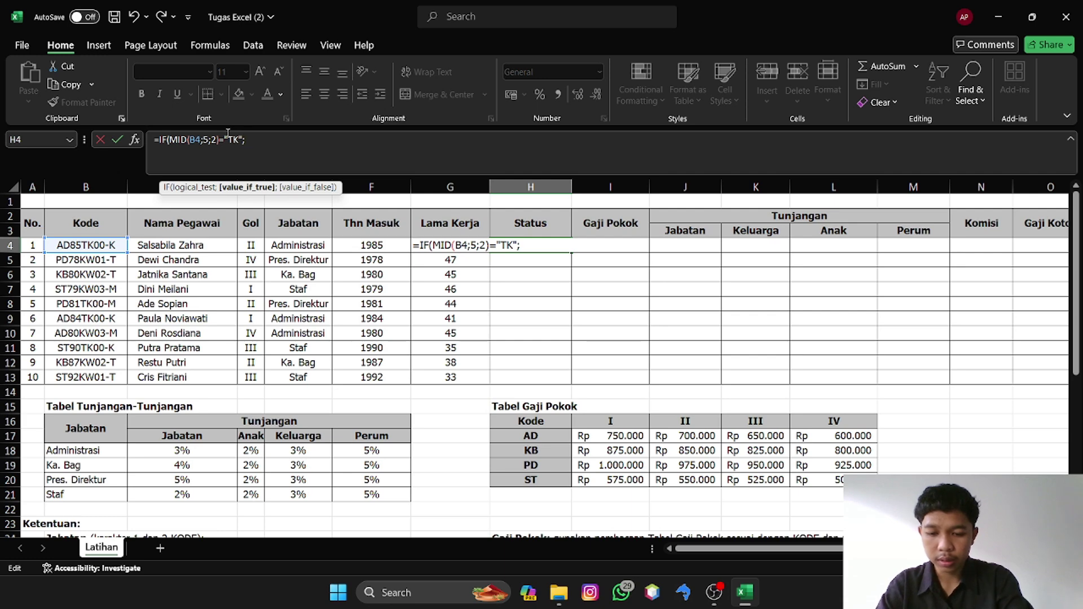
{"action": "type", "text": "\""}
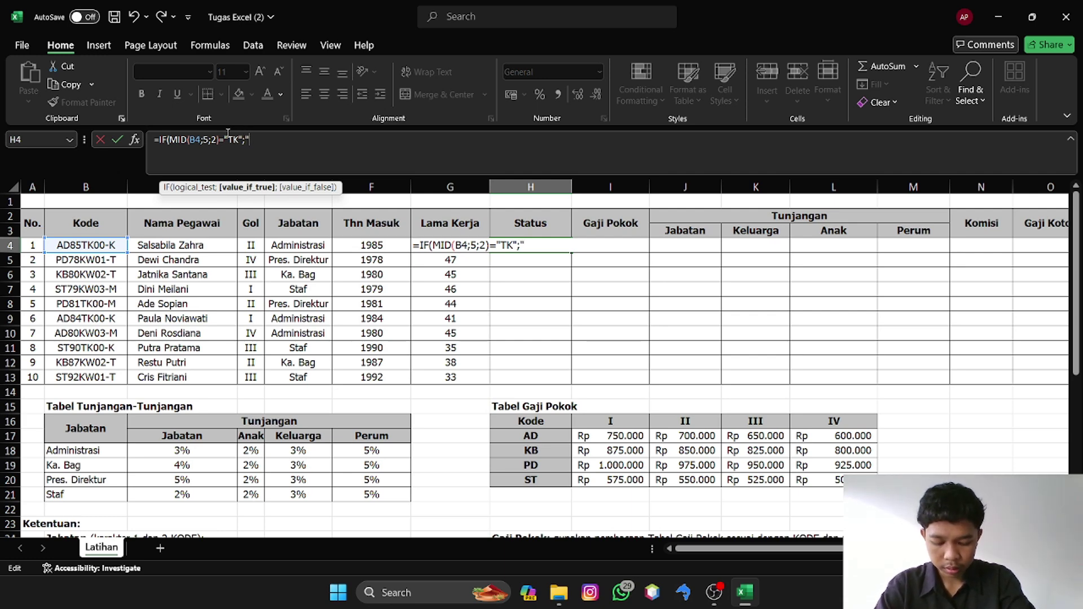
{"action": "type", "text": "Tidak"}
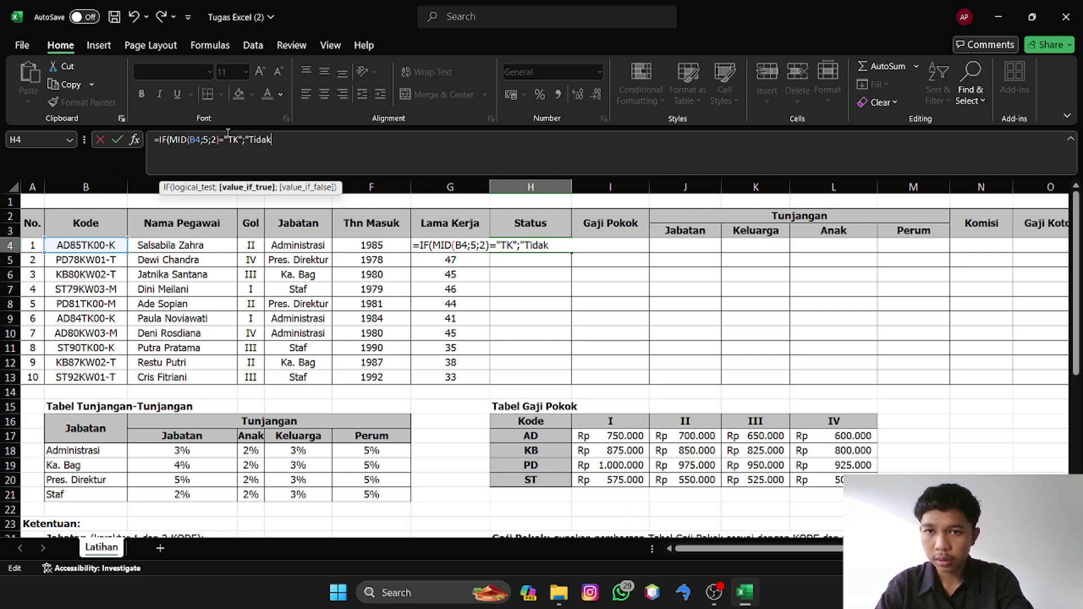
{"action": "type", "text": " Kawin"}
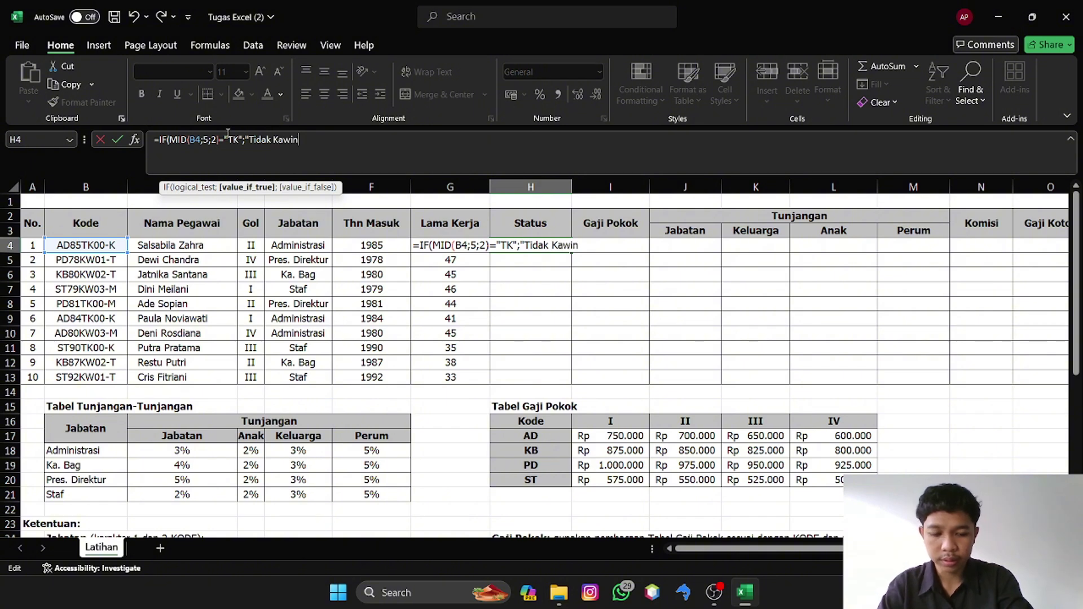
{"action": "type", "text": "\";"}
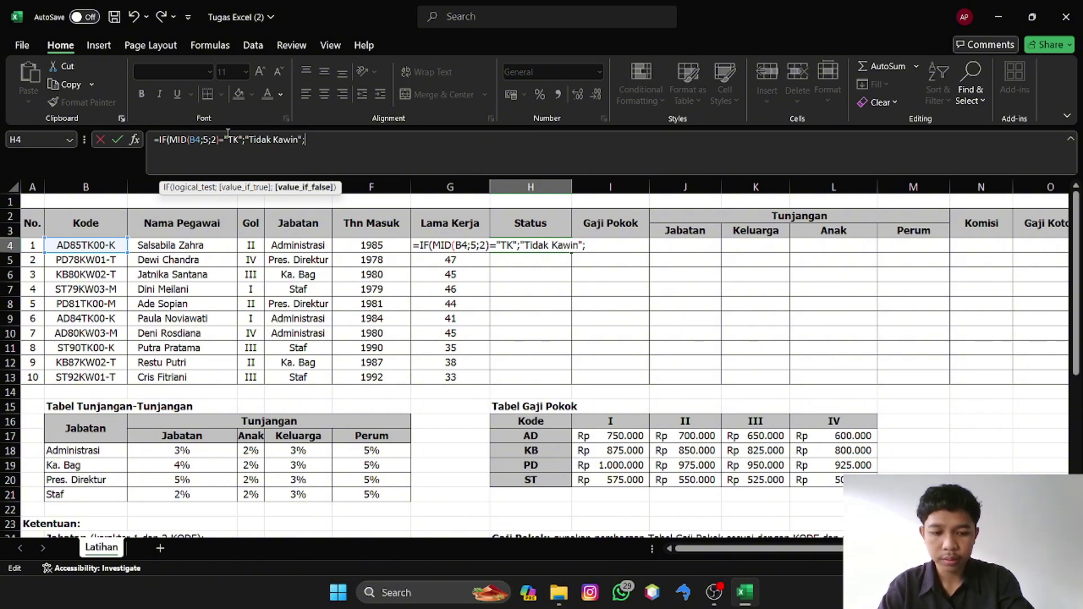
{"action": "type", "text": "0;"}
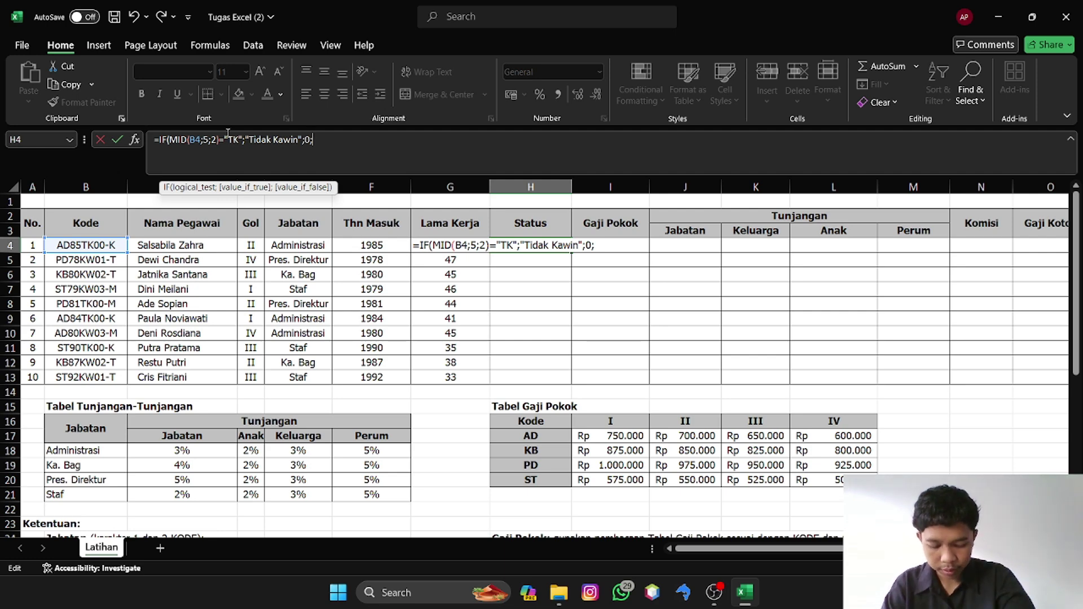
{"action": "key", "text": "BackSpace"}
{"action": "key", "text": "BackSpace"}
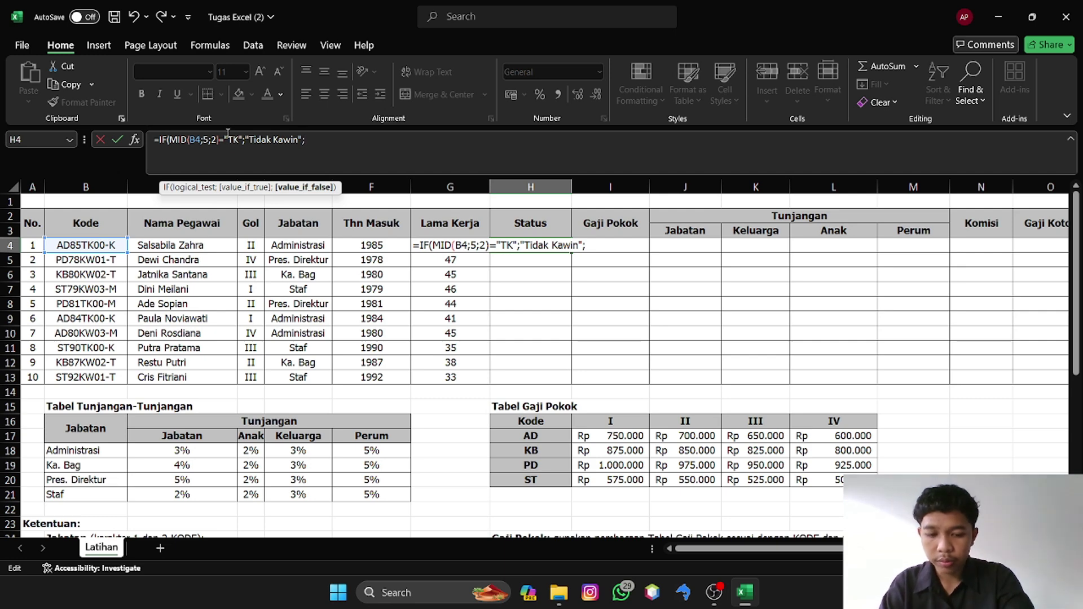
- Nest a second IF as the false value of the Status formula, again extracting letters with MID(B4;5;2)
{"action": "type", "text": "if"}
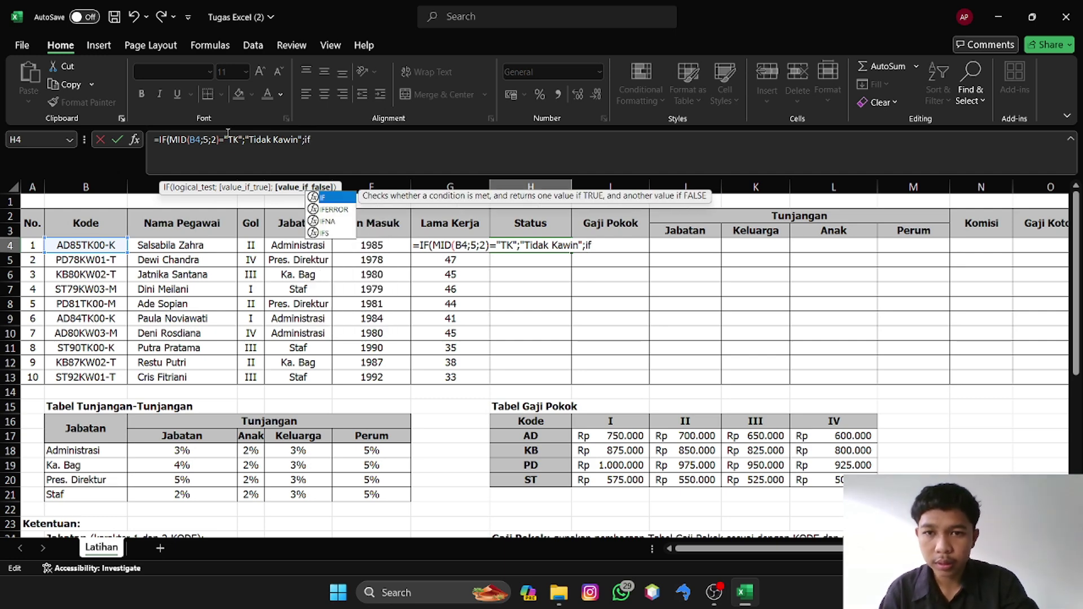
{"action": "double_click", "coordinate": [327, 197]}
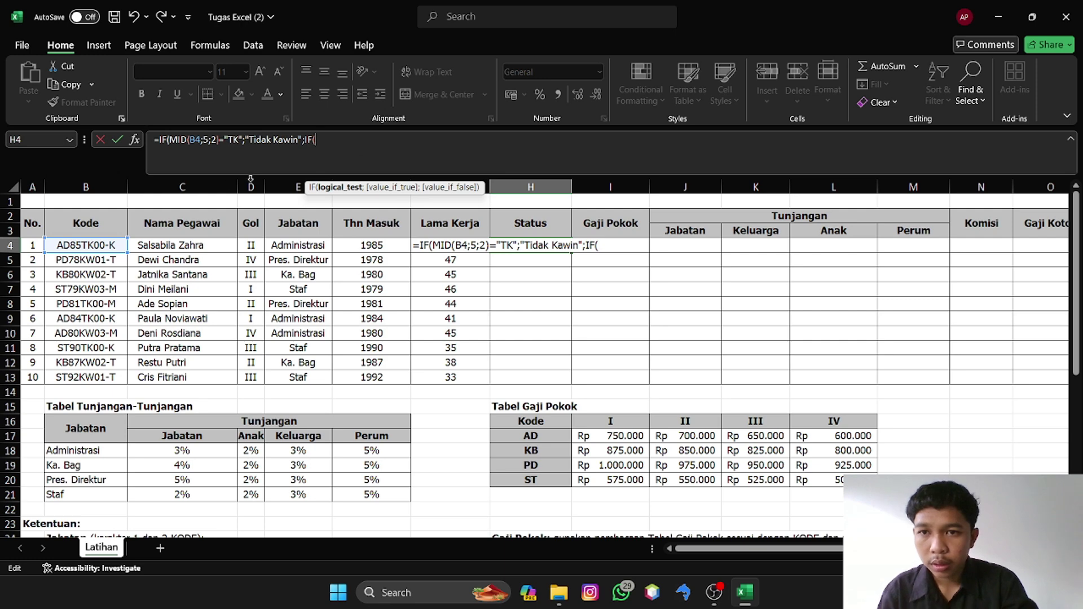
{"action": "type", "text": "mid"}
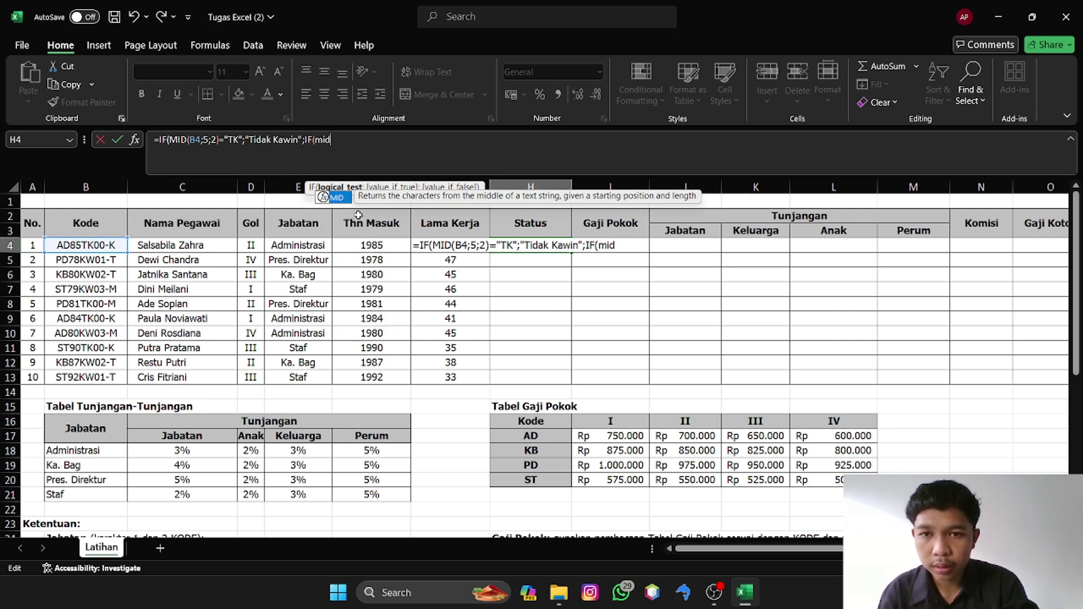
{"action": "double_click", "coordinate": [338, 197]}
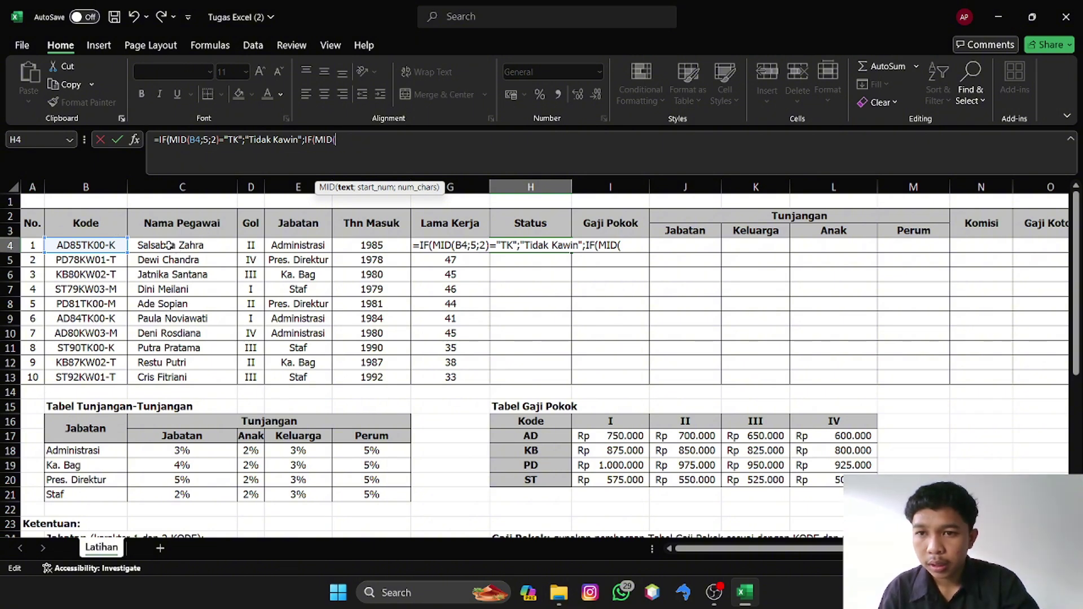
{"action": "left_click", "coordinate": [91, 244]}
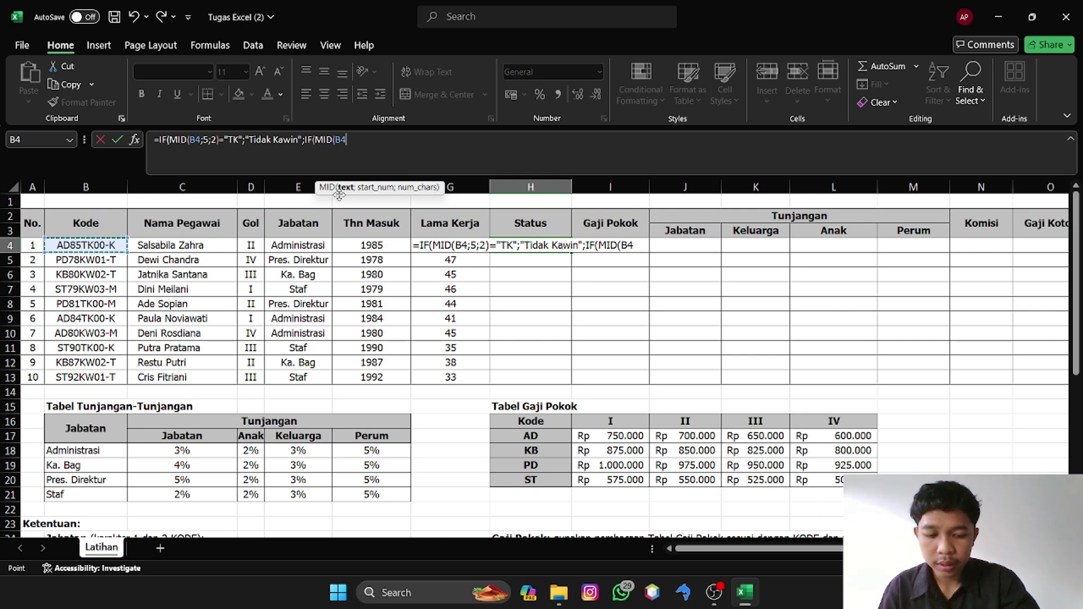
{"action": "type", "text": ";"}
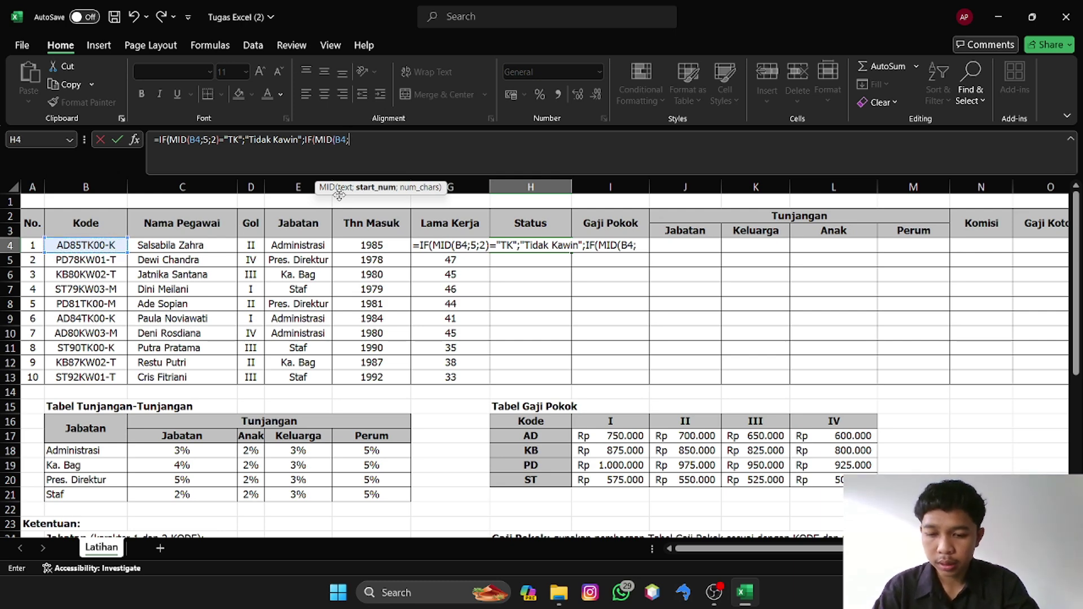
{"action": "type", "text": "5"}
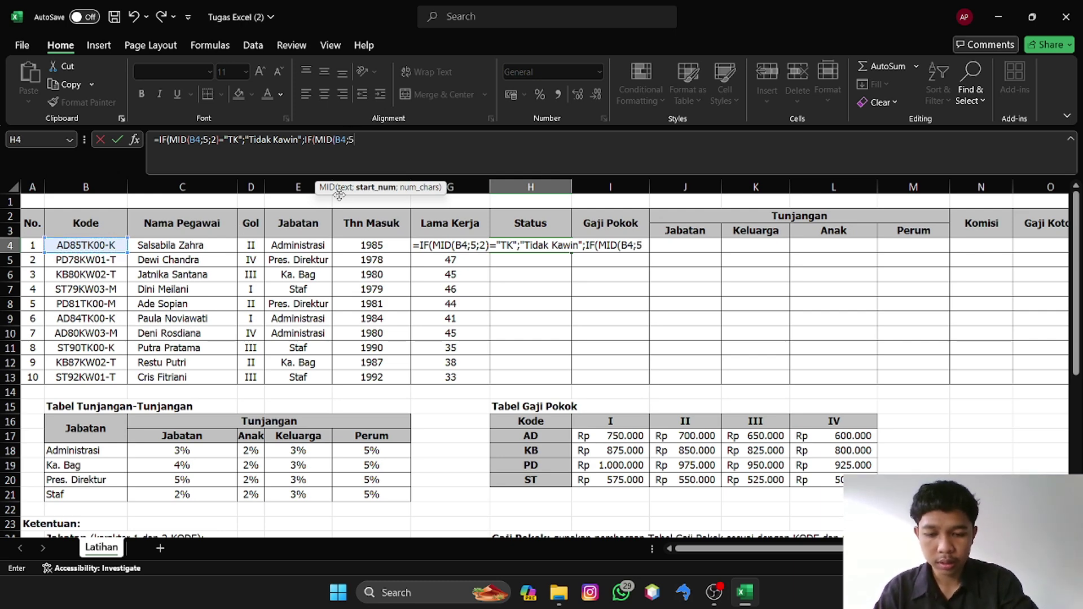
{"action": "type", "text": ";2"}
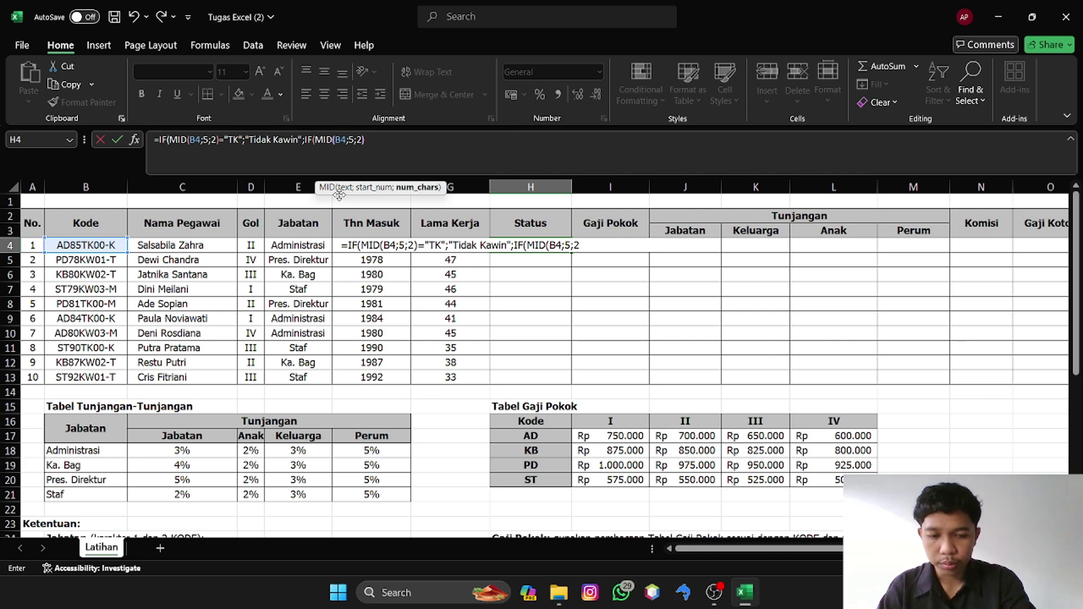
- Complete the nested IF so "KW" returns "Kawin" with an empty false value, and commit the Status formula in H4
{"action": "type", "text": ")=\""}
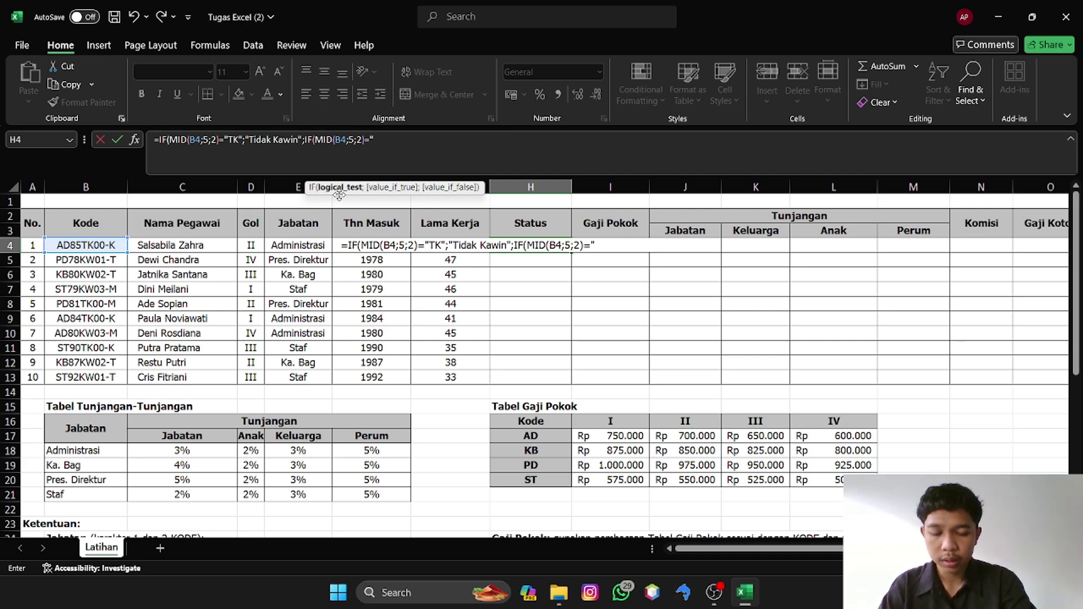
{"action": "type", "text": "KW"}
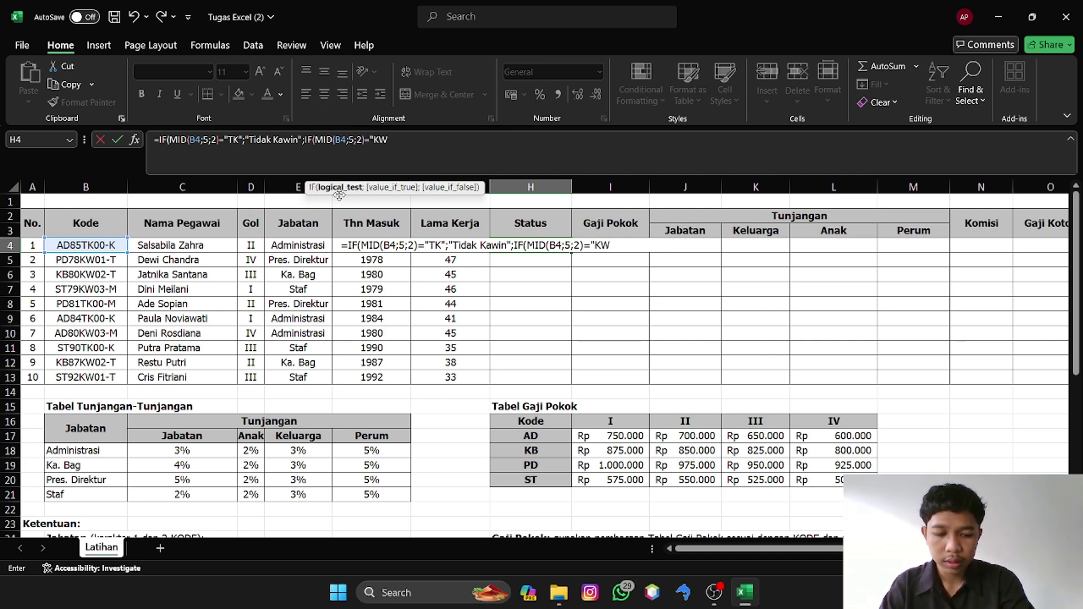
{"action": "type", "text": "\";"}
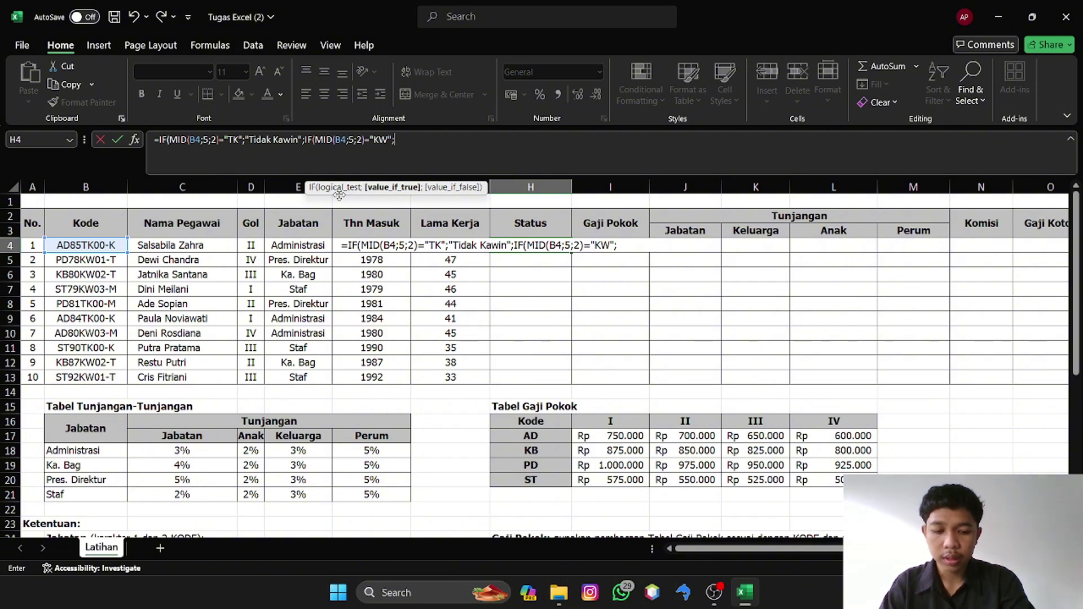
{"action": "type", "text": "\"Kawn"}
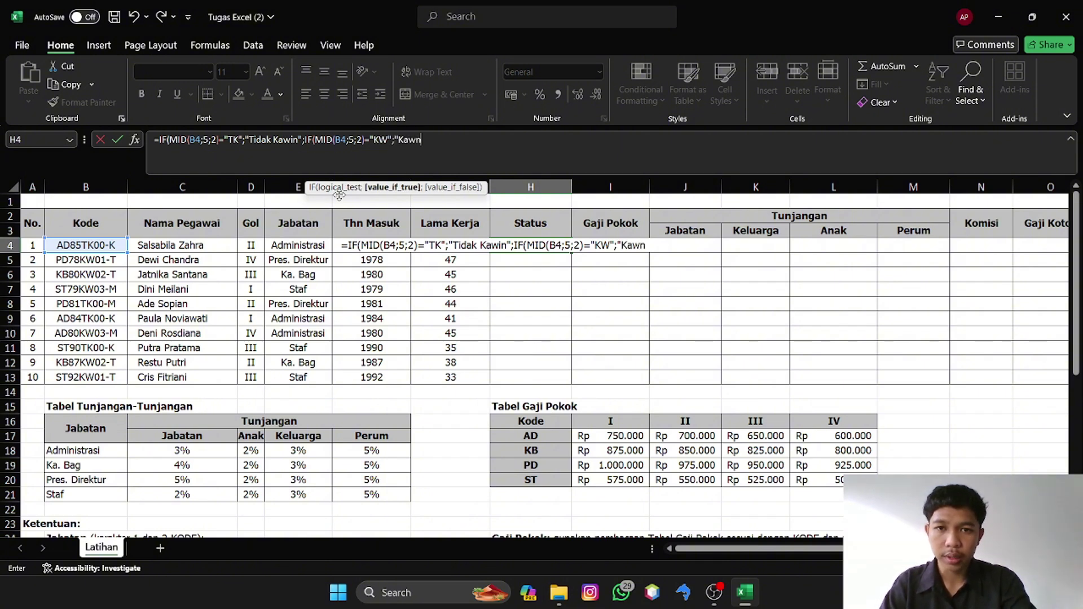
{"action": "key", "text": "BackSpace"}
{"action": "type", "text": "in"}
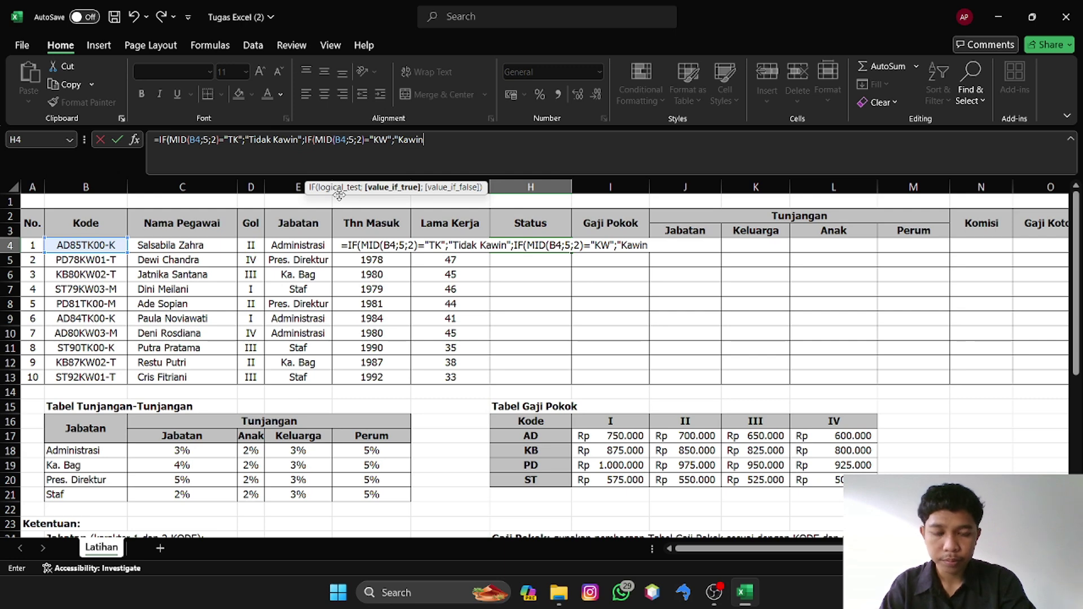
{"action": "type", "text": "\";"}
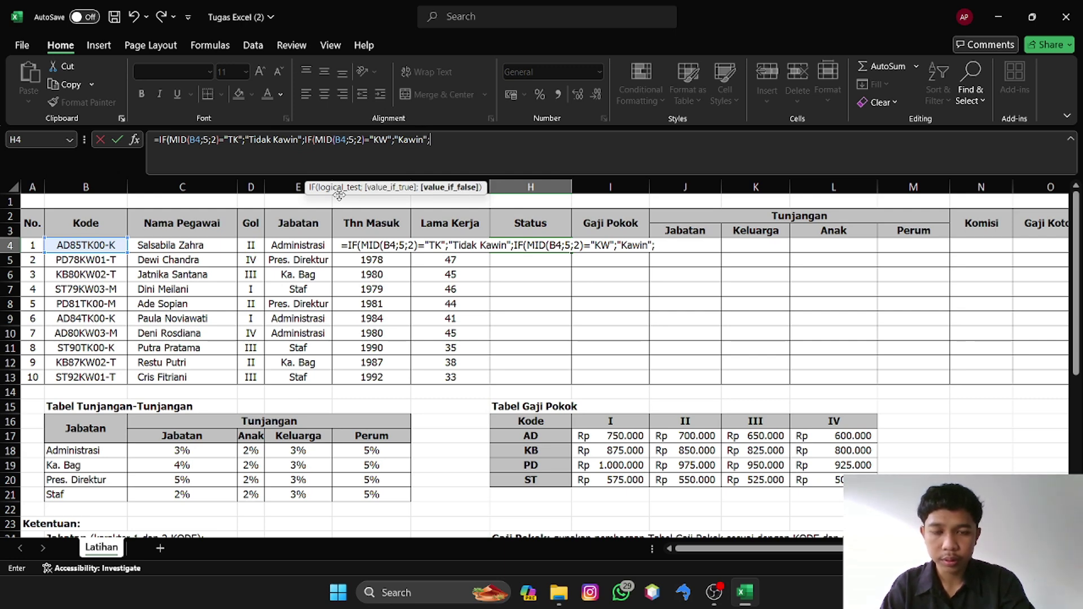
{"action": "type", "text": ")"}
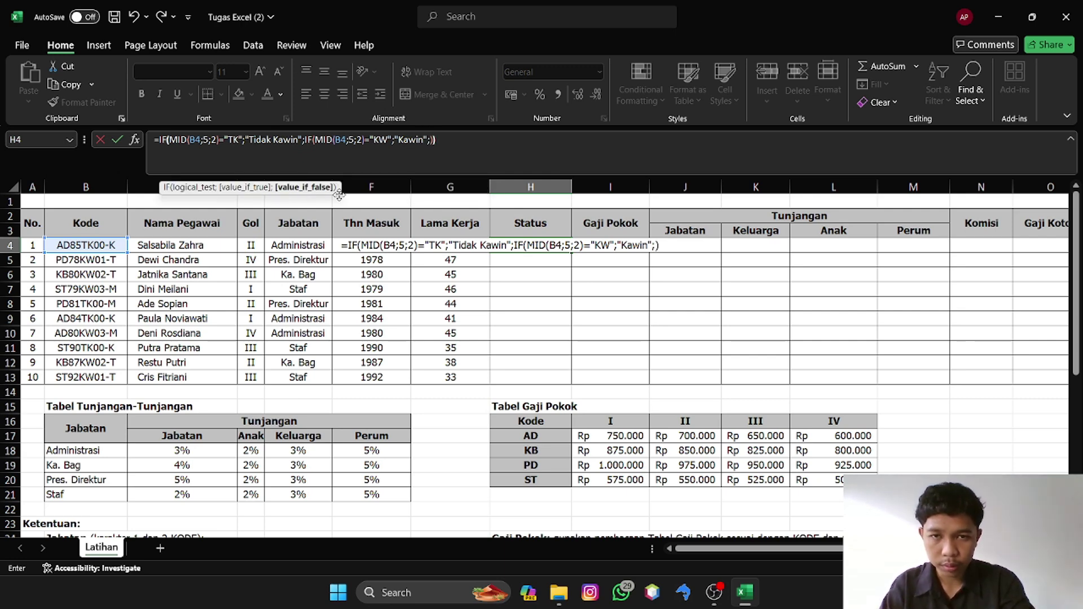
{"action": "type", "text": ")"}
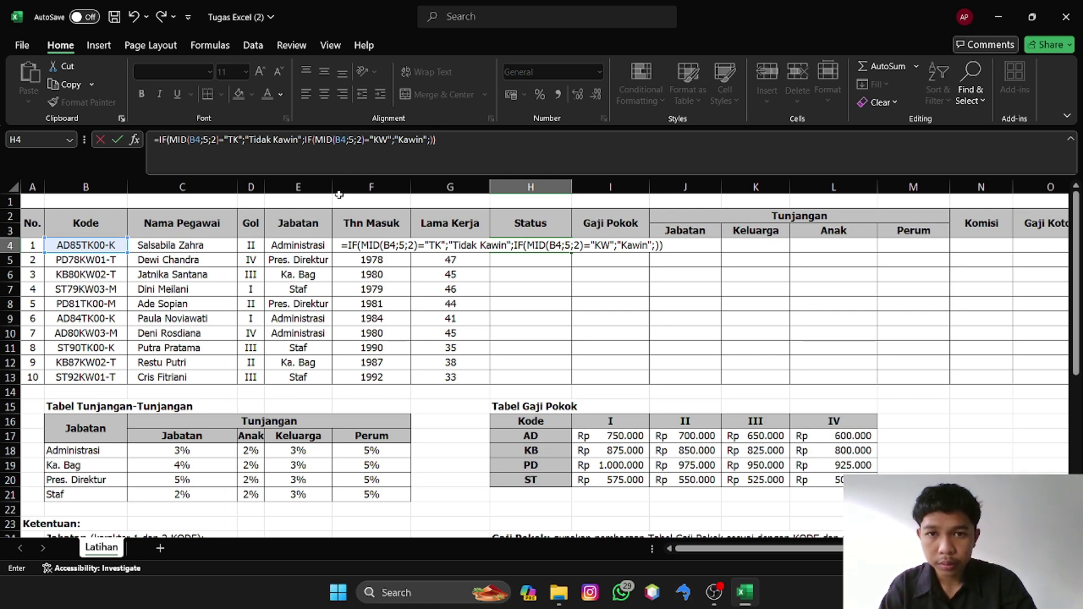
{"action": "key", "text": "Return"}
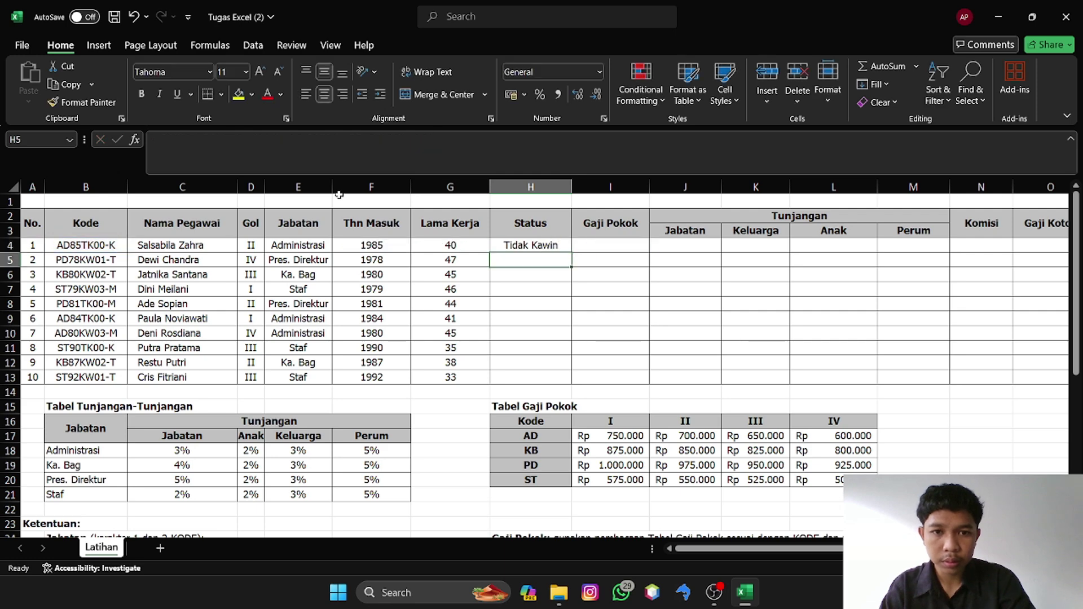
- Fill the Status formula from H4 down to H13 for all employees
{"action": "left_click", "coordinate": [527, 248]}
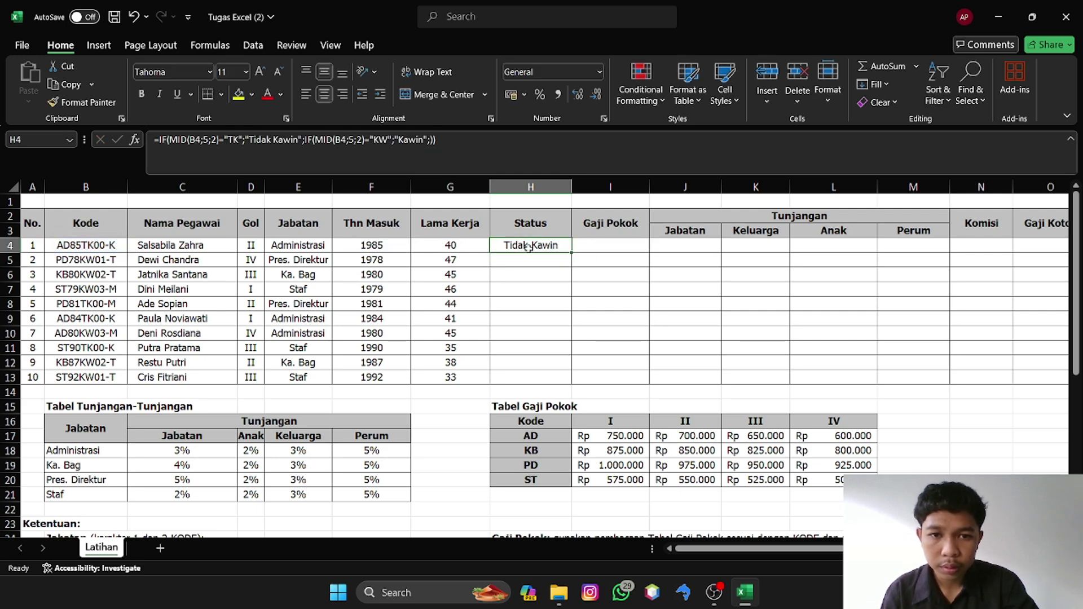
{"action": "left_click_drag", "start_coordinate": [569, 250], "coordinate": [562, 377]}
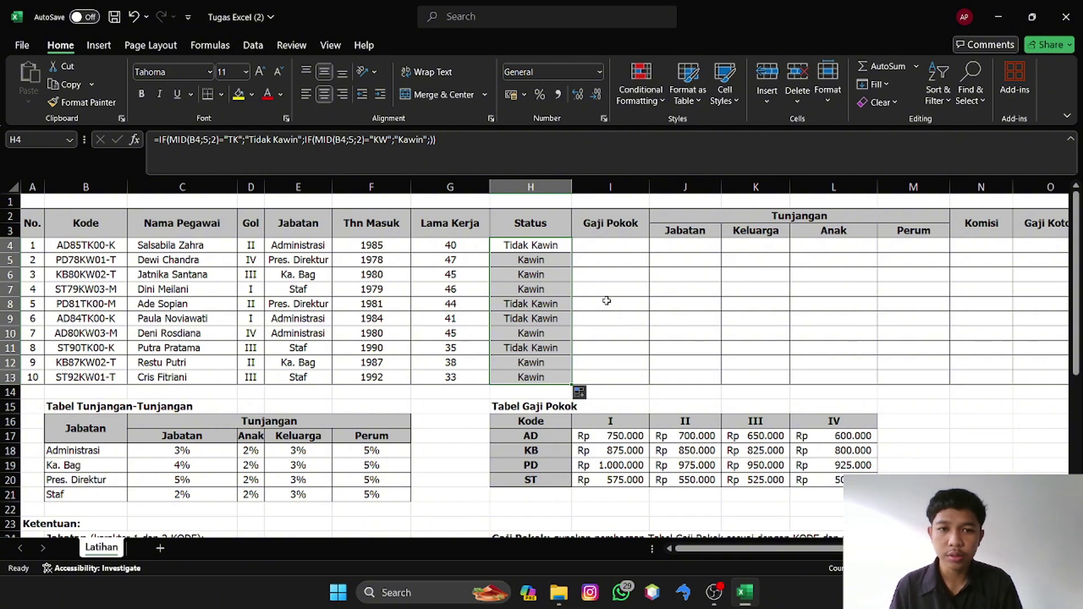
- Begin the Gaji Pokok formula in I4 with VLOOKUP, using B4 as lookup value and H17:L20 of Tabel Gaji Pokok as the table array
{"action": "left_click", "coordinate": [609, 244]}
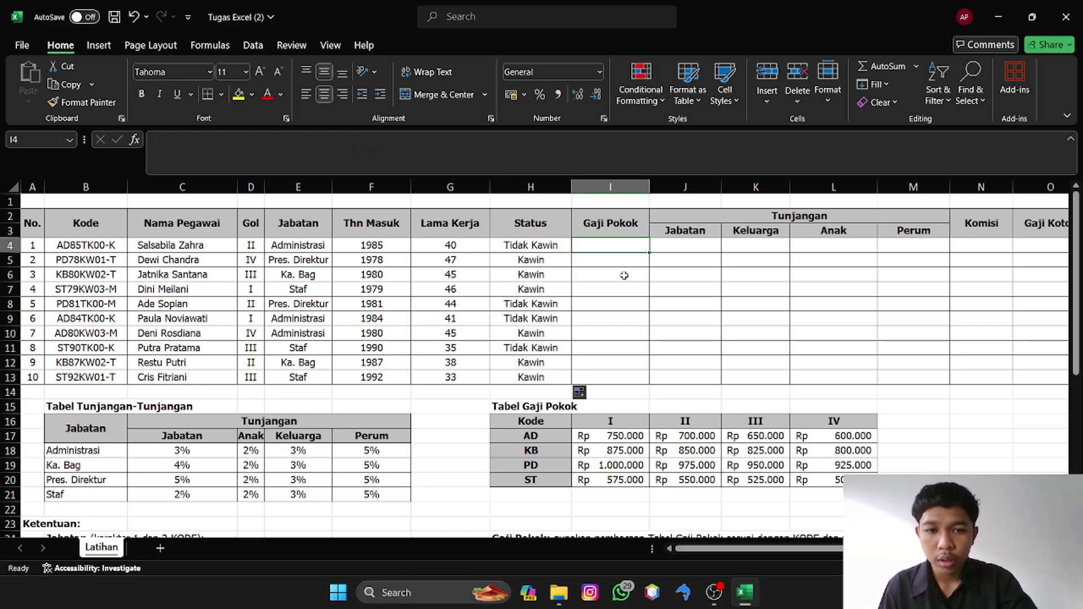
{"action": "scroll", "coordinate": [605, 467], "scroll_direction": "down", "scroll_amount": 1}
{"action": "scroll", "coordinate": [605, 468], "scroll_direction": "up", "scroll_amount": 1}
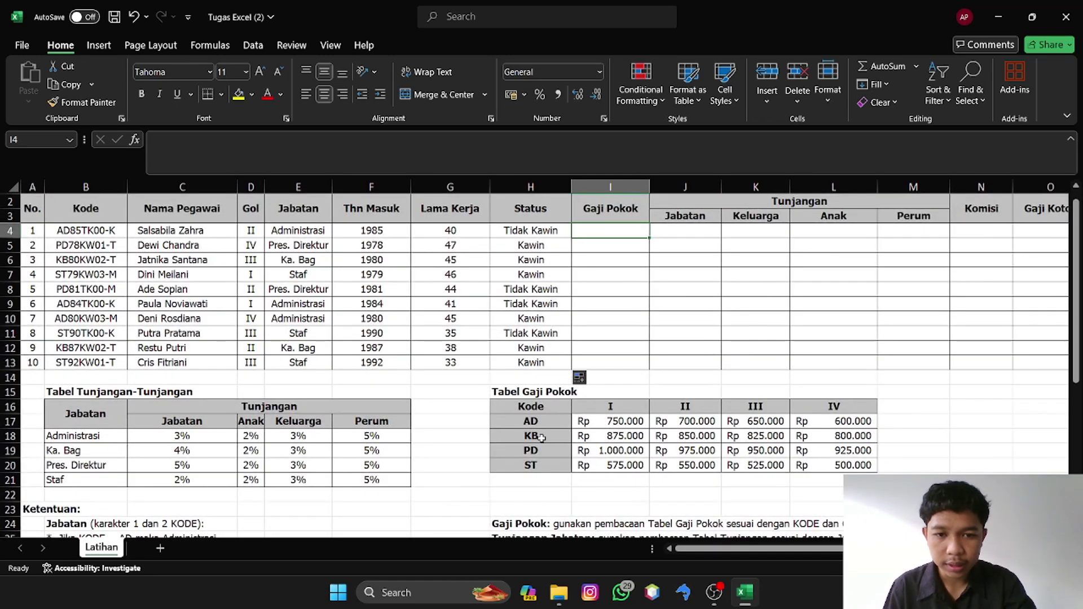
{"action": "left_click", "coordinate": [350, 158]}
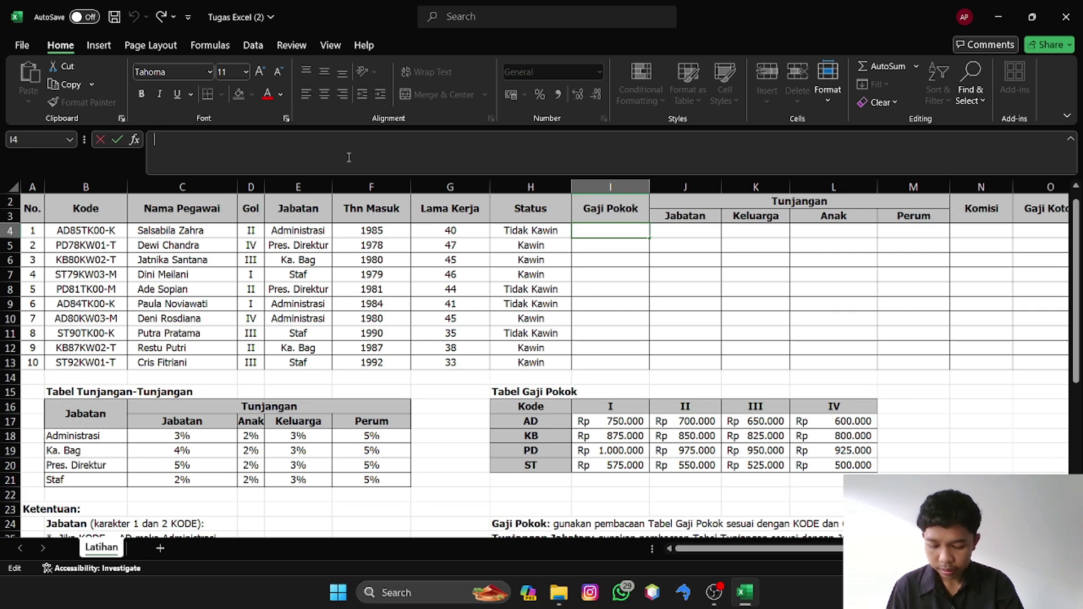
{"action": "type", "text": "="}
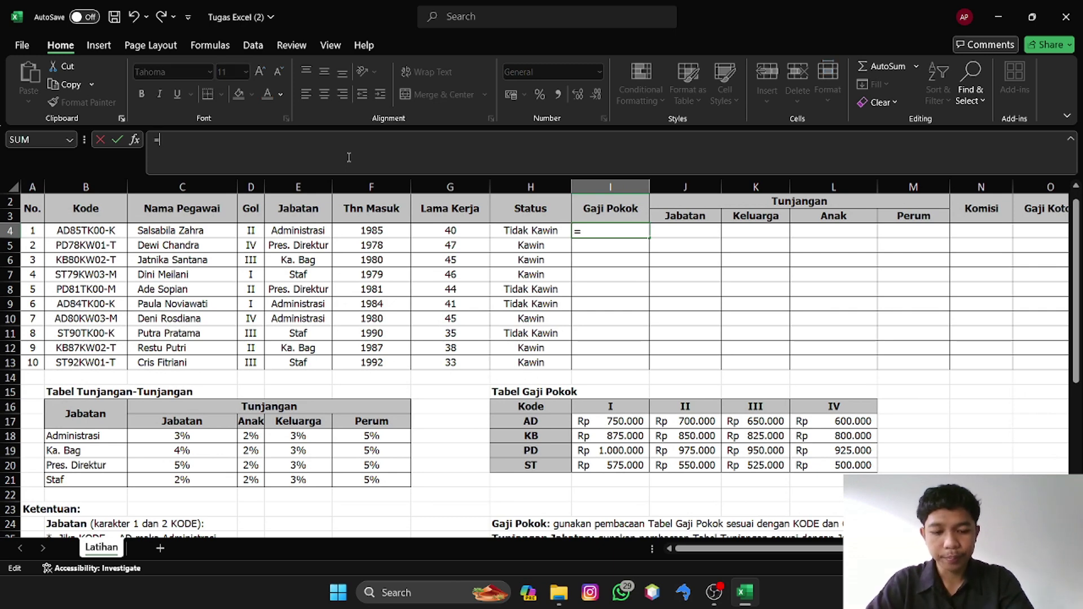
{"action": "type", "text": "vlp"}
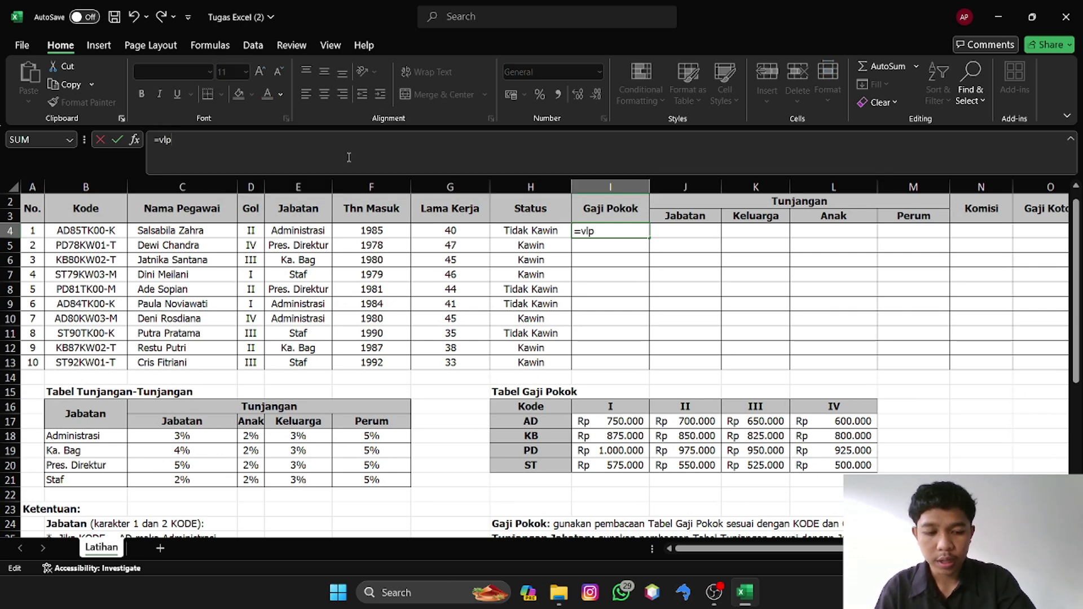
{"action": "key", "text": "BackSpace"}
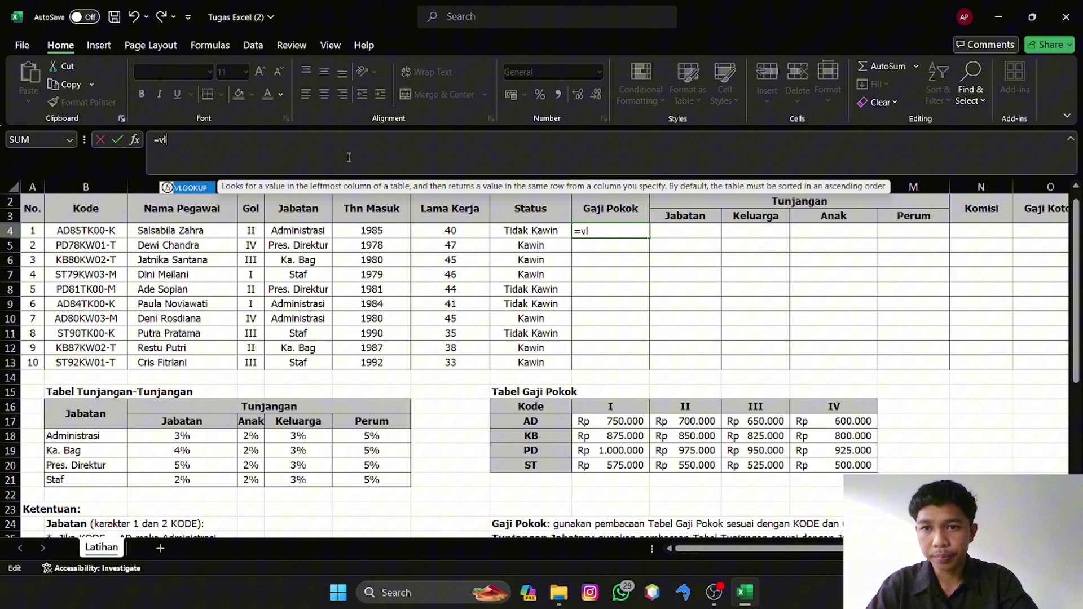
{"action": "double_click", "coordinate": [186, 189]}
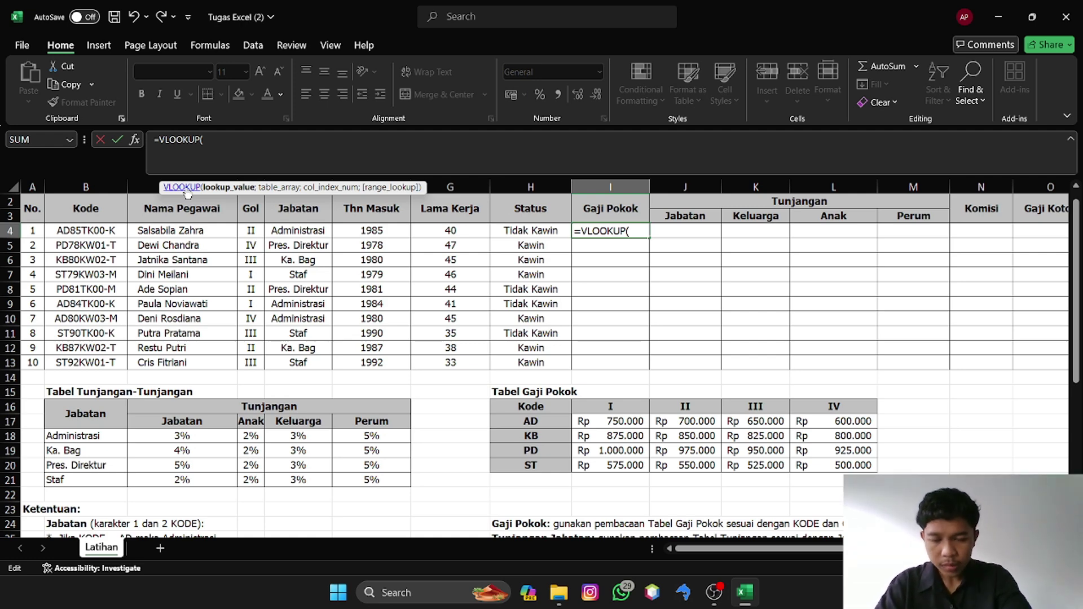
{"action": "left_click", "coordinate": [103, 230]}
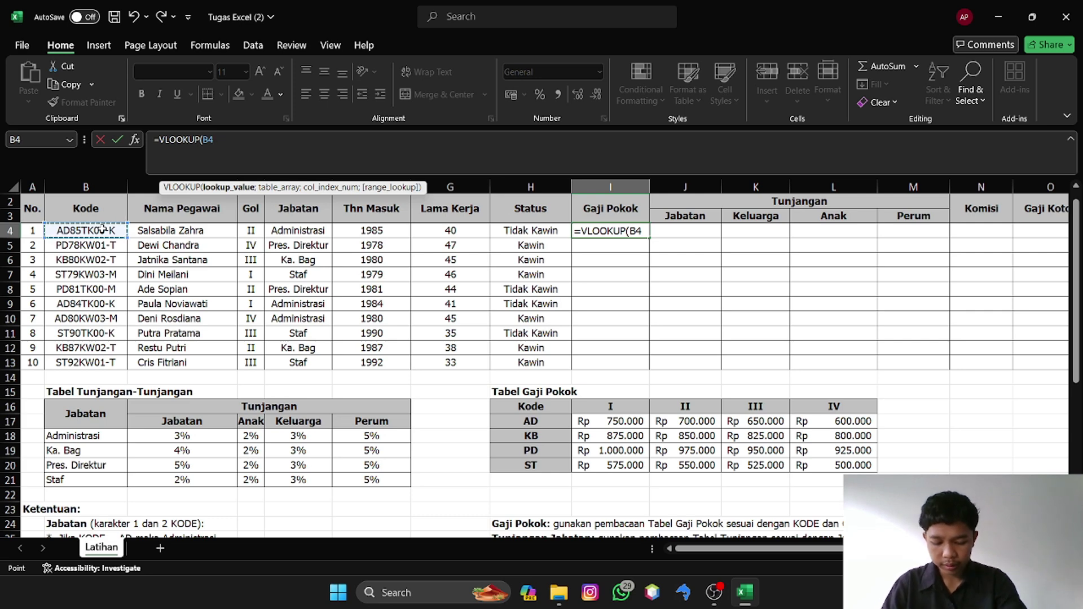
{"action": "type", "text": ";"}
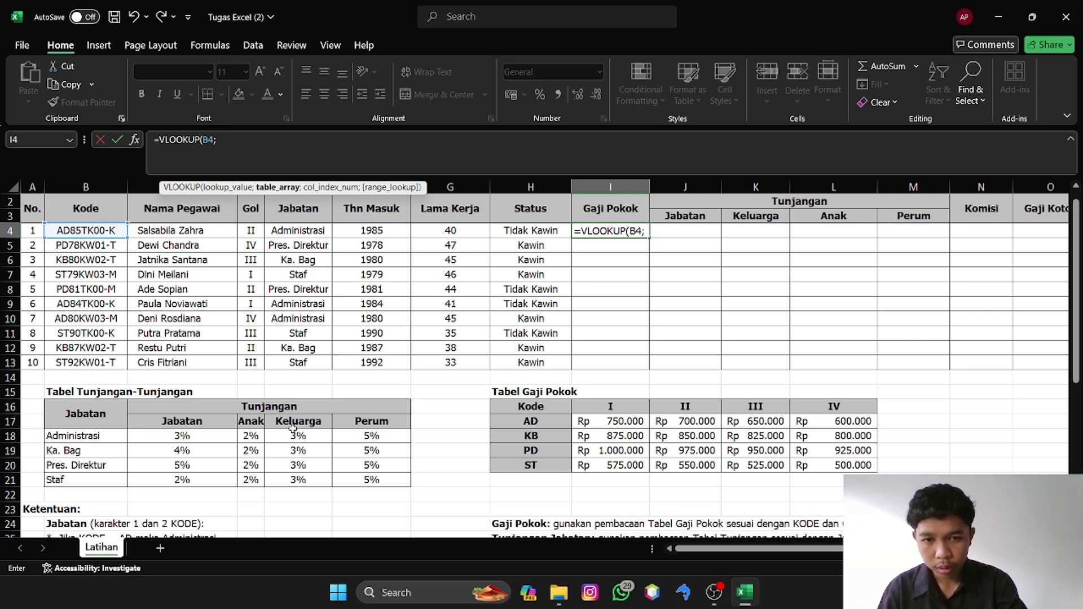
{"action": "left_click", "coordinate": [509, 429]}
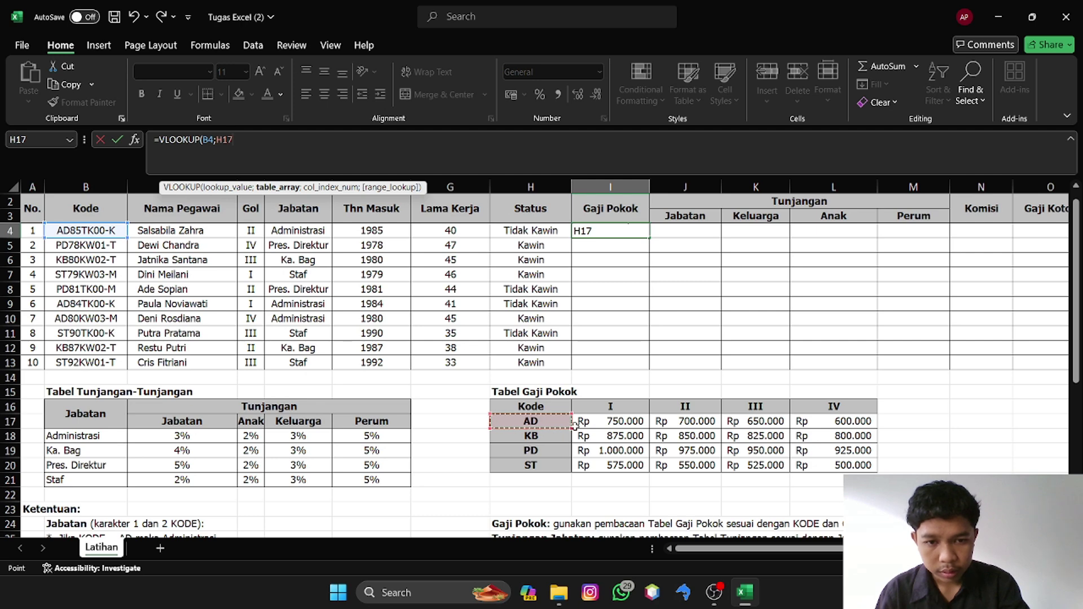
{"action": "left_click_drag", "start_coordinate": [570, 425], "coordinate": [864, 473]}
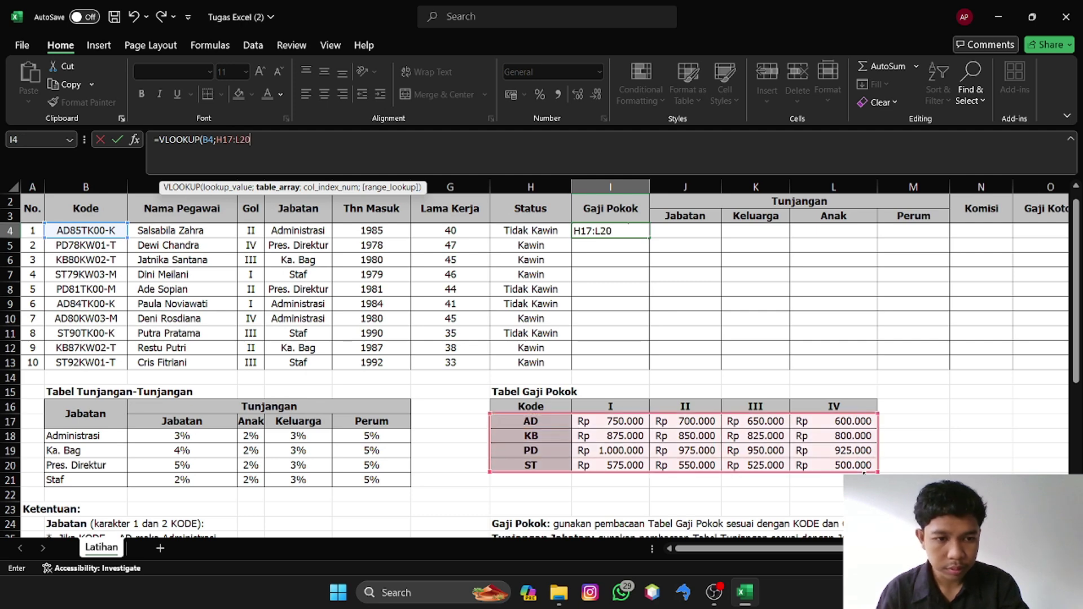
- Make the VLOOKUP table range in the Gaji Pokok formula absolute as $H$17:$L$20
{"action": "left_click", "coordinate": [257, 136]}
{"action": "key", "text": "Left"}
{"action": "key", "text": "Left"}
{"action": "key", "text": "Left"}
{"action": "key", "text": "Left"}
{"action": "key", "text": "Left"}
{"action": "key", "text": "Left"}
{"action": "key", "text": "Left"}
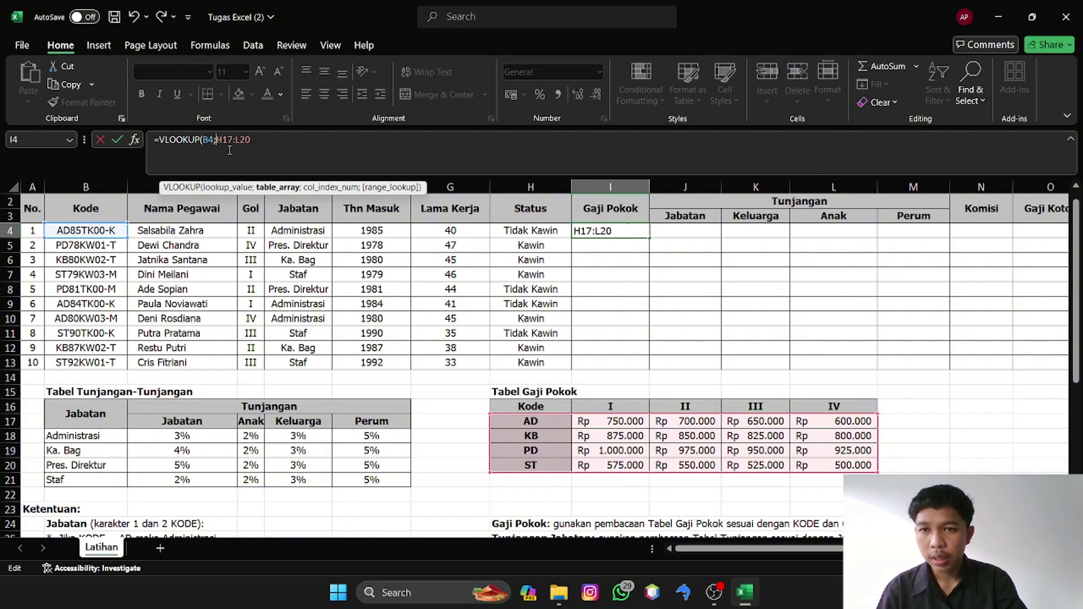
{"action": "type", "text": "$"}
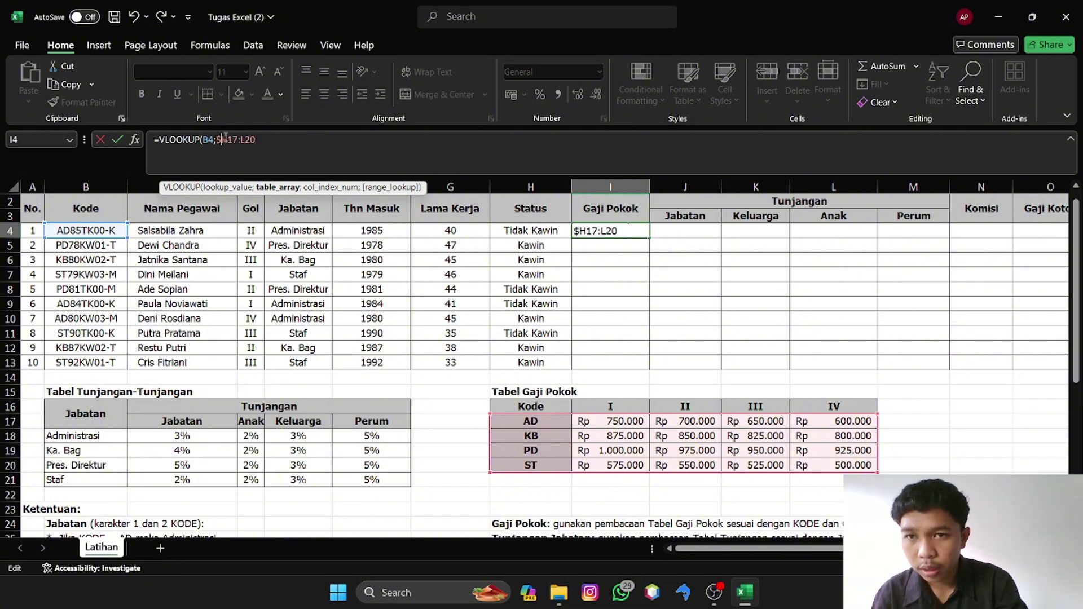
{"action": "left_click", "coordinate": [232, 143]}
{"action": "type", "text": "$17:"}
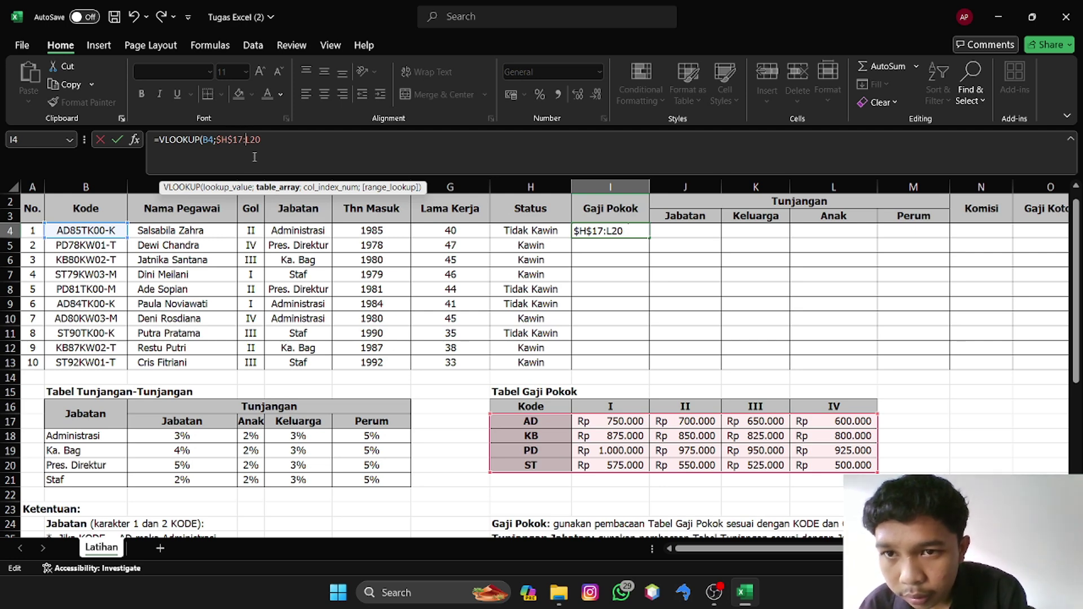
{"action": "type", "text": "%"}
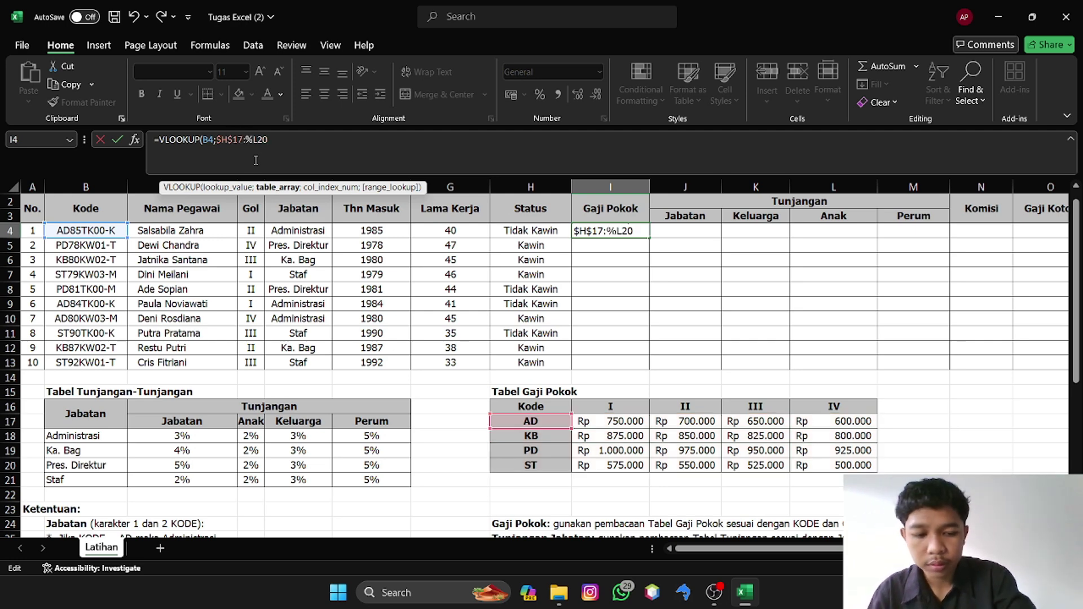
{"action": "key", "text": "BackSpace"}
{"action": "type", "text": "$"}
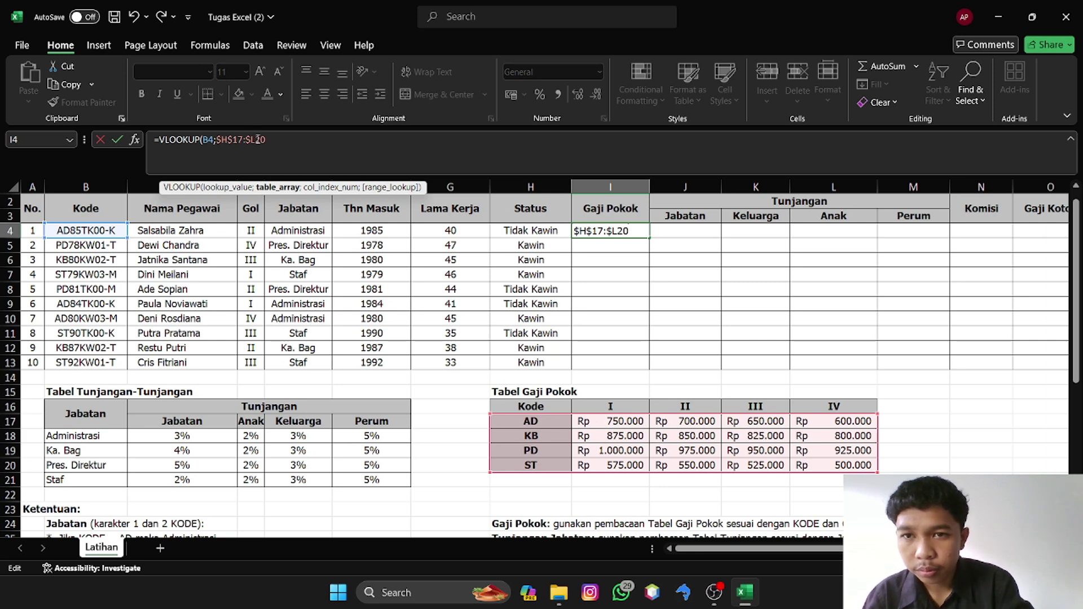
{"action": "left_click", "coordinate": [258, 140]}
{"action": "type", "text": "$20"}
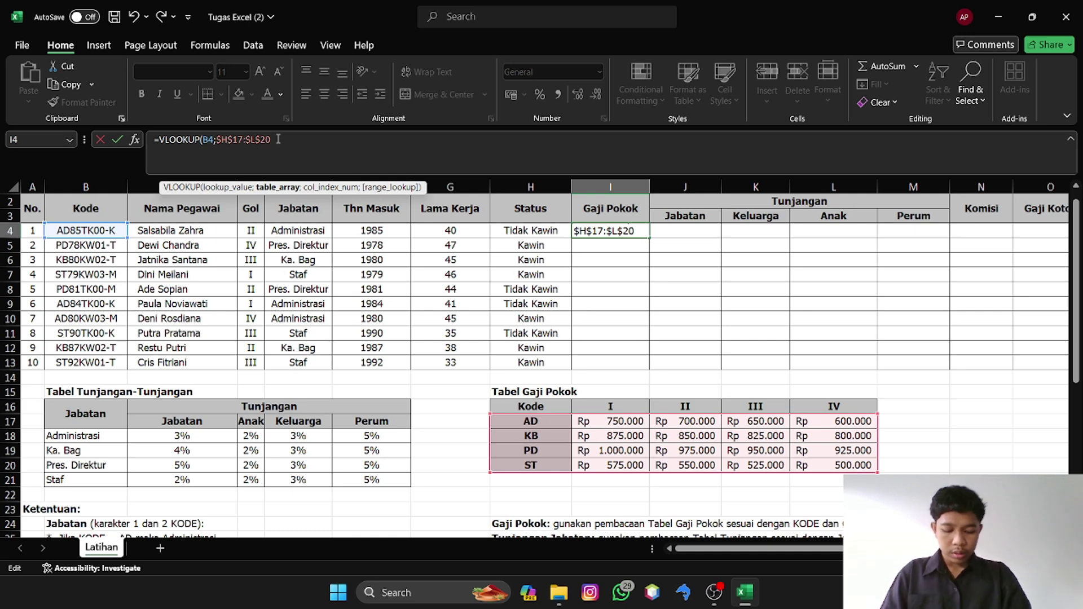
- Use an IF as the VLOOKUP column index, returning 2 when the Gol cell D4 equals "I"
{"action": "type", "text": ";"}
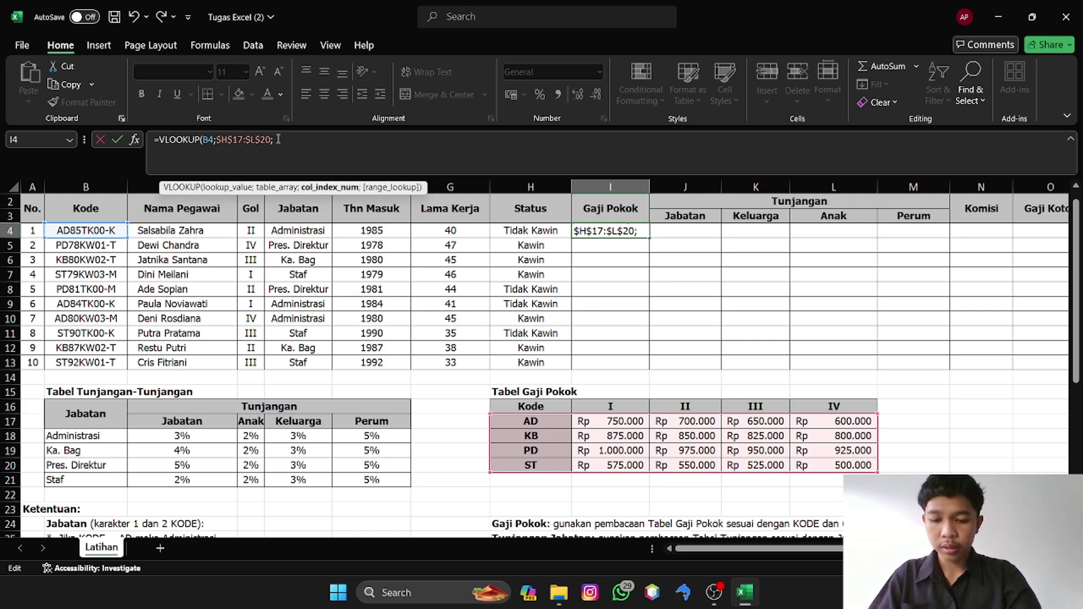
{"action": "type", "text": "if"}
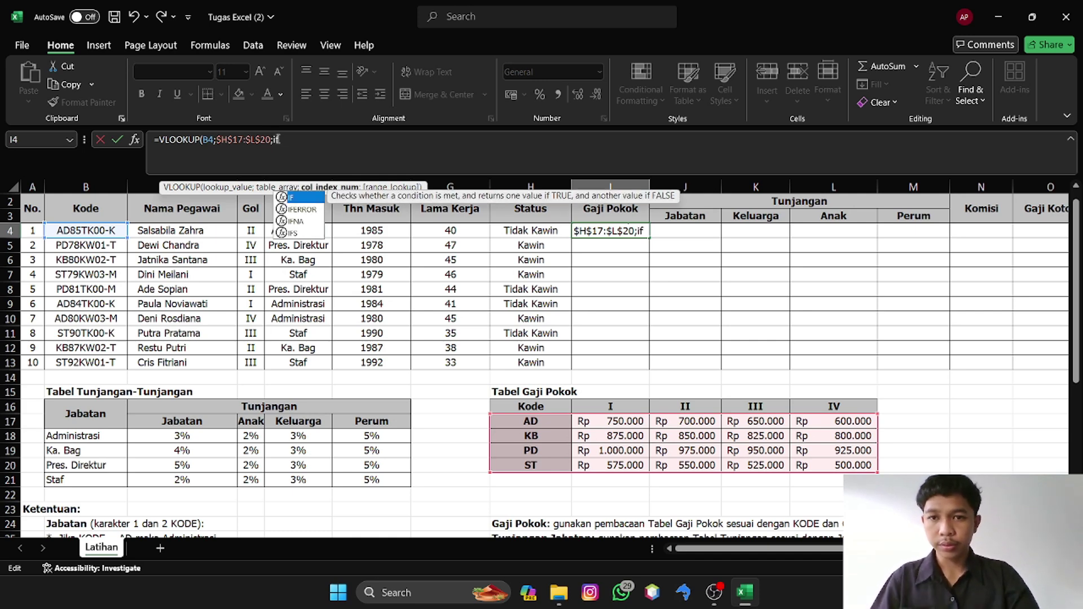
{"action": "double_click", "coordinate": [307, 199]}
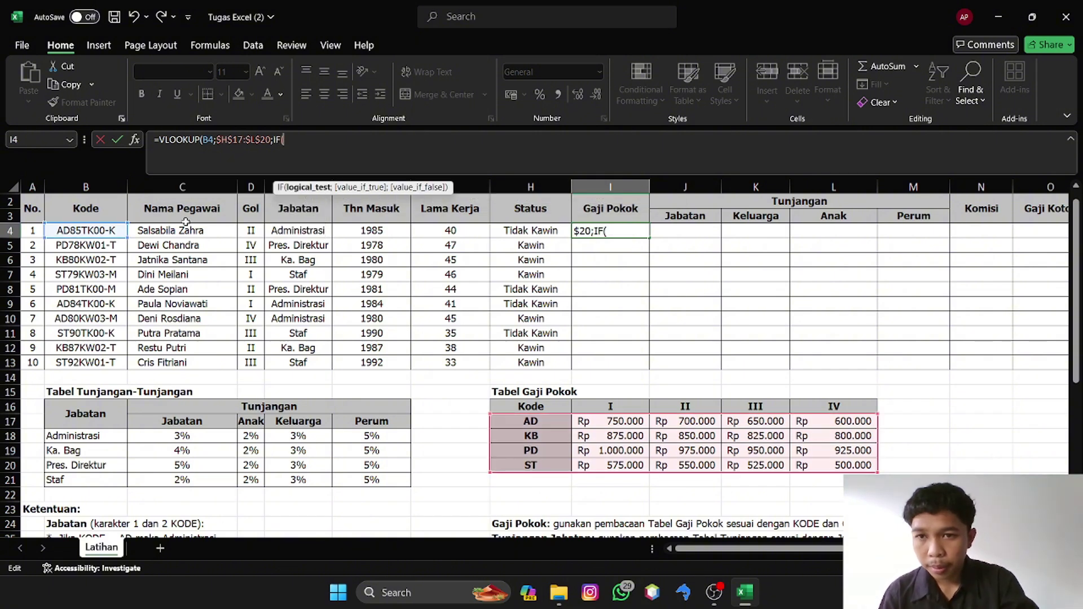
{"action": "left_click", "coordinate": [251, 231]}
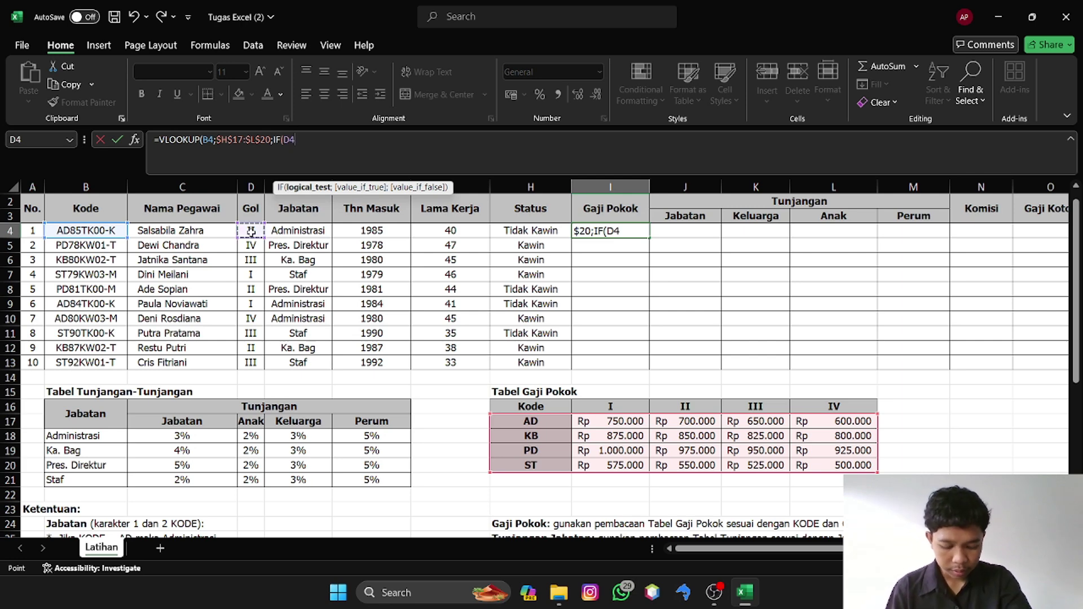
{"action": "type", "text": "="}
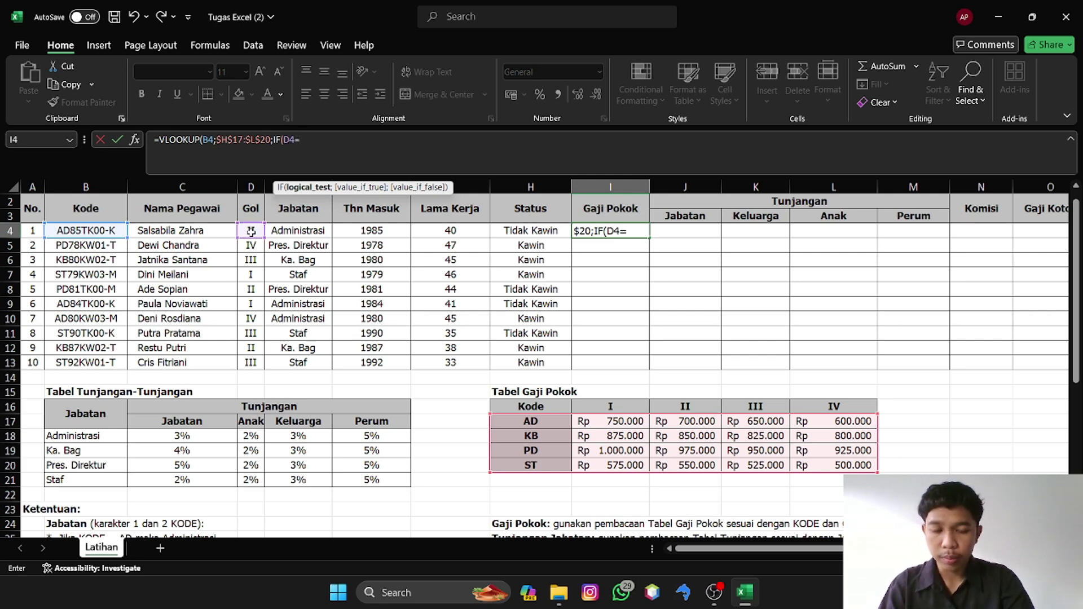
{"action": "type", "text": "\"I"}
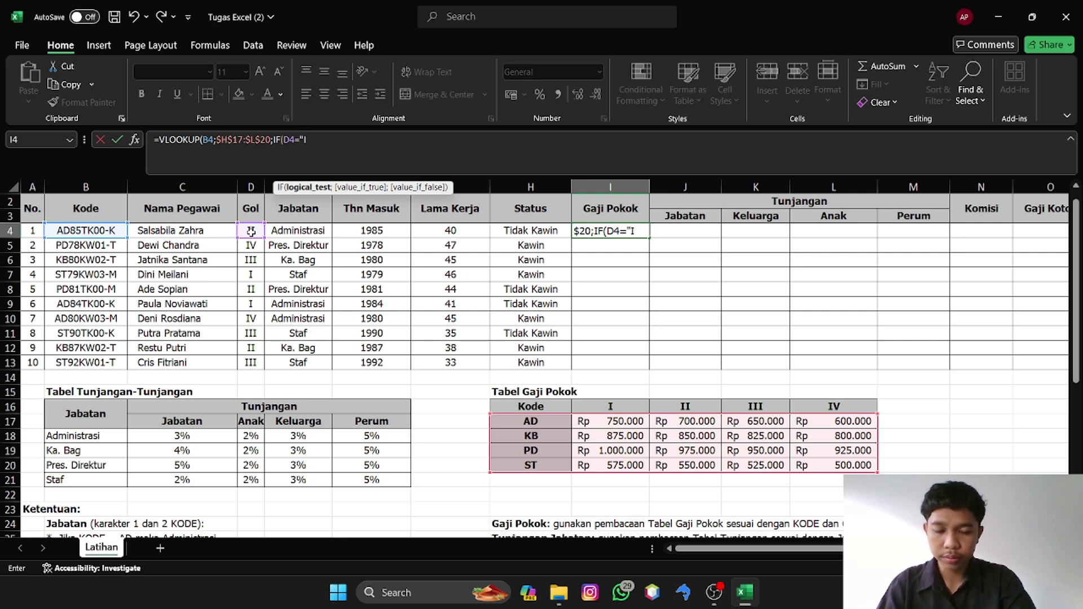
{"action": "type", "text": ":"}
{"action": "type", "text": "\""}
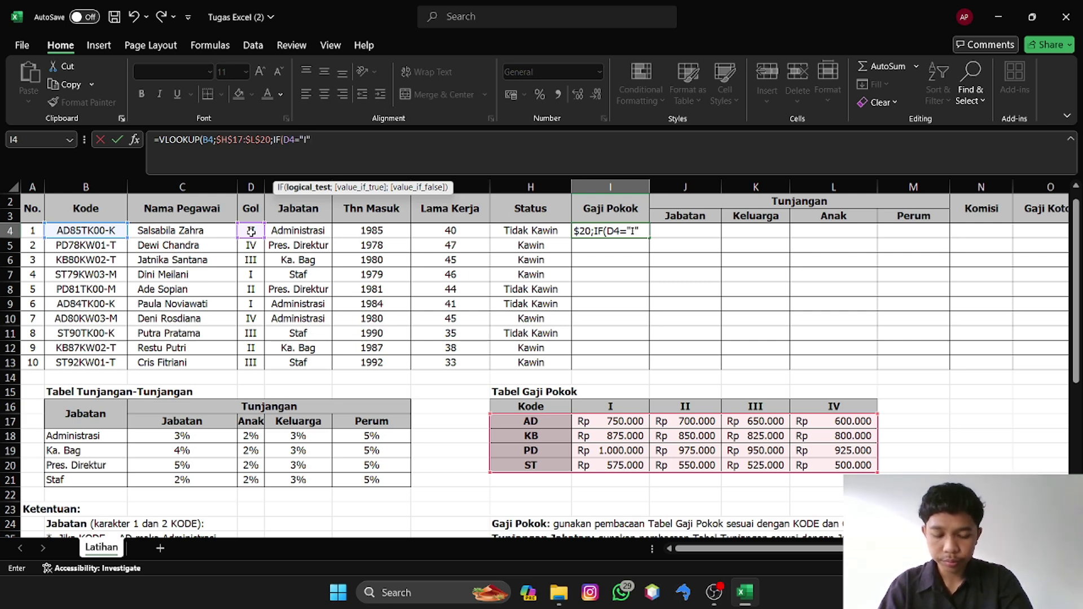
{"action": "type", "text": ";"}
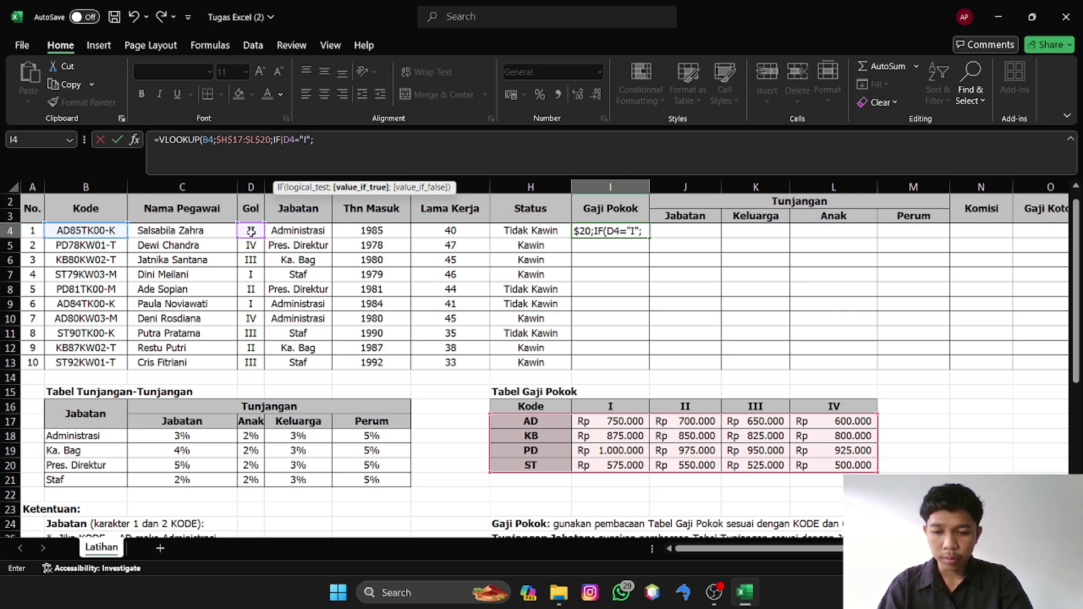
{"action": "type", "text": "2"}
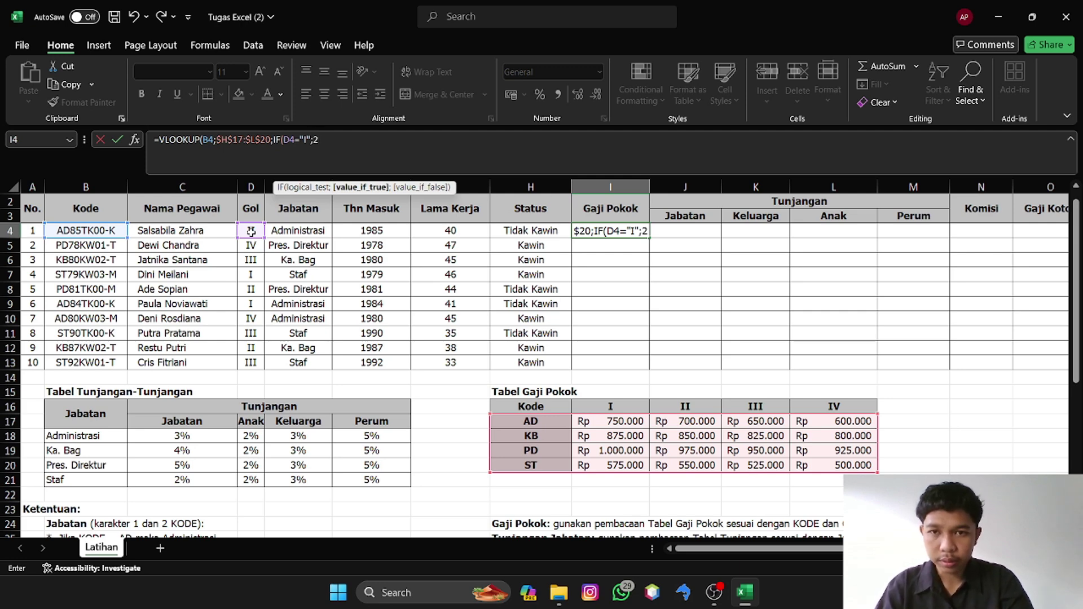
- Nest a second IF in the VLOOKUP column index, returning 3 when the Gol cell D4 equals "II"
{"action": "type", "text": ";"}
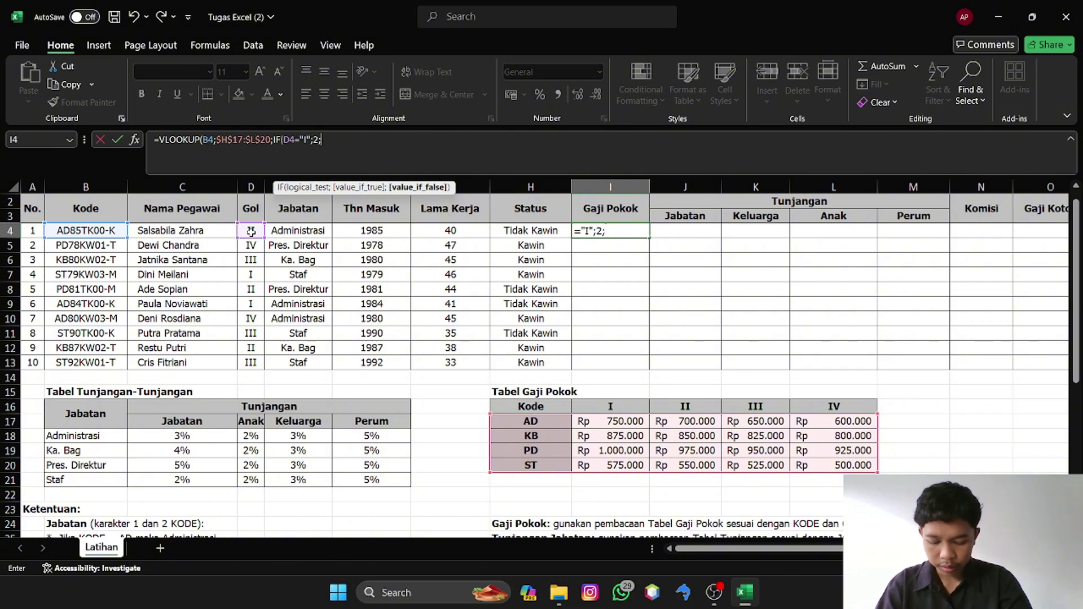
{"action": "type", "text": "if"}
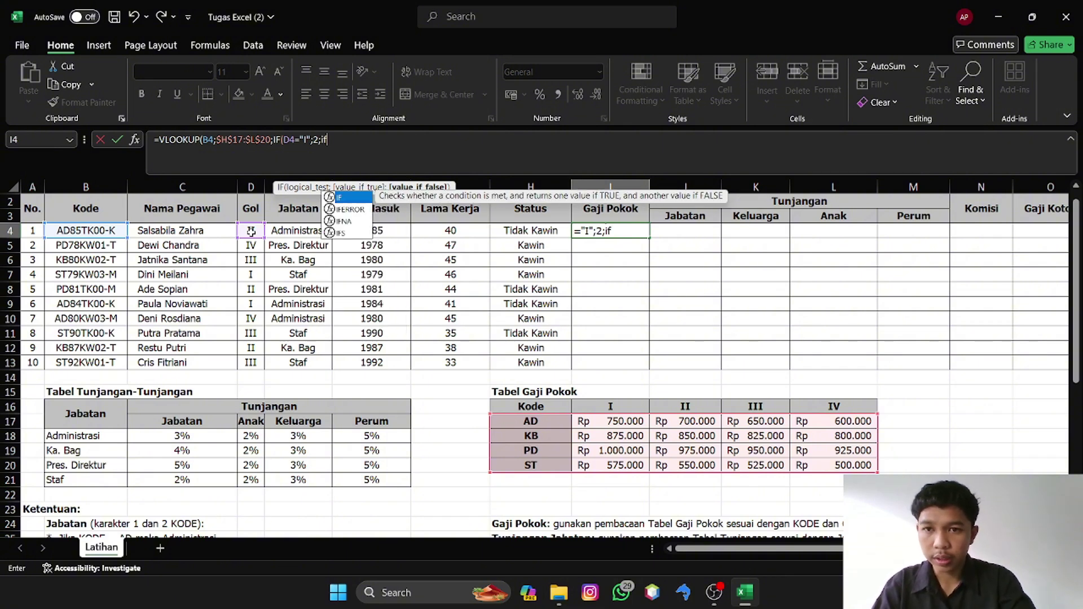
{"action": "double_click", "coordinate": [341, 197]}
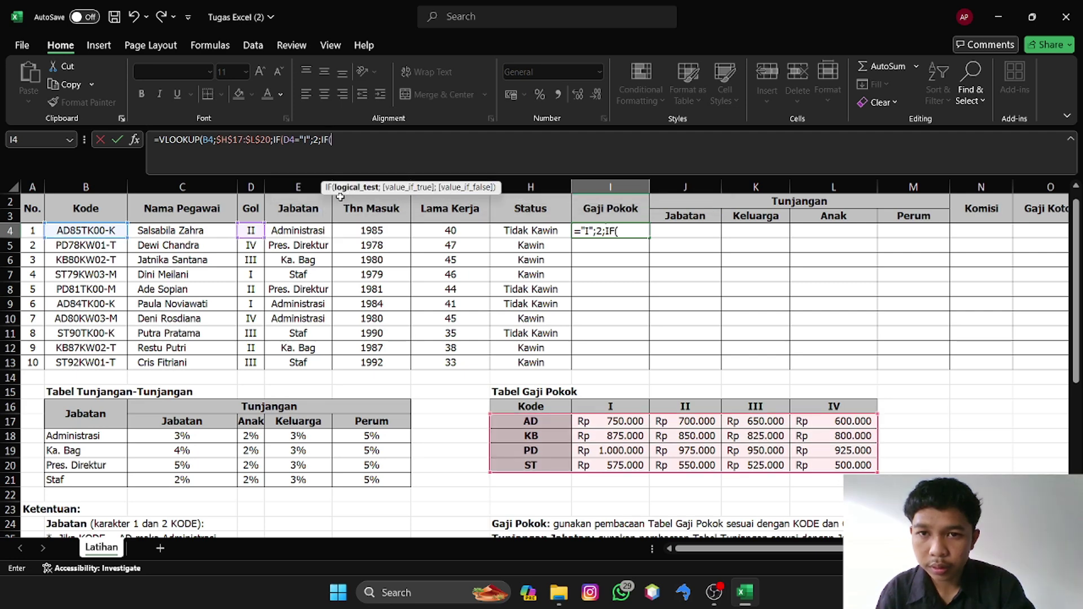
{"action": "left_click", "coordinate": [251, 231]}
{"action": "type", "text": "="}
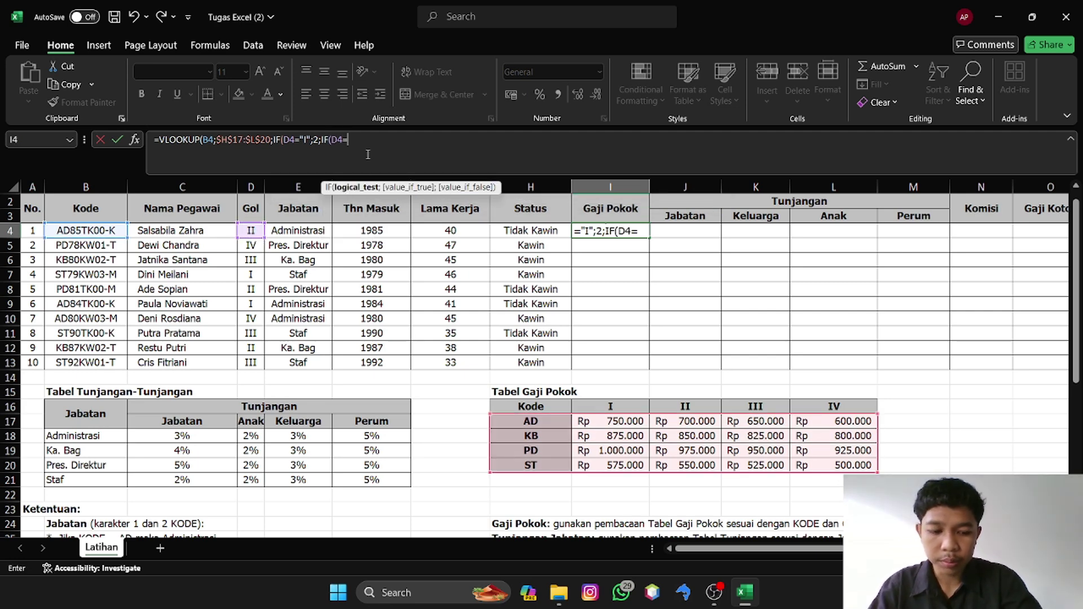
{"action": "type", "text": "\""}
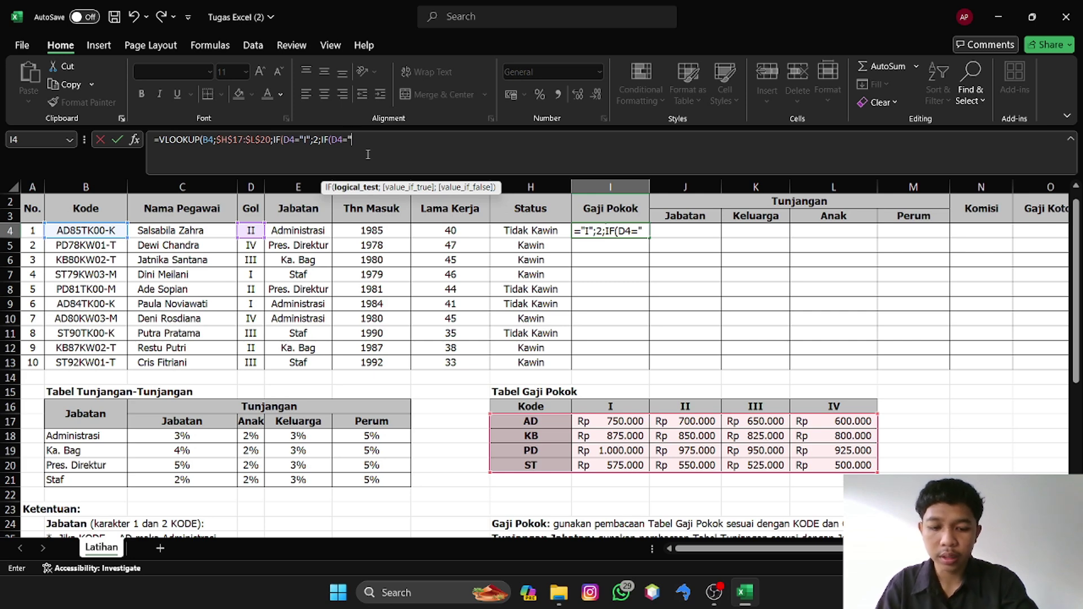
{"action": "type", "text": "II"}
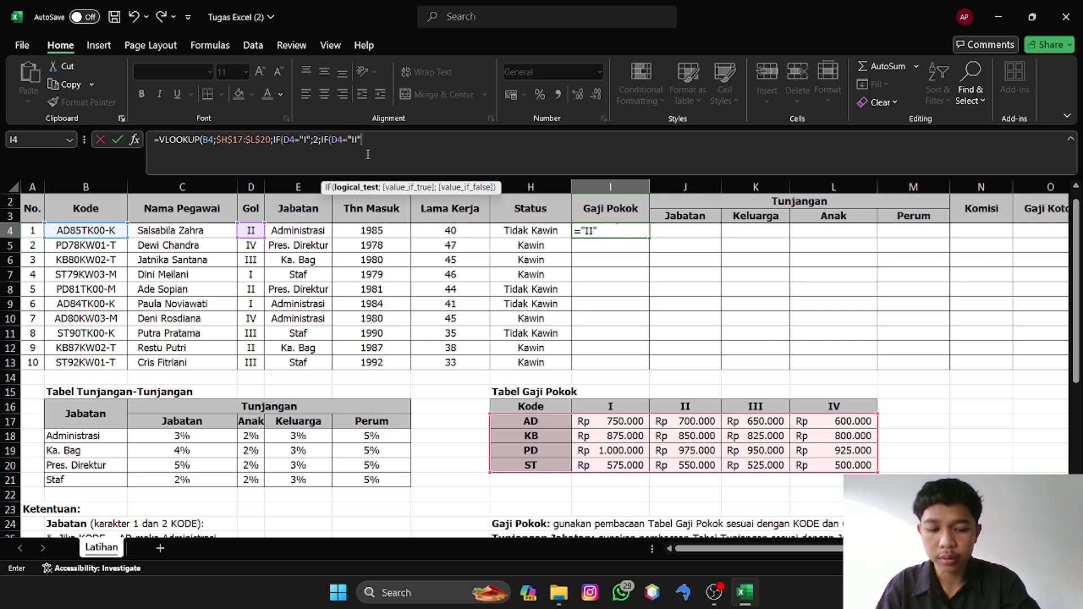
{"action": "type", "text": "\";"}
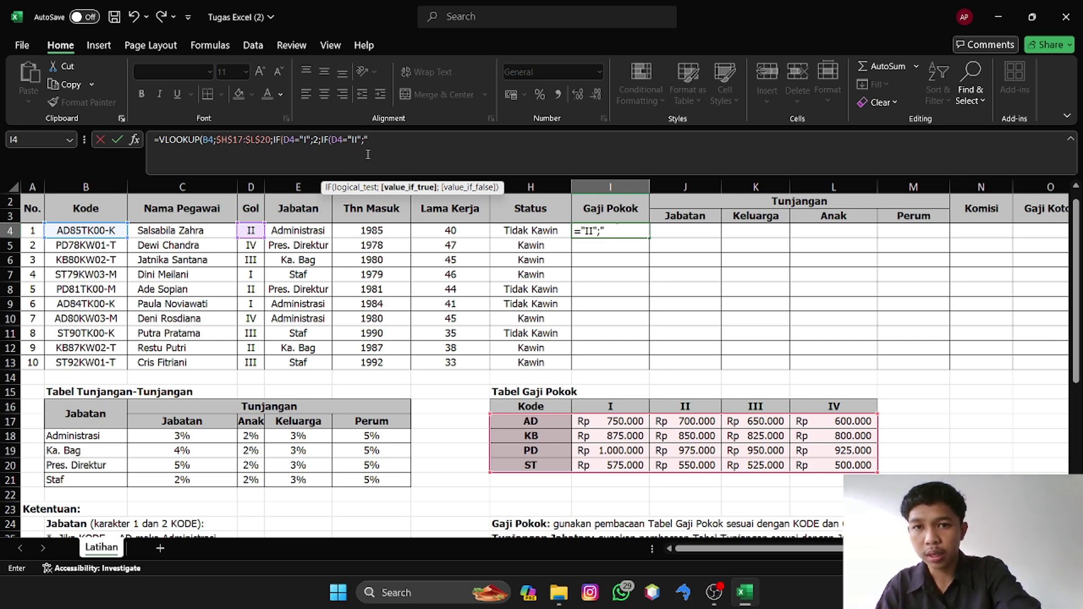
{"action": "type", "text": "3;"}
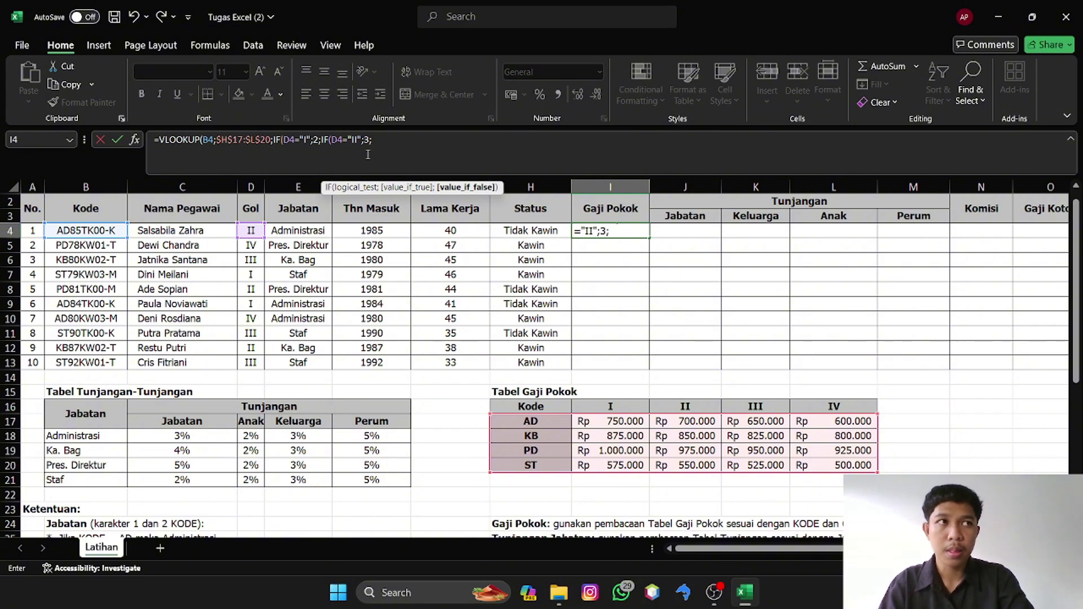
- Nest a third IF in the column index, returning 4 when D4 equals "III"
{"action": "left_click", "coordinate": [367, 154]}
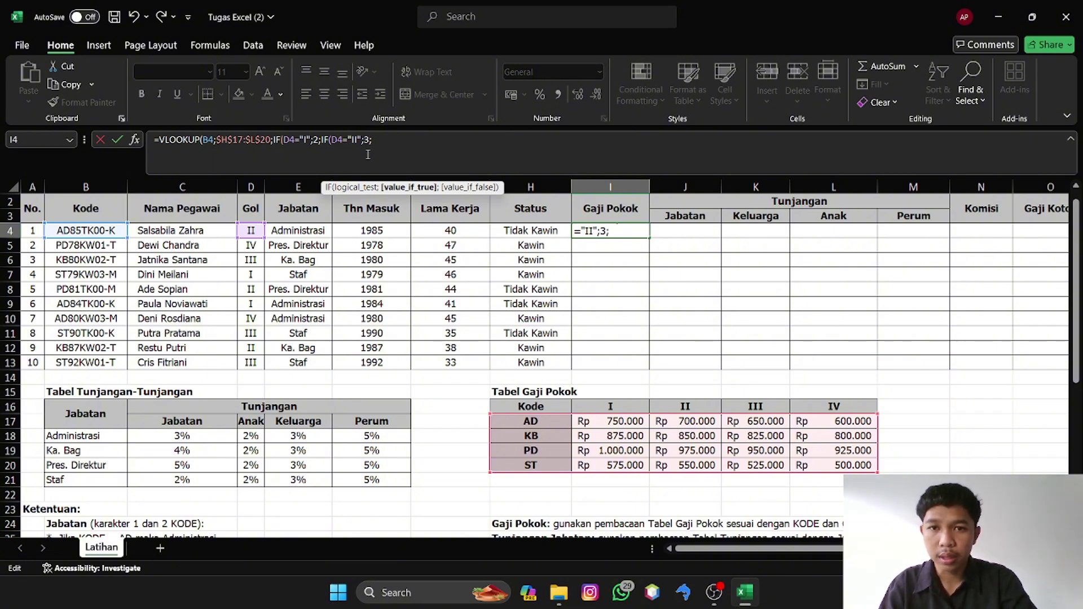
{"action": "key", "text": "Right"}
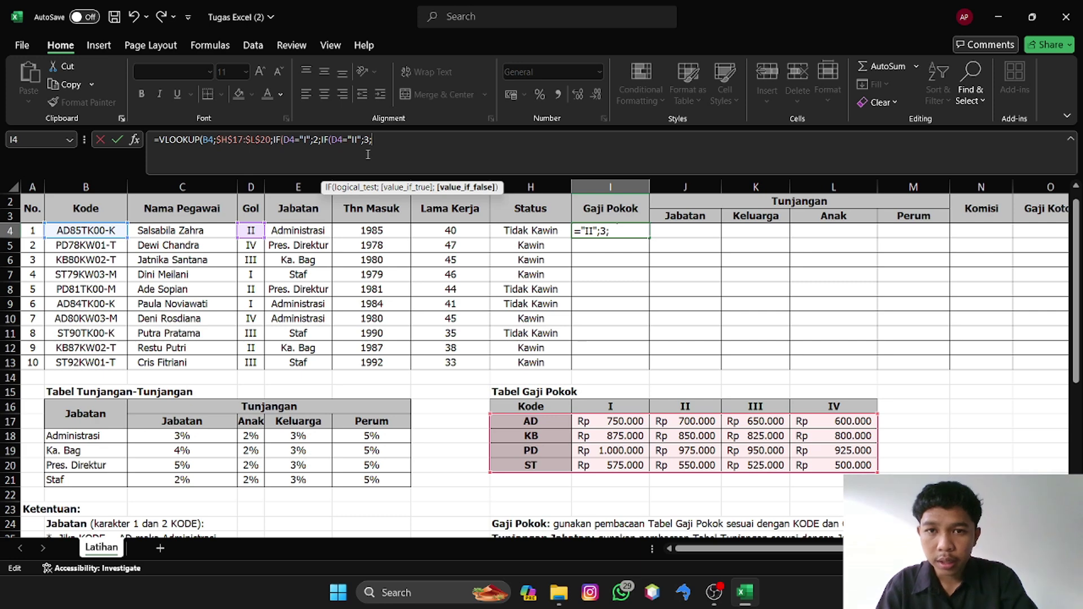
{"action": "type", "text": "IF("}
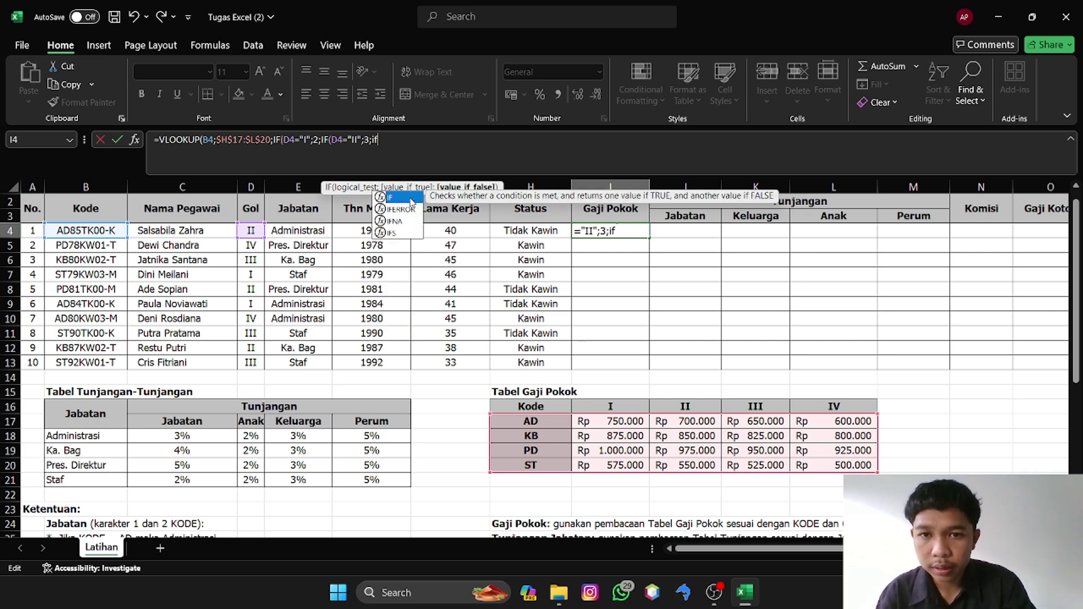
{"action": "left_click", "coordinate": [255, 231]}
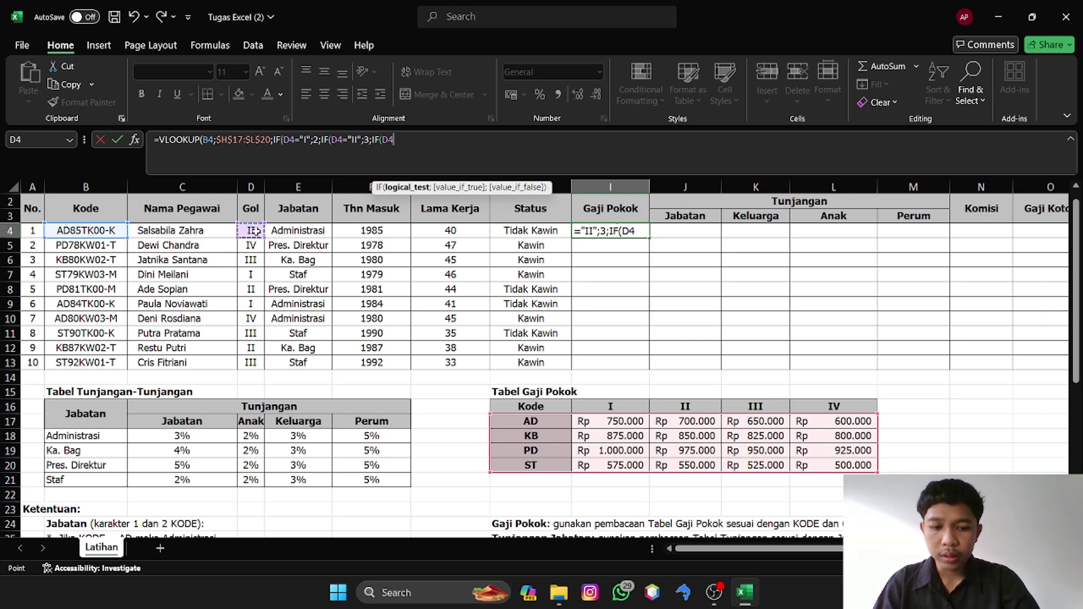
{"action": "type", "text": "=\""}
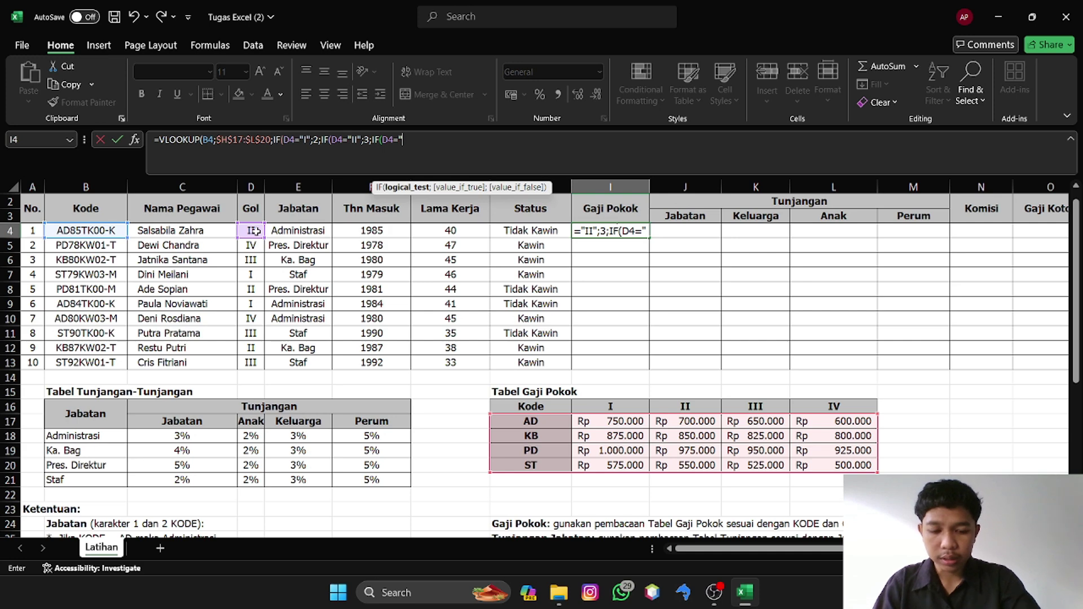
{"action": "type", "text": "III\";"}
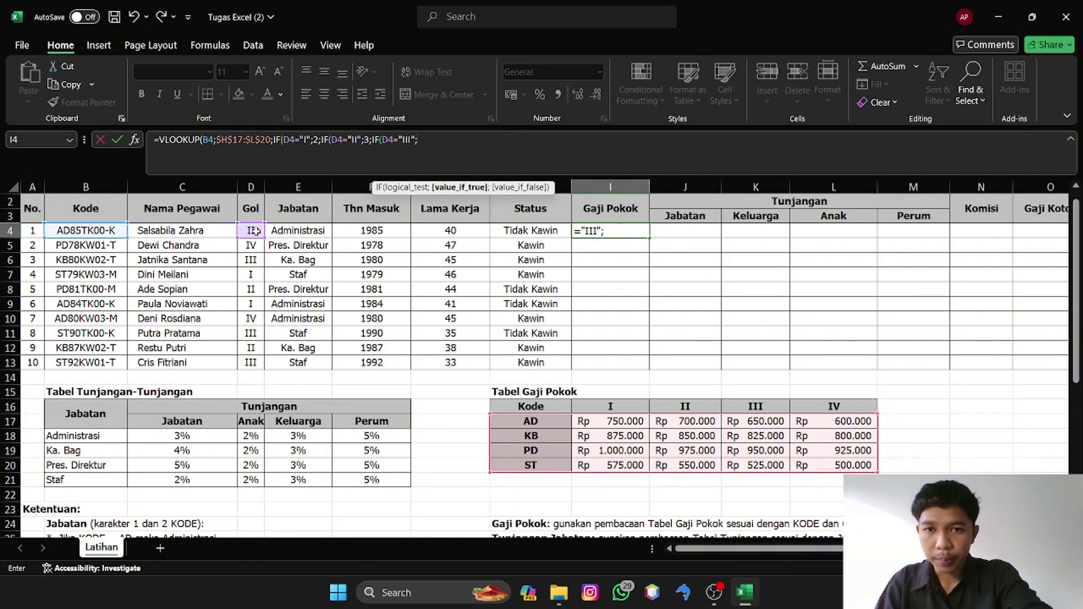
{"action": "type", "text": "4;"}
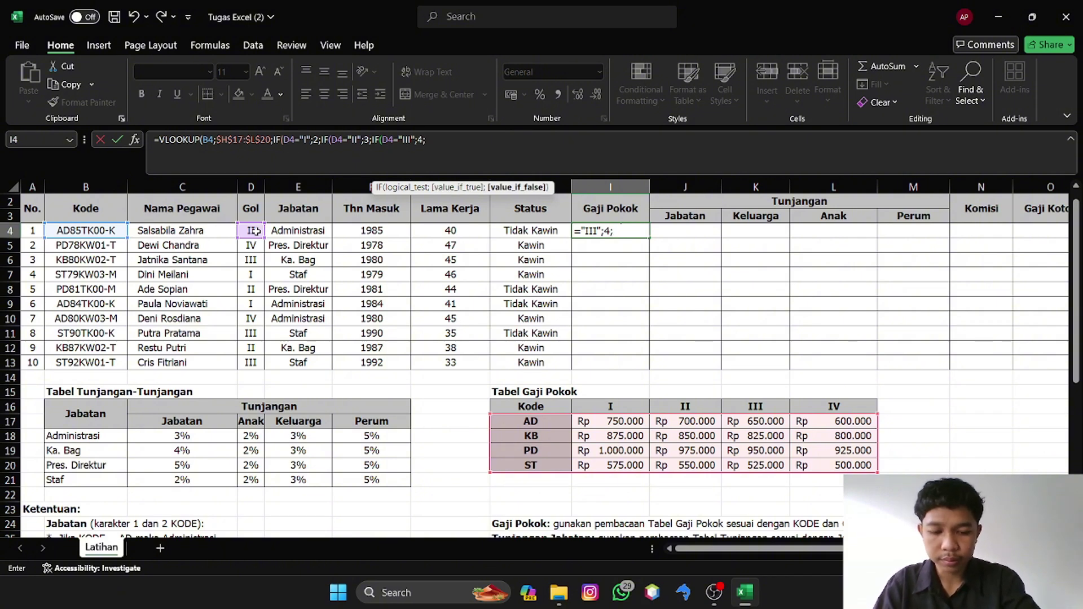
- Nest a fourth IF in the column index, returning 5 when D4 equals "IV"
{"action": "type", "text": "if"}
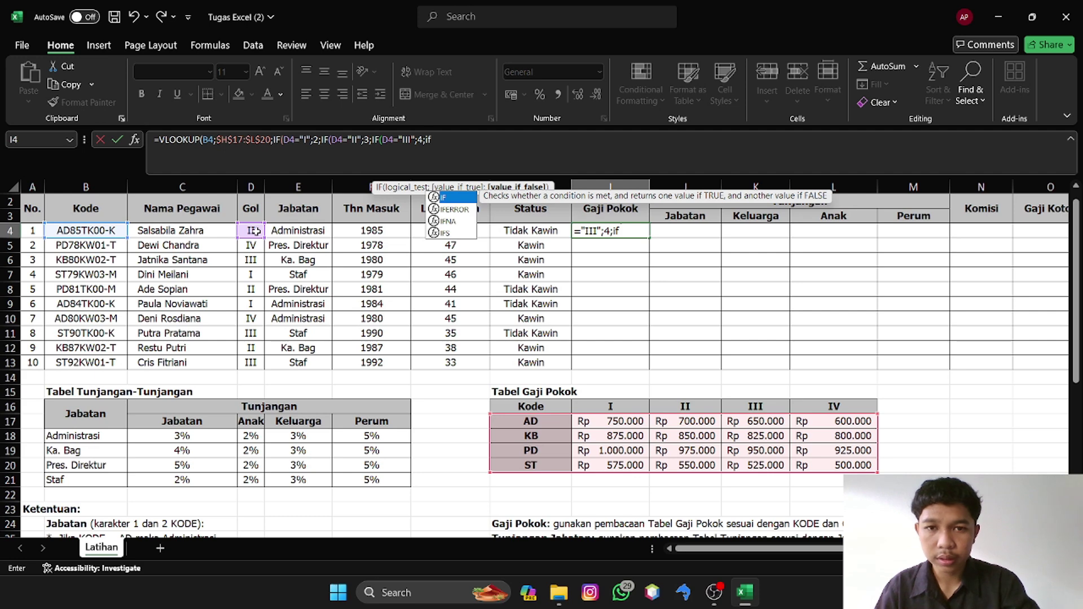
{"action": "double_click", "coordinate": [451, 198]}
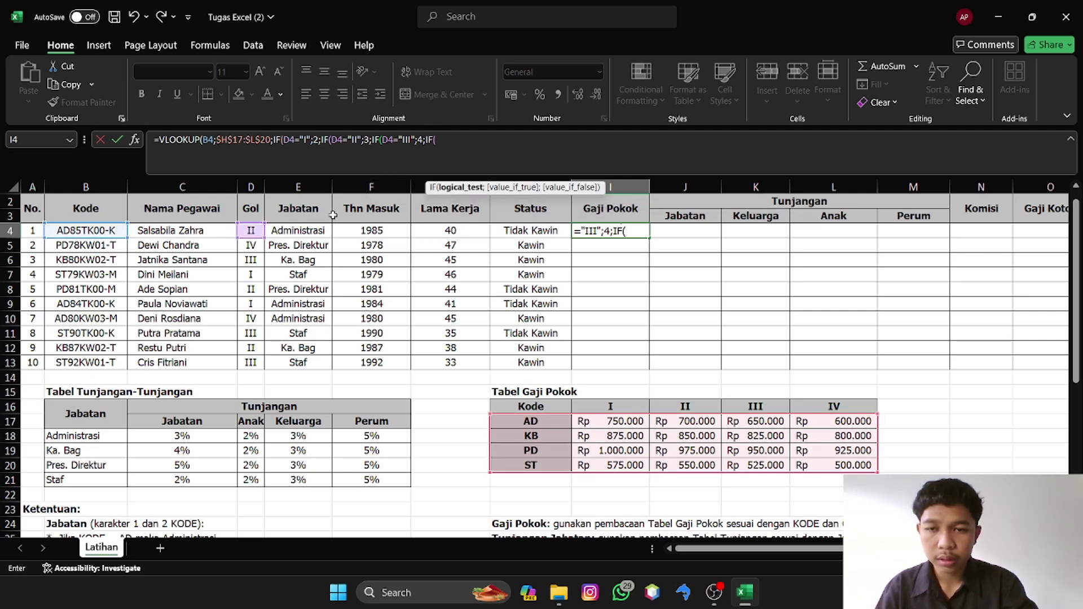
{"action": "left_click", "coordinate": [251, 232]}
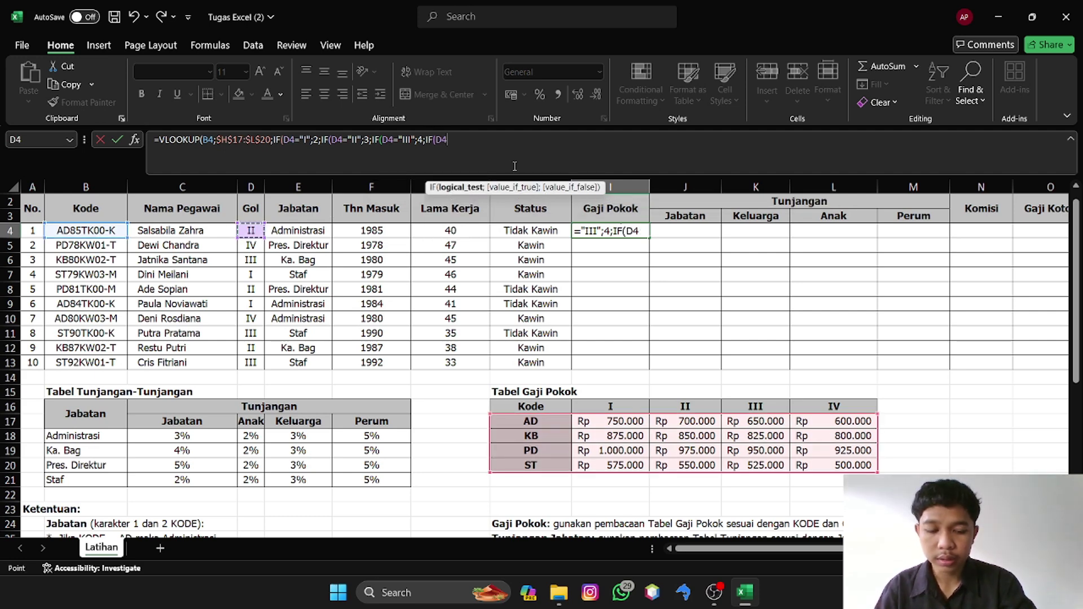
{"action": "type", "text": "+"}
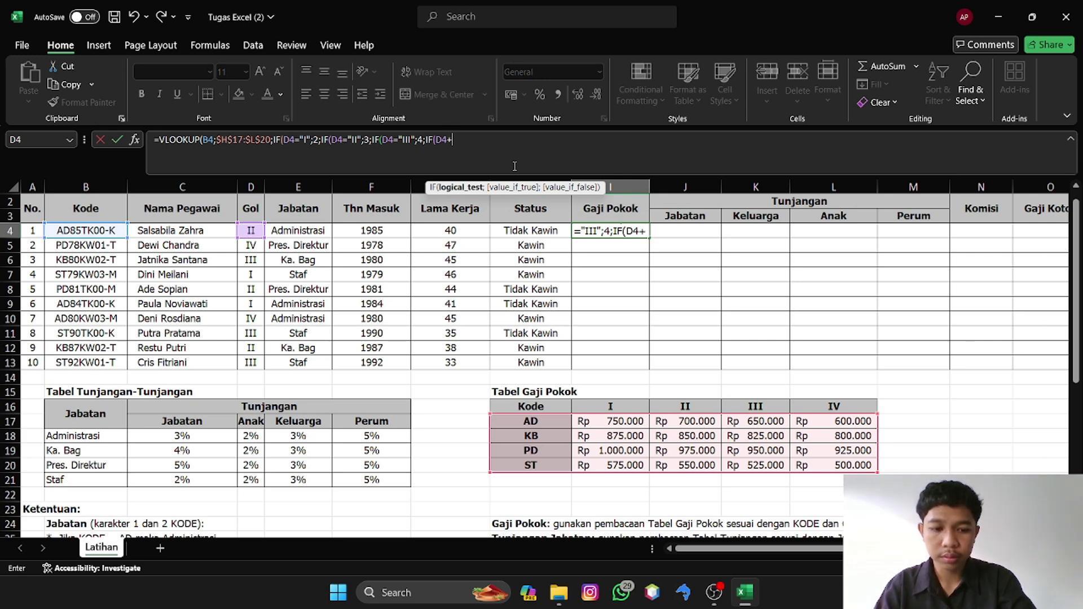
{"action": "key", "text": "BackSpace"}
{"action": "type", "text": "=\""}
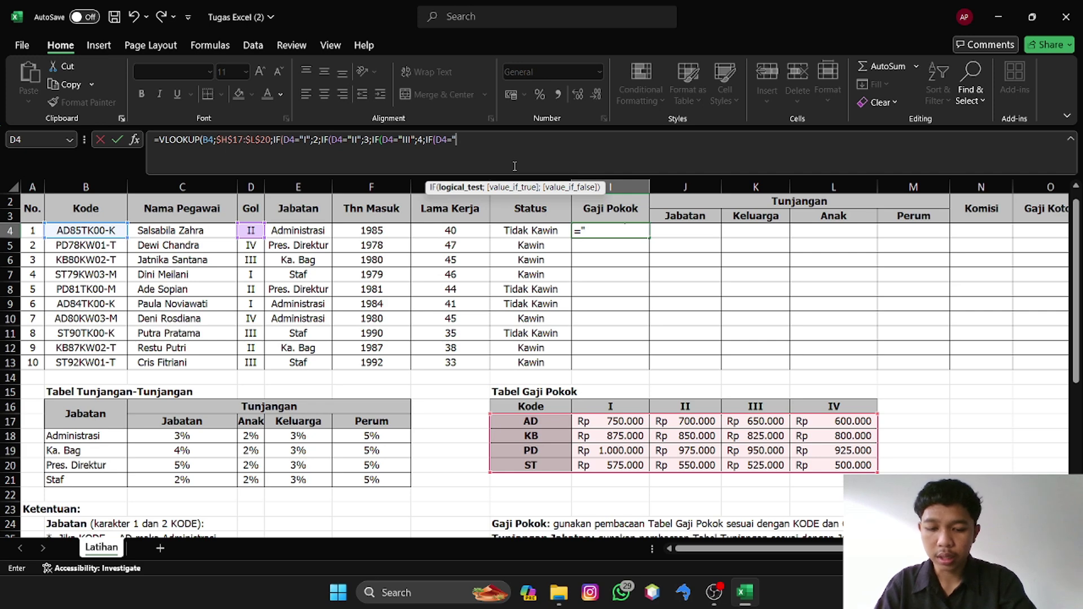
{"action": "type", "text": "IV"}
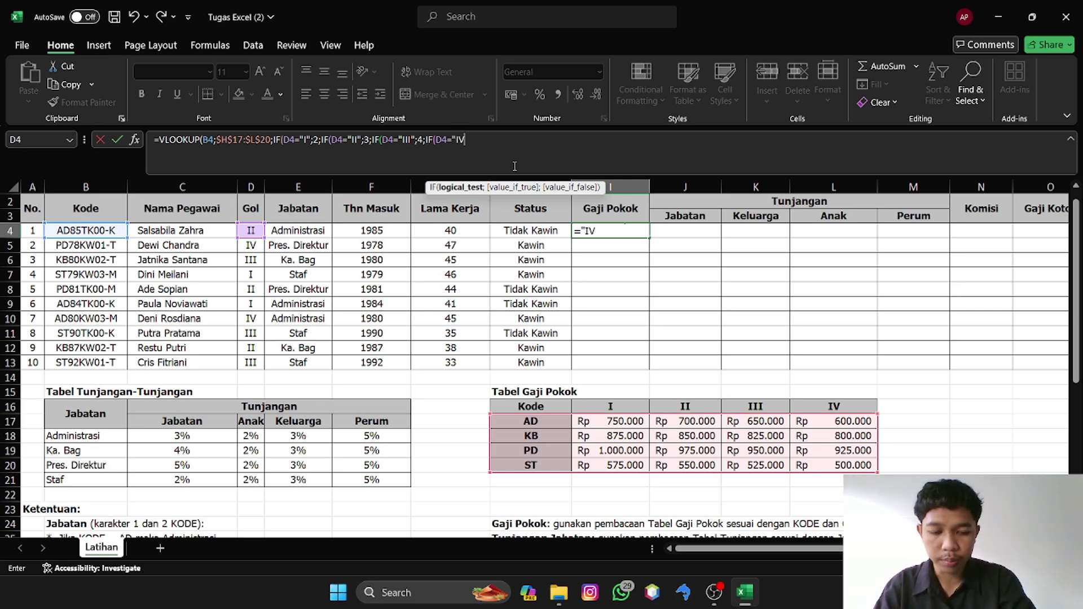
{"action": "type", "text": "\";"}
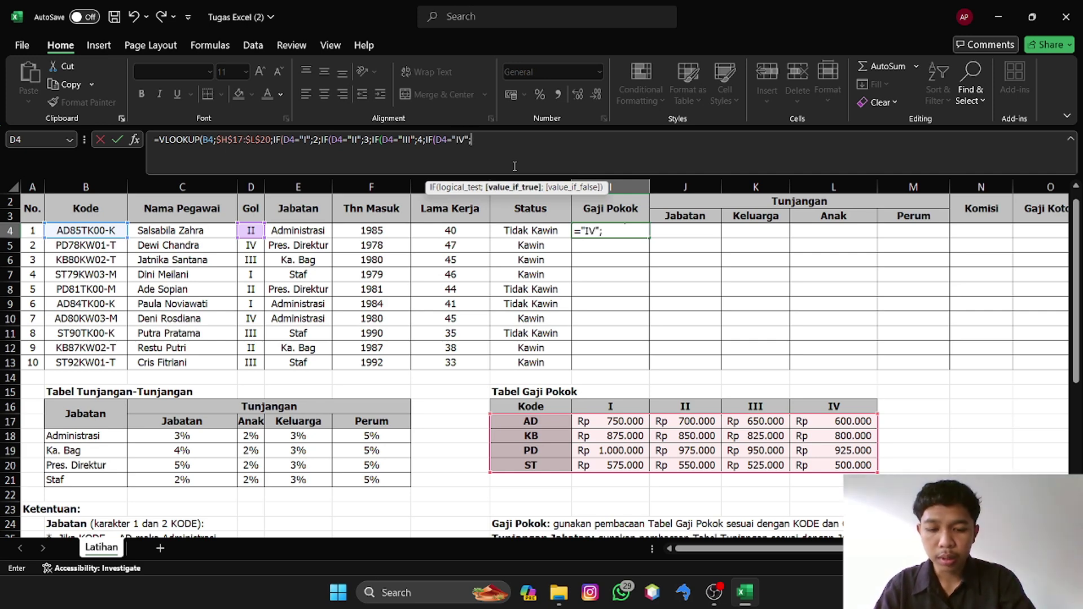
{"action": "type", "text": "5"}
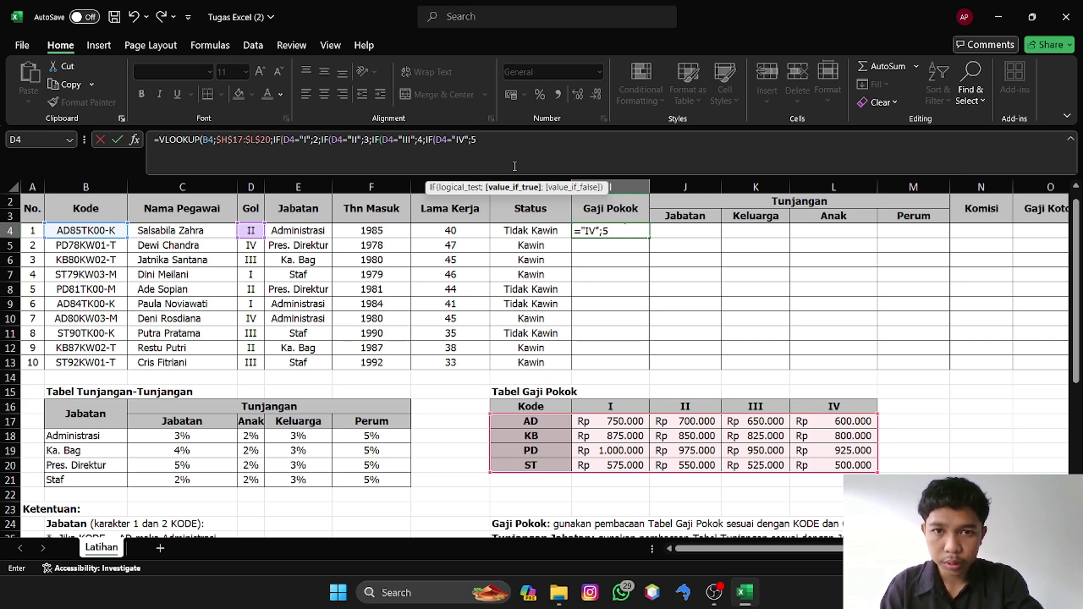
- Close the nested IFs with five parentheses and try to enter the Gaji Pokok formula ending in ;1)
{"action": "type", "text": "))"}
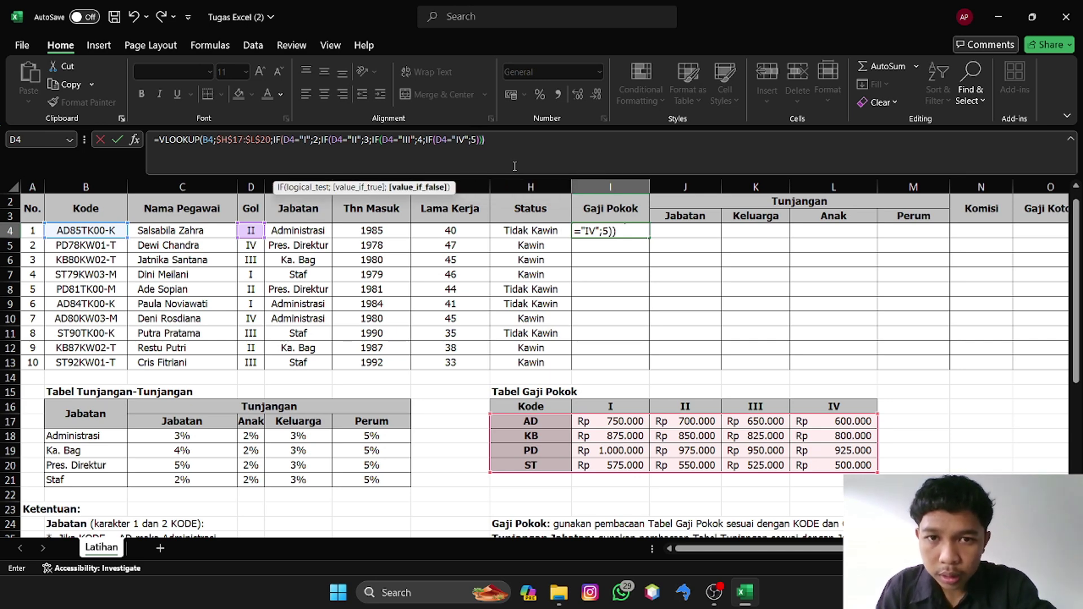
{"action": "type", "text": "))"}
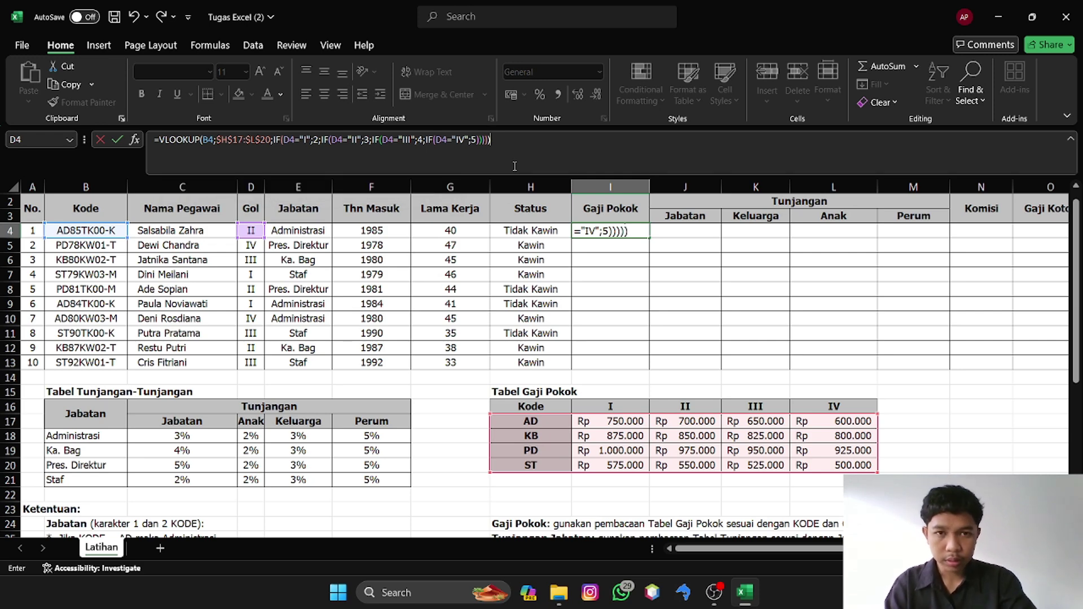
{"action": "type", "text": ";1"}
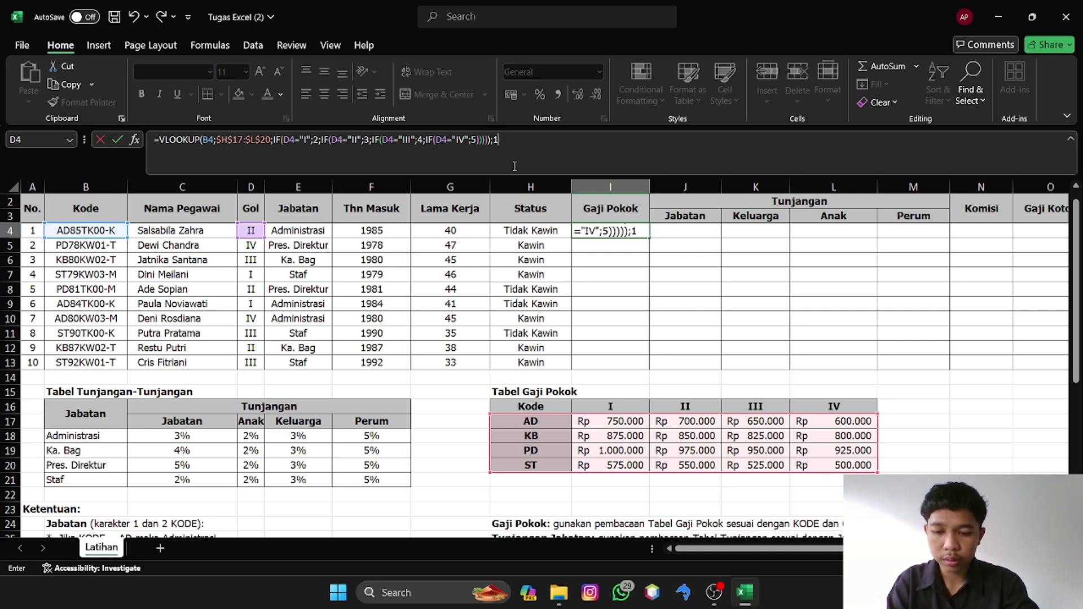
{"action": "type", "text": ")"}
{"action": "key", "text": "Return"}
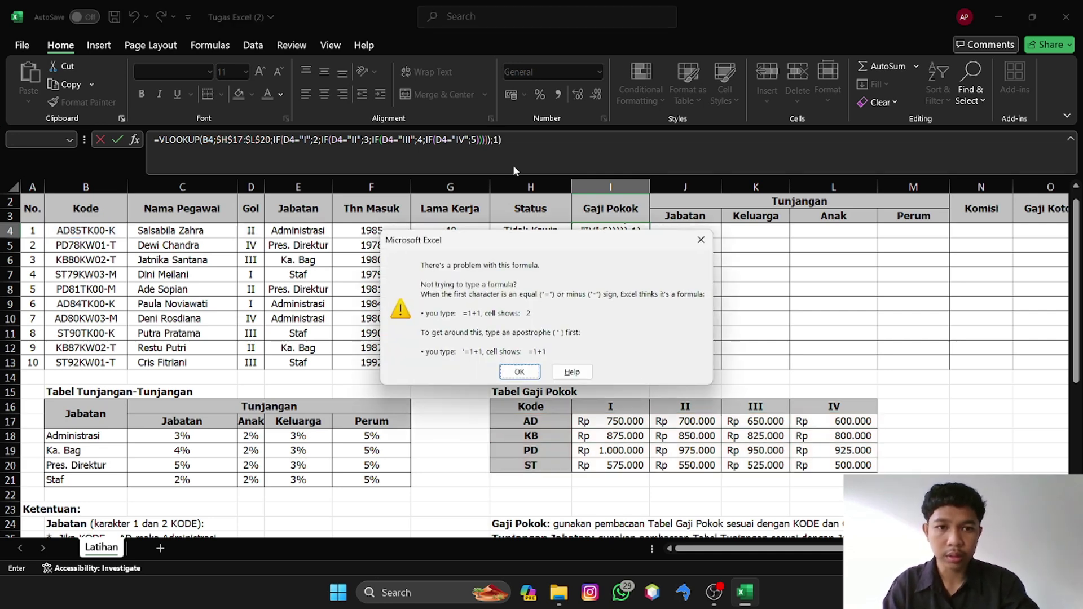
{"action": "left_click", "coordinate": [702, 243]}
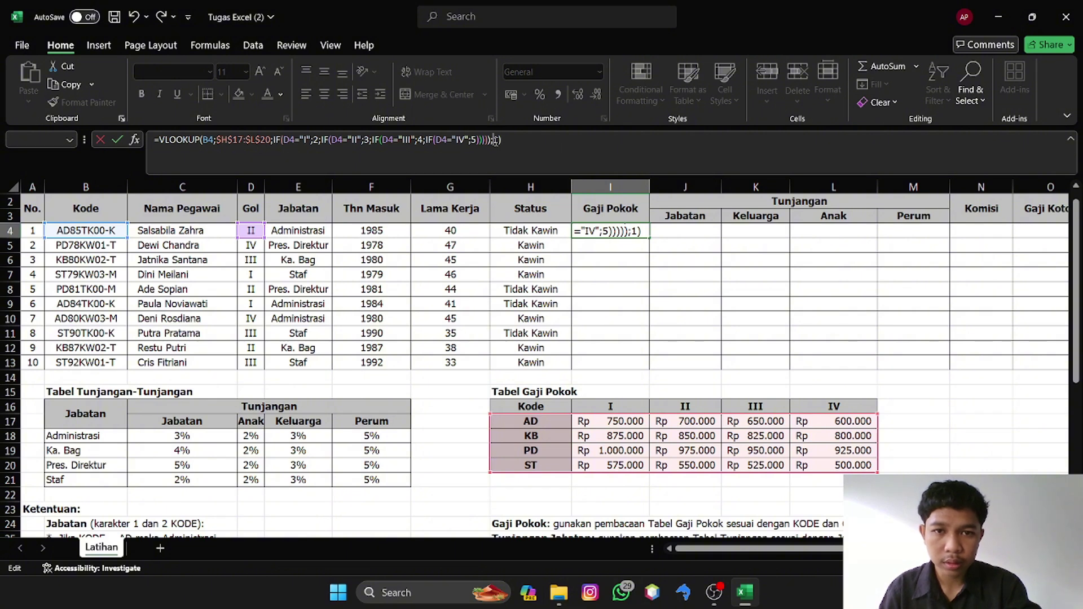
- Remove the semicolon before the final 1 in the I4 formula and accept the suggested correction ending in *1
{"action": "key", "text": "BackSpace"}
{"action": "type", "text": ")"}
{"action": "key", "text": "Return"}
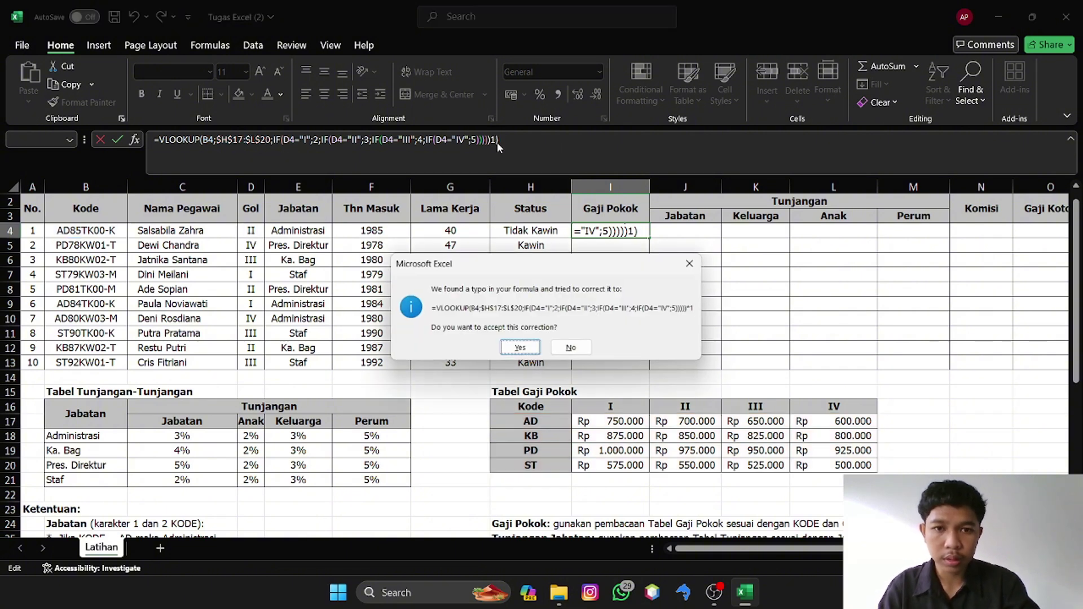
{"action": "left_click", "coordinate": [521, 347]}
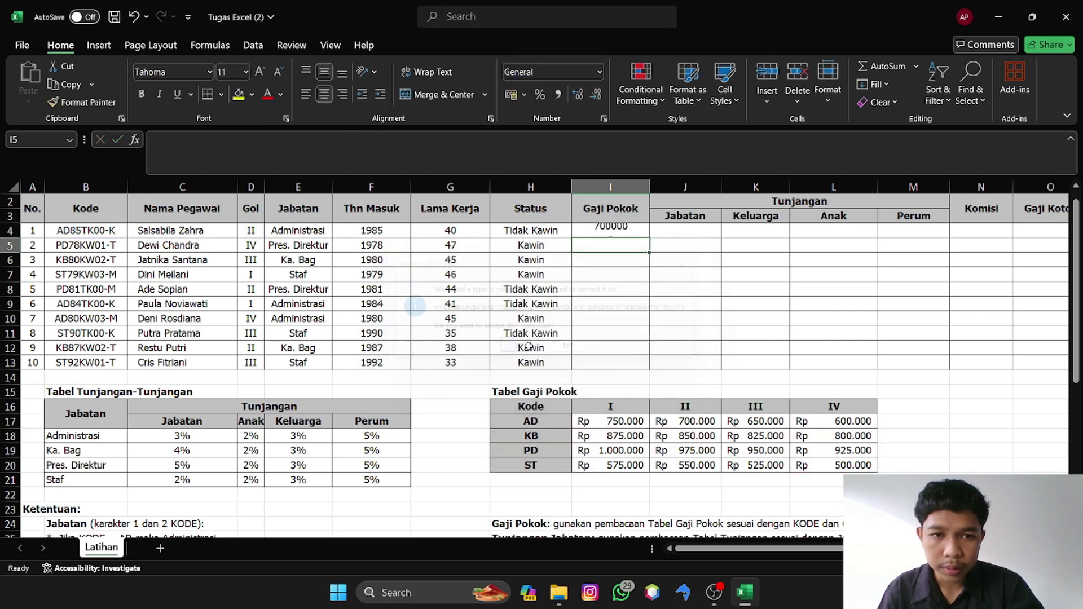
- Fill the Gaji Pokok formula from I4 down to I13 for all employees
{"action": "left_click", "coordinate": [630, 230]}
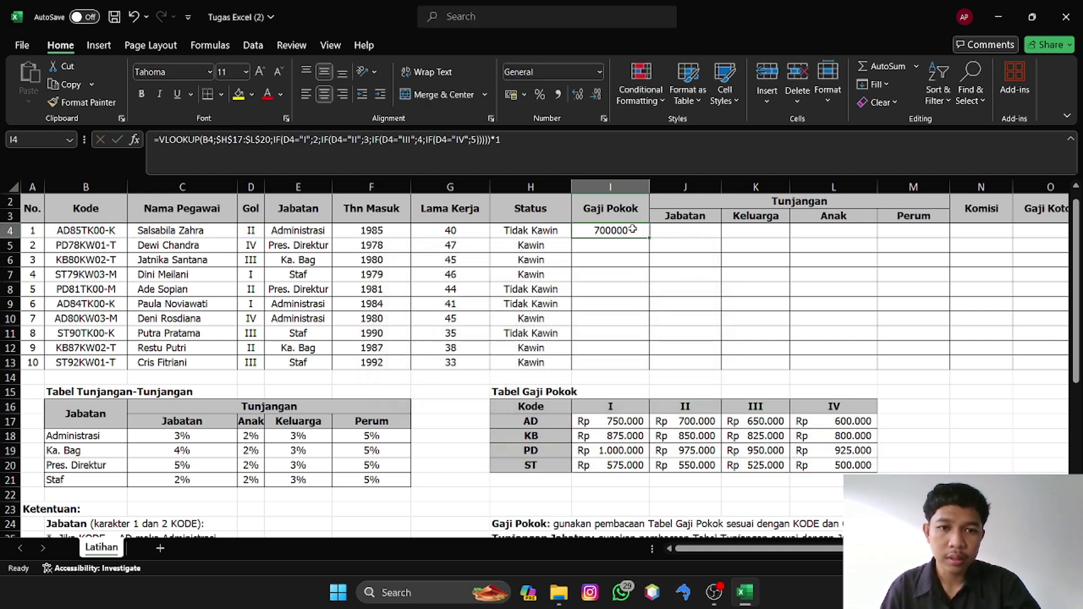
{"action": "left_click_drag", "start_coordinate": [649, 237], "coordinate": [641, 365]}
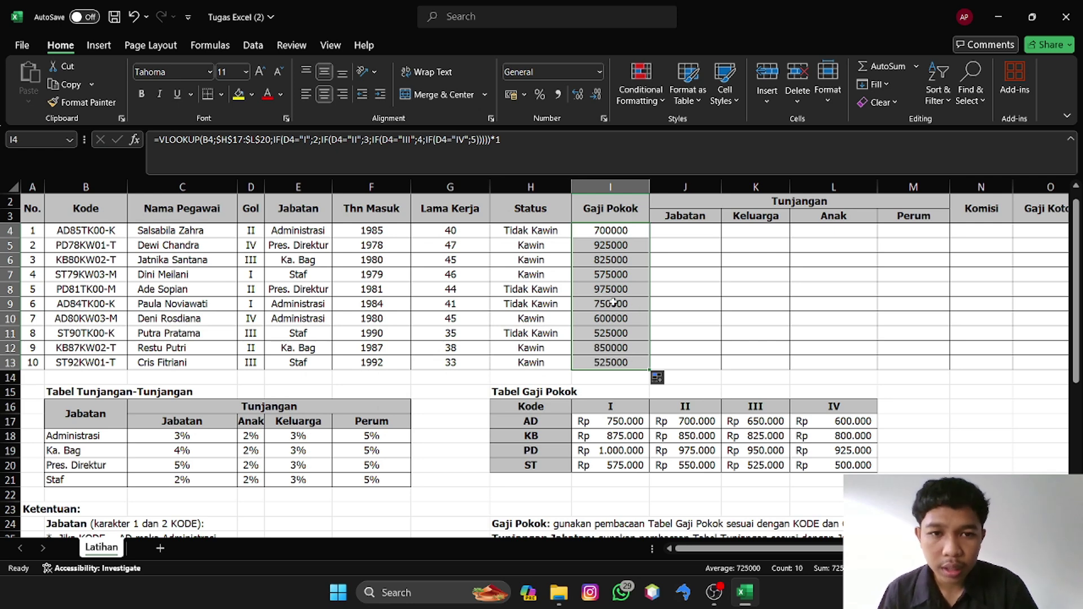
- Format the Gaji Pokok values in I4:I13 as Accounting with the Rp symbol and 0 decimal places
{"action": "right_click", "coordinate": [604, 279]}
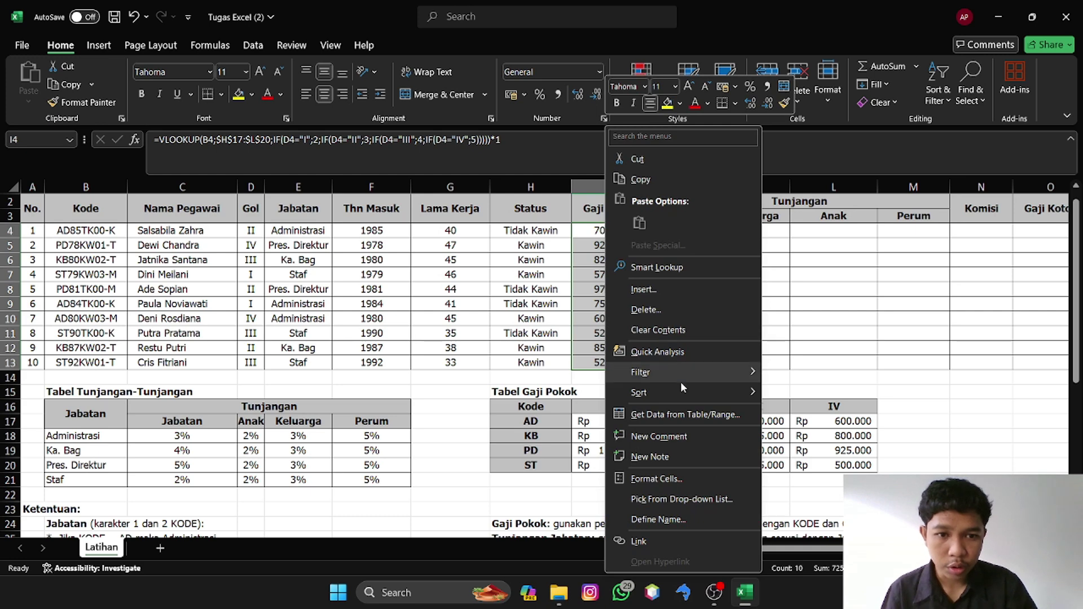
{"action": "left_click", "coordinate": [647, 481]}
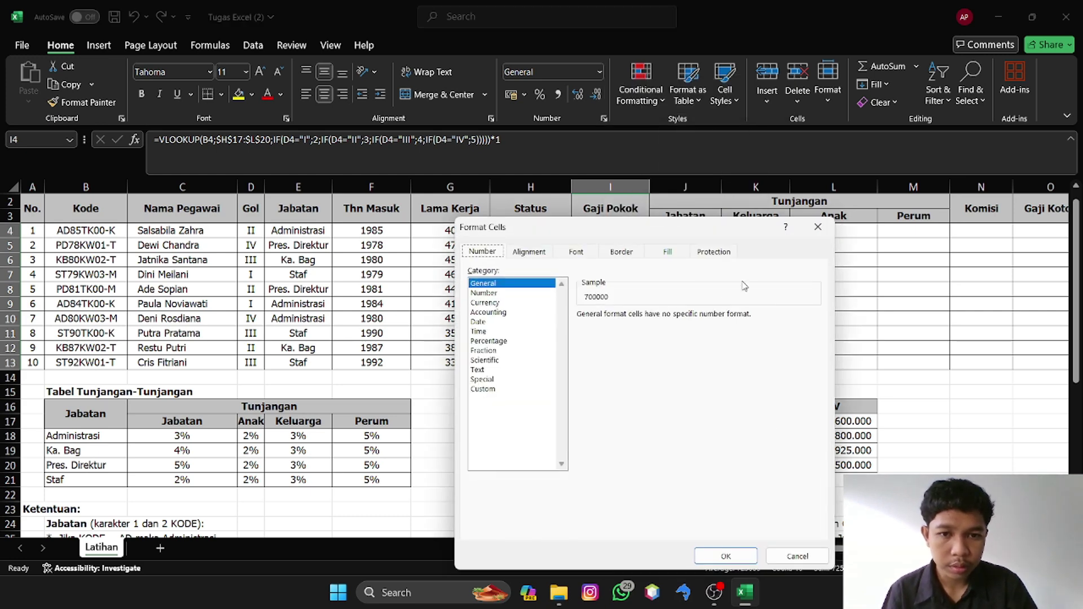
{"action": "left_click", "coordinate": [504, 313]}
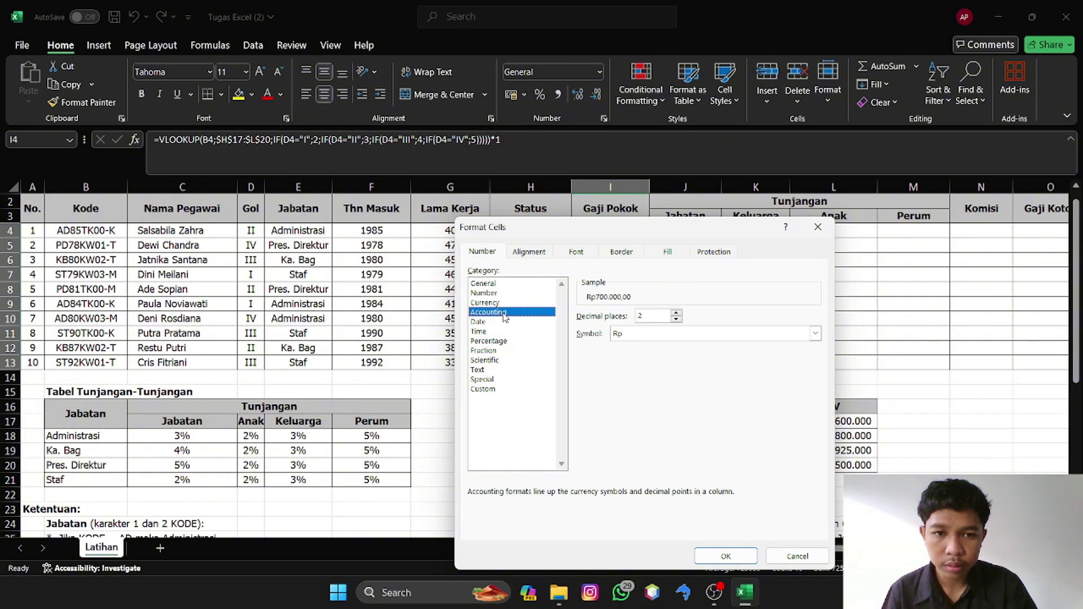
{"action": "left_click", "coordinate": [677, 319]}
{"action": "left_click", "coordinate": [676, 319]}
{"action": "left_click", "coordinate": [719, 556]}
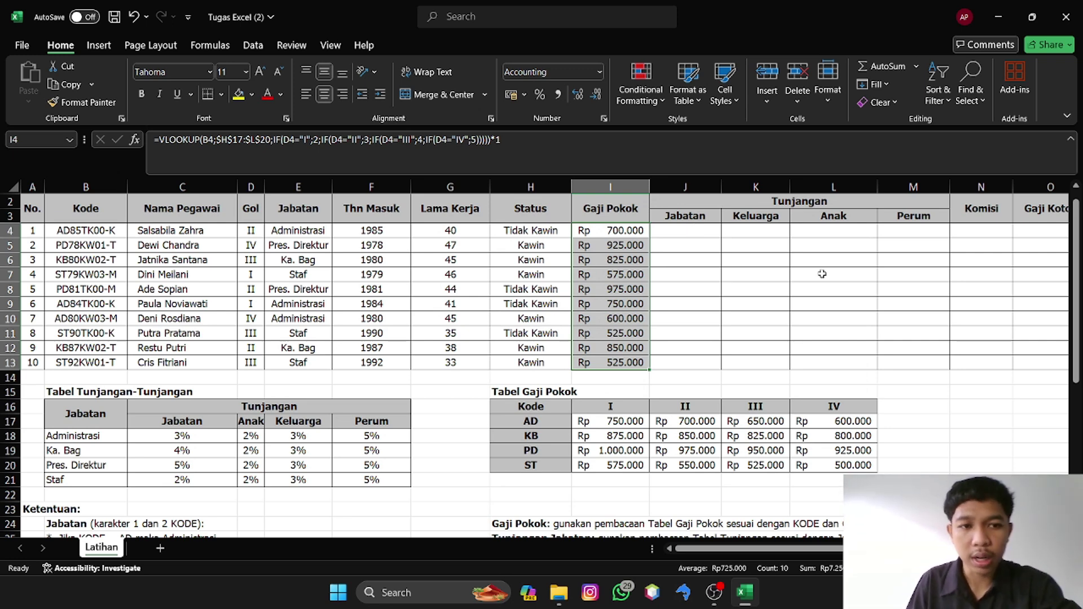
- Review the Ketentuan rules for Tunjangan Jabatan alongside the Tabel Tunjangan-Tunjangan and the employee table
{"action": "scroll", "coordinate": [772, 303], "scroll_direction": "down", "scroll_amount": 1}
{"action": "scroll", "coordinate": [772, 303], "scroll_direction": "right", "scroll_amount": 1}
{"action": "scroll", "coordinate": [772, 302], "scroll_direction": "left", "scroll_amount": 1}
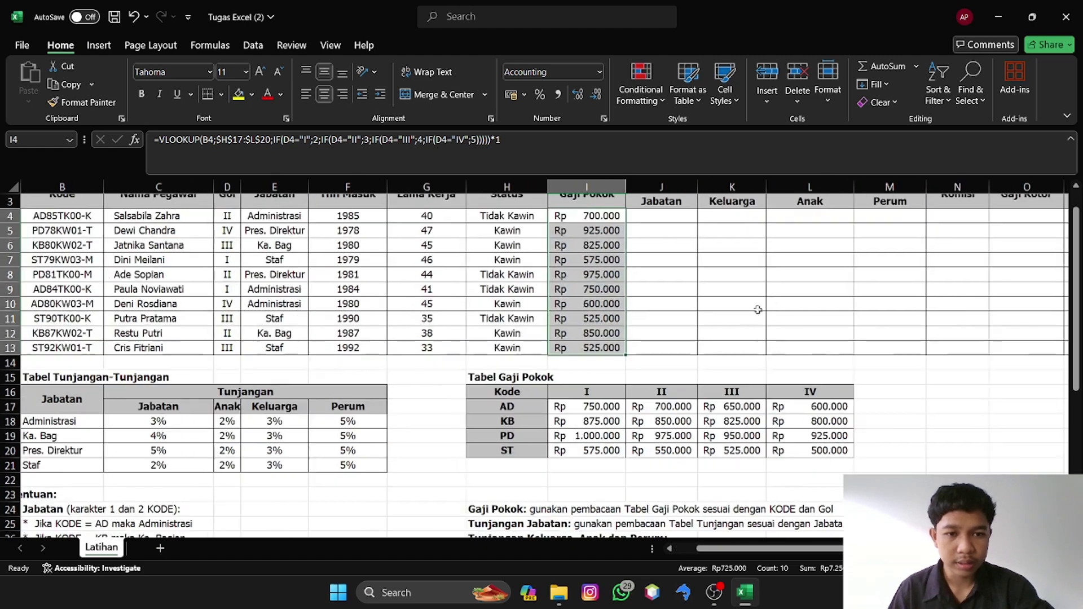
{"action": "left_click", "coordinate": [907, 391]}
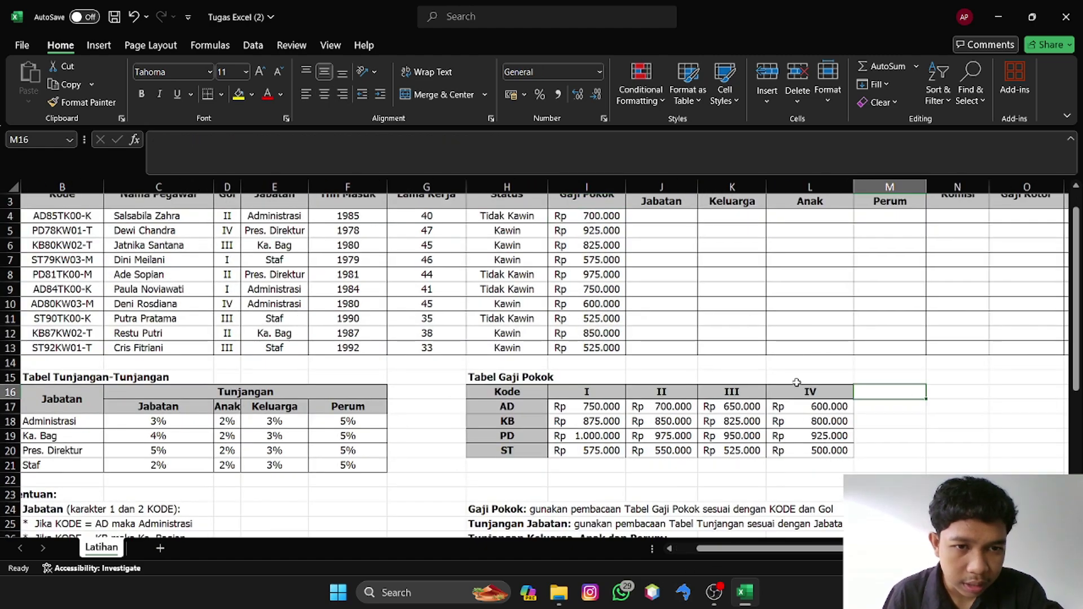
{"action": "scroll", "coordinate": [795, 383], "scroll_direction": "up", "scroll_amount": 1}
{"action": "scroll", "coordinate": [796, 383], "scroll_direction": "left", "scroll_amount": 1}
{"action": "scroll", "coordinate": [793, 360], "scroll_direction": "down", "scroll_amount": 4}
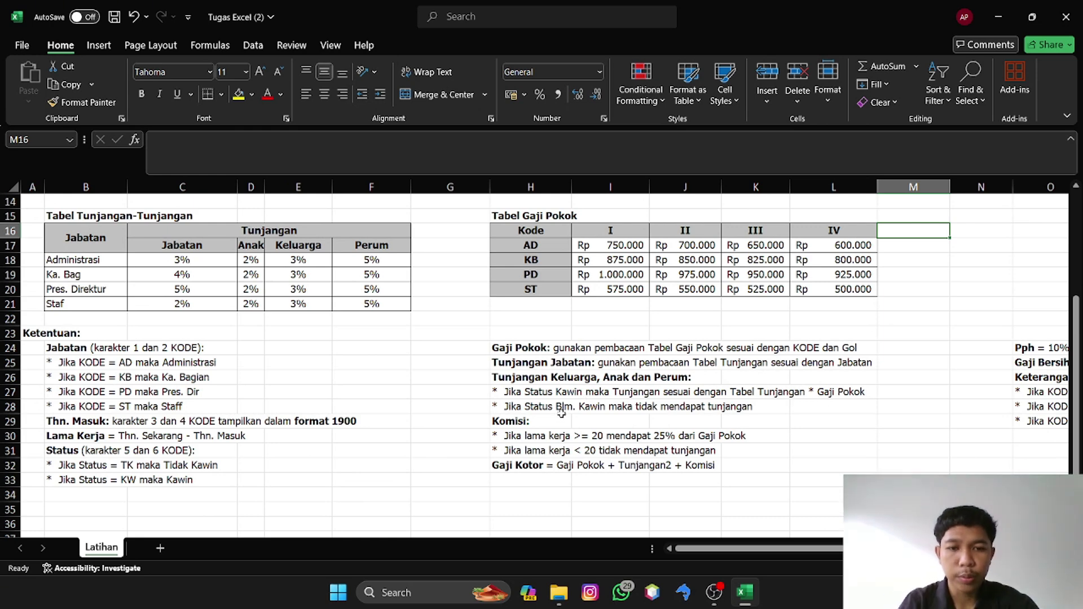
{"action": "scroll", "coordinate": [629, 428], "scroll_direction": "up", "scroll_amount": 4}
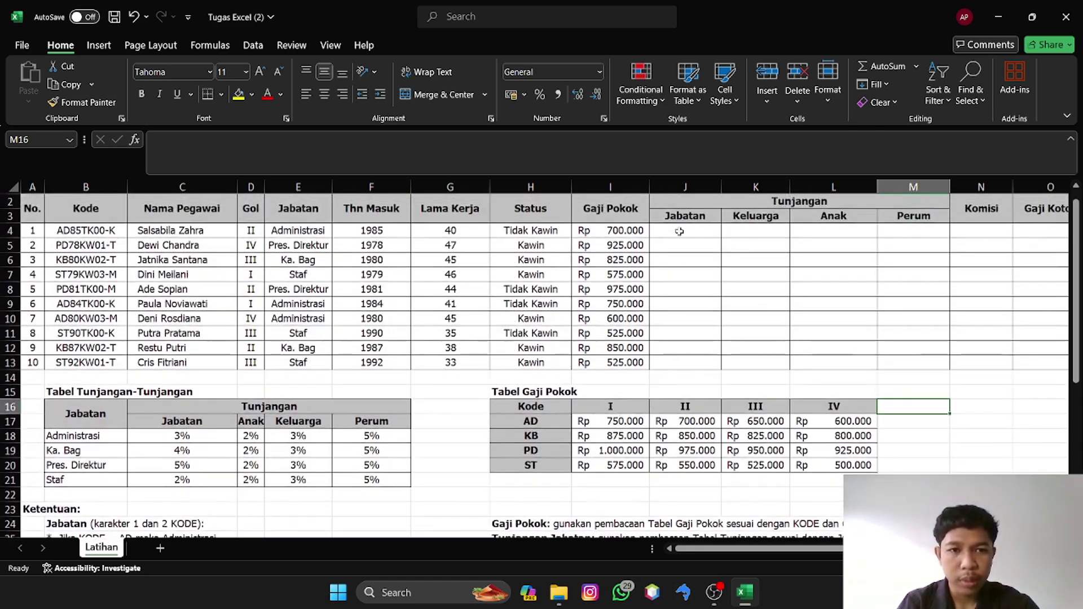
{"action": "scroll", "coordinate": [676, 374], "scroll_direction": "down", "scroll_amount": 1}
{"action": "scroll", "coordinate": [675, 374], "scroll_direction": "down", "scroll_amount": 1}
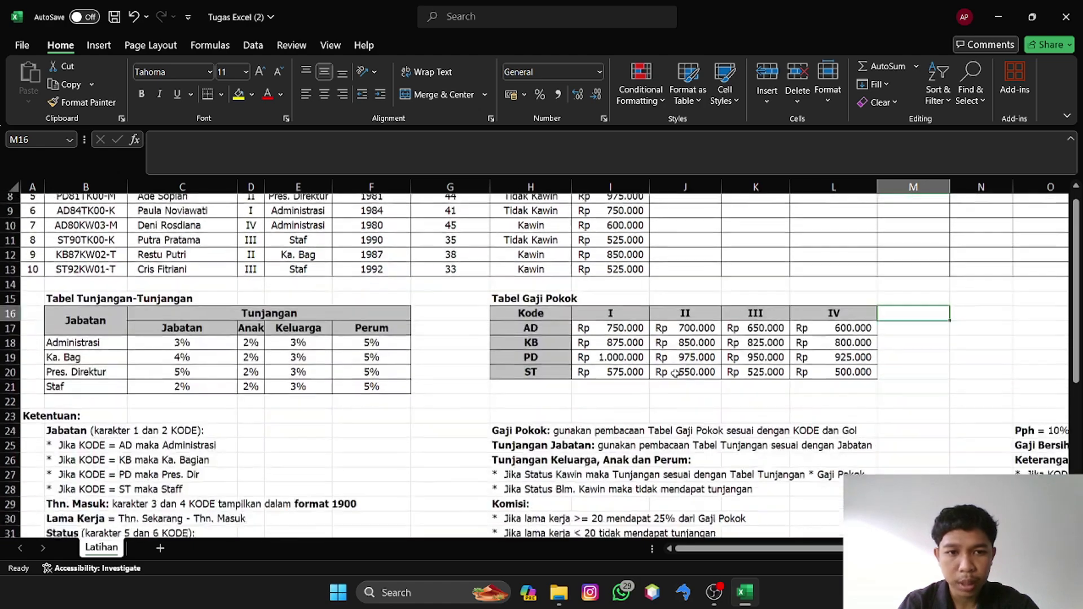
{"action": "scroll", "coordinate": [676, 374], "scroll_direction": "up", "scroll_amount": 2}
{"action": "scroll", "coordinate": [676, 374], "scroll_direction": "down", "scroll_amount": 1}
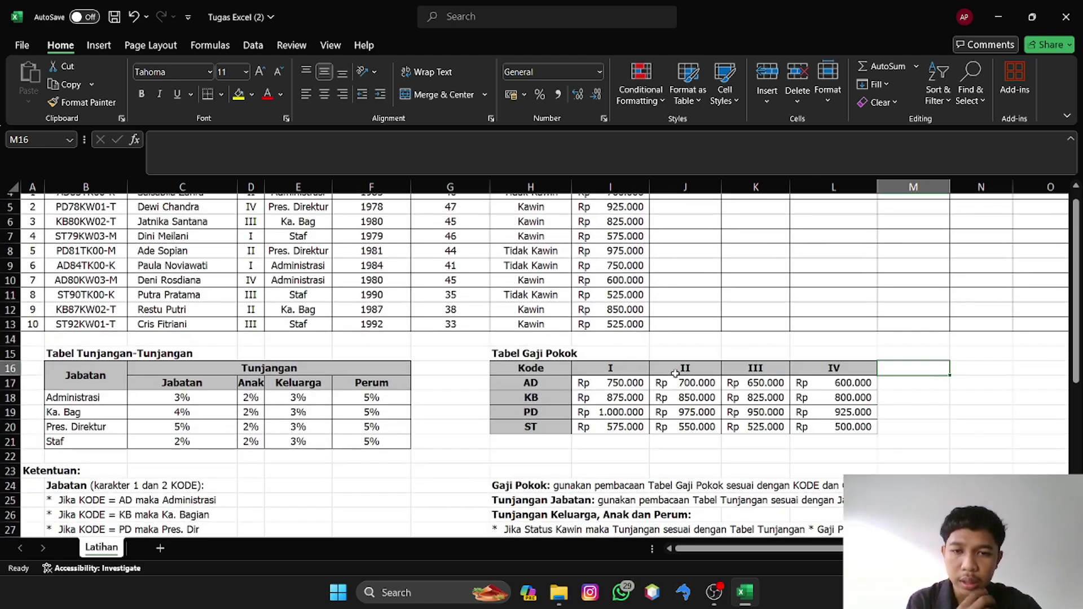
{"action": "scroll", "coordinate": [676, 375], "scroll_direction": "up", "scroll_amount": 1}
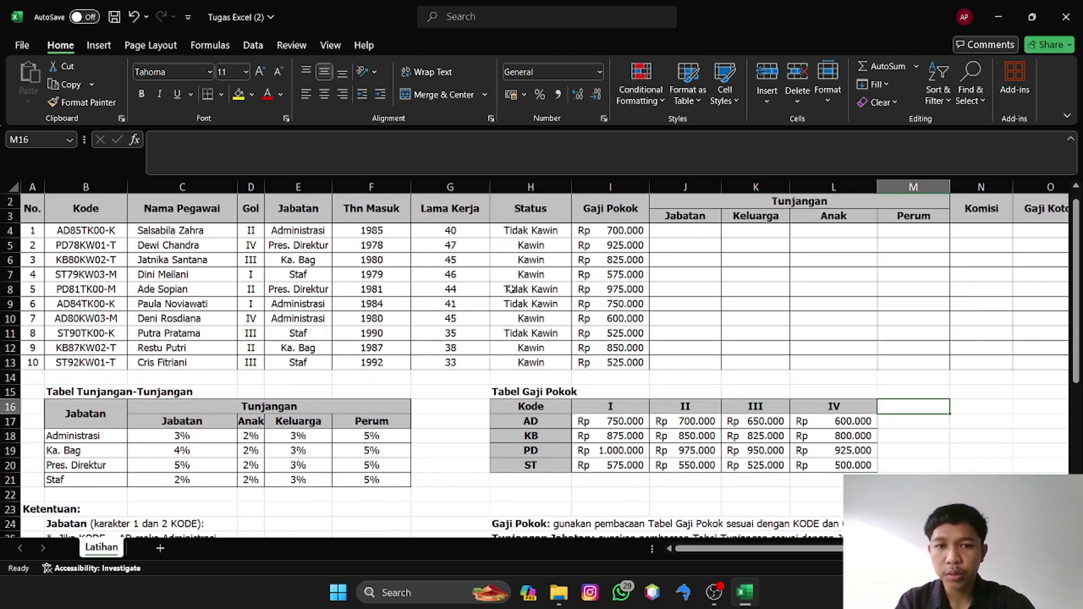
{"action": "scroll", "coordinate": [528, 297], "scroll_direction": "down", "scroll_amount": 4}
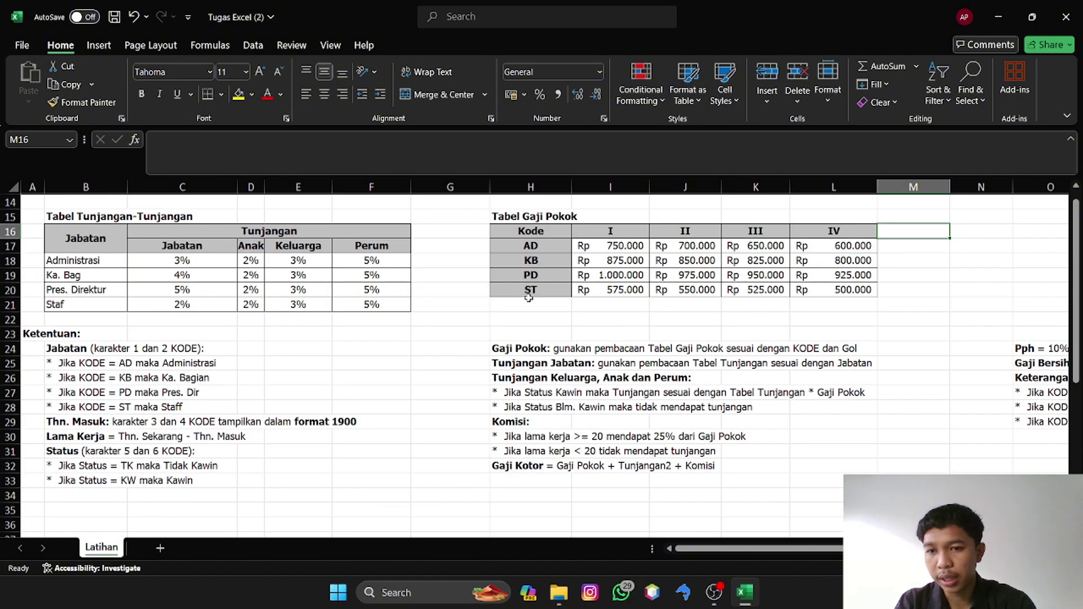
{"action": "scroll", "coordinate": [528, 297], "scroll_direction": "up", "scroll_amount": 1}
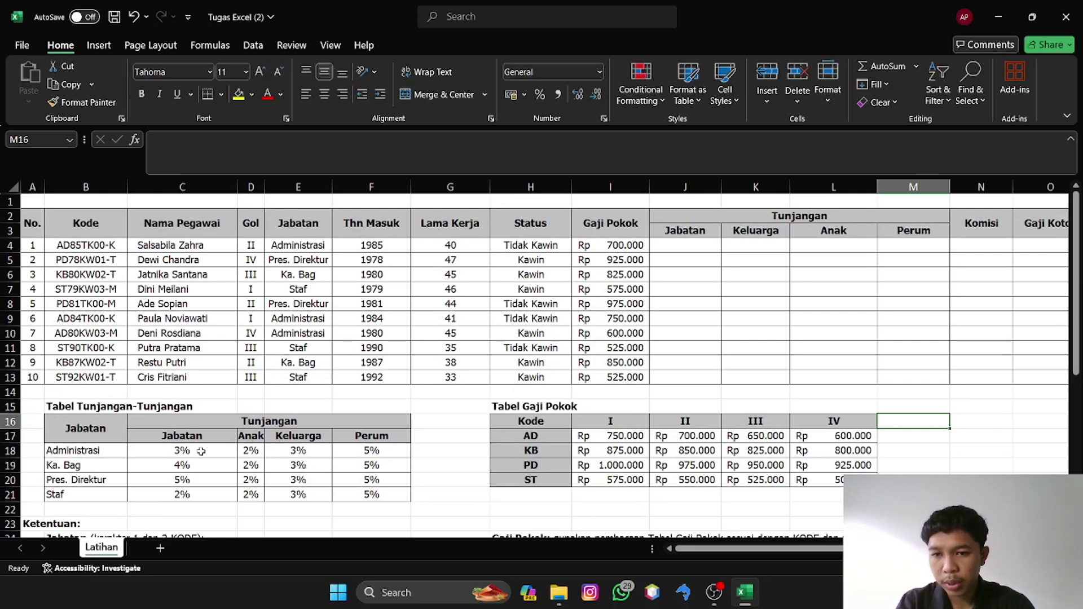
- Start a VLOOKUP formula in J4, the first Tunjangan Jabatan cell, with E4 as the lookup value
{"action": "left_click", "coordinate": [702, 247]}
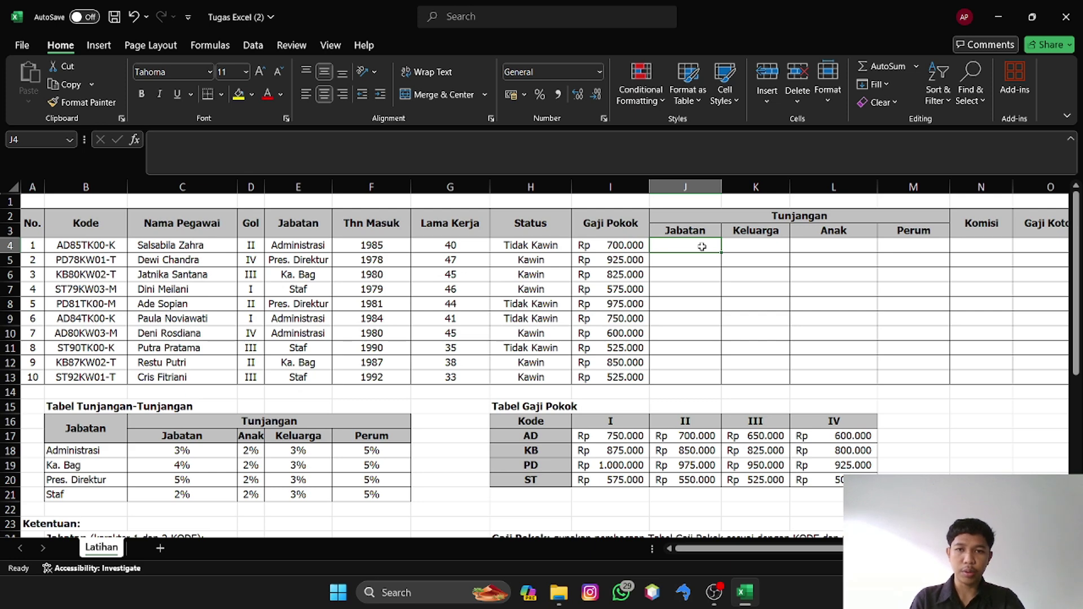
{"action": "left_click", "coordinate": [566, 151]}
{"action": "type", "text": "="}
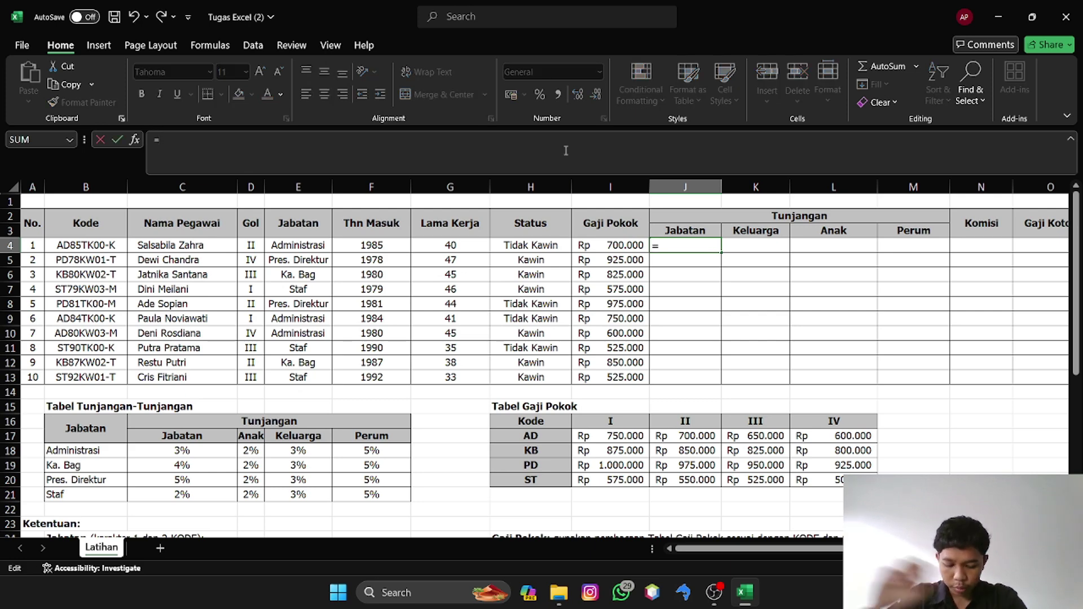
{"action": "type", "text": "="}
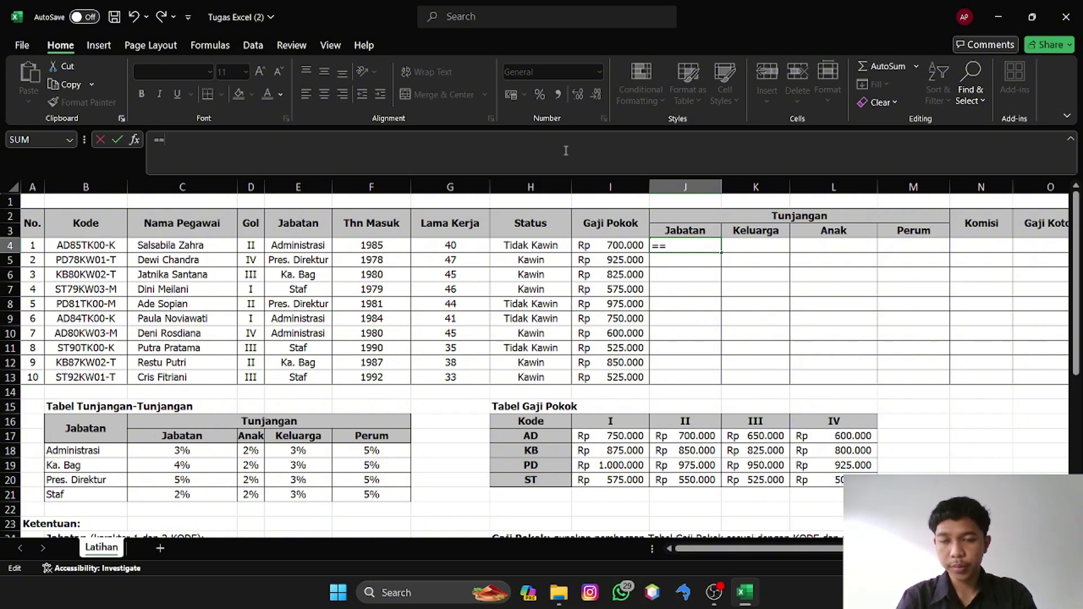
{"action": "key", "text": "BackSpace"}
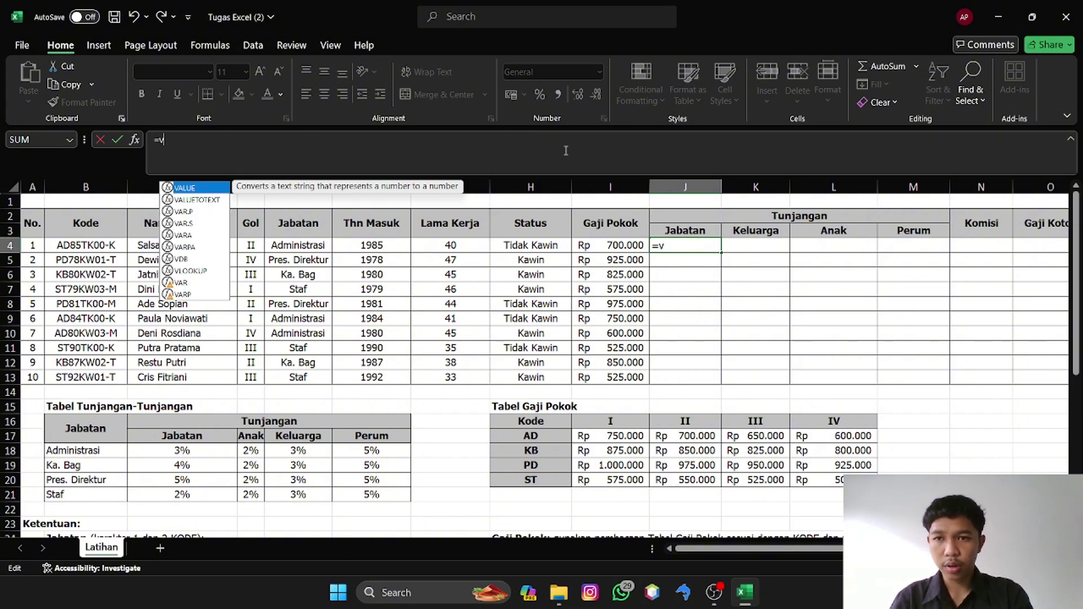
{"action": "type", "text": "vlo"}
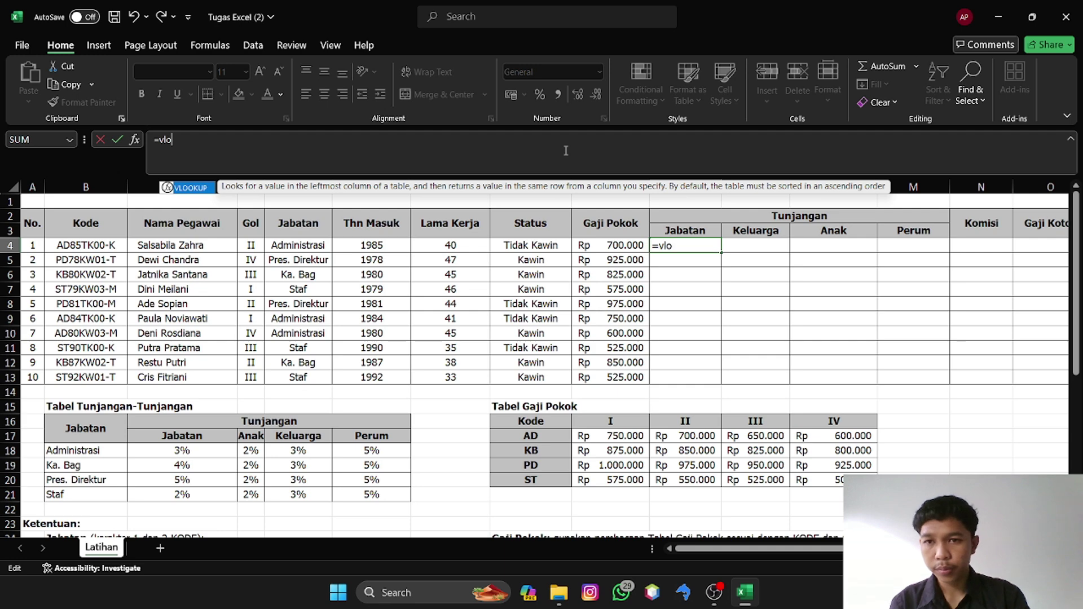
{"action": "double_click", "coordinate": [198, 192]}
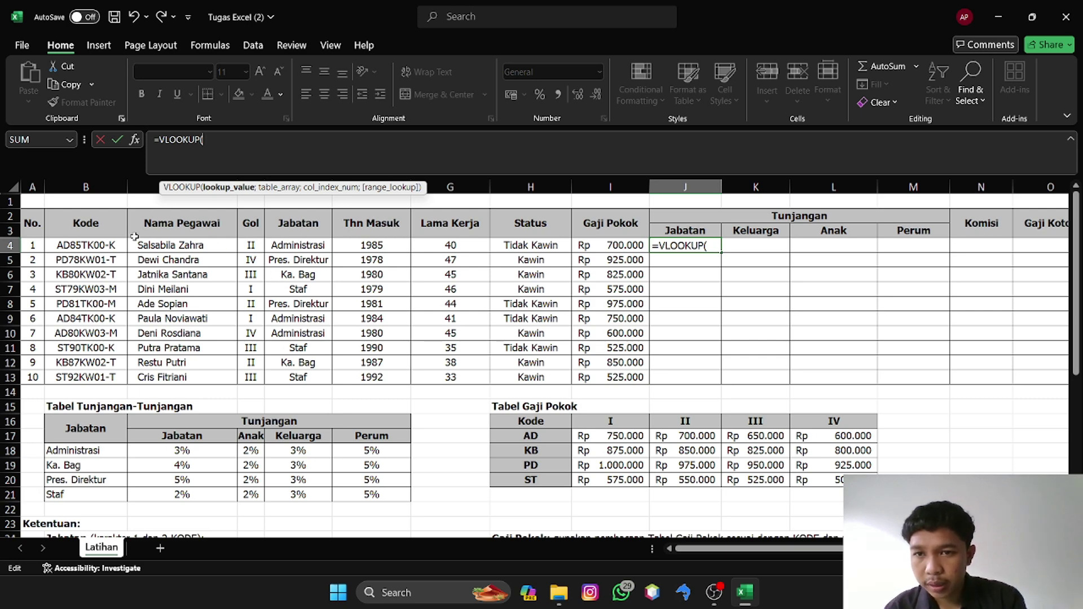
{"action": "left_click", "coordinate": [299, 248]}
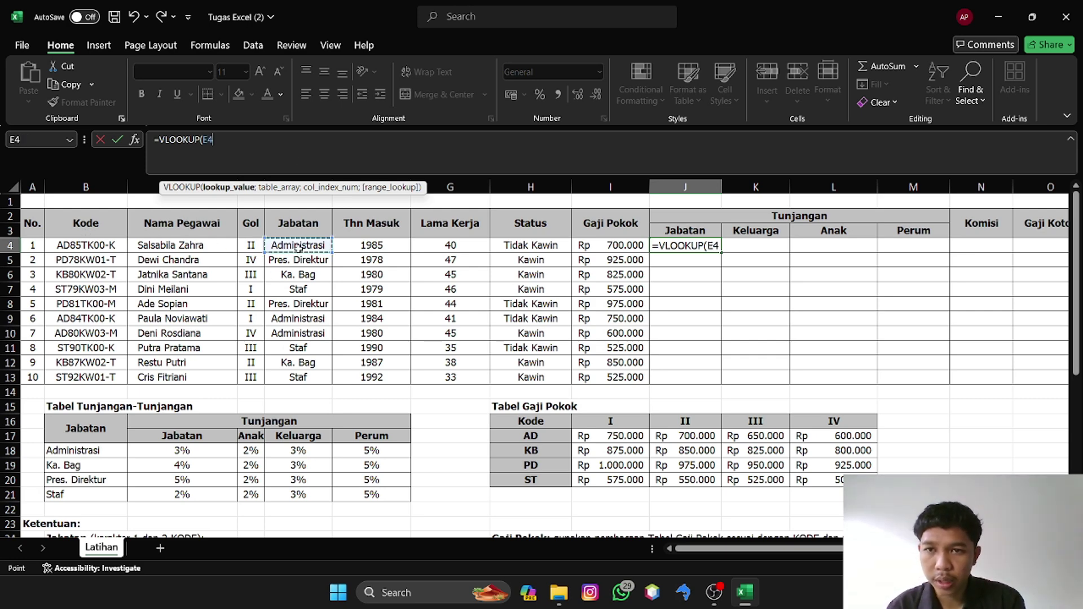
{"action": "type", "text": ";"}
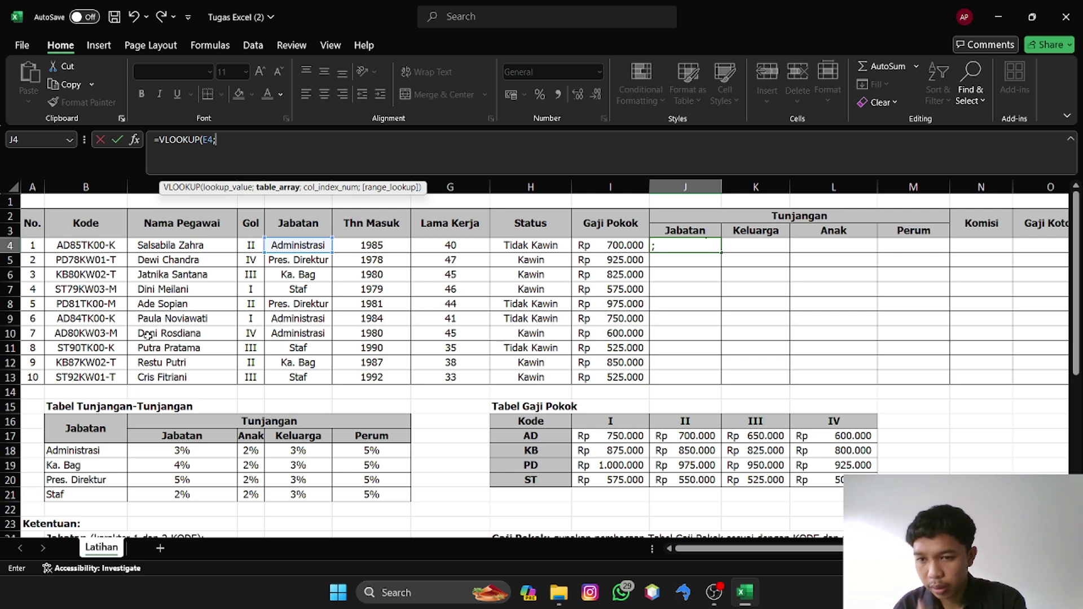
- Set the VLOOKUP table array to the allowance table B18:F21 and make it absolute as $B$18:$F$21
{"action": "left_click", "coordinate": [99, 451]}
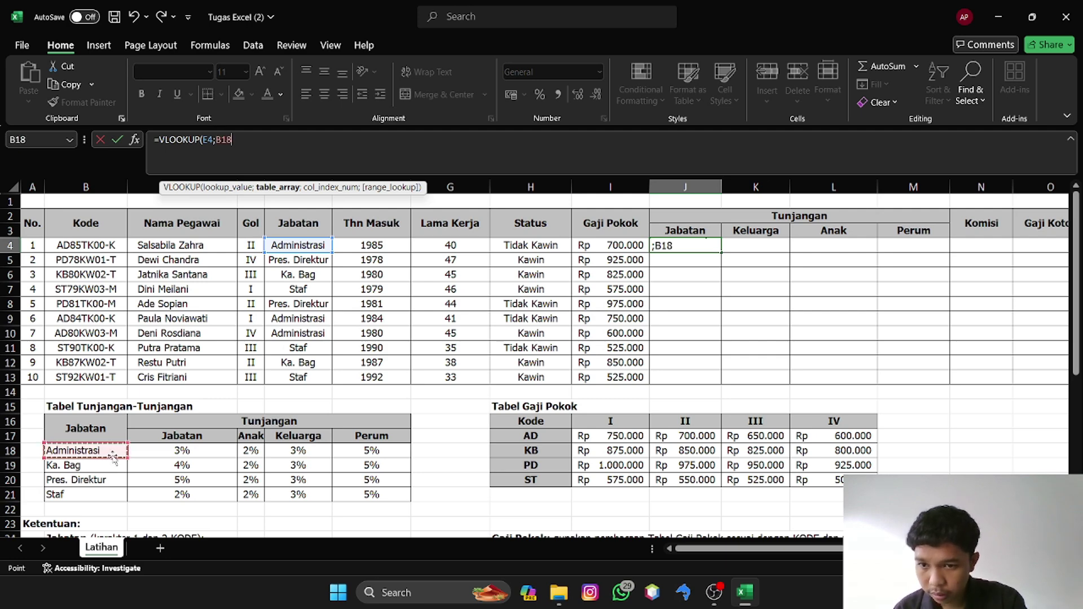
{"action": "left_click_drag", "start_coordinate": [99, 450], "coordinate": [391, 498]}
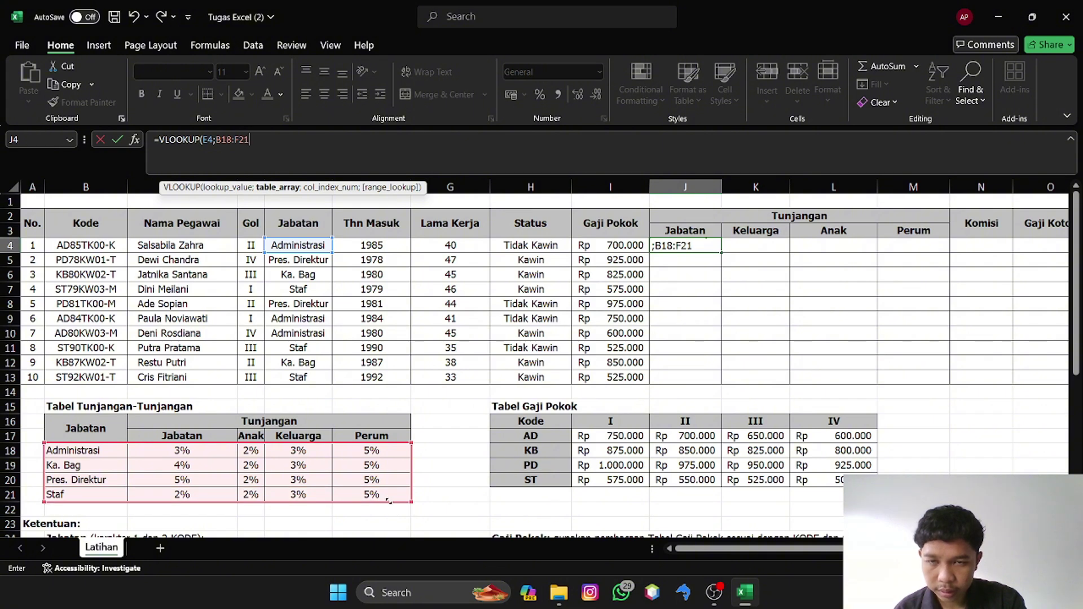
{"action": "left_click", "coordinate": [218, 140]}
{"action": "type", "text": "$"}
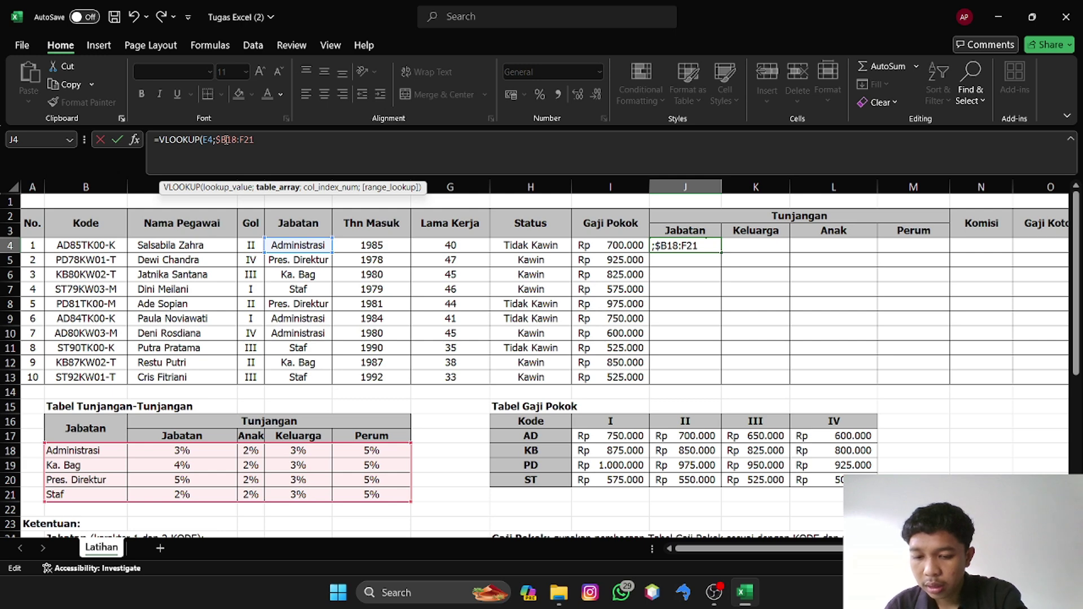
{"action": "left_click", "coordinate": [226, 140]}
{"action": "type", "text": "$"}
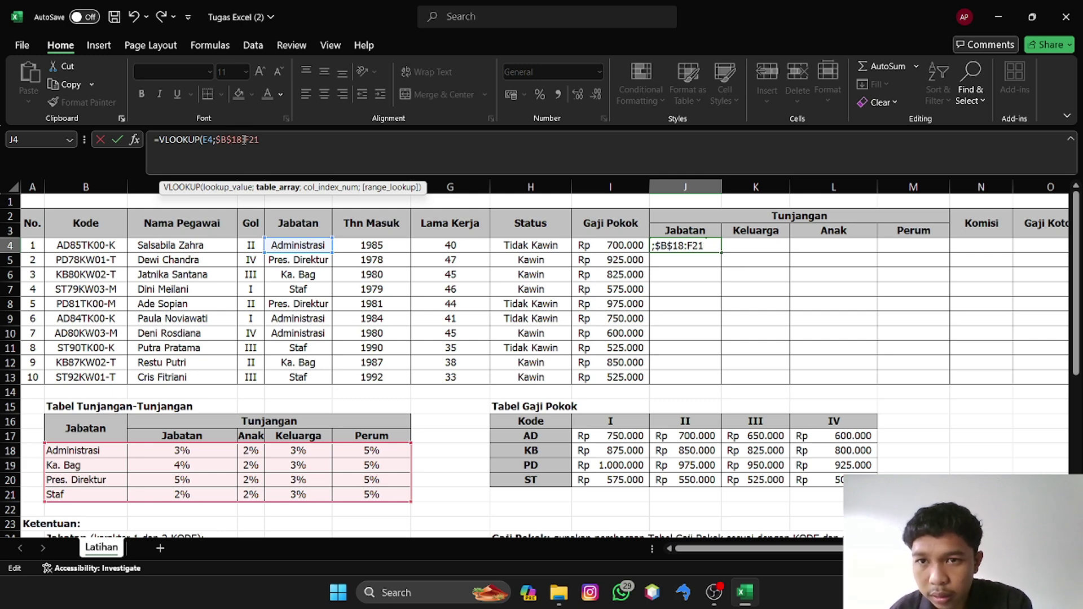
{"action": "left_click", "coordinate": [243, 140]}
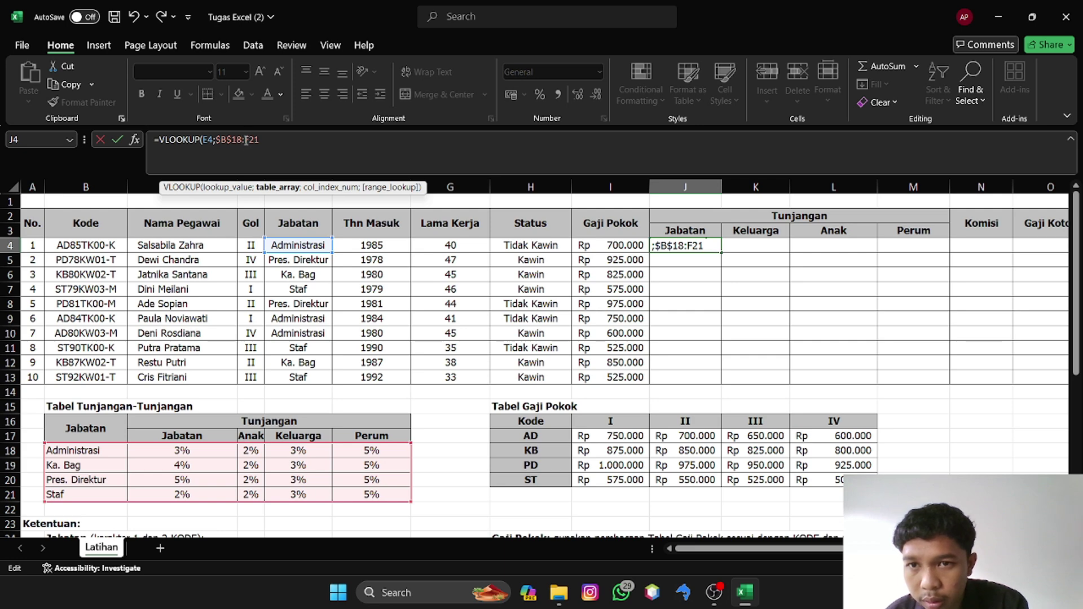
{"action": "left_click", "coordinate": [248, 140]}
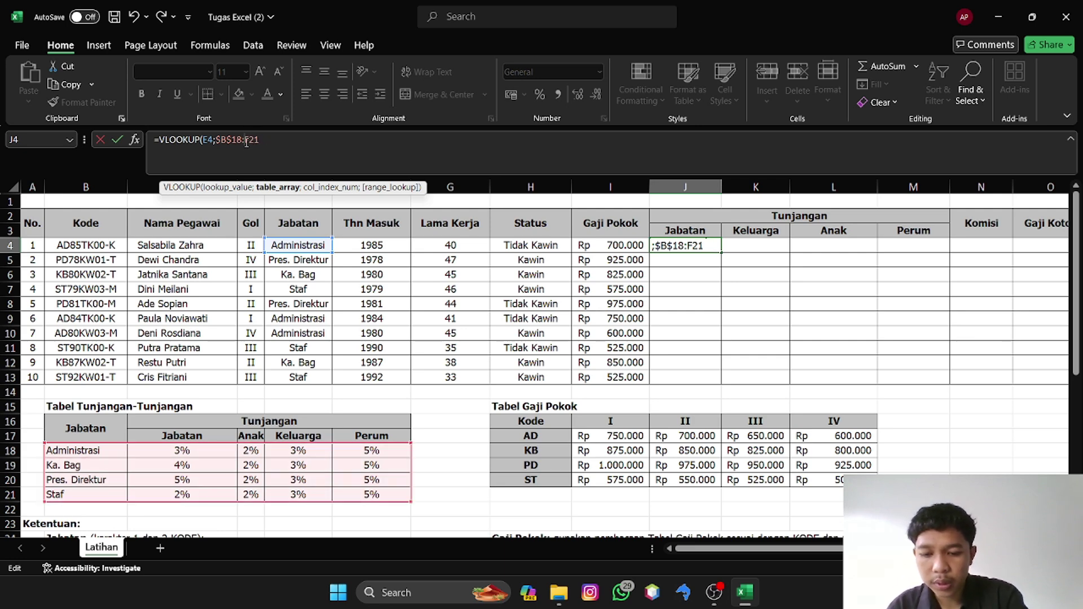
{"action": "type", "text": "$"}
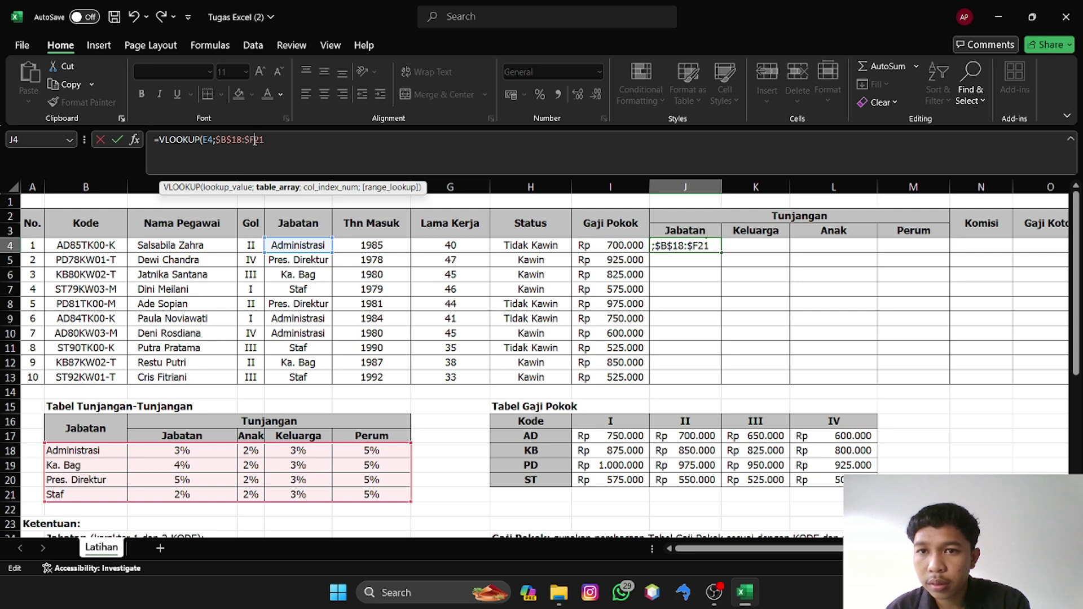
{"action": "left_click", "coordinate": [256, 144]}
{"action": "type", "text": "$21"}
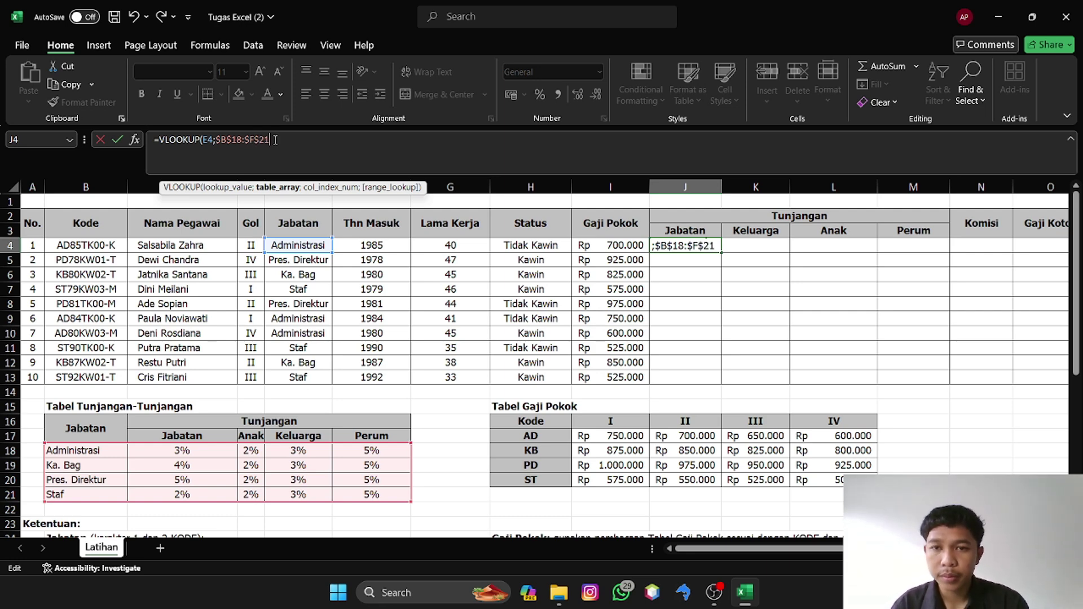
- Complete the VLOOKUP in J4 with column index 2 and FALSE for an exact match
{"action": "type", "text": ";"}
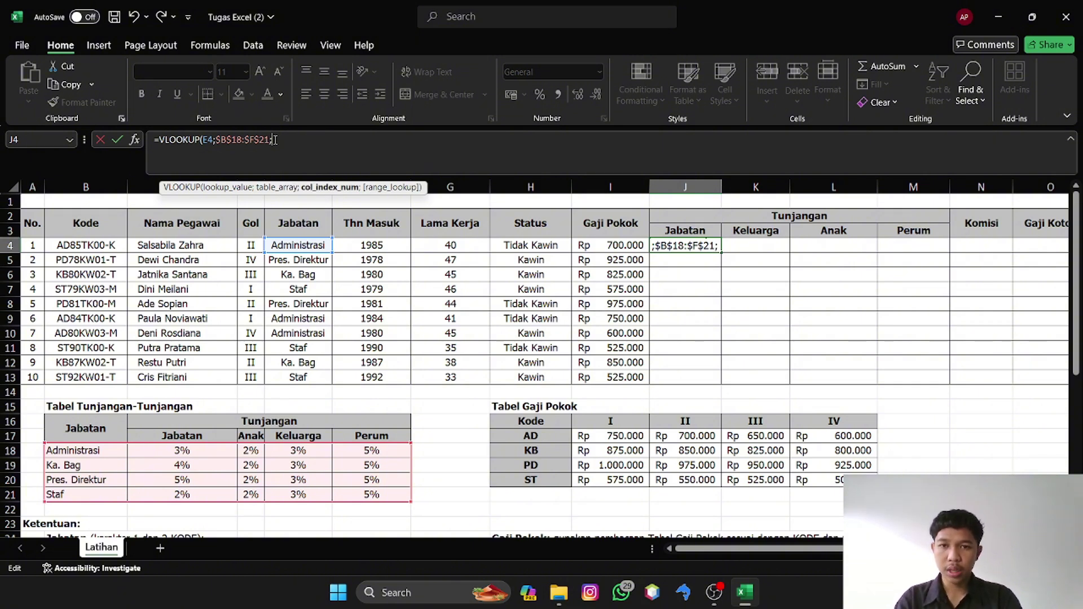
{"action": "type", "text": "2"}
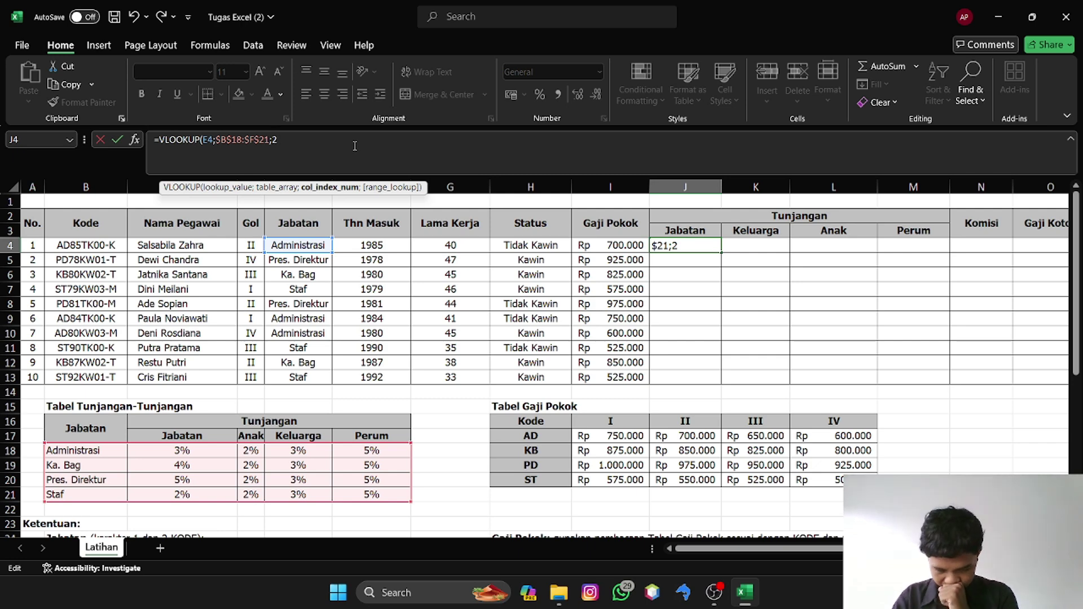
{"action": "type", "text": ";f"}
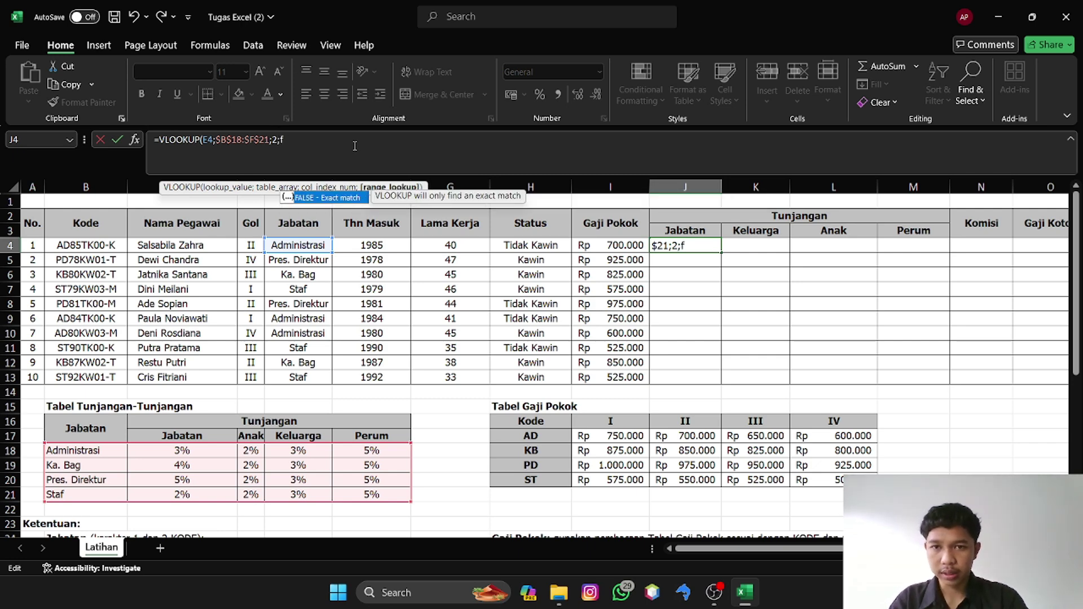
{"action": "double_click", "coordinate": [327, 196]}
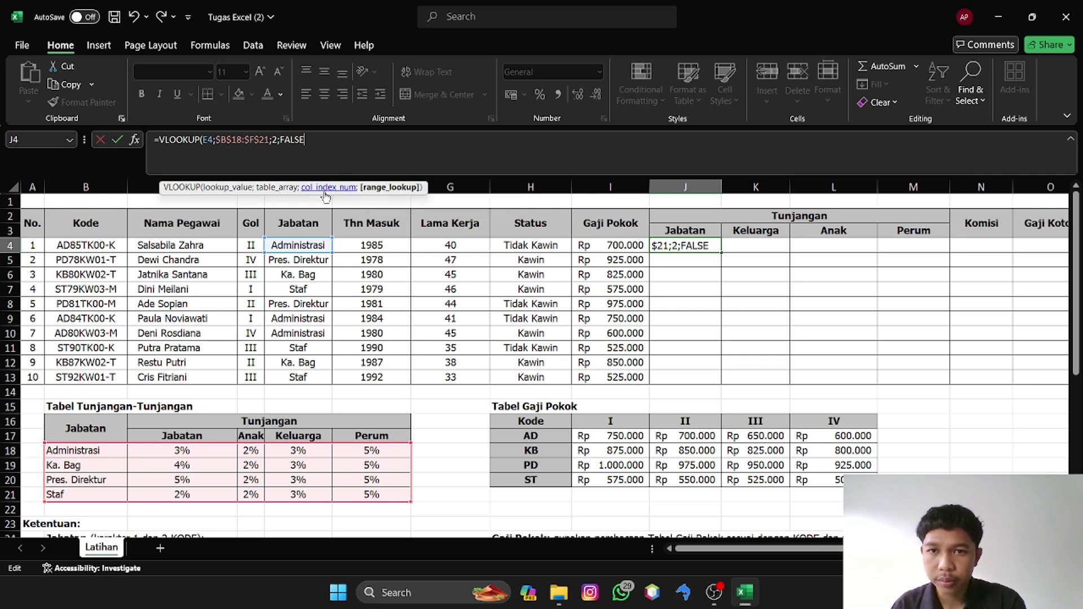
{"action": "type", "text": ")"}
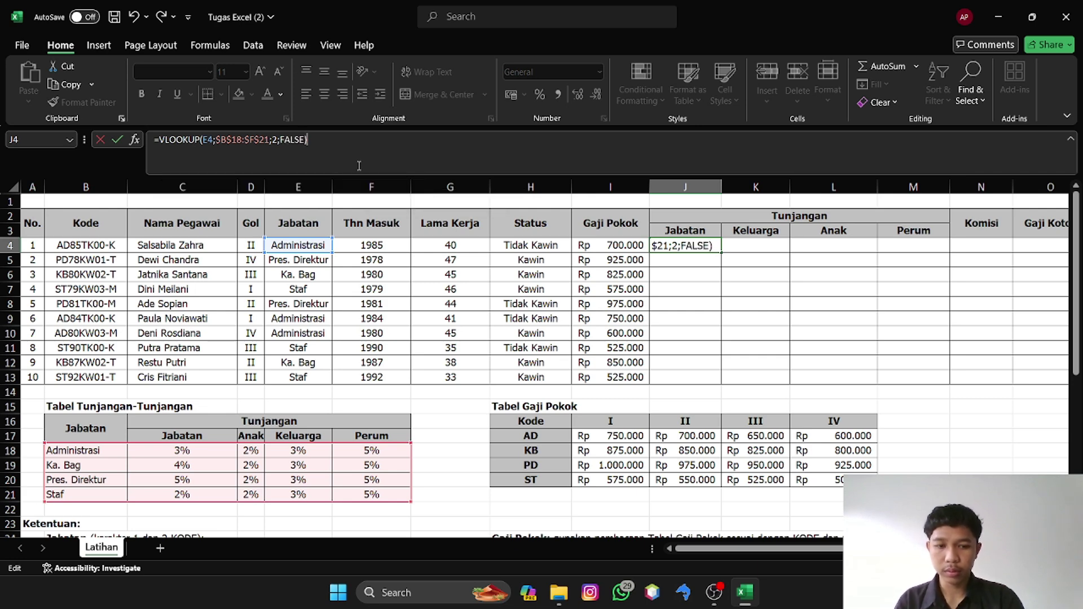
- Multiply the VLOOKUP result in J4 by the Gaji Pokok in I4 and fill the formula down to J13
{"action": "type", "text": "*"}
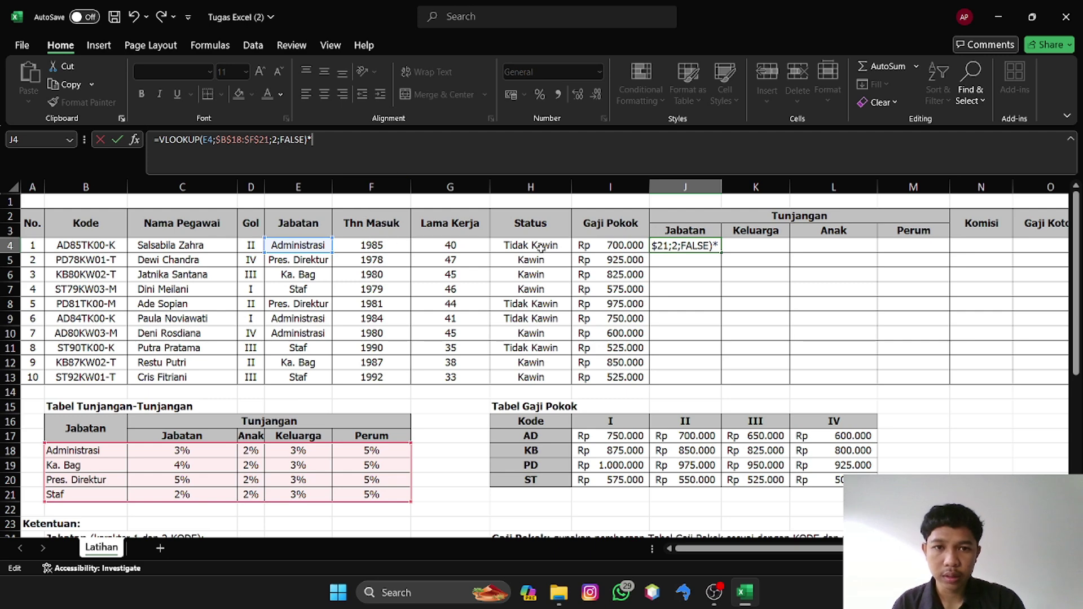
{"action": "left_click", "coordinate": [588, 247]}
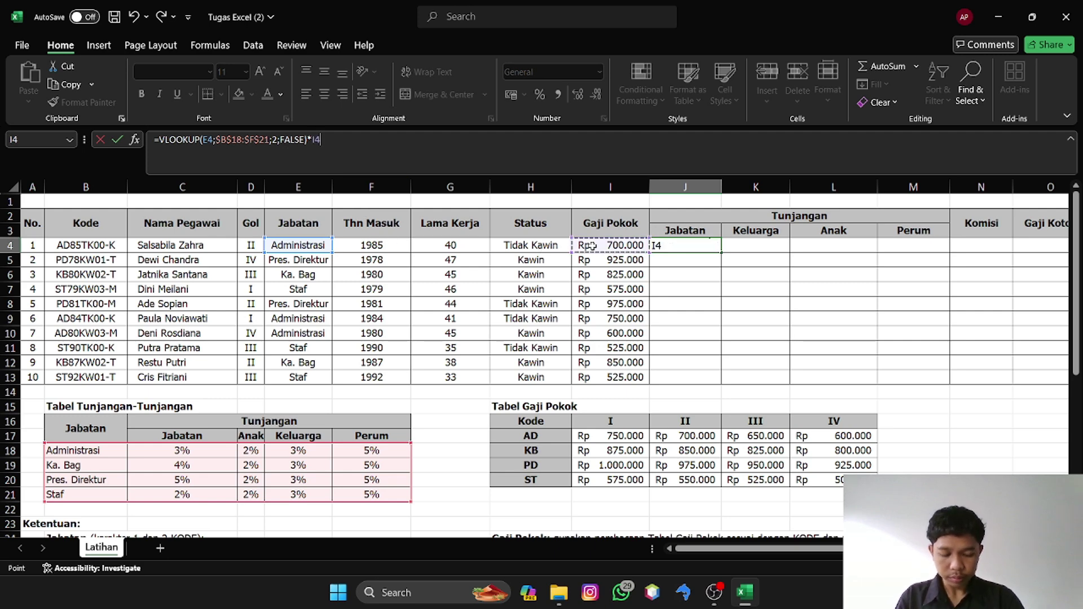
{"action": "key", "text": "Return"}
{"action": "left_click", "coordinate": [684, 242]}
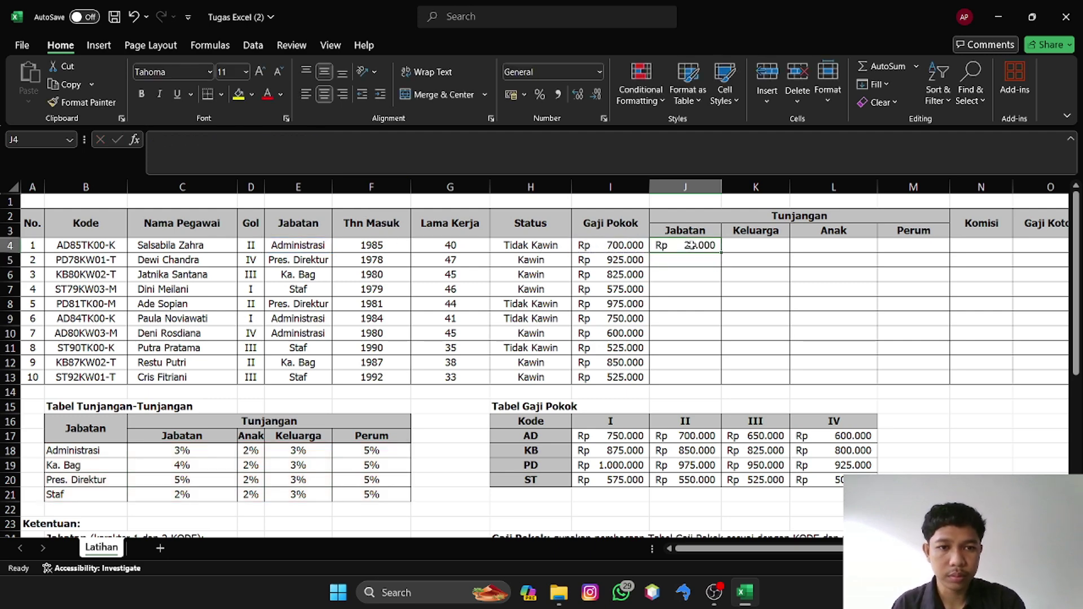
{"action": "left_click_drag", "start_coordinate": [721, 252], "coordinate": [709, 387]}
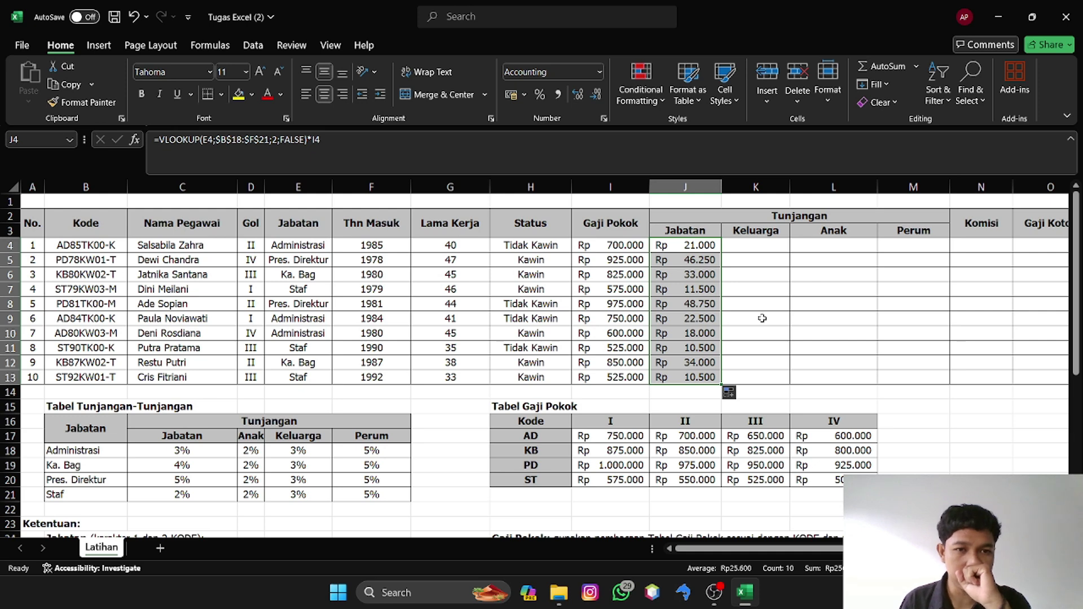
- Start an IF formula in K4, the first Tunjangan Keluarga cell, with the Status cell H4 as the value tested
{"action": "left_click", "coordinate": [744, 246]}
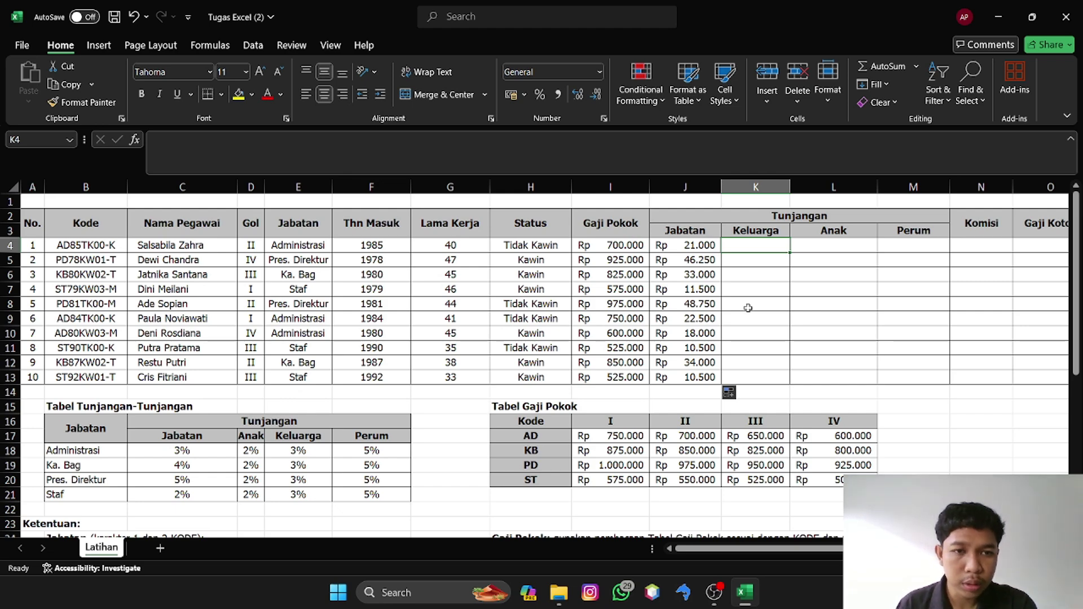
{"action": "scroll", "coordinate": [749, 307], "scroll_direction": "down", "scroll_amount": 1}
{"action": "scroll", "coordinate": [749, 308], "scroll_direction": "up", "scroll_amount": 1}
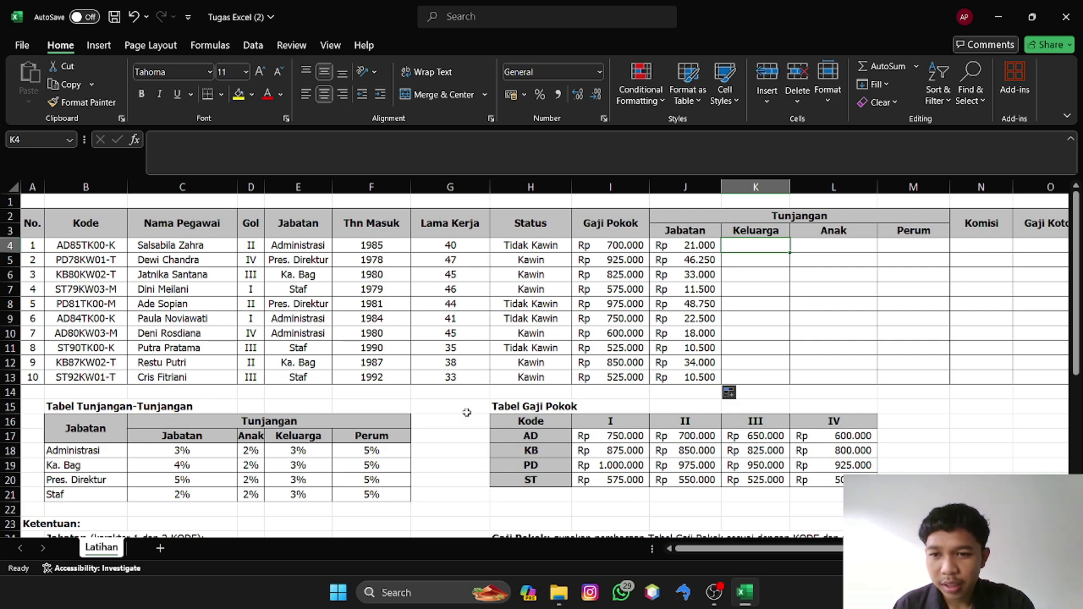
{"action": "scroll", "coordinate": [427, 469], "scroll_direction": "down", "scroll_amount": 2}
{"action": "scroll", "coordinate": [428, 470], "scroll_direction": "down", "scroll_amount": 2}
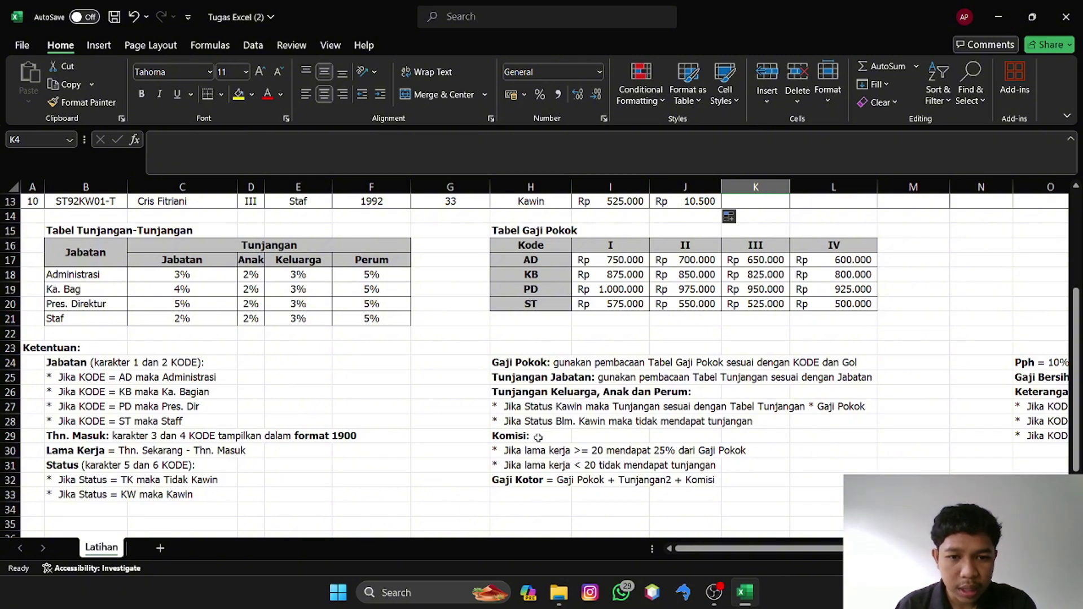
{"action": "scroll", "coordinate": [597, 422], "scroll_direction": "up", "scroll_amount": 4}
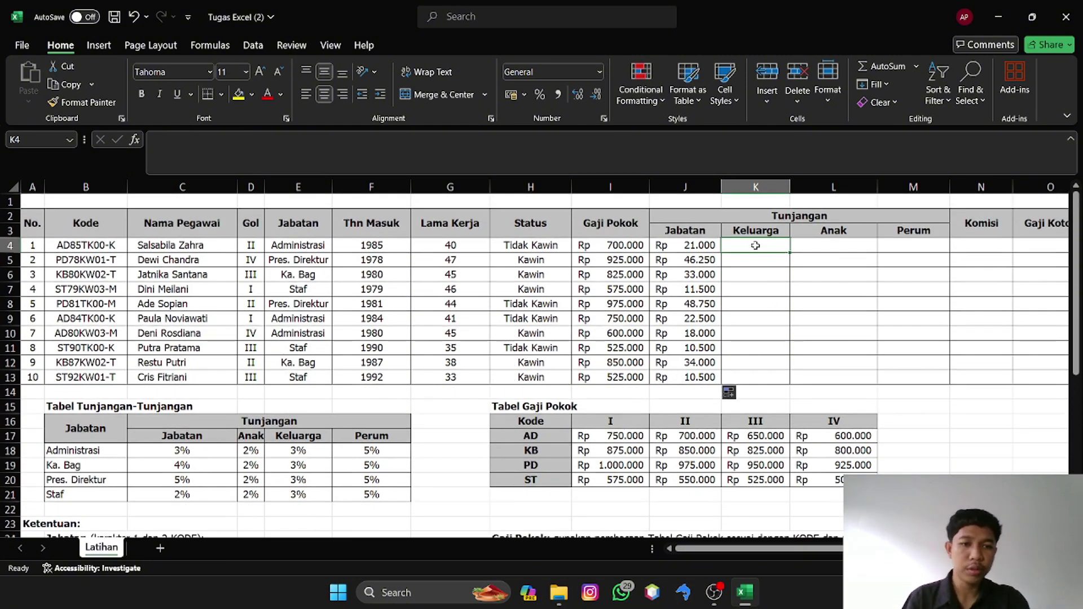
{"action": "left_click", "coordinate": [636, 173]}
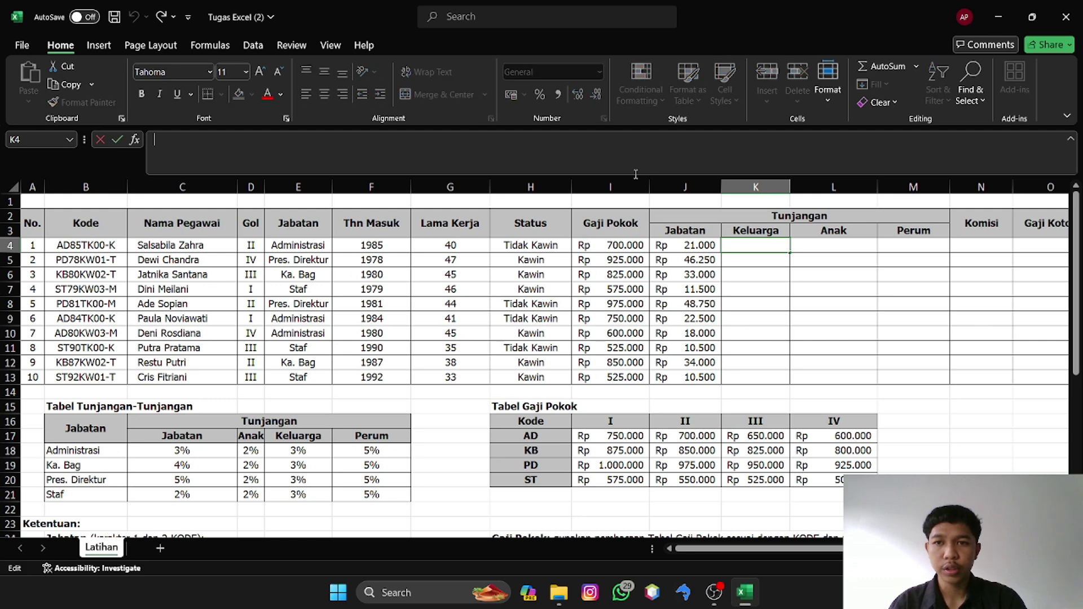
{"action": "type", "text": "=if"}
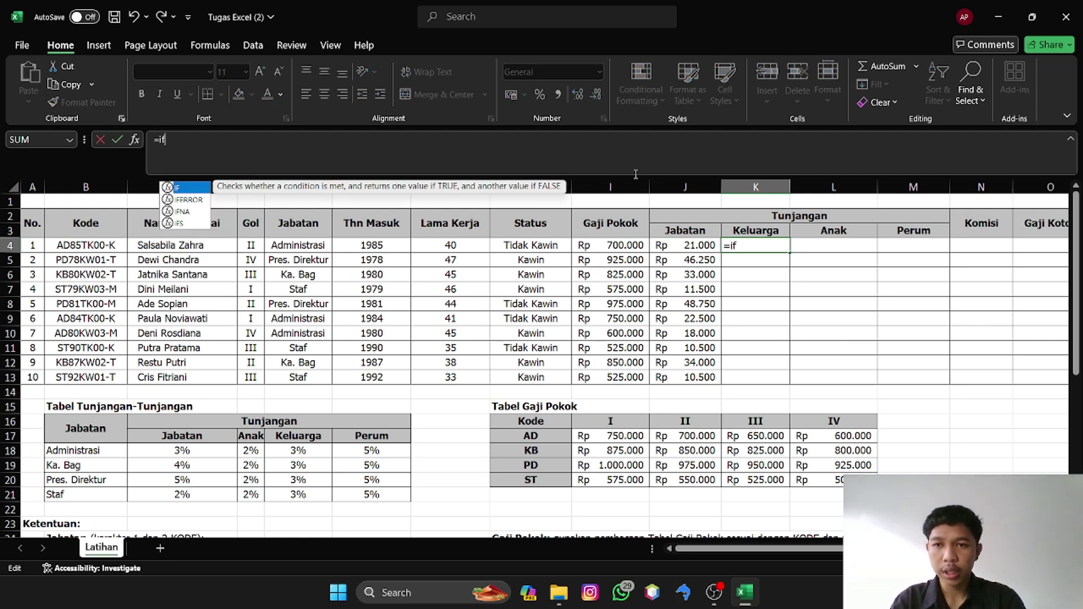
{"action": "double_click", "coordinate": [184, 189]}
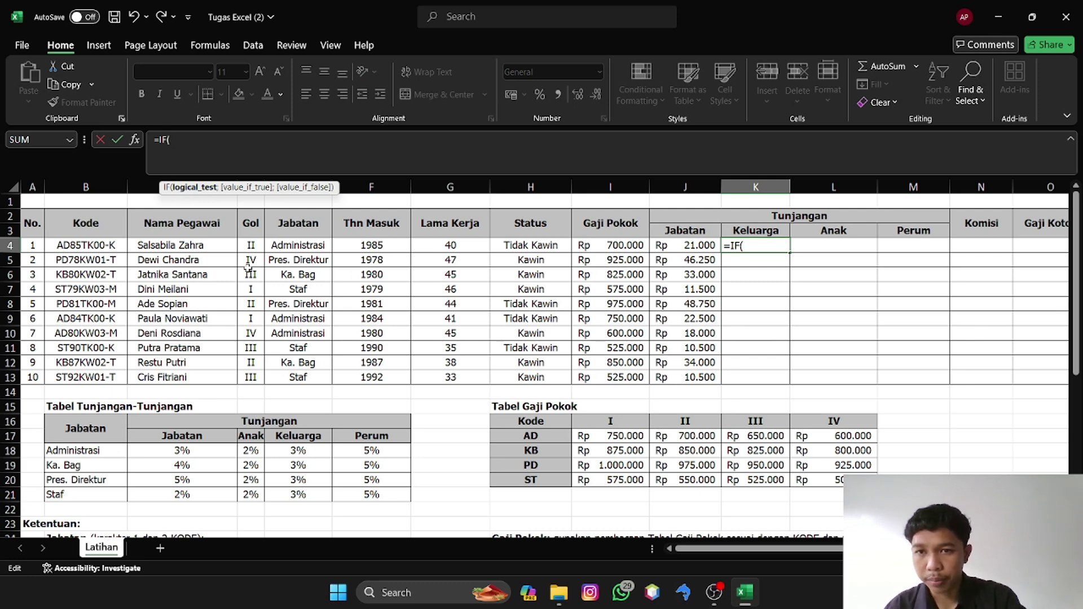
{"action": "left_click", "coordinate": [522, 248]}
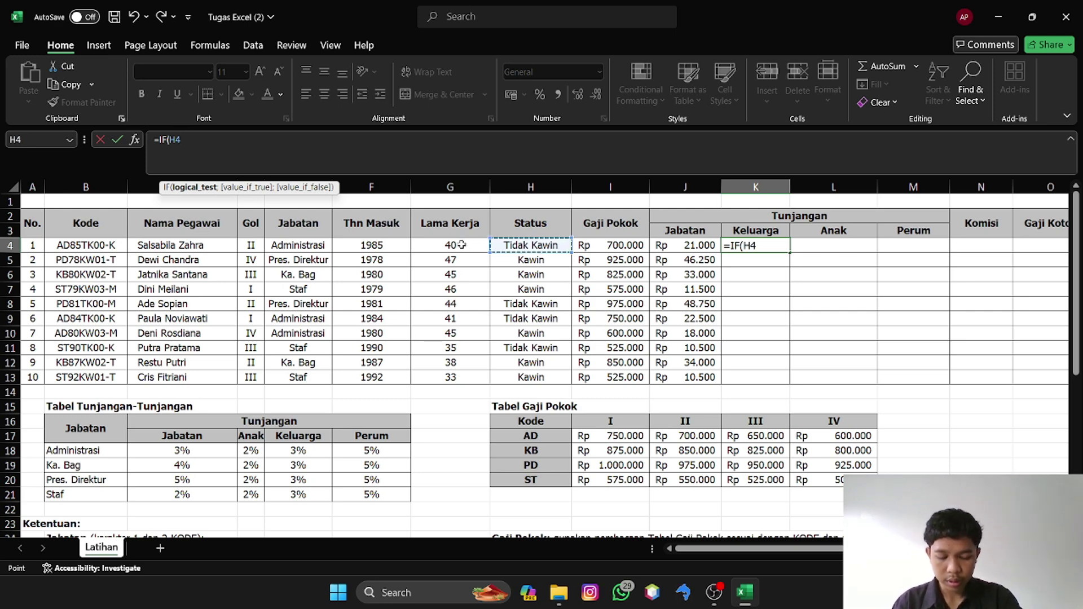
- Make the IF condition H4="Tidak Kawin" and return 0 when it is true
{"action": "type", "text": "="}
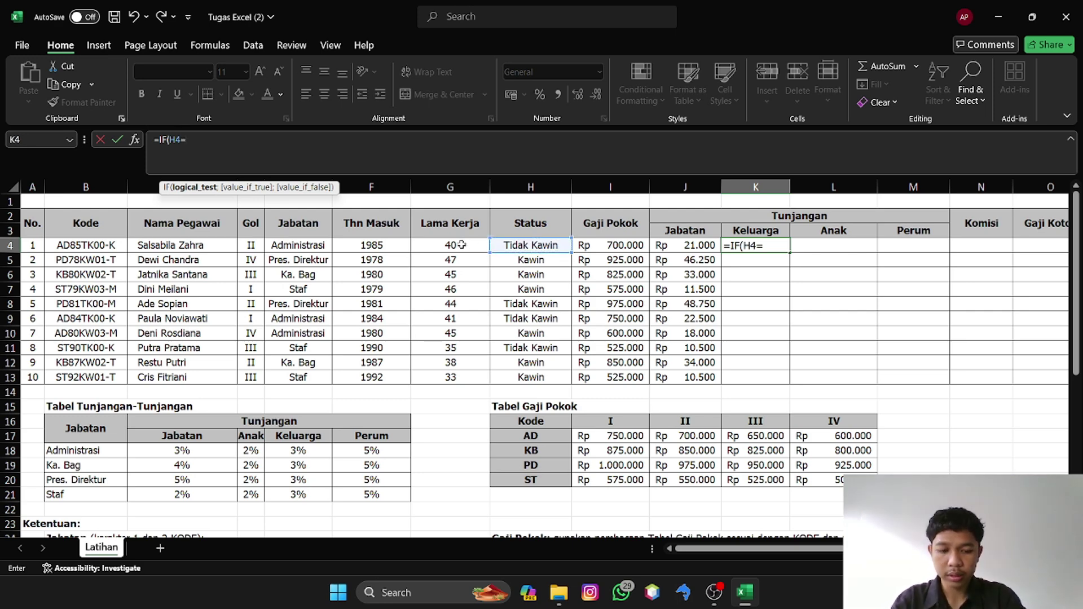
{"action": "type", "text": "\"Tid"}
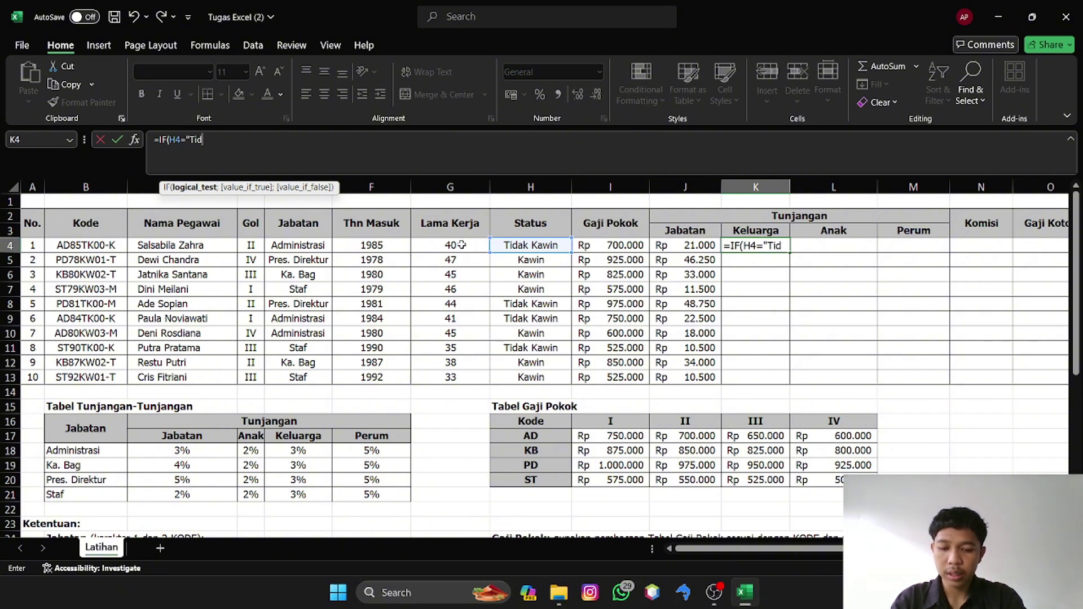
{"action": "type", "text": "ak Kawin"}
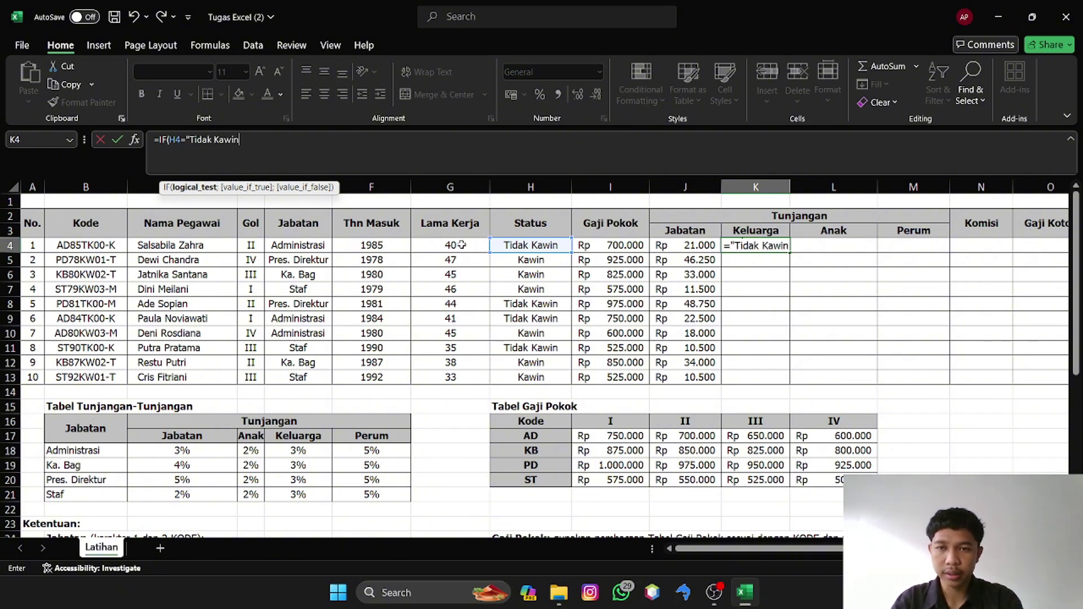
{"action": "type", "text": "\";"}
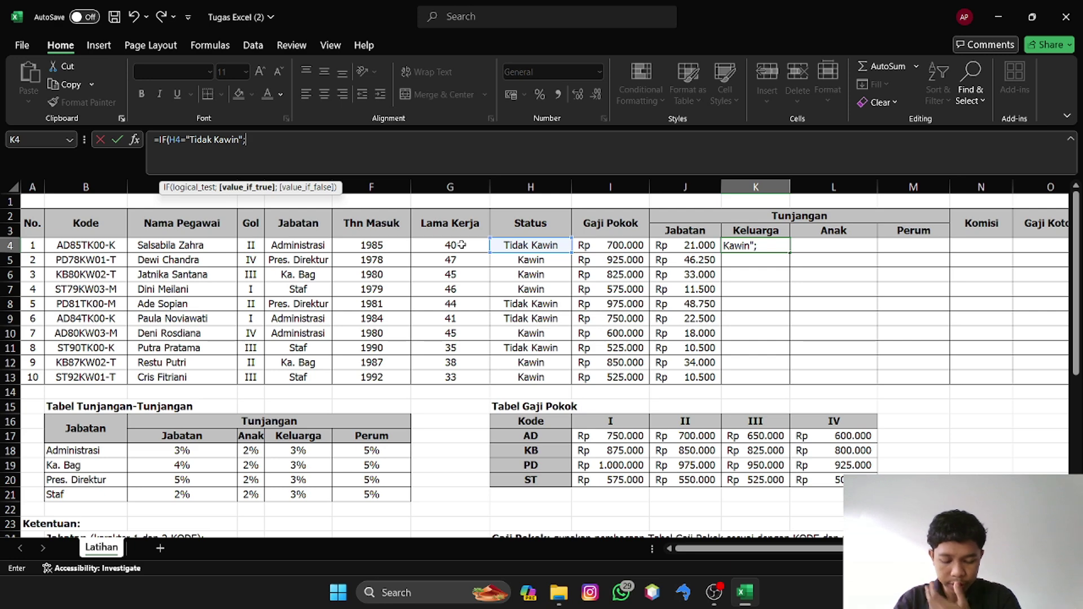
{"action": "type", "text": "0"}
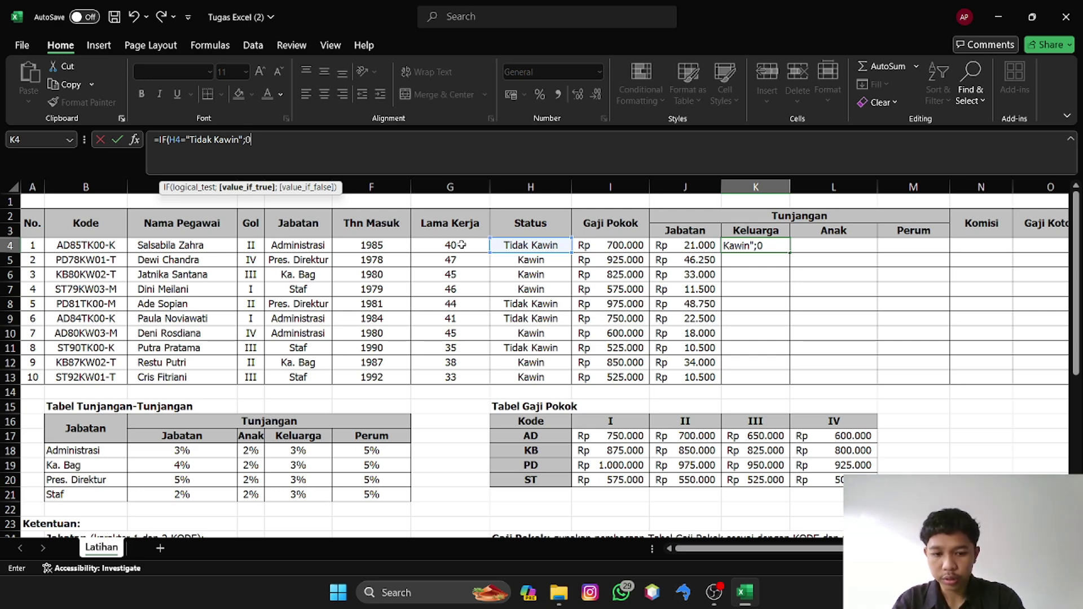
{"action": "type", "text": ";"}
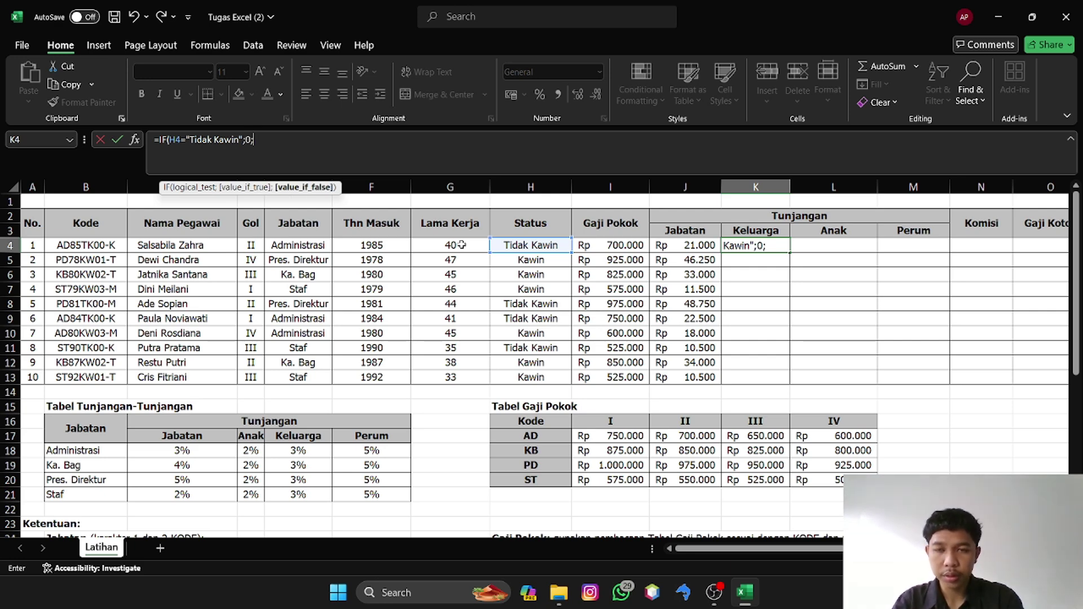
- Begin a nested VLOOKUP as the value-if-false argument of the IF formula in K4
{"action": "type", "text": "=v"}
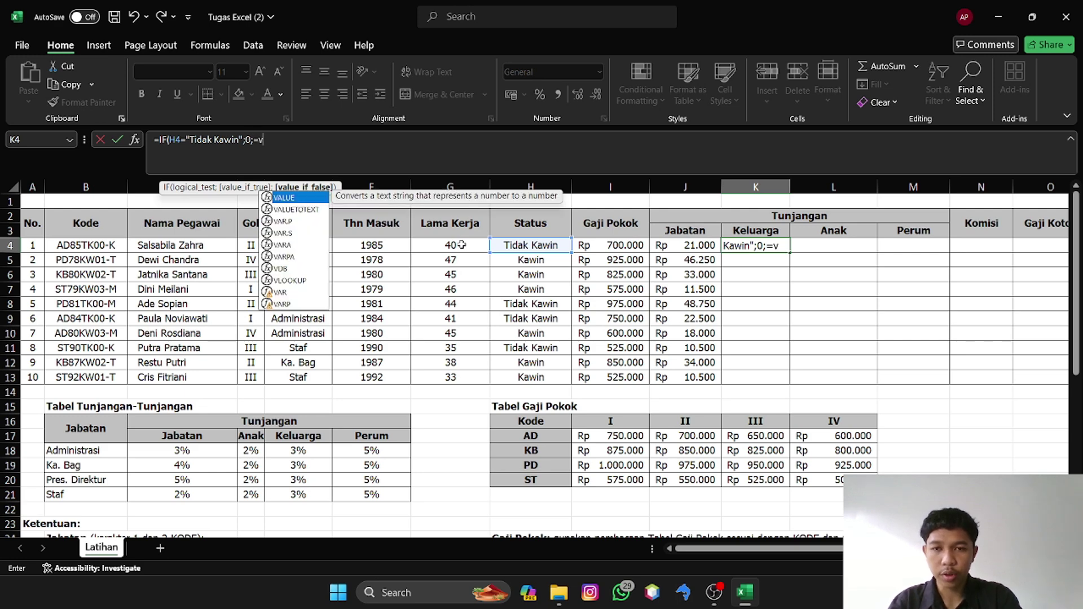
{"action": "type", "text": "lo"}
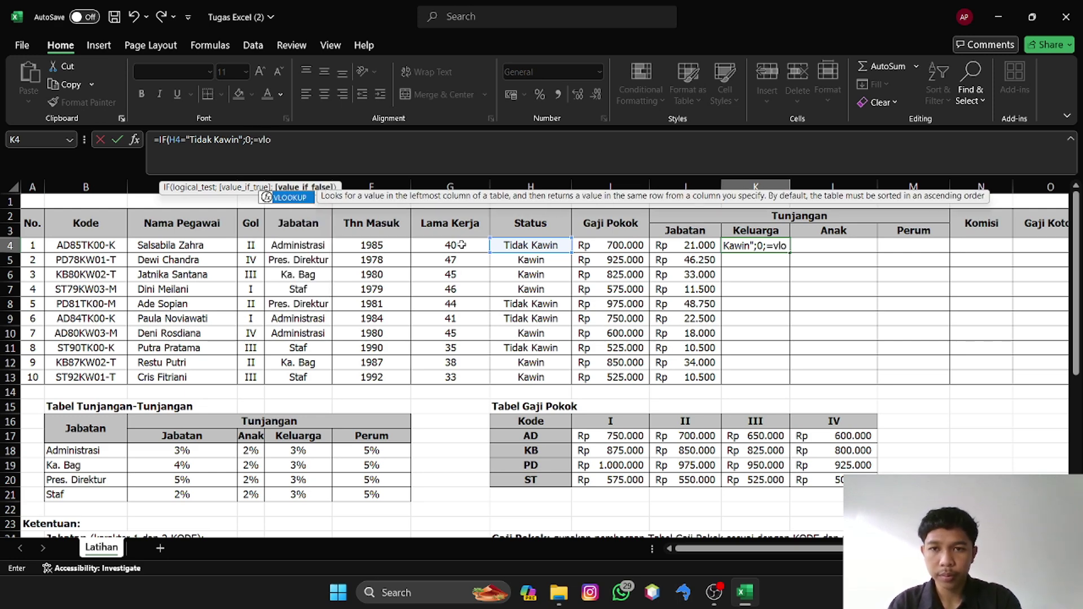
{"action": "double_click", "coordinate": [297, 198]}
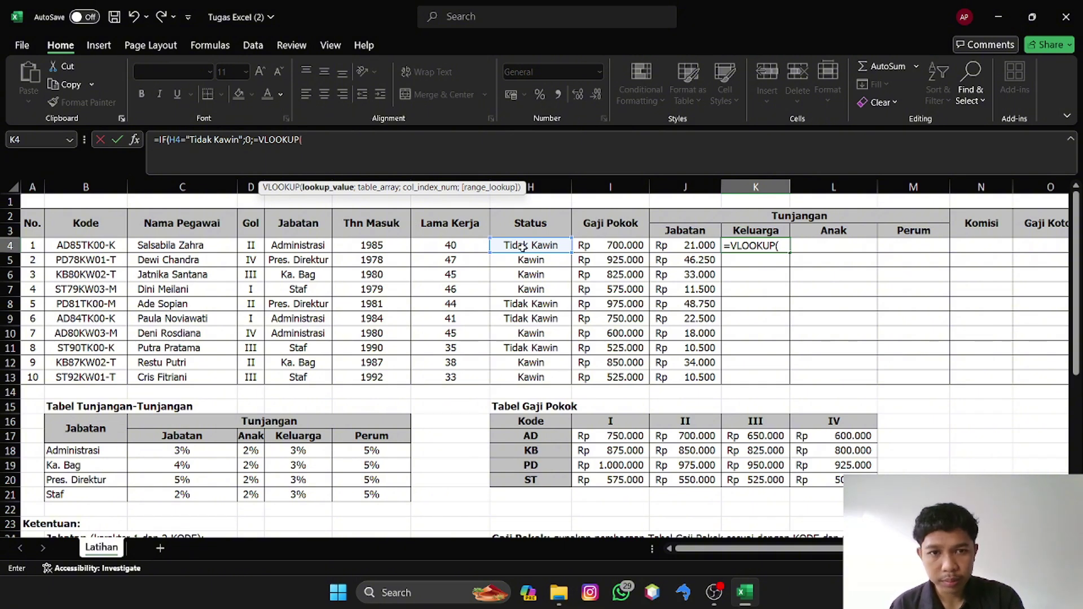
{"action": "left_click", "coordinate": [327, 244]}
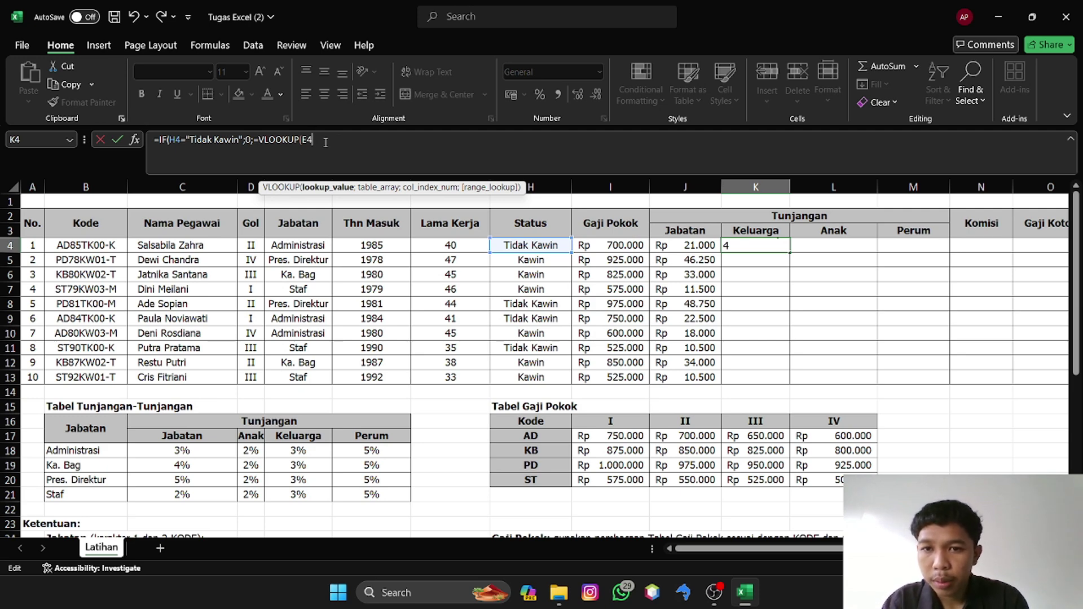
{"action": "type", "text": ";"}
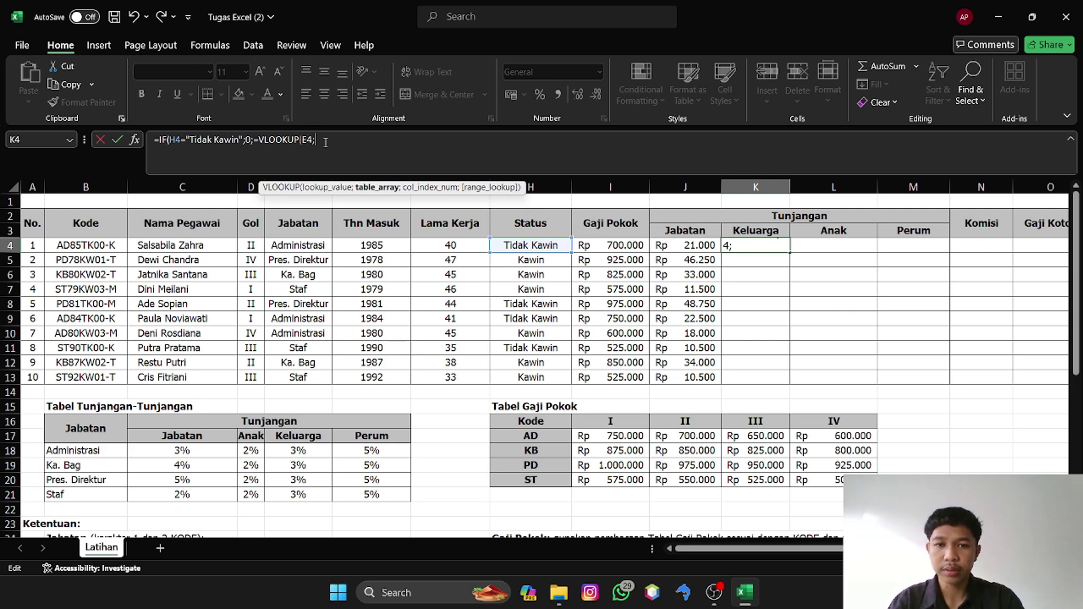
{"action": "left_click", "coordinate": [113, 481]}
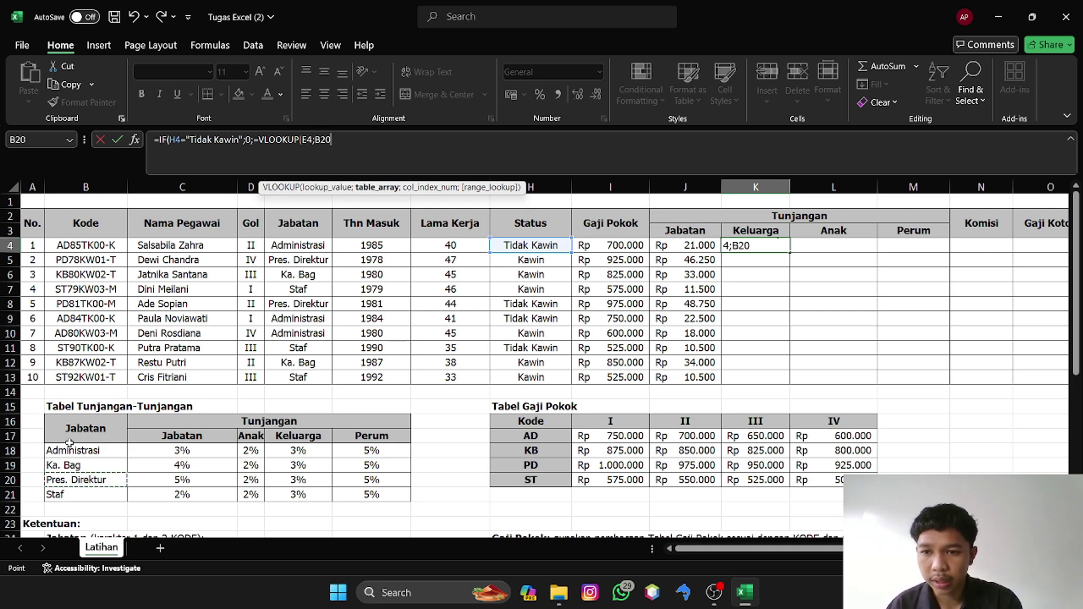
{"action": "left_click", "coordinate": [101, 451]}
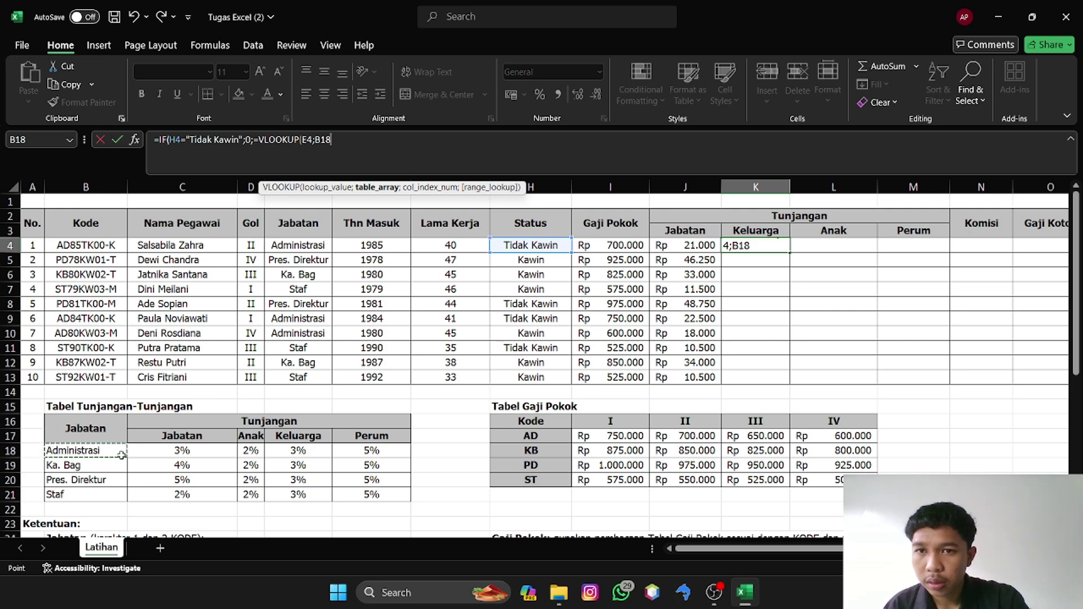
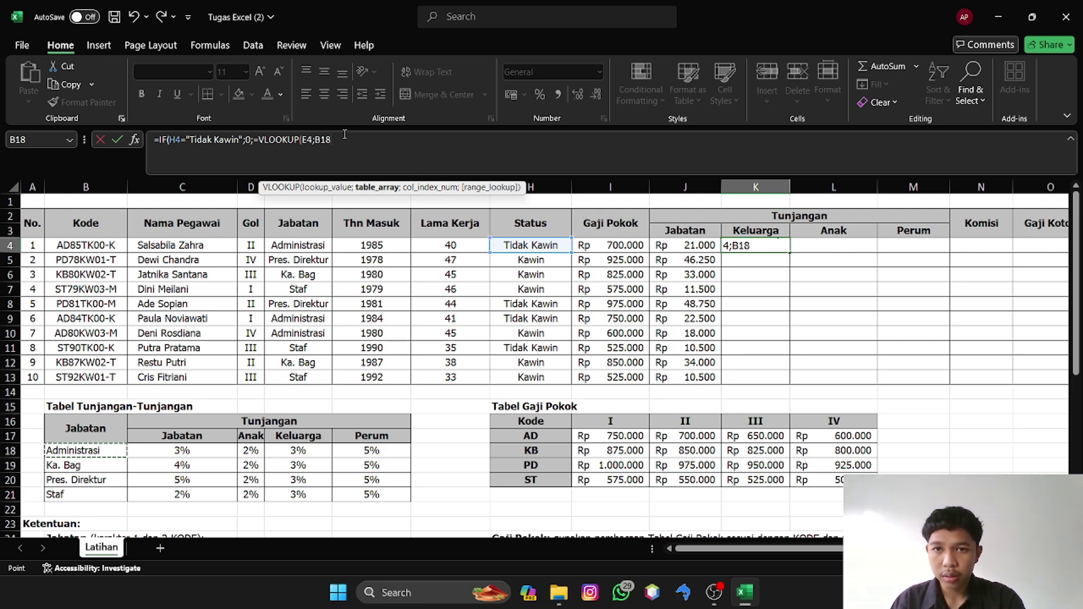
{"action": "key", "text": "BackSpace"}
{"action": "key", "text": "BackSpace"}
{"action": "key", "text": "BackSpace"}
{"action": "key", "text": "BackSpace"}
{"action": "key", "text": "BackSpace"}
{"action": "key", "text": "BackSpace"}
{"action": "key", "text": "BackSpace"}
{"action": "key", "text": "BackSpace"}
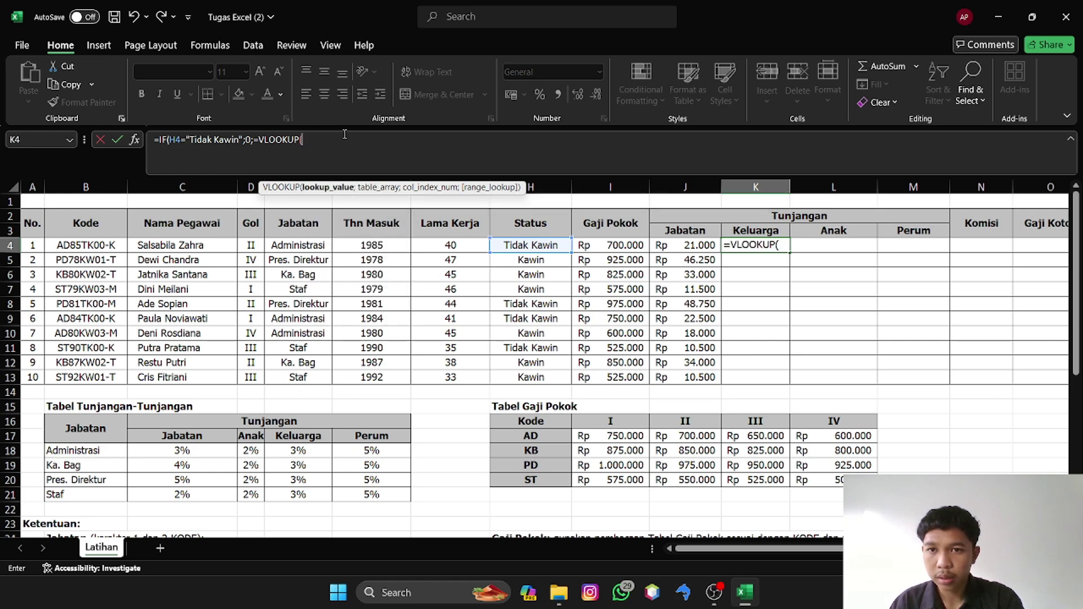
- Rewrite the end of K4's formula without the stray equals sign, so it reads =IF(H4="Tidak Kawin";0;VLOOKUP(
{"action": "key", "text": "BackSpace"}
{"action": "key", "text": "BackSpace"}
{"action": "key", "text": "BackSpace"}
{"action": "key", "text": "BackSpace"}
{"action": "key", "text": "BackSpace"}
{"action": "key", "text": "BackSpace"}
{"action": "key", "text": "BackSpace"}
{"action": "key", "text": "BackSpace"}
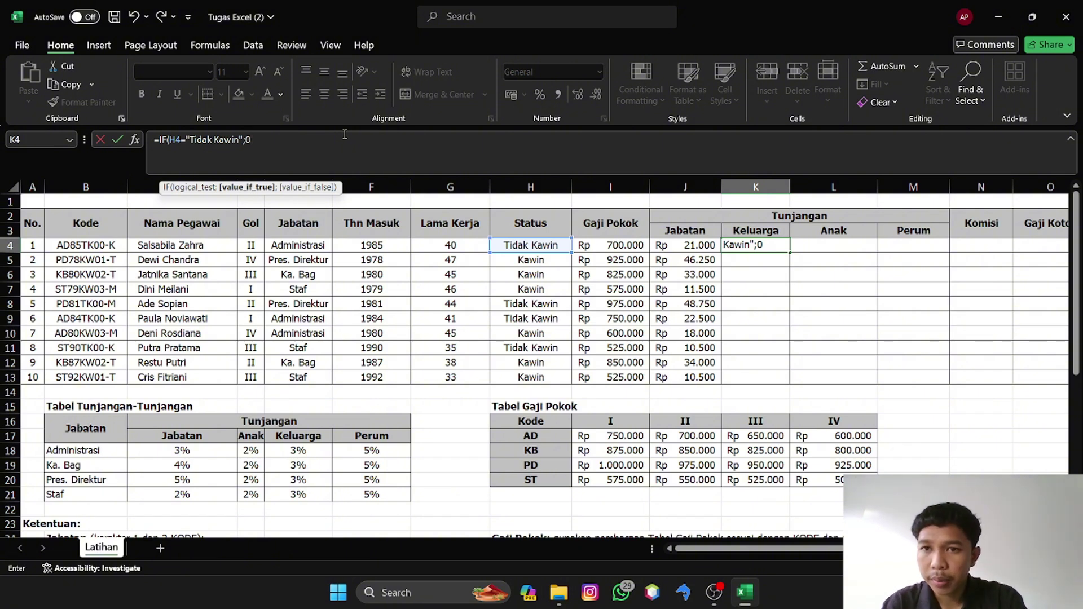
{"action": "key", "text": "BackSpace"}
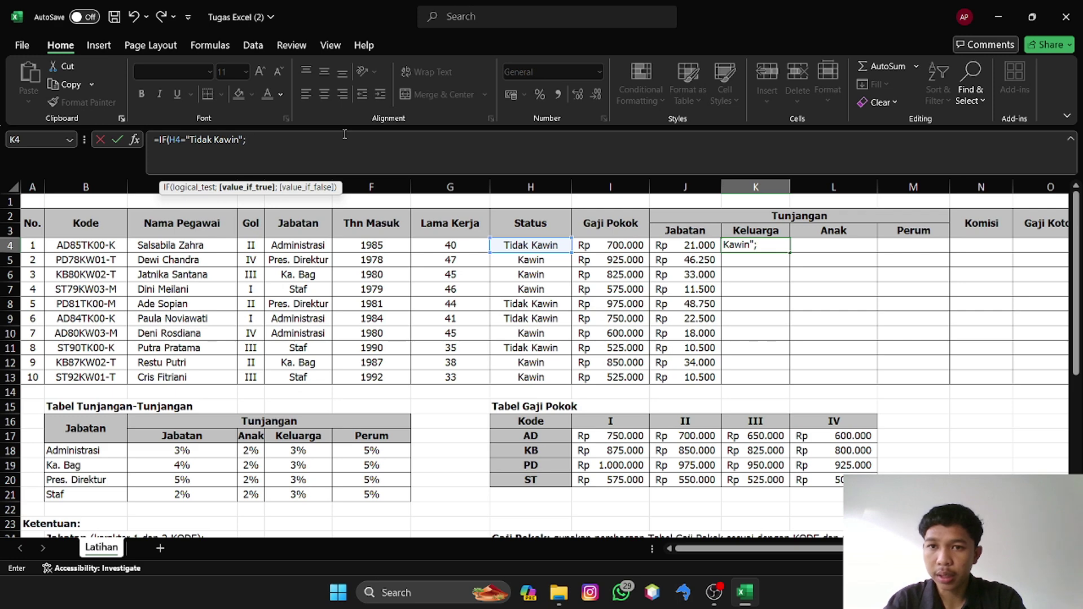
{"action": "type", "text": "0"}
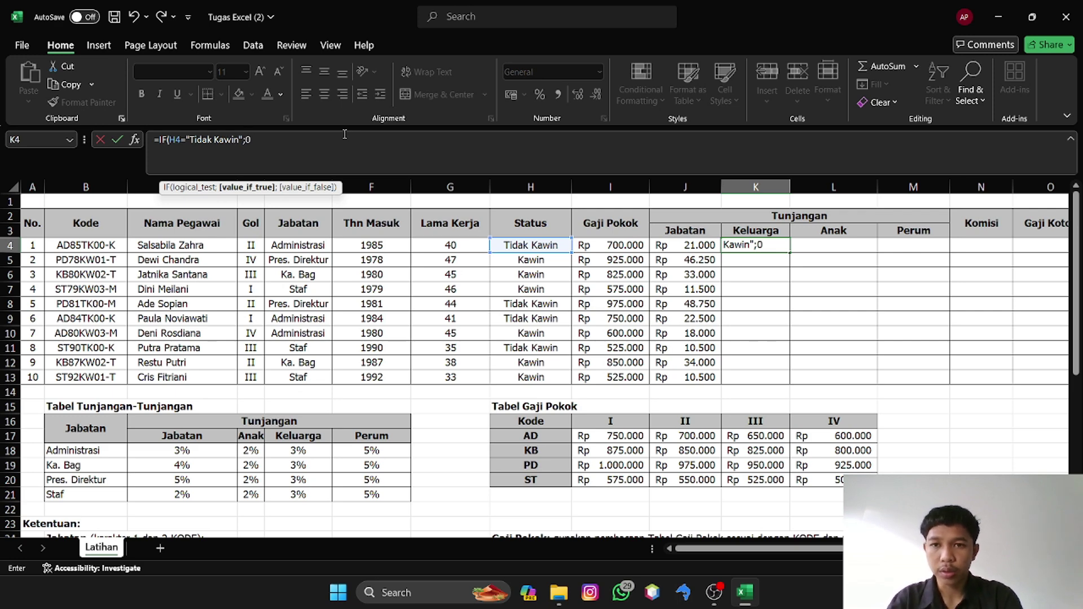
{"action": "type", "text": ";"}
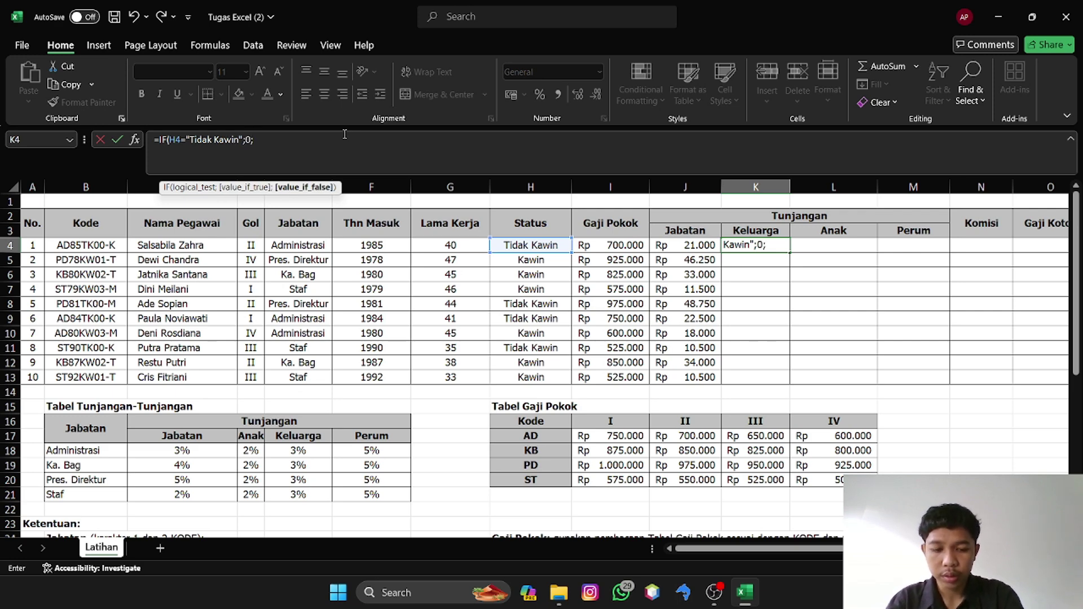
{"action": "type", "text": "vlo"}
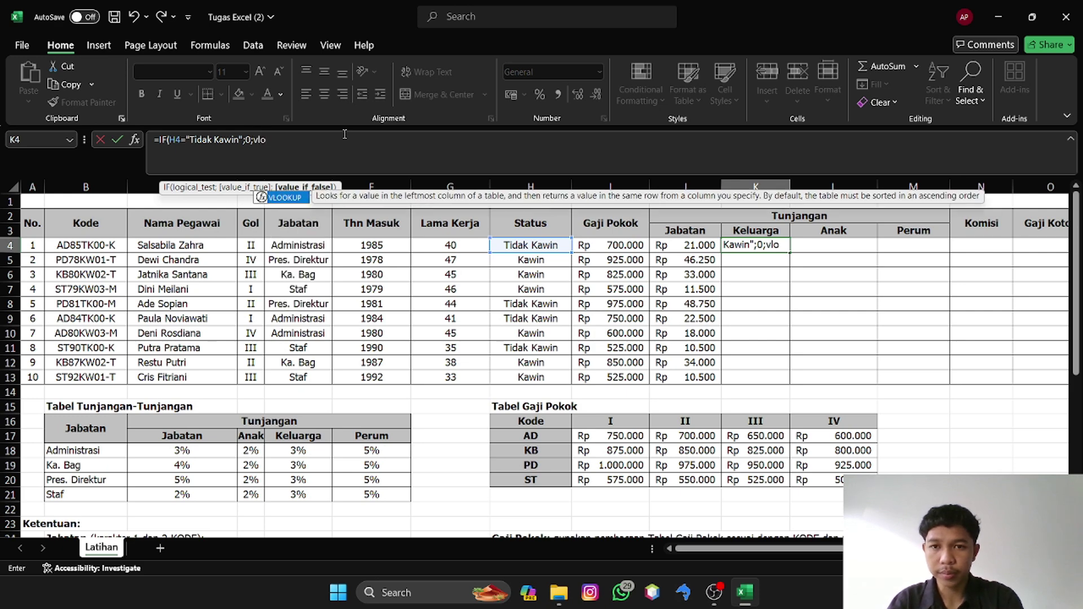
{"action": "double_click", "coordinate": [288, 199]}
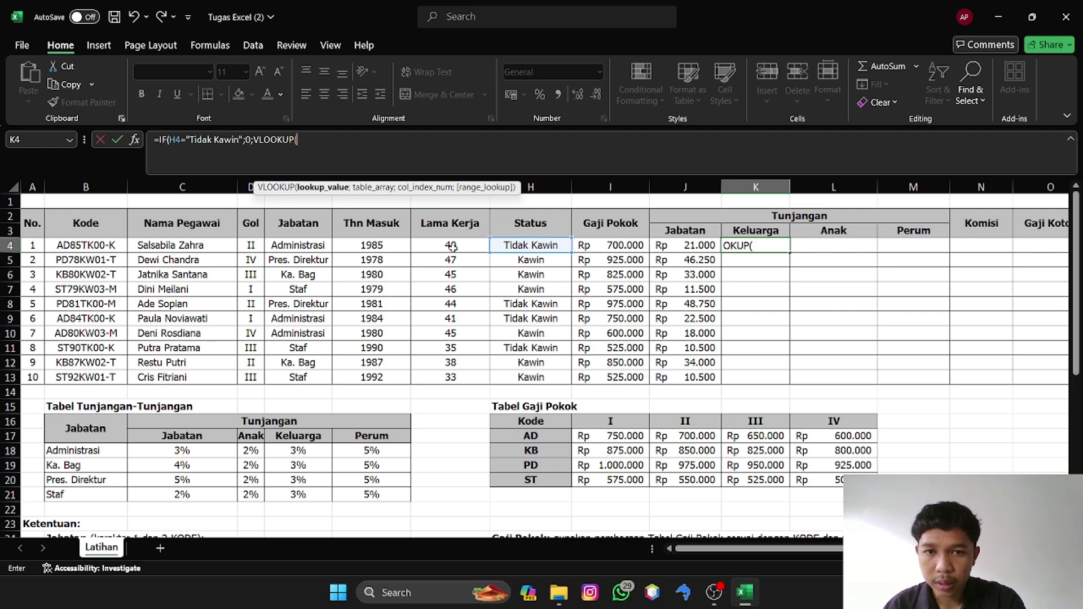
- Give the VLOOKUP in K4 the lookup value E4 and the allowance table range B18:F21
{"action": "left_click", "coordinate": [315, 245]}
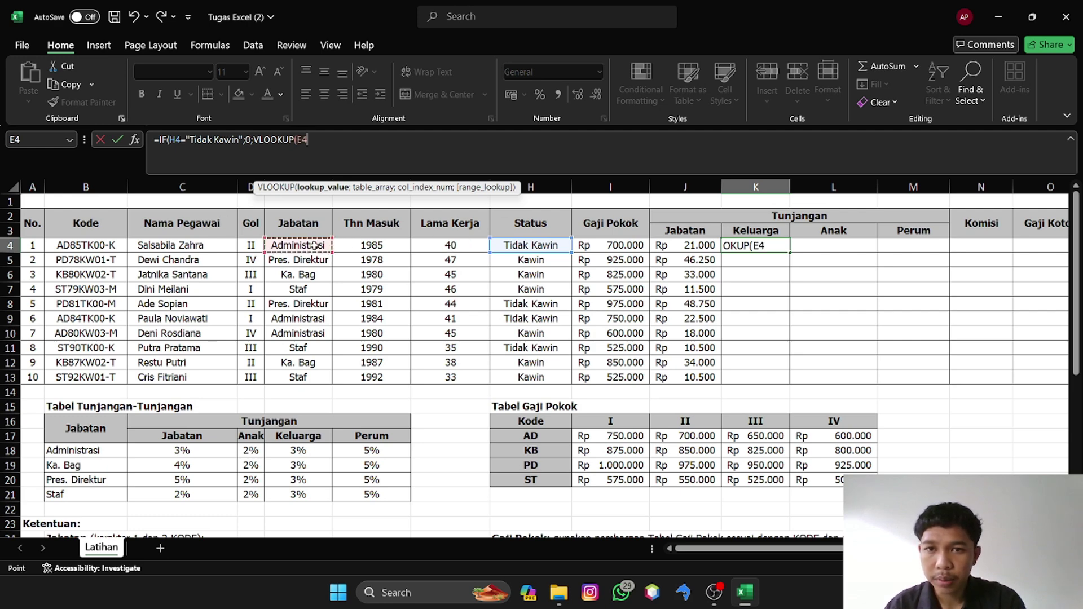
{"action": "type", "text": ";"}
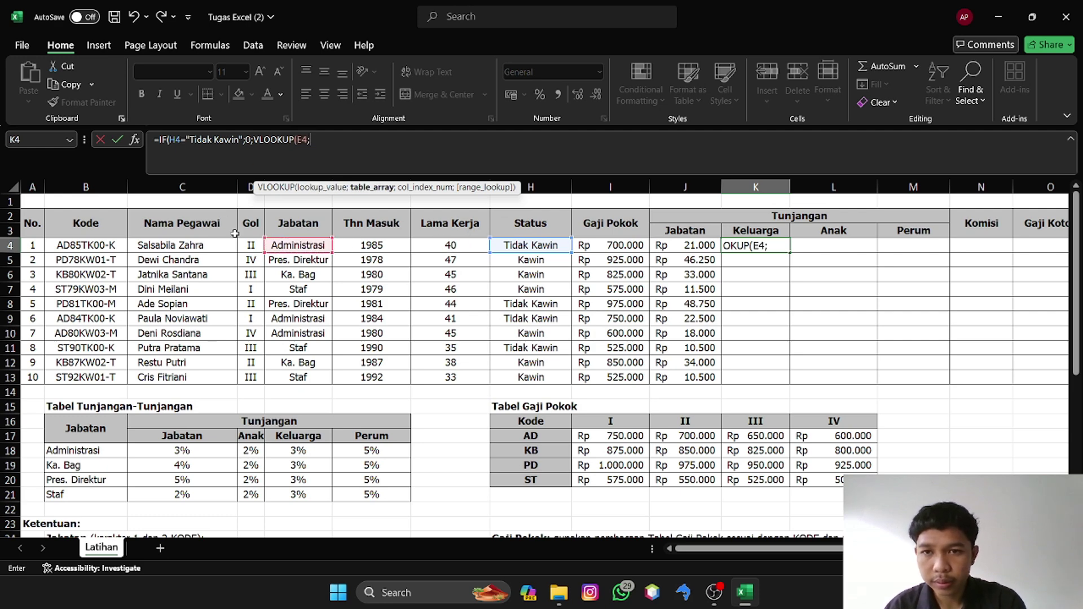
{"action": "left_click", "coordinate": [94, 450]}
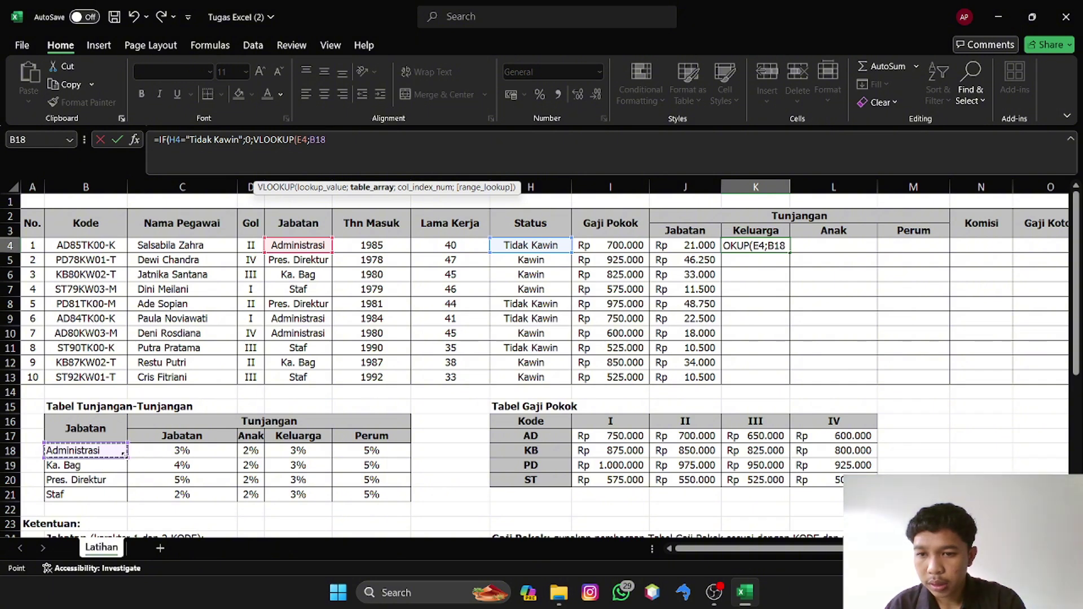
{"action": "left_click_drag", "start_coordinate": [90, 451], "coordinate": [387, 484]}
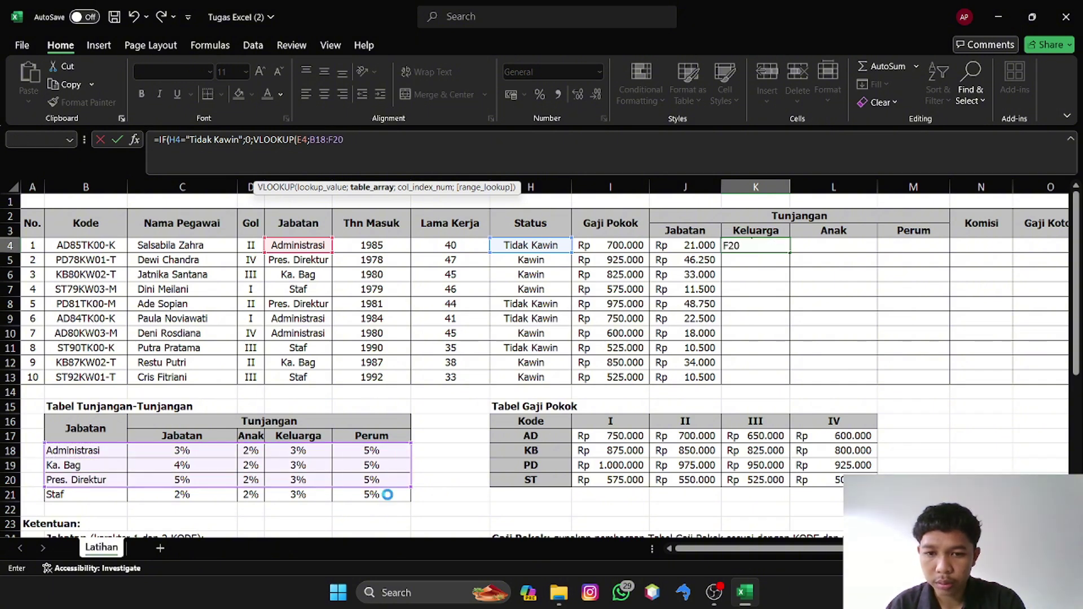
{"action": "key", "text": "Return"}
{"action": "left_click", "coordinate": [654, 278]}
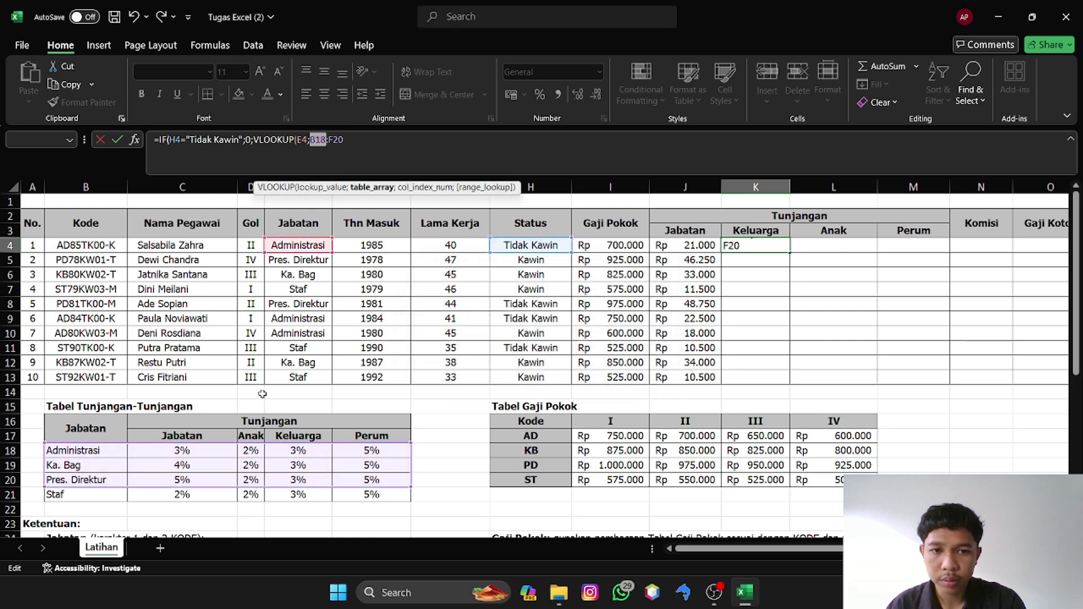
{"action": "left_click", "coordinate": [107, 453]}
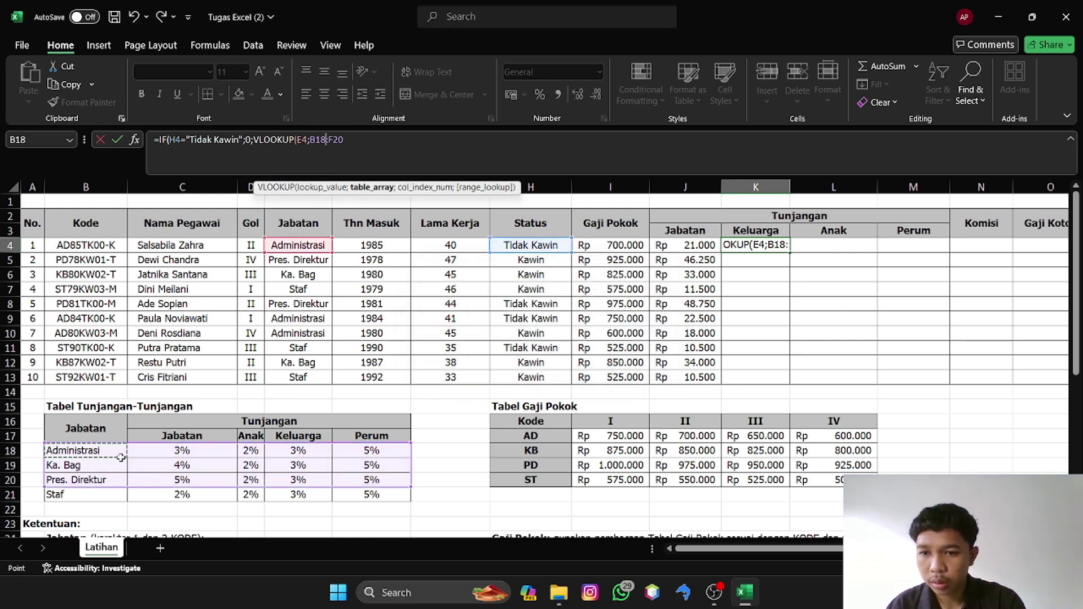
{"action": "left_click", "coordinate": [410, 489]}
{"action": "left_click_drag", "start_coordinate": [410, 493], "coordinate": [409, 504]}
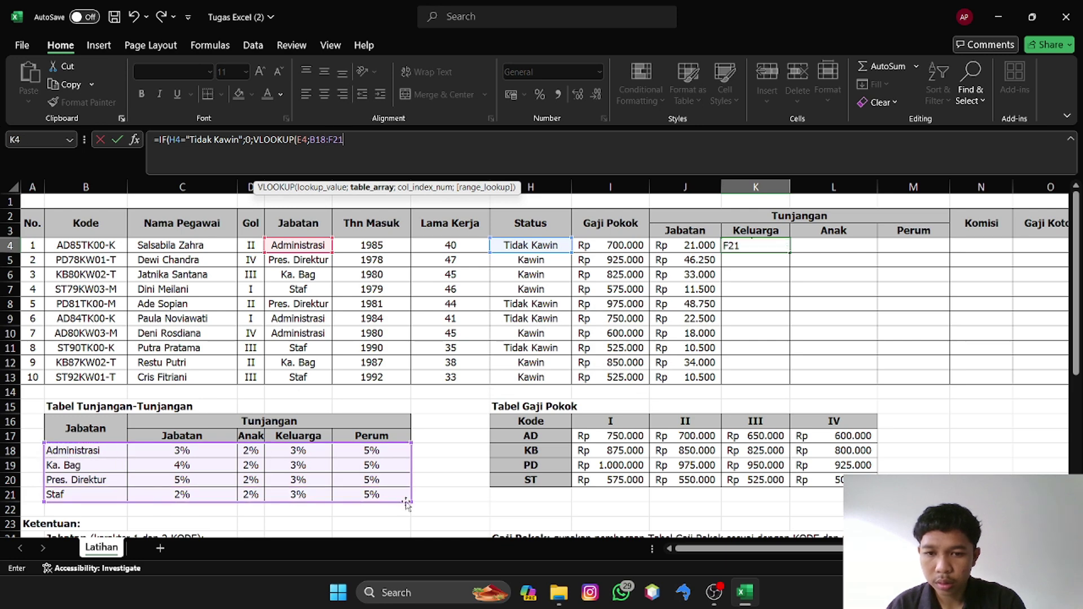
- Make the VLOOKUP's table range absolute as $B$18:$F$21
{"action": "left_click", "coordinate": [311, 140]}
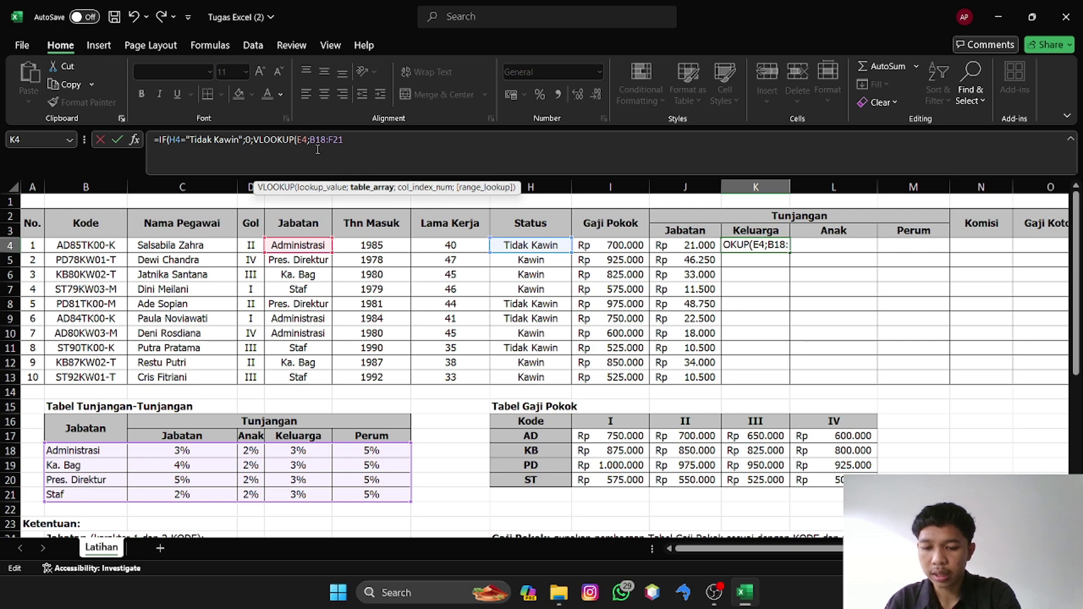
{"action": "type", "text": "$"}
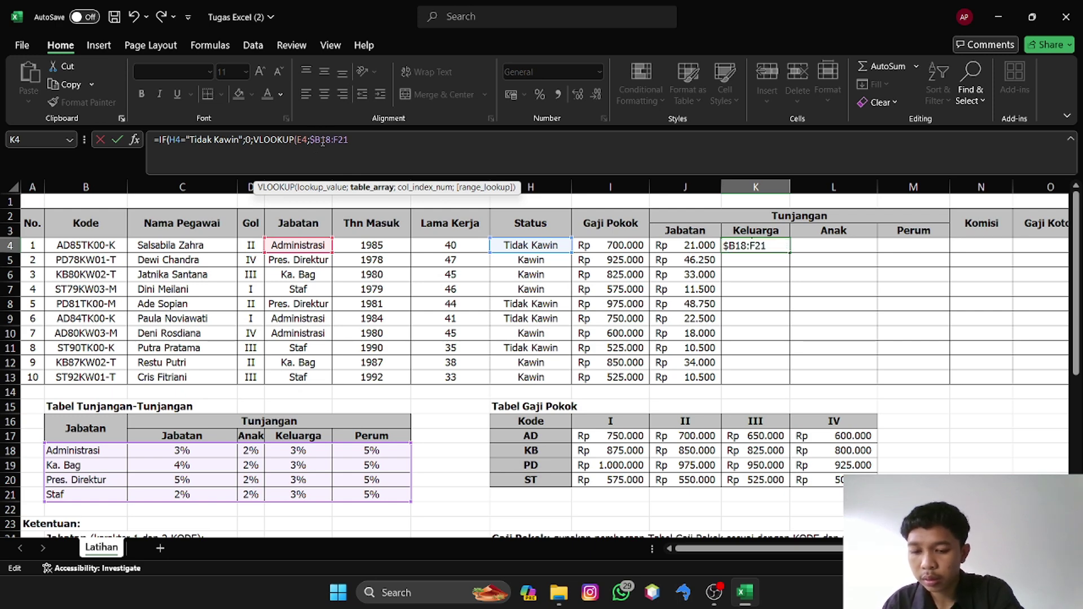
{"action": "left_click", "coordinate": [323, 141]}
{"action": "type", "text": "$"}
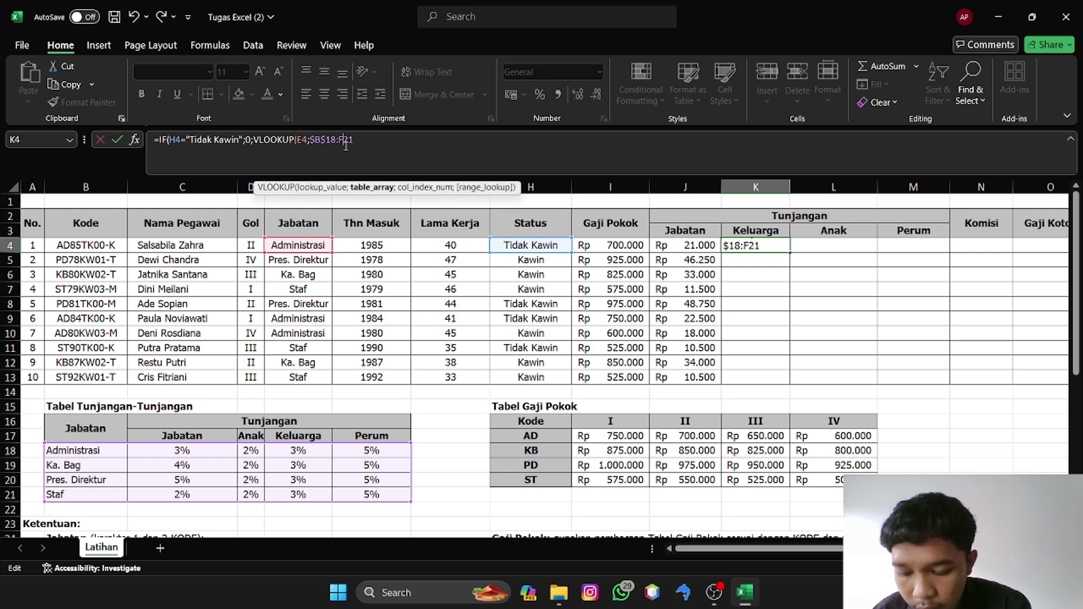
{"action": "left_click", "coordinate": [344, 141]}
{"action": "type", "text": "$"}
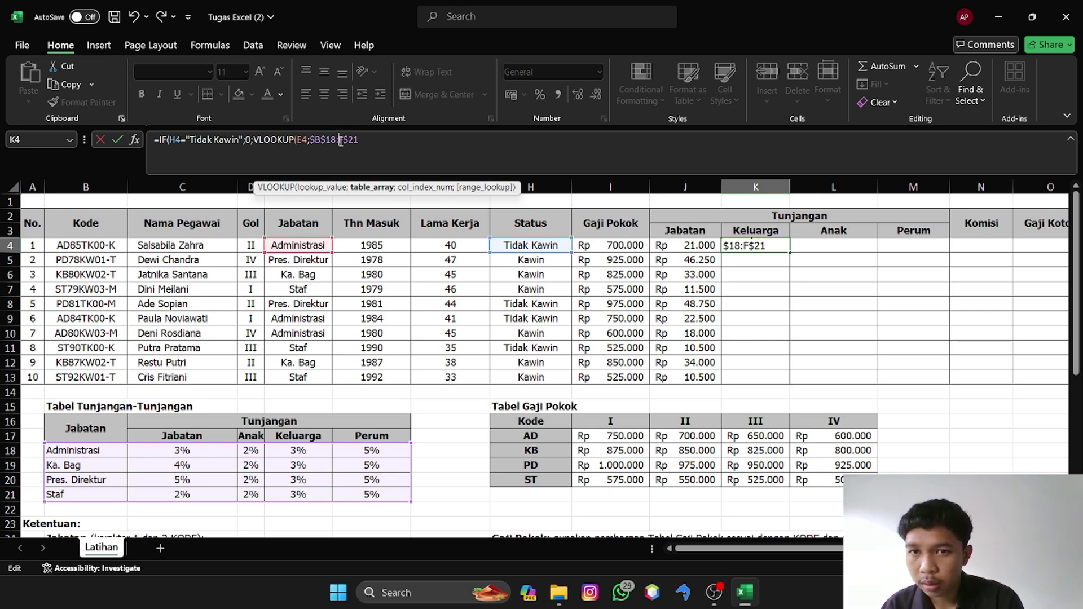
{"action": "left_click", "coordinate": [341, 141]}
{"action": "type", "text": "$21"}
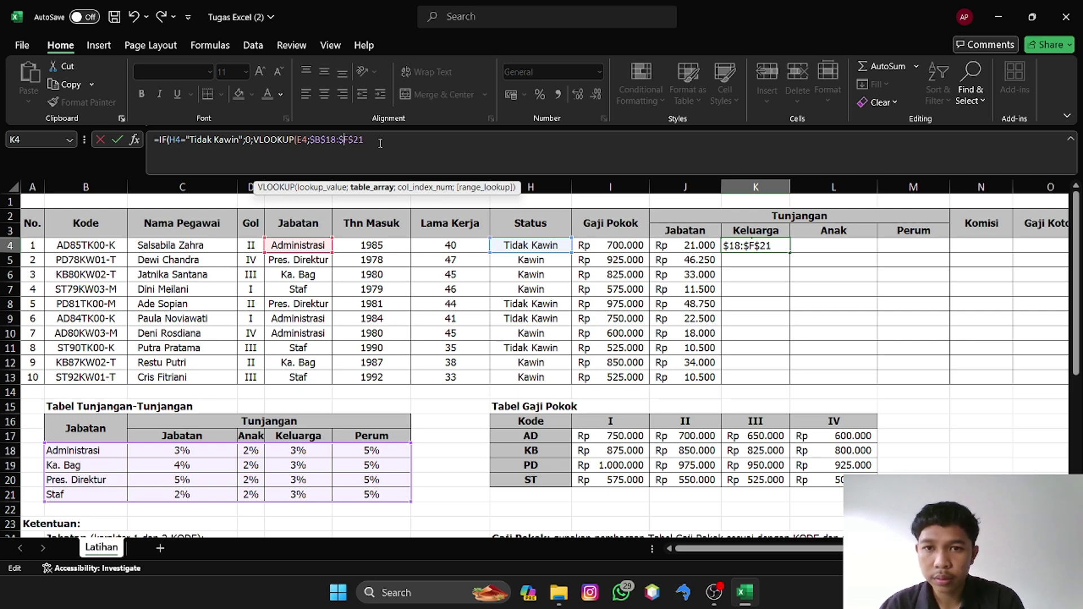
- Set the VLOOKUP's column index to 4 and its range lookup to FALSE for an exact match
{"action": "type", "text": ";4"}
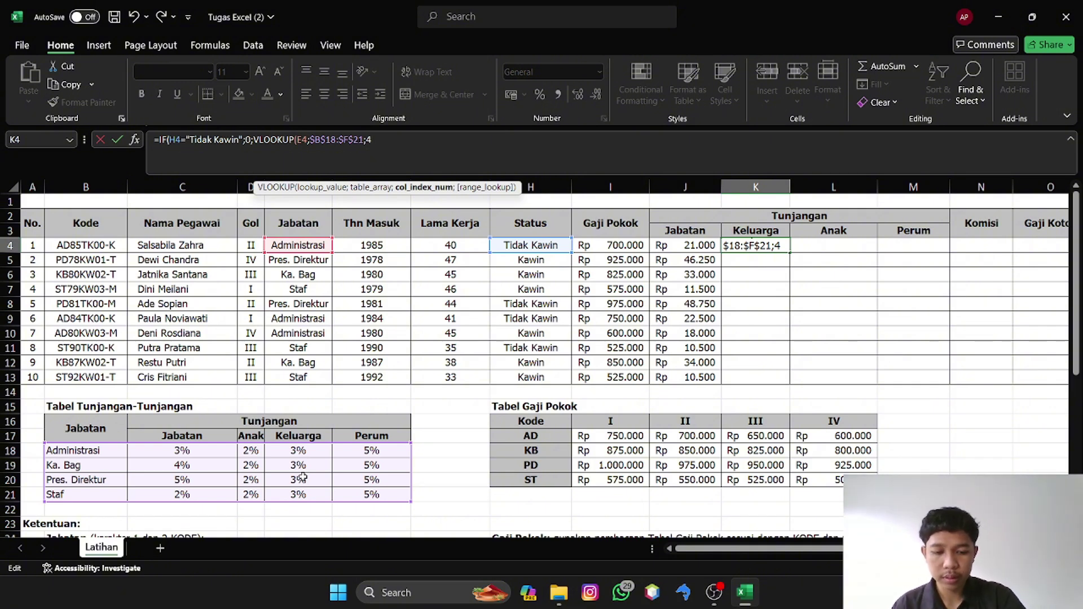
{"action": "type", "text": ";fal"}
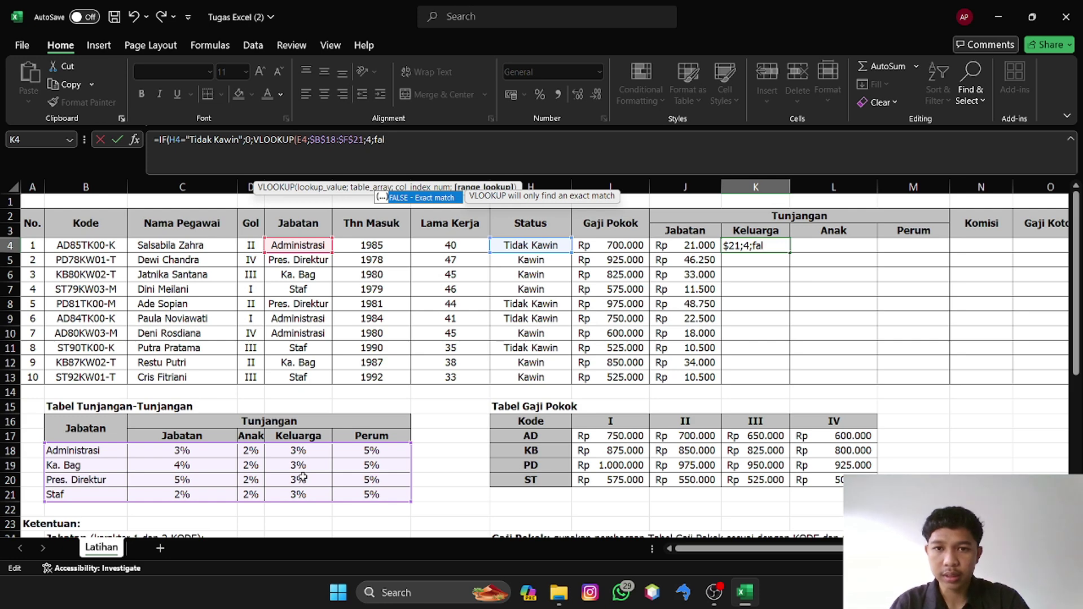
{"action": "left_click", "coordinate": [430, 199]}
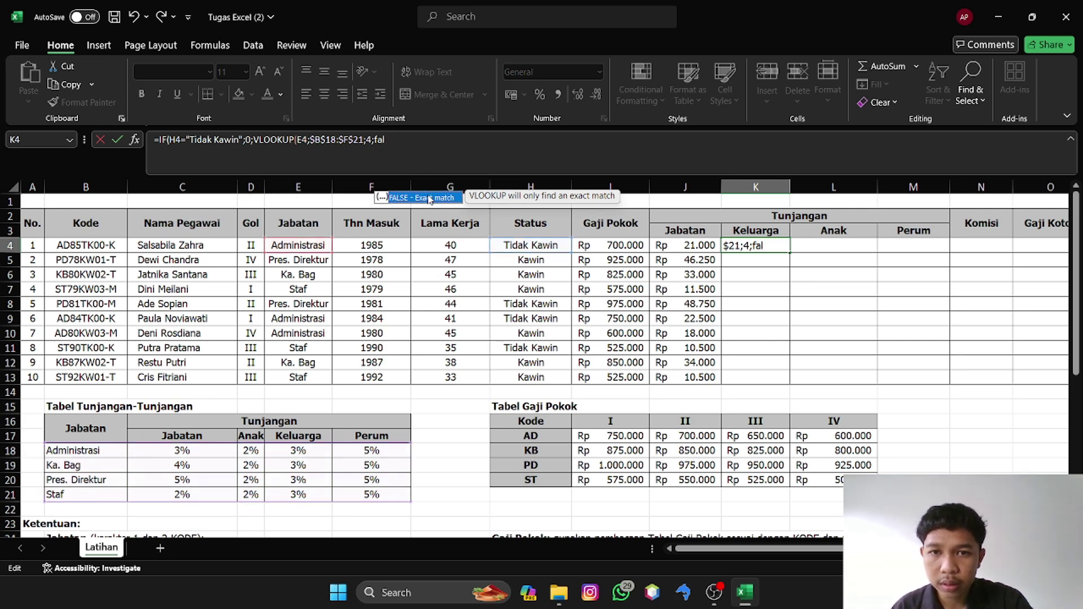
{"action": "double_click", "coordinate": [430, 198]}
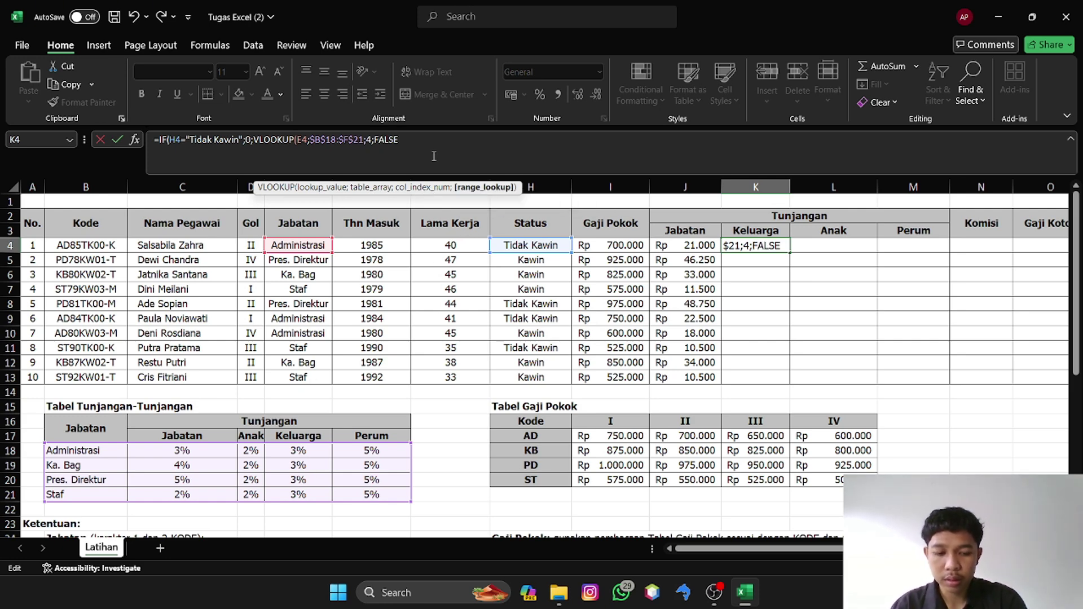
- Multiply the VLOOKUP by the base salary in I4, complete the IF formula, and fill it down through K13
{"action": "type", "text": ")*"}
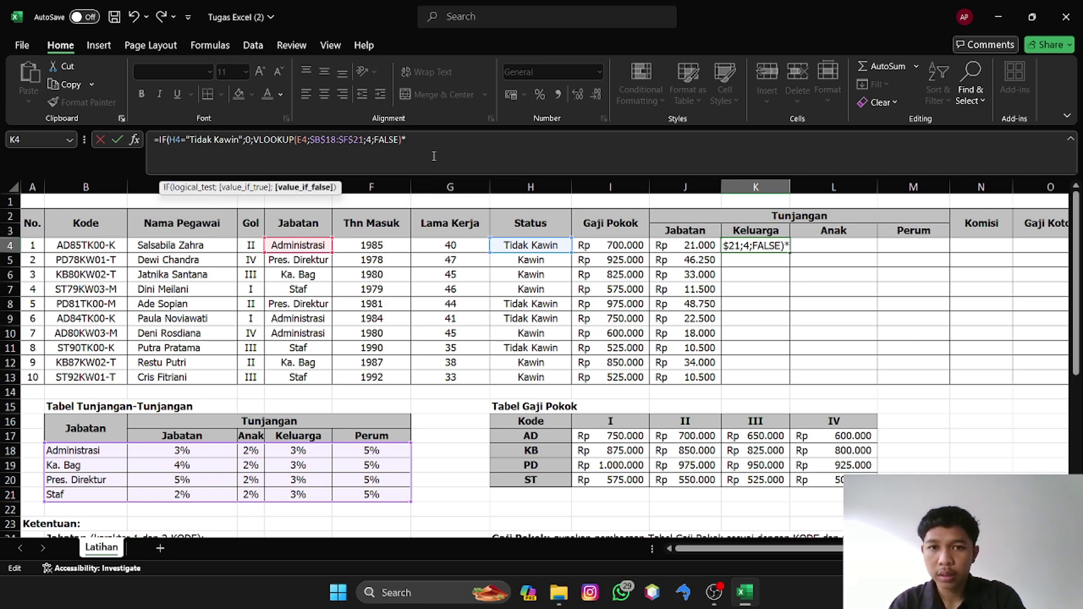
{"action": "left_click", "coordinate": [626, 246]}
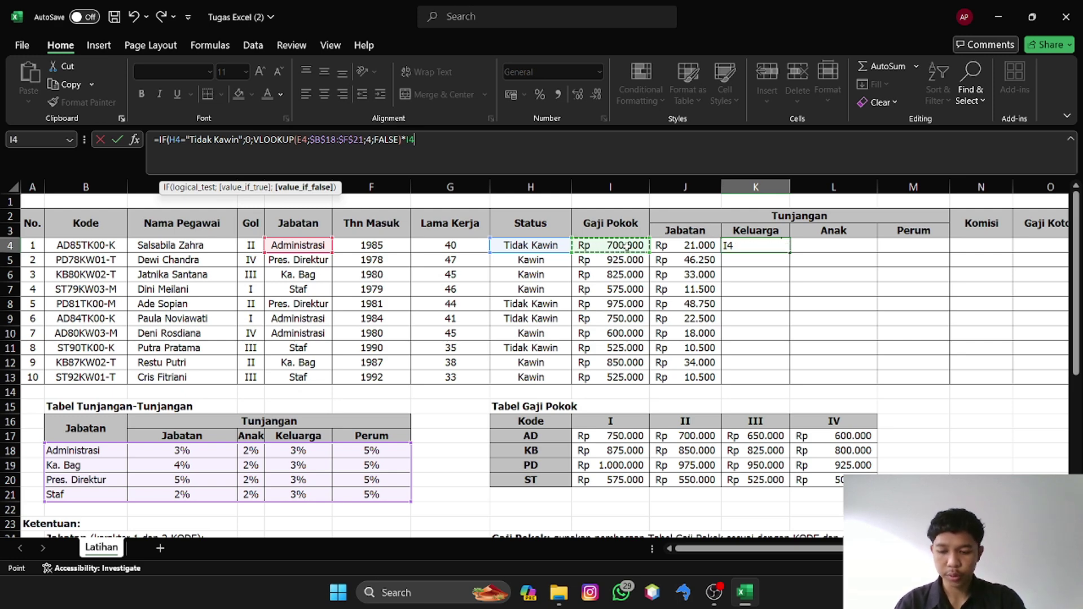
{"action": "type", "text": ")"}
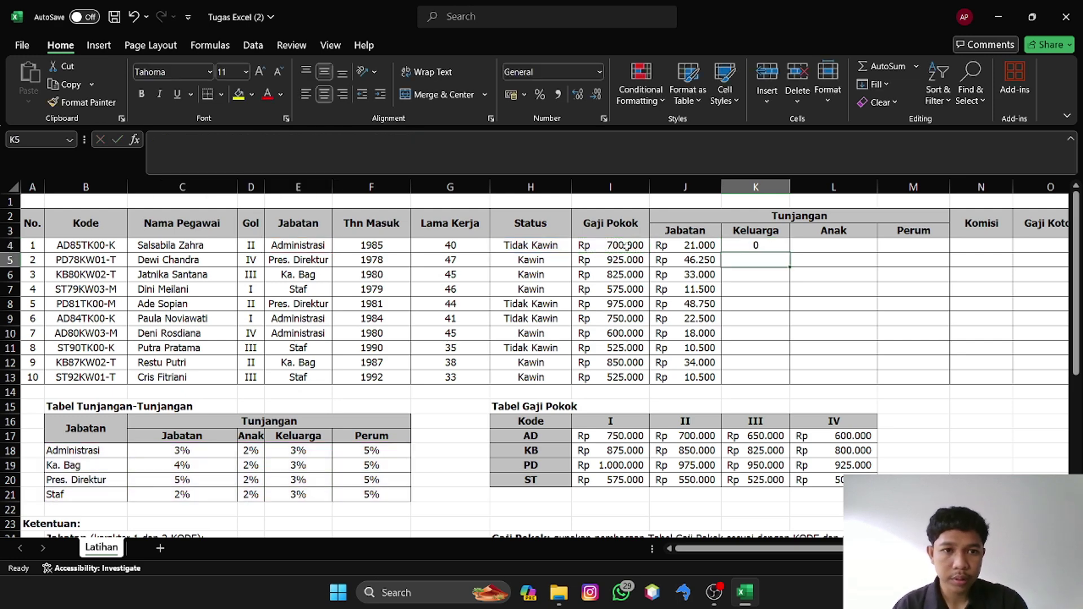
{"action": "key", "text": "ctrl+Return"}
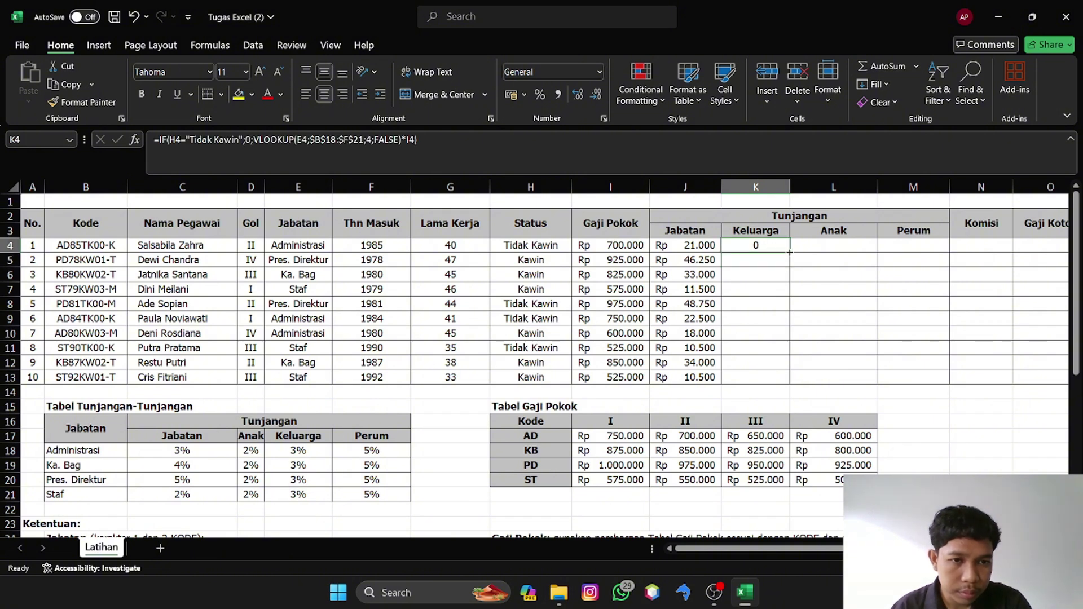
{"action": "left_click_drag", "start_coordinate": [790, 252], "coordinate": [771, 378]}
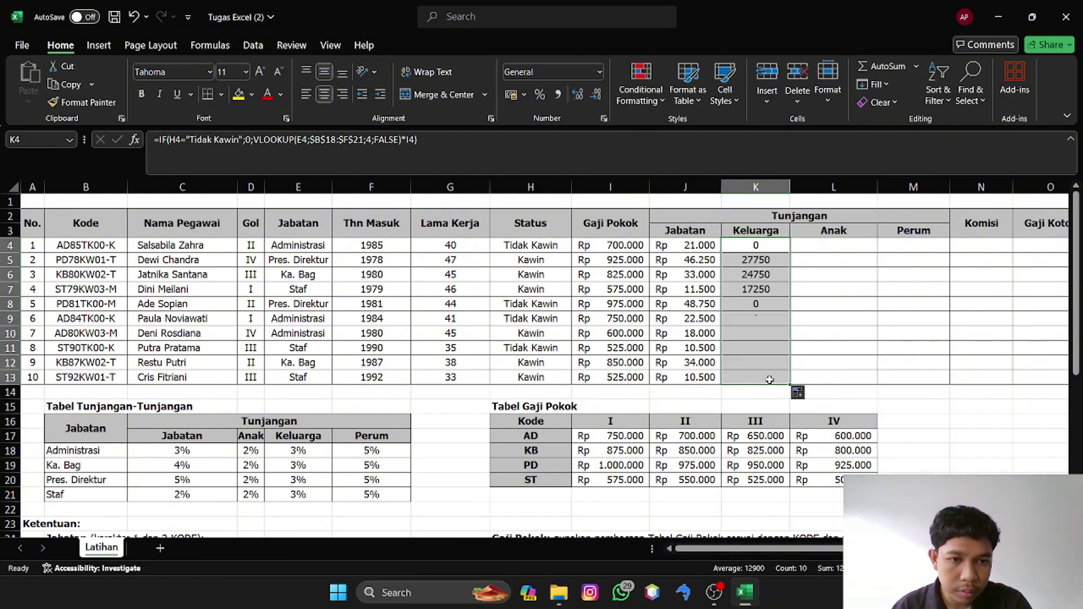
- Format the Keluarga allowances in K4:K13 as Accounting with the Rp symbol and 0 decimal places
{"action": "right_click", "coordinate": [762, 317]}
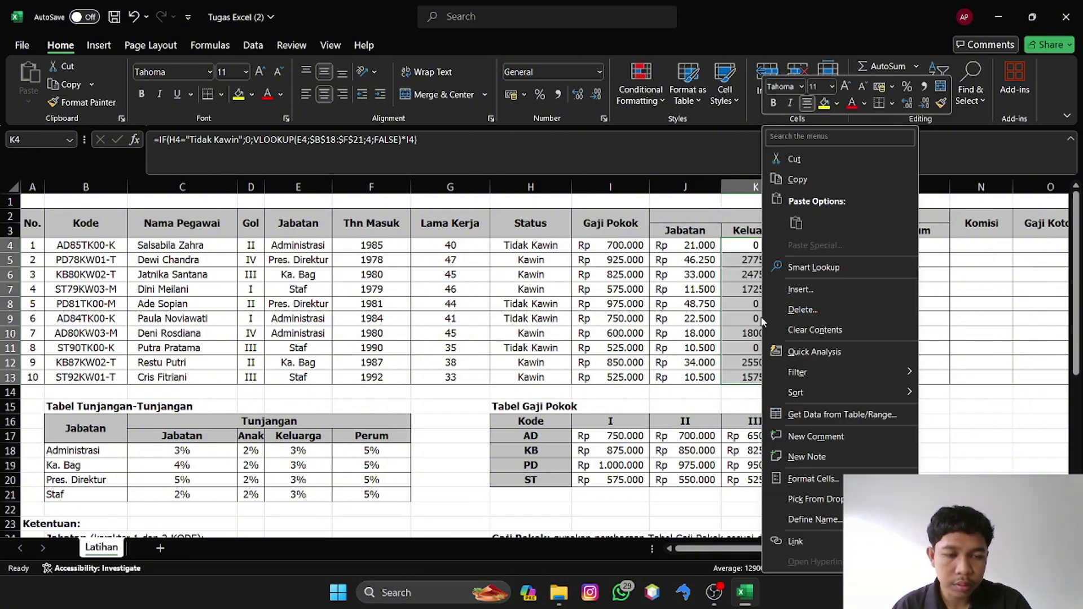
{"action": "left_click", "coordinate": [818, 479]}
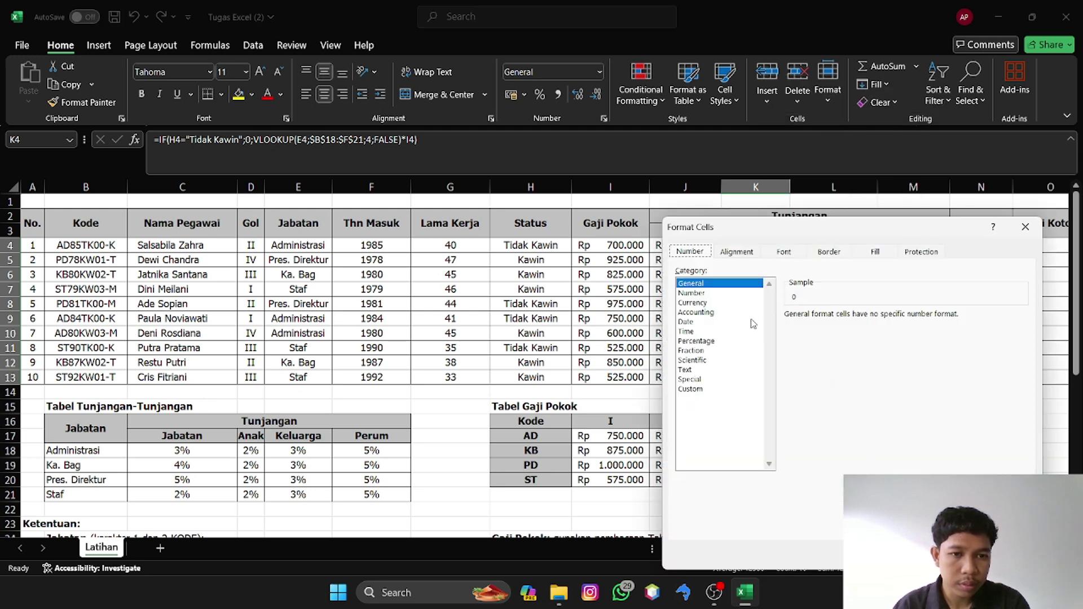
{"action": "left_click", "coordinate": [720, 313]}
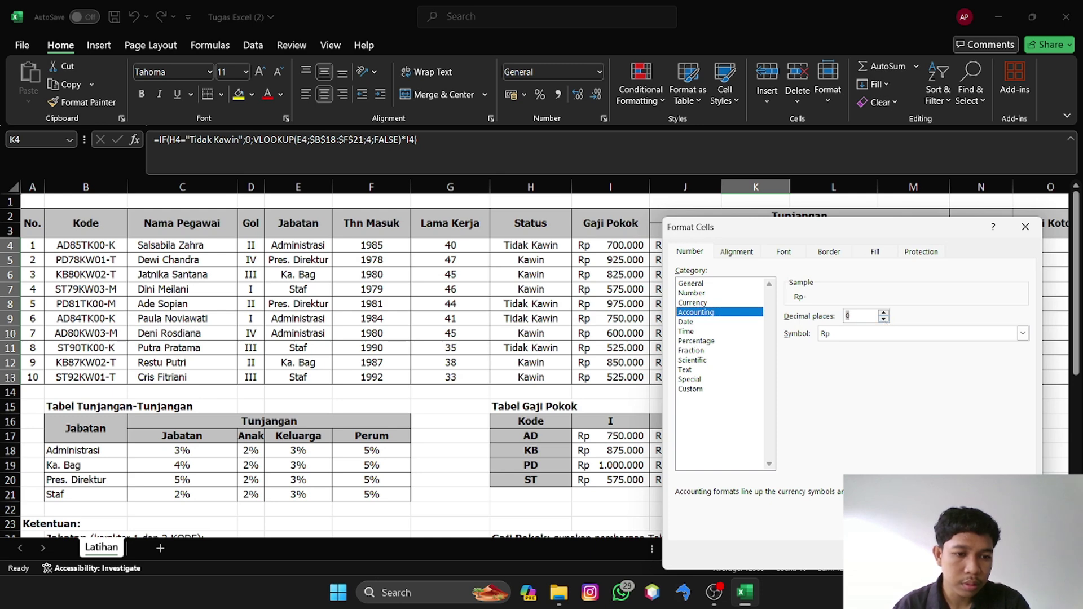
{"action": "key", "text": "Return"}
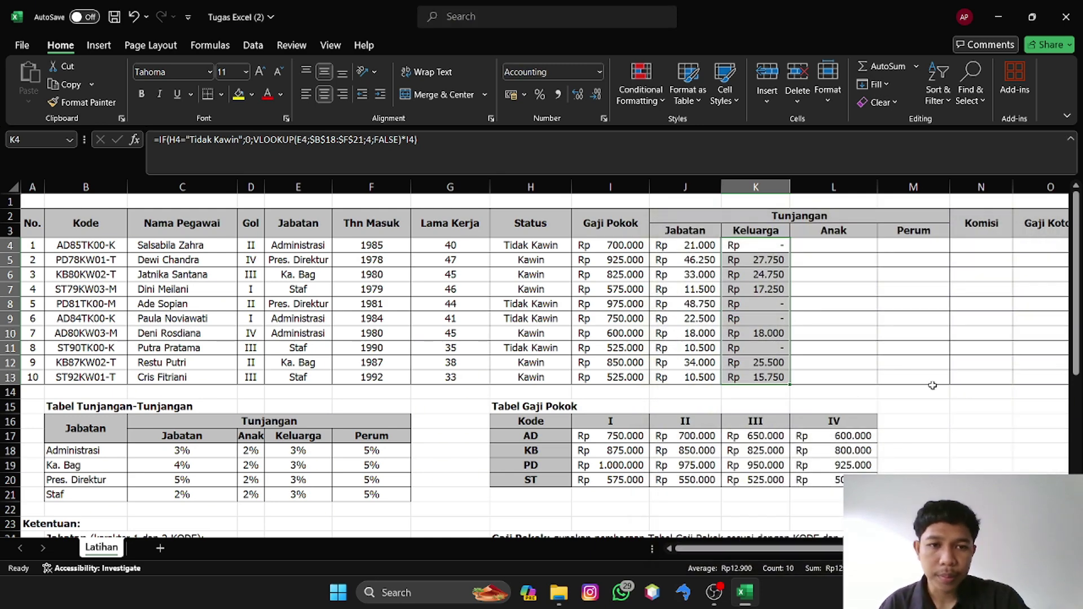
{"action": "left_click", "coordinate": [933, 387]}
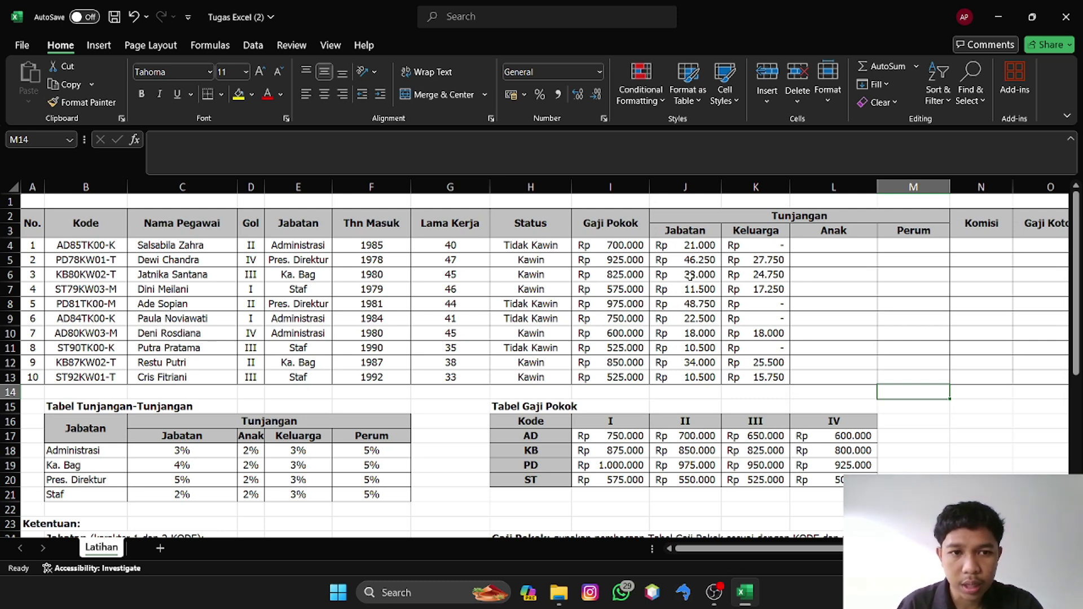
- Start an IF formula in L4 that returns 0 when H4 equals "Tidak Kawin" and otherwise calls VLOOKUP
{"action": "left_click", "coordinate": [815, 247]}
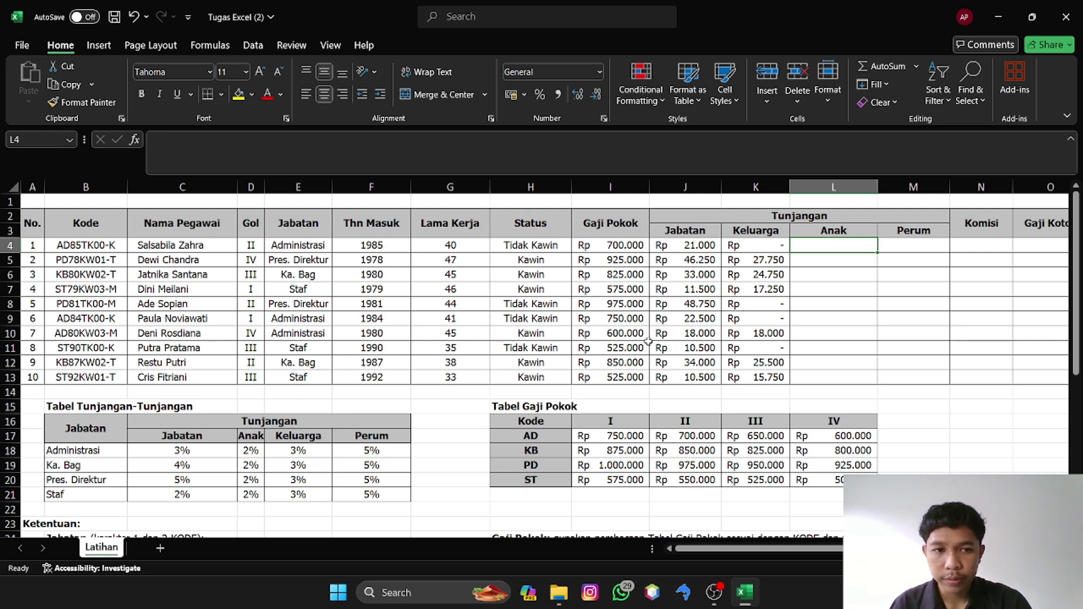
{"action": "type", "text": "="}
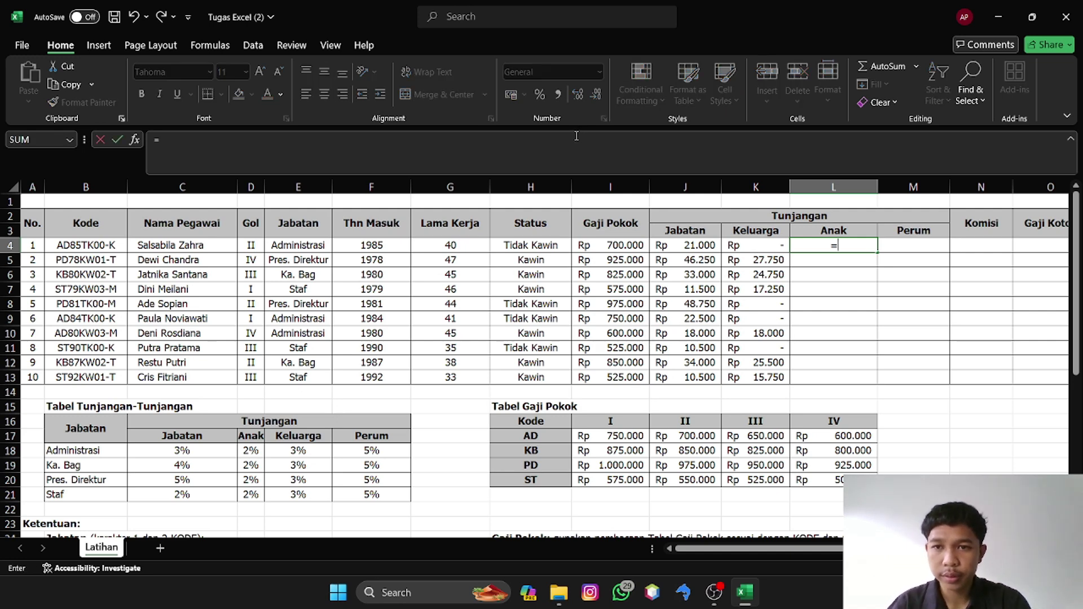
{"action": "left_click", "coordinate": [546, 155]}
{"action": "type", "text": "if"}
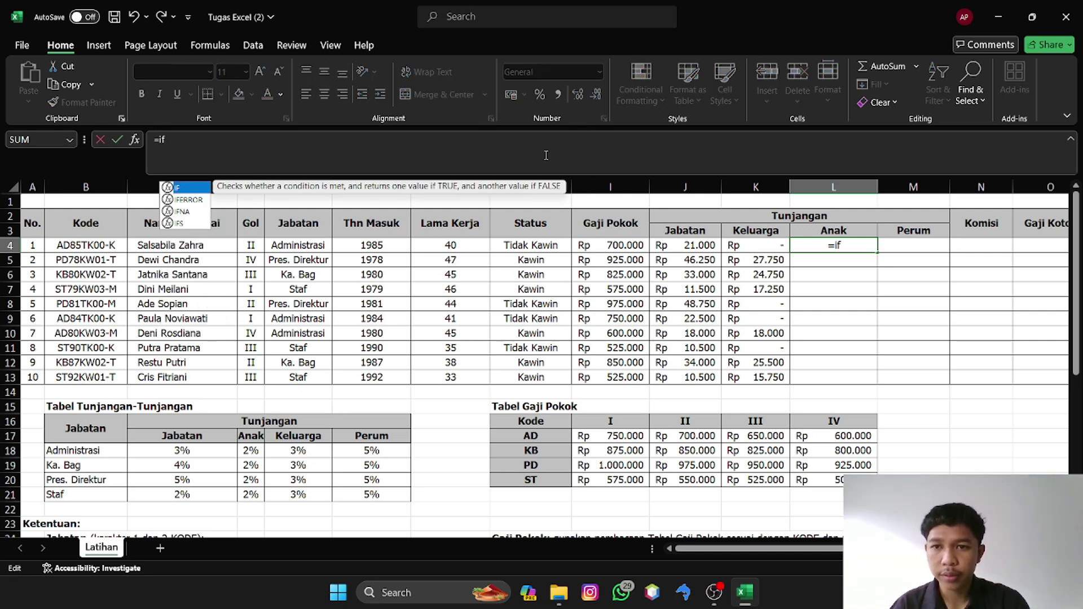
{"action": "double_click", "coordinate": [178, 191]}
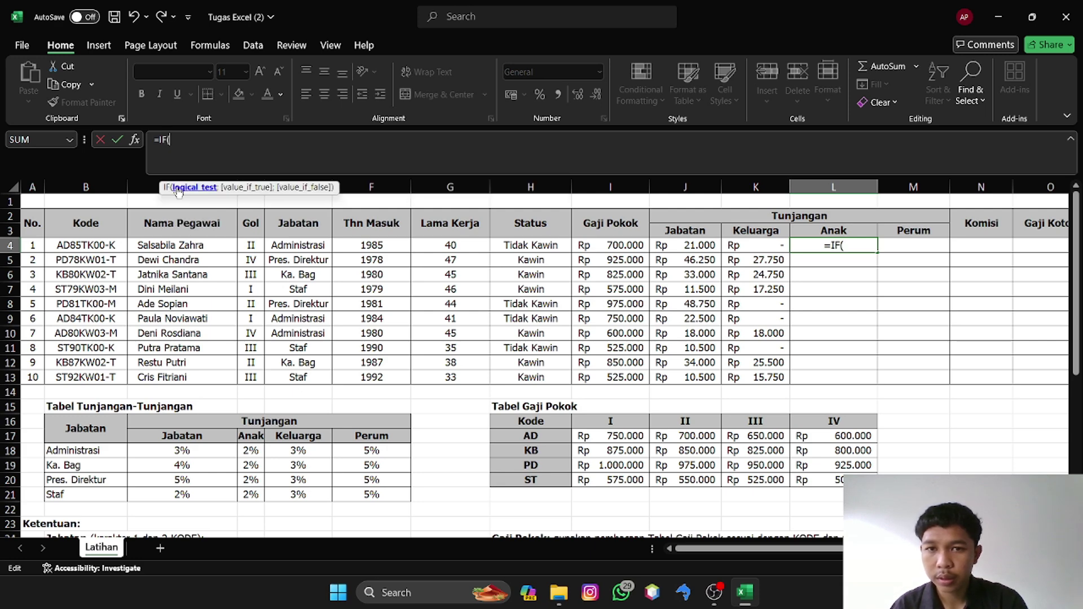
{"action": "left_click", "coordinate": [526, 241]}
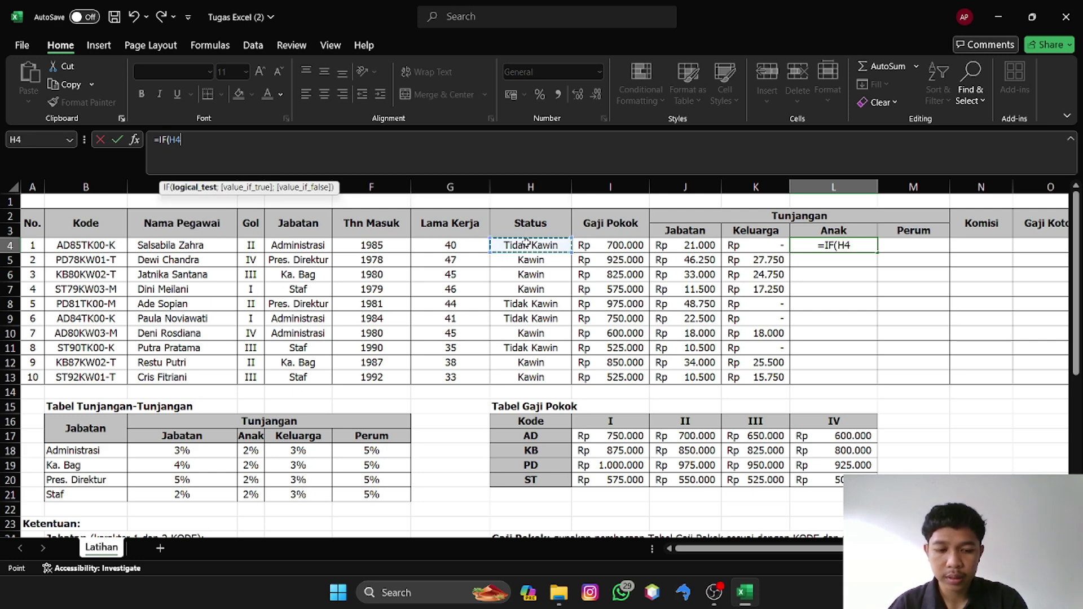
{"action": "type", "text": "=\"T"}
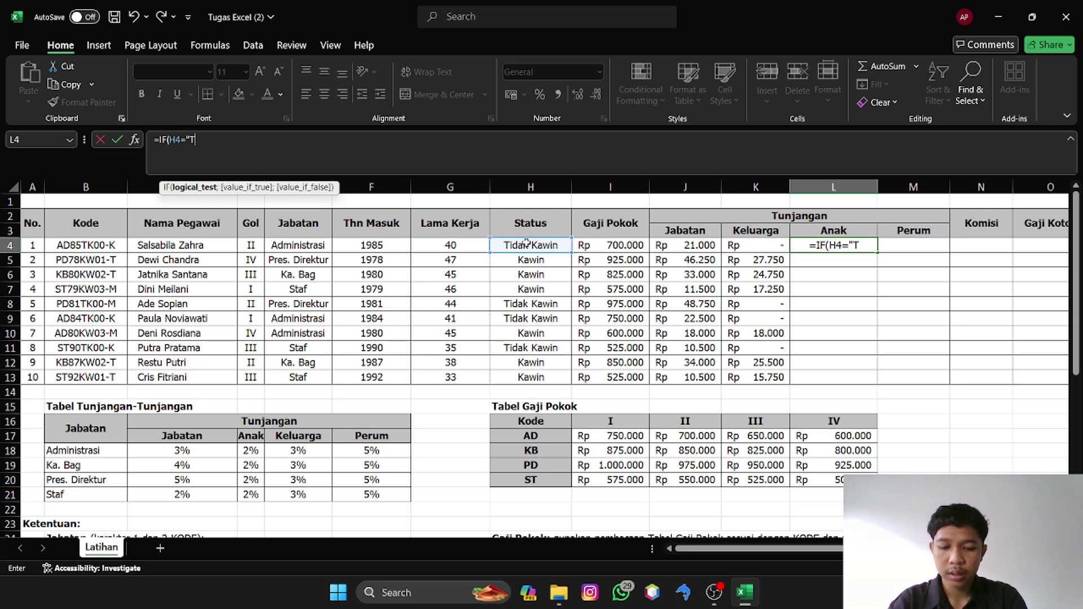
{"action": "type", "text": "idak Kawi"}
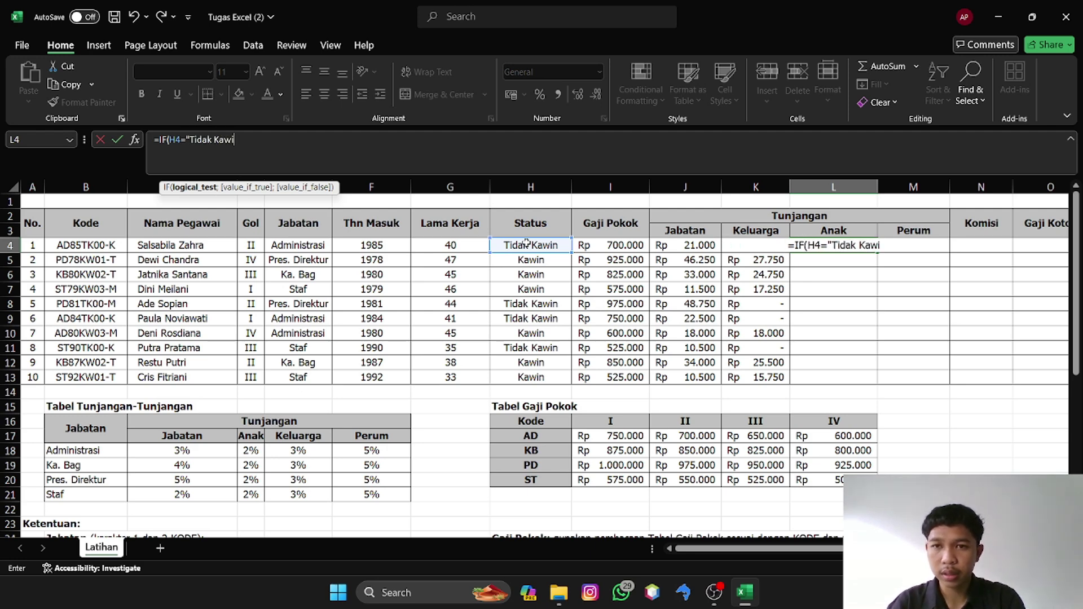
{"action": "type", "text": "n\";"}
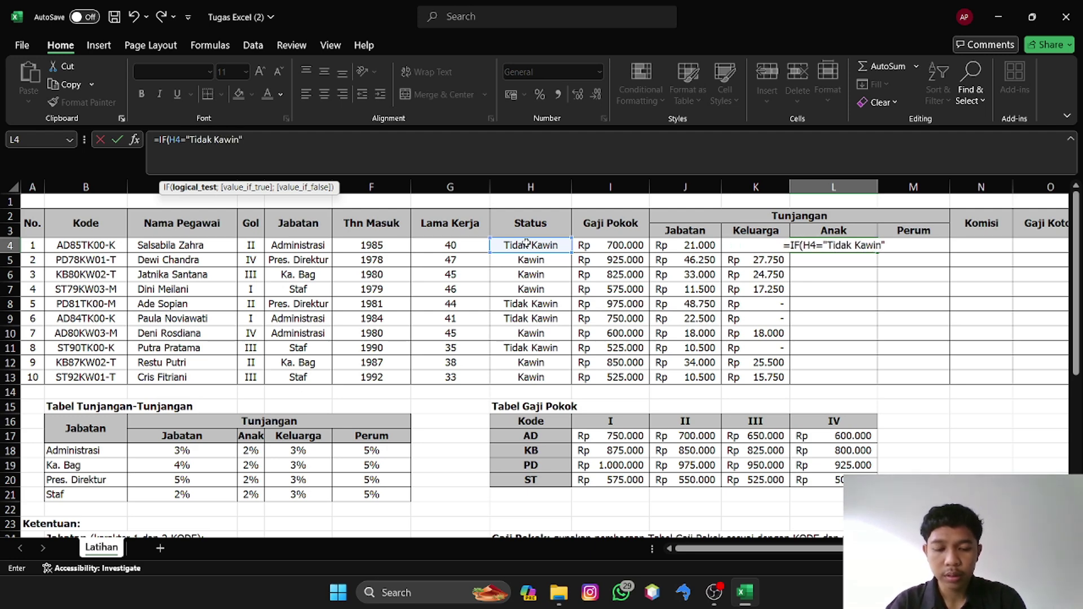
{"action": "type", "text": "0"}
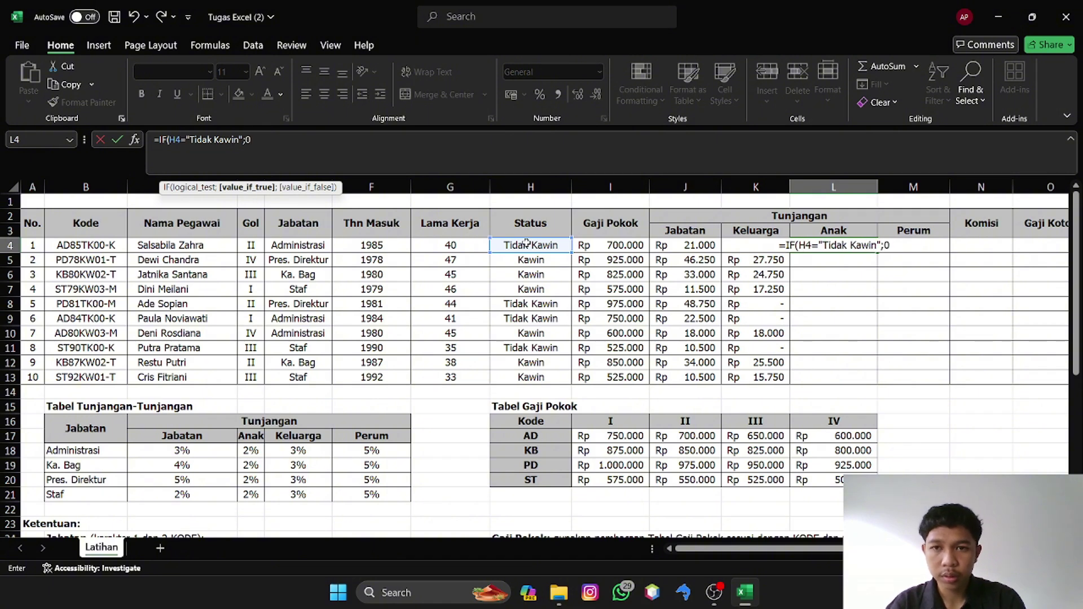
{"action": "type", "text": ";"}
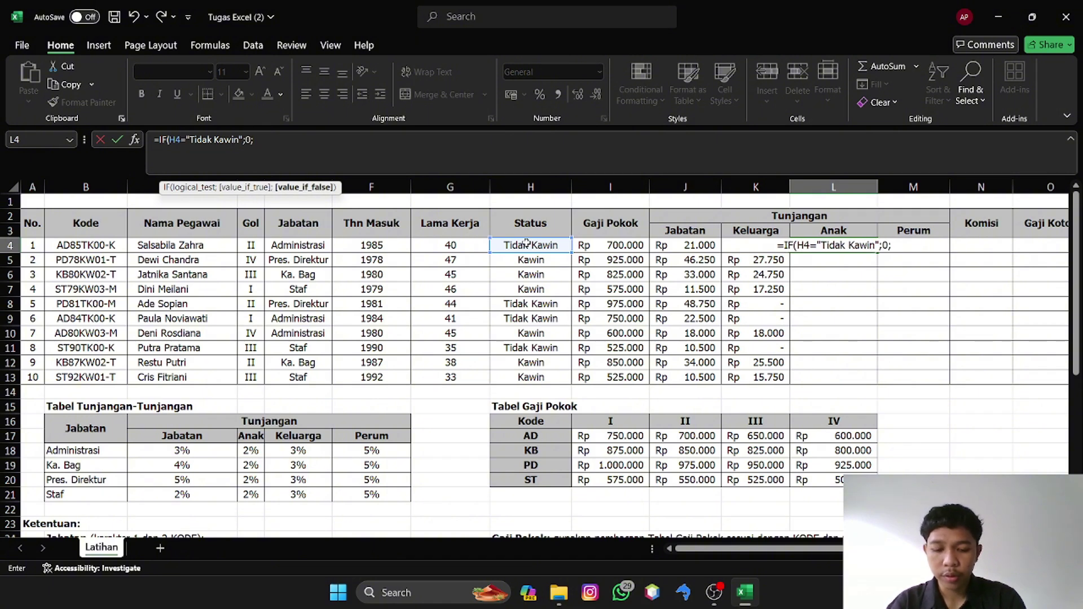
{"action": "type", "text": "vl"}
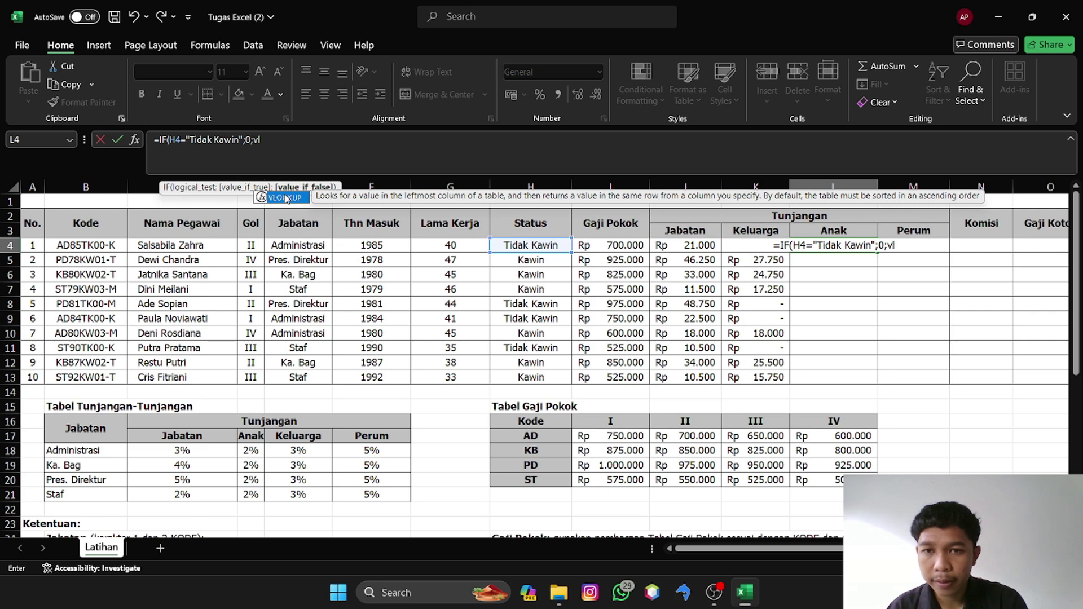
{"action": "double_click", "coordinate": [287, 199]}
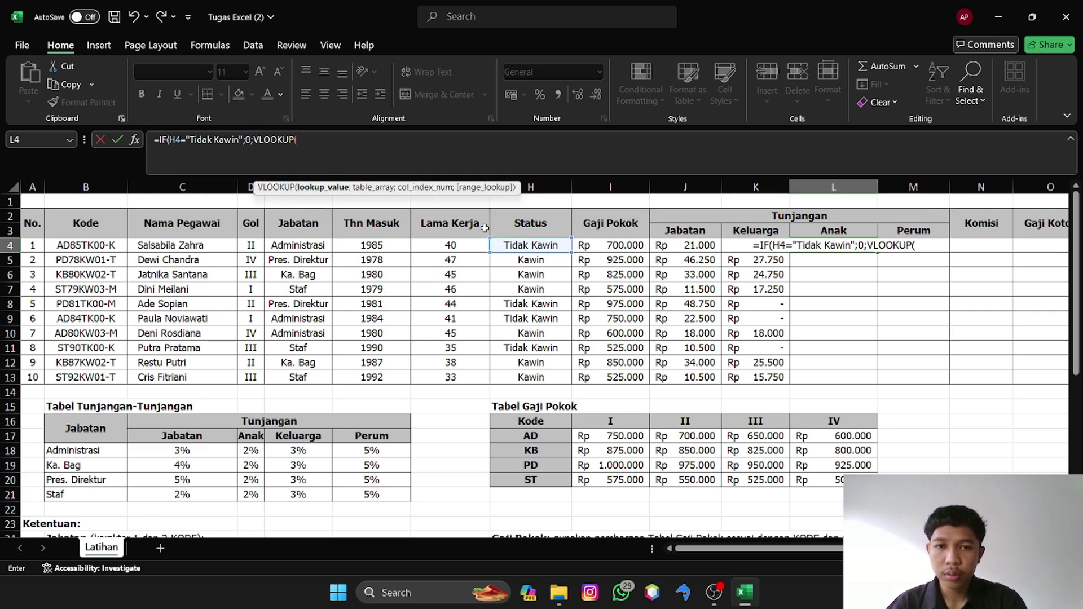
{"action": "left_click", "coordinate": [279, 243]}
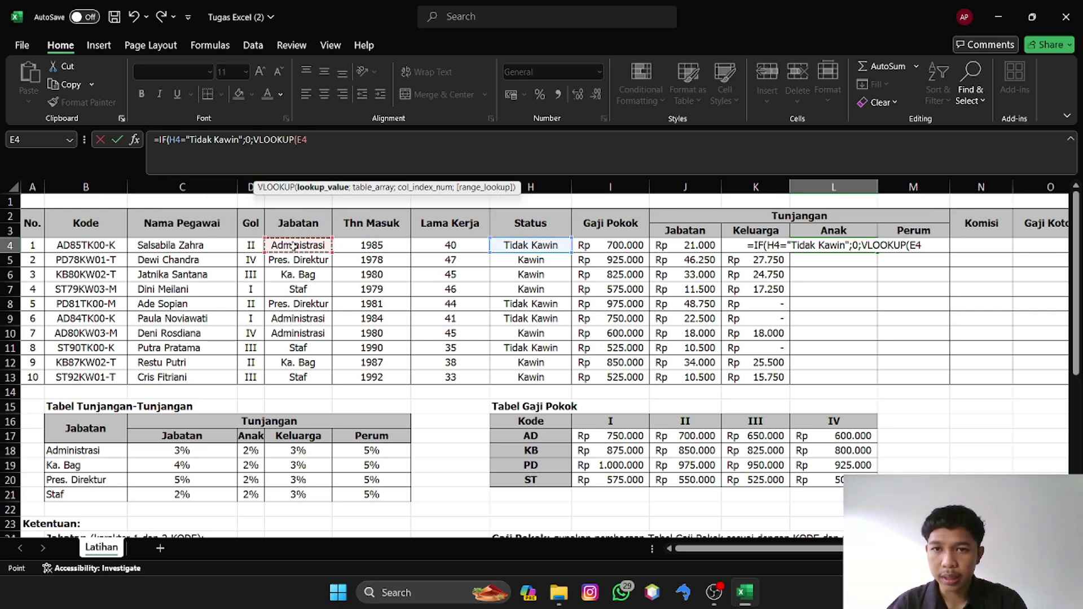
{"action": "left_click", "coordinate": [113, 450]}
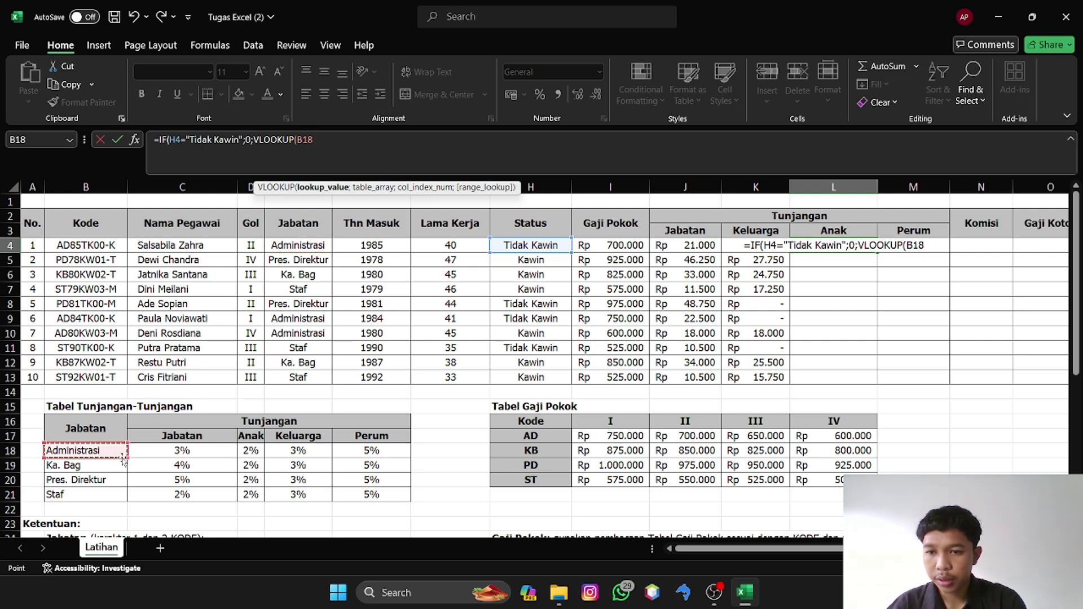
{"action": "left_click_drag", "start_coordinate": [113, 450], "coordinate": [383, 497]}
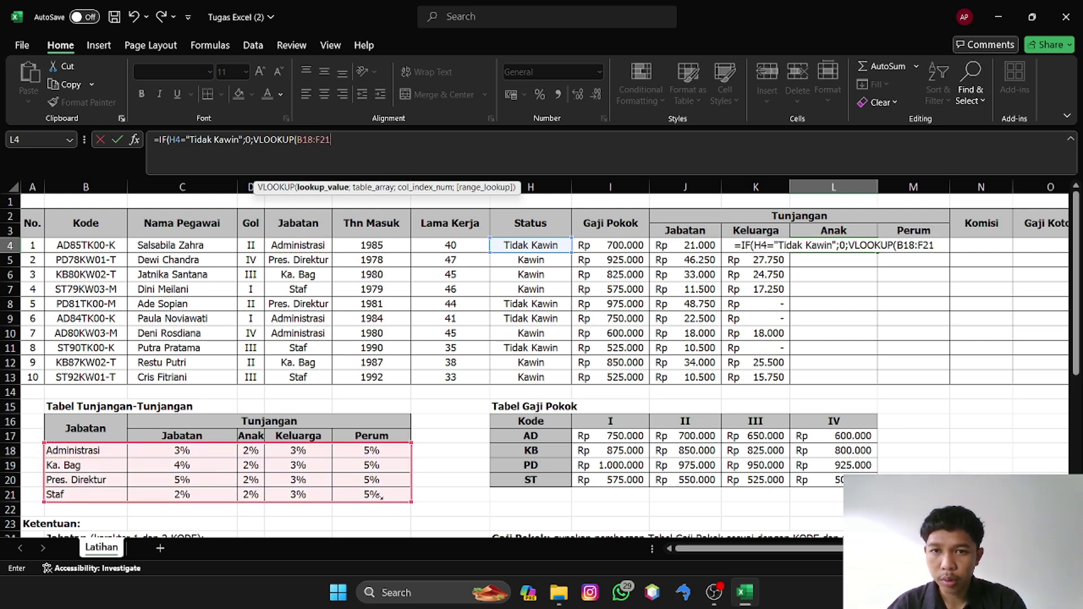
{"action": "left_click", "coordinate": [88, 451]}
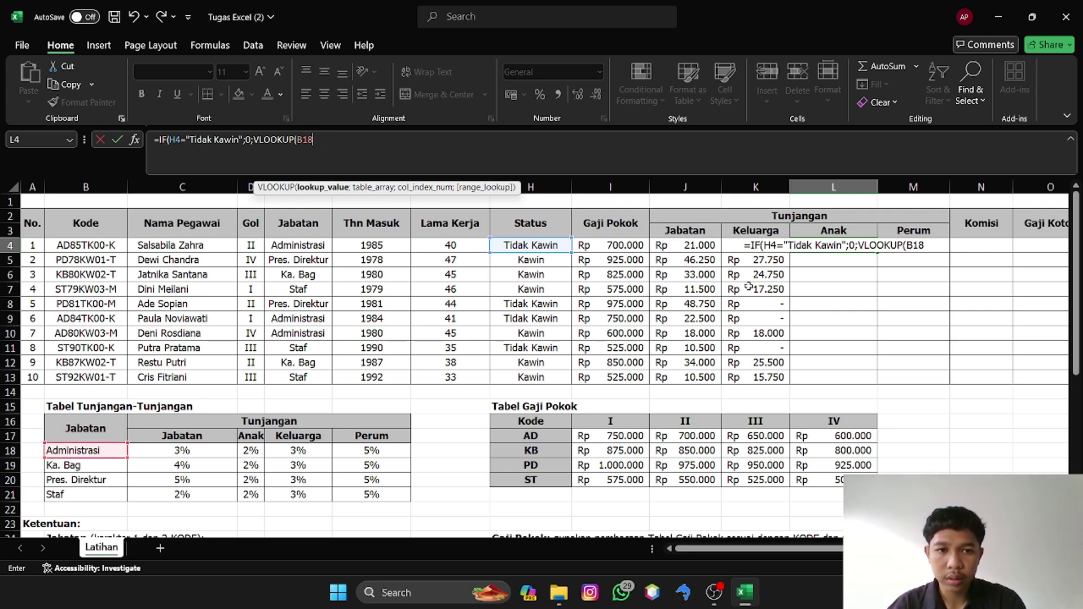
{"action": "left_click", "coordinate": [319, 142]}
{"action": "key", "text": "BackSpace"}
{"action": "key", "text": "BackSpace"}
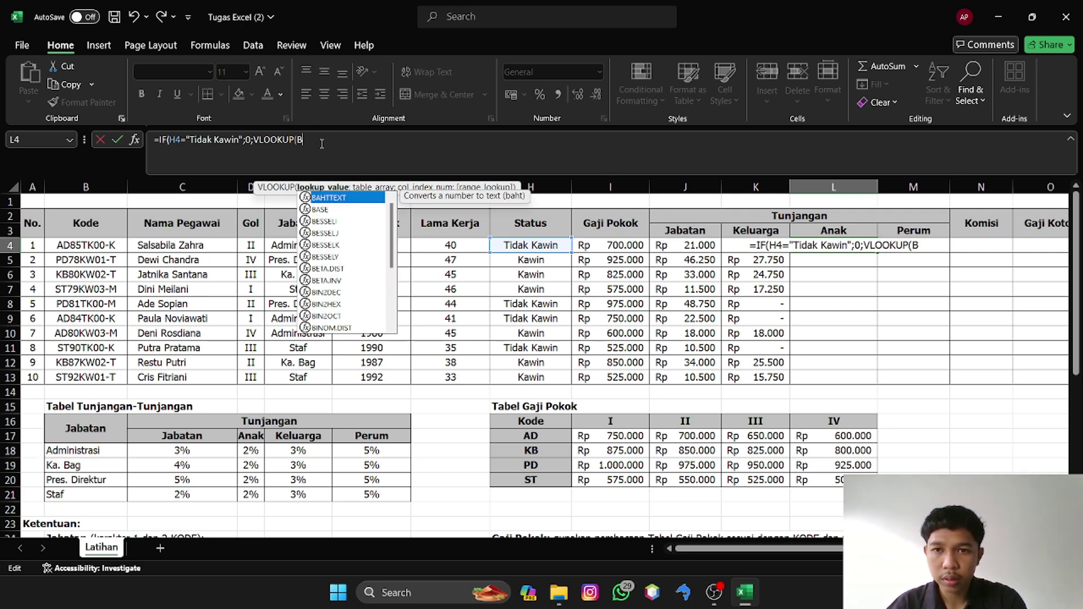
{"action": "key", "text": "BackSpace"}
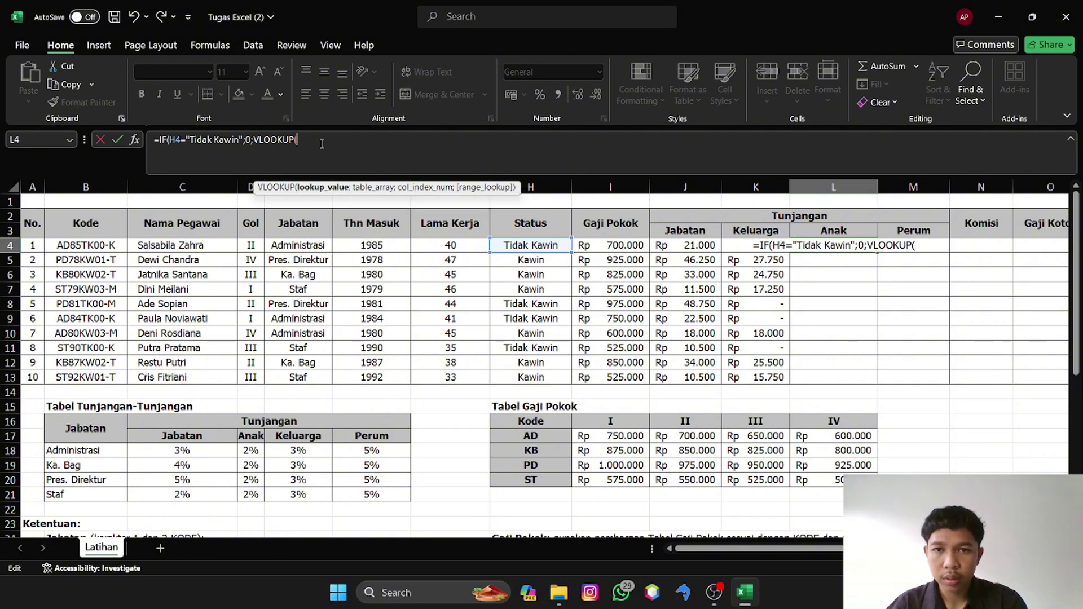
- Give the VLOOKUP in L4 the lookup value E4 and the allowance table range B18:F21
{"action": "left_click", "coordinate": [284, 246]}
{"action": "type", "text": ";"}
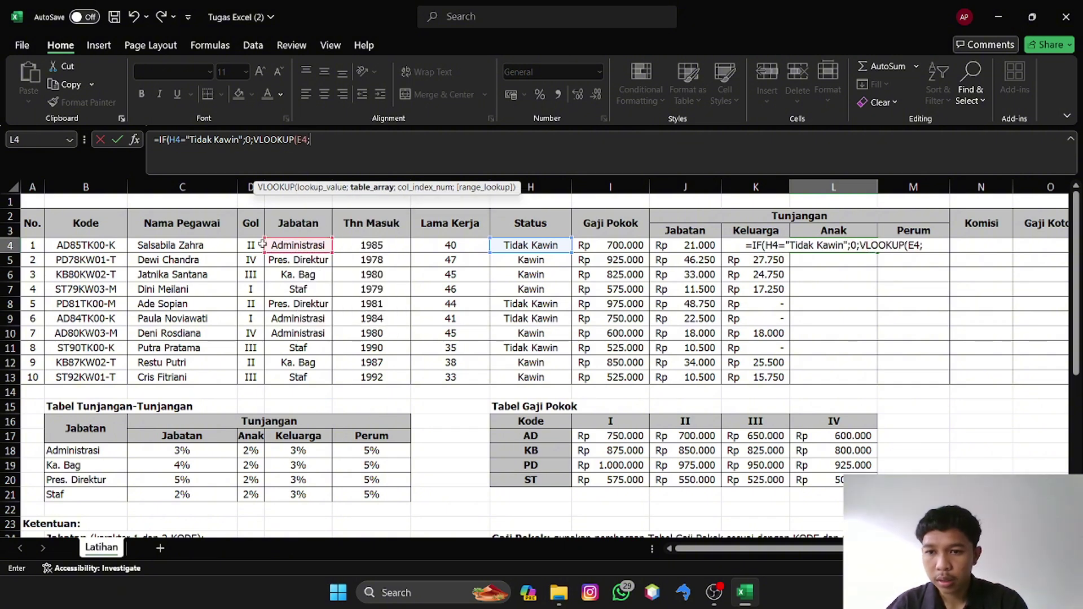
{"action": "left_click", "coordinate": [100, 451]}
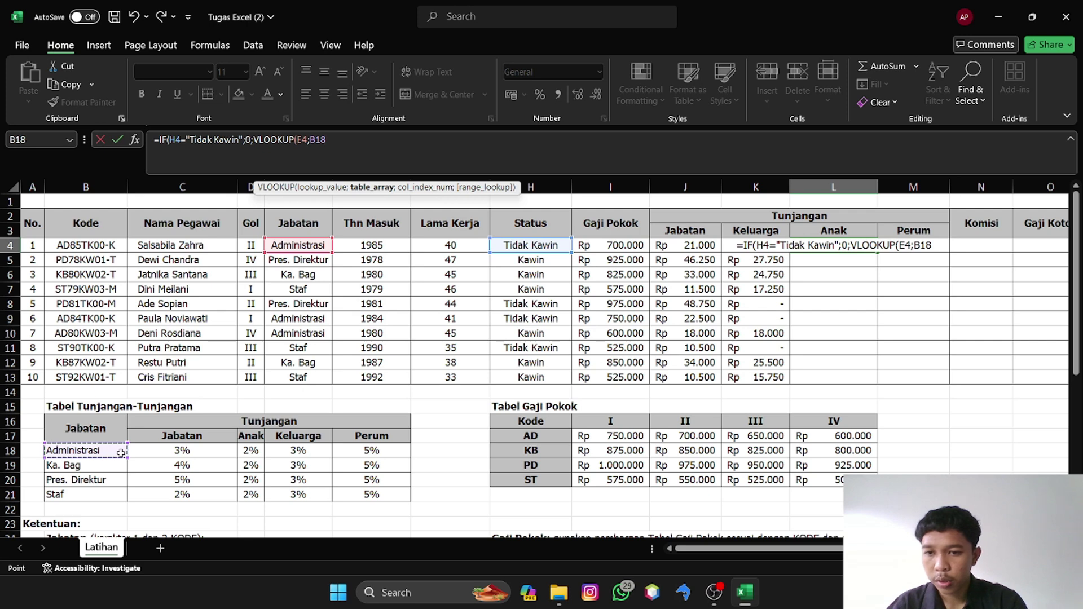
{"action": "left_click_drag", "start_coordinate": [105, 455], "coordinate": [384, 500]}
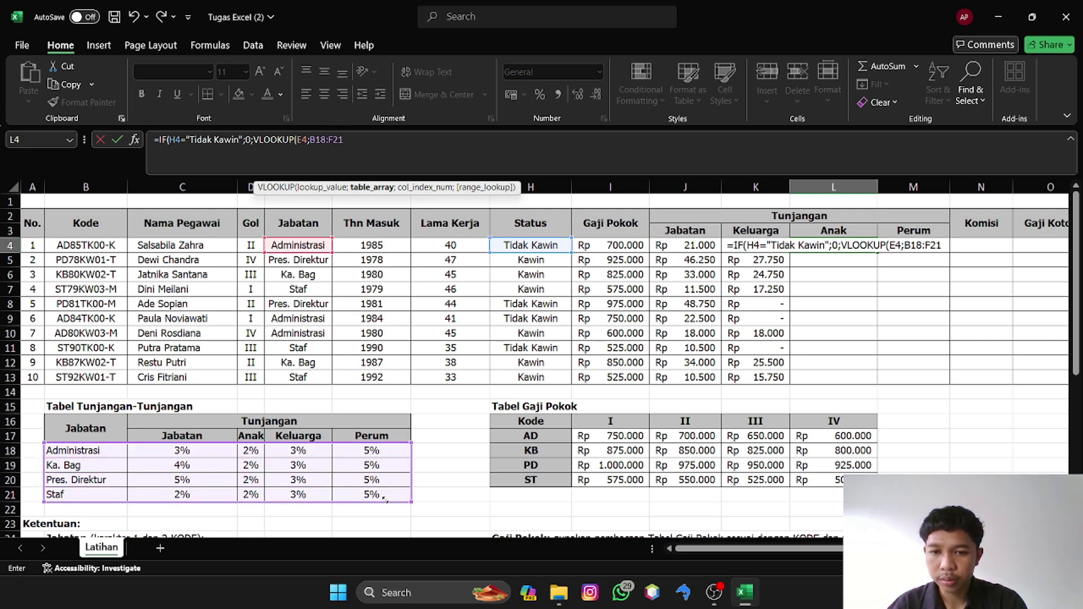
- Make the table range of the VLOOKUP in L4 absolute as $B$18:$F$21
{"action": "left_click", "coordinate": [311, 138]}
{"action": "type", "text": "$B"}
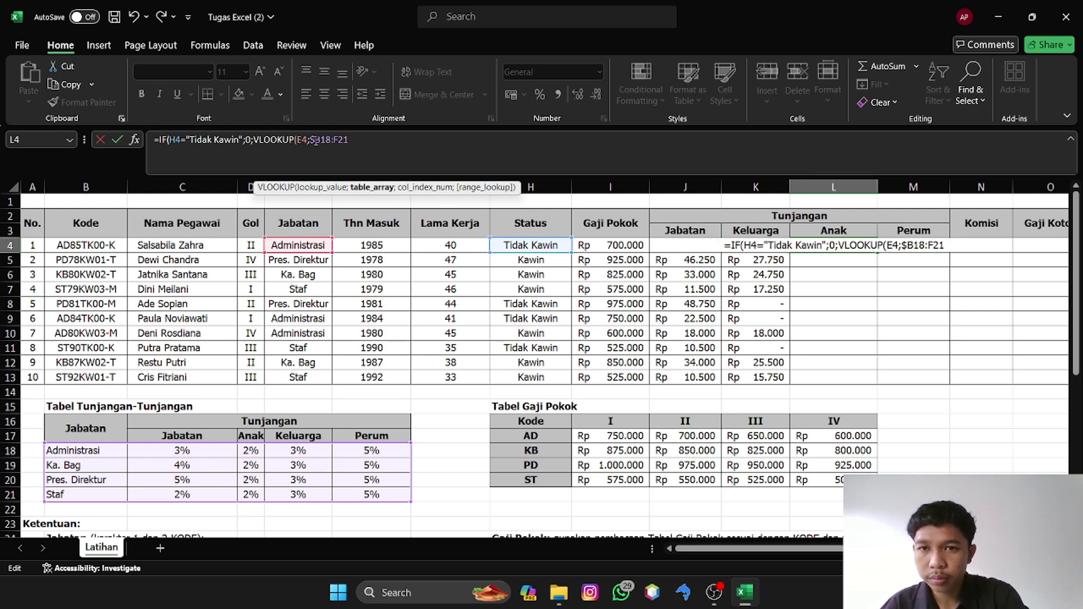
{"action": "type", "text": "$18:"}
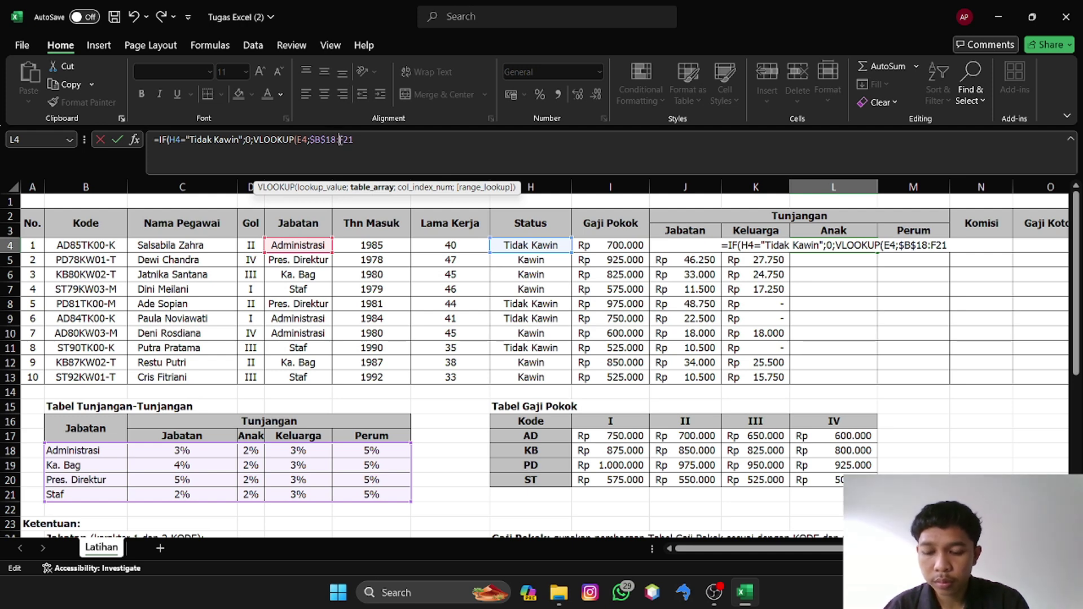
{"action": "type", "text": "$"}
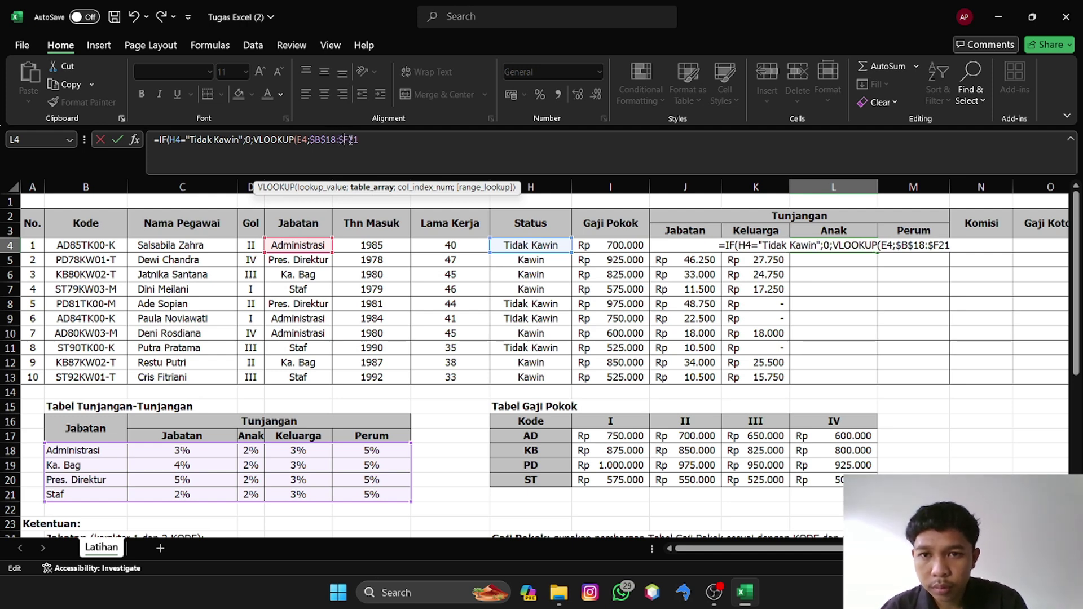
{"action": "left_click", "coordinate": [351, 141]}
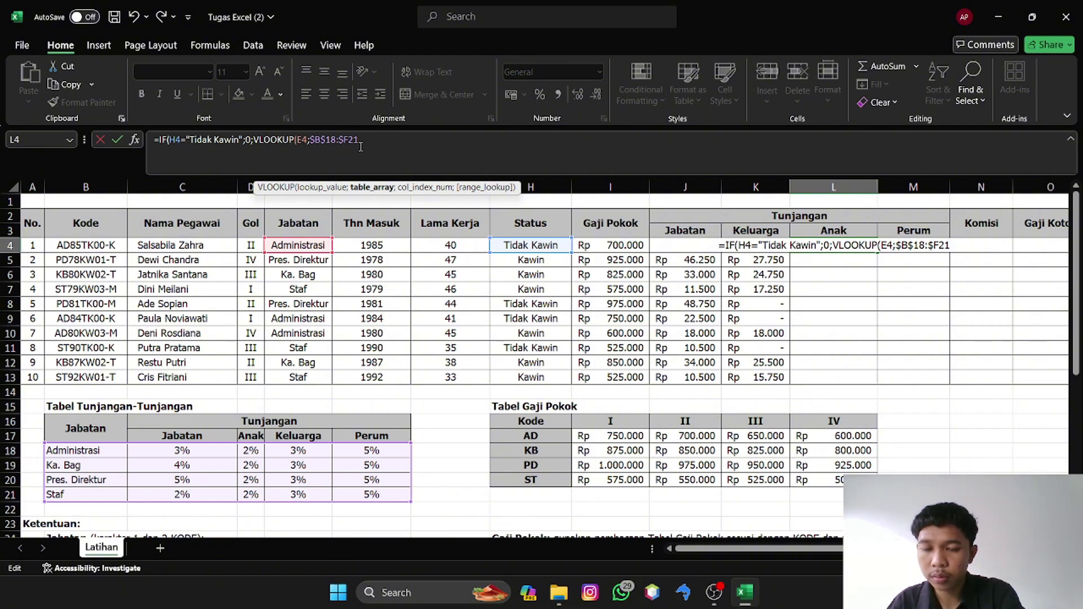
{"action": "type", "text": "$"}
{"action": "key", "text": "BackSpace"}
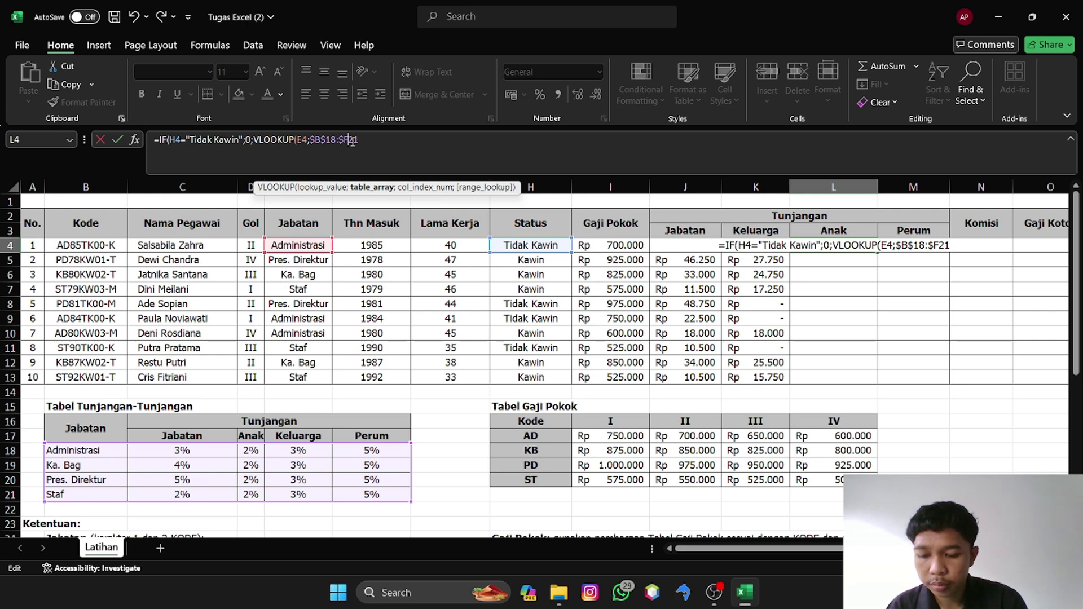
{"action": "type", "text": "$21"}
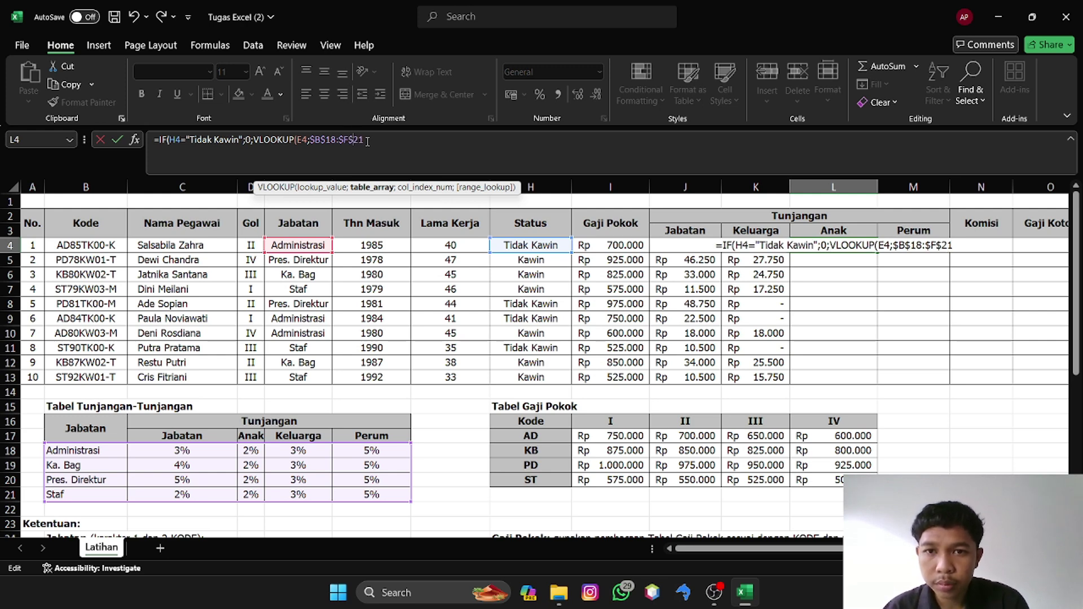
- Set the column index of the VLOOKUP in L4 to 3 and its range lookup to FALSE for an exact match
{"action": "type", "text": ";"}
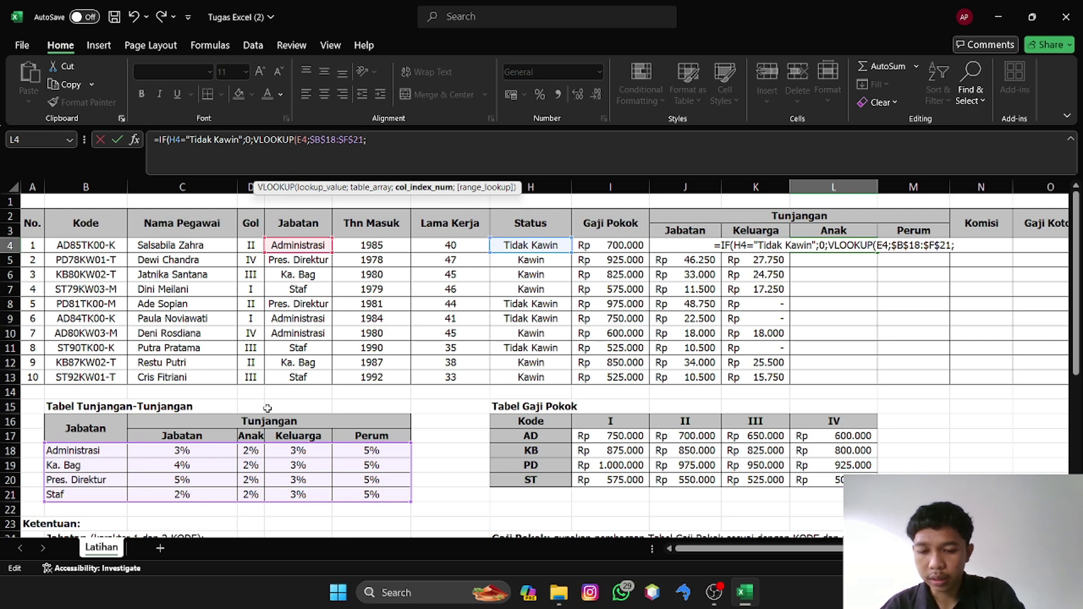
{"action": "type", "text": "3;fa"}
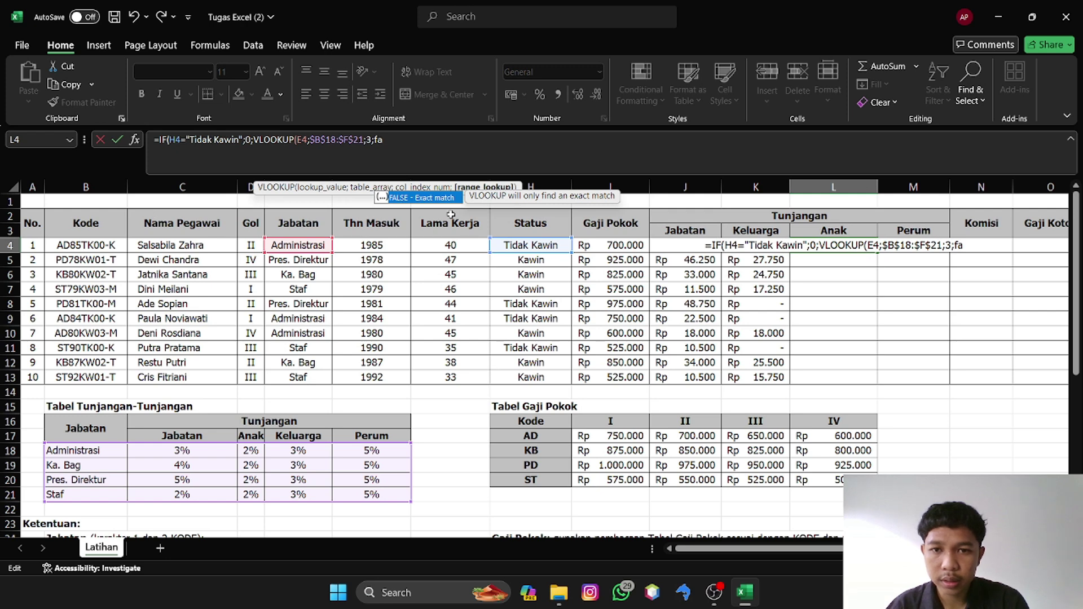
{"action": "left_click", "coordinate": [440, 198]}
{"action": "double_click", "coordinate": [439, 198]}
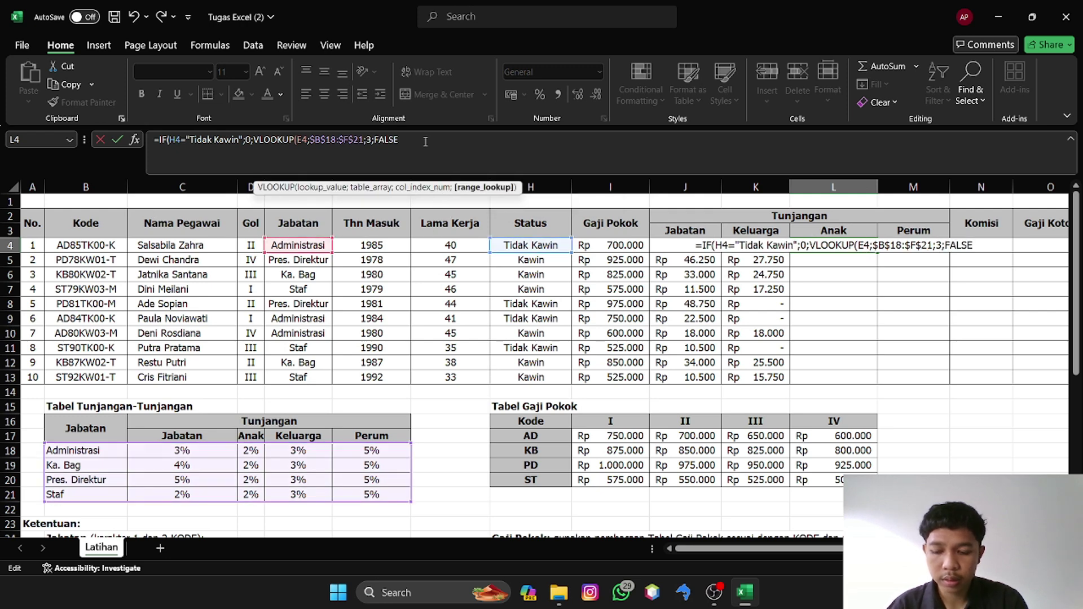
- Complete the L4 formula by multiplying the VLOOKUP result by I4, and fill it down to L13
{"action": "type", "text": ")*"}
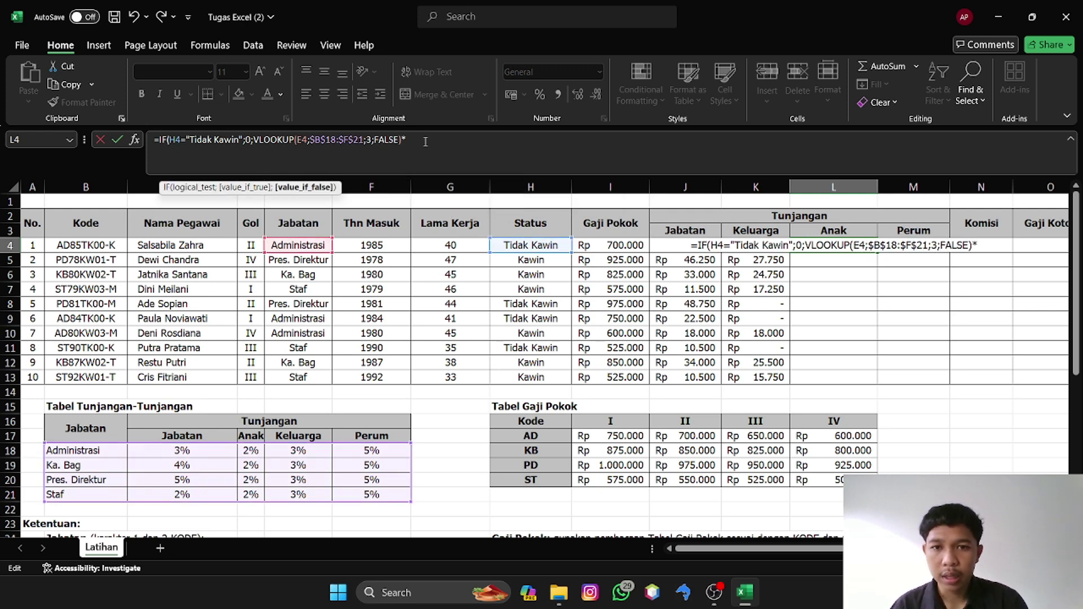
{"action": "left_click", "coordinate": [611, 245]}
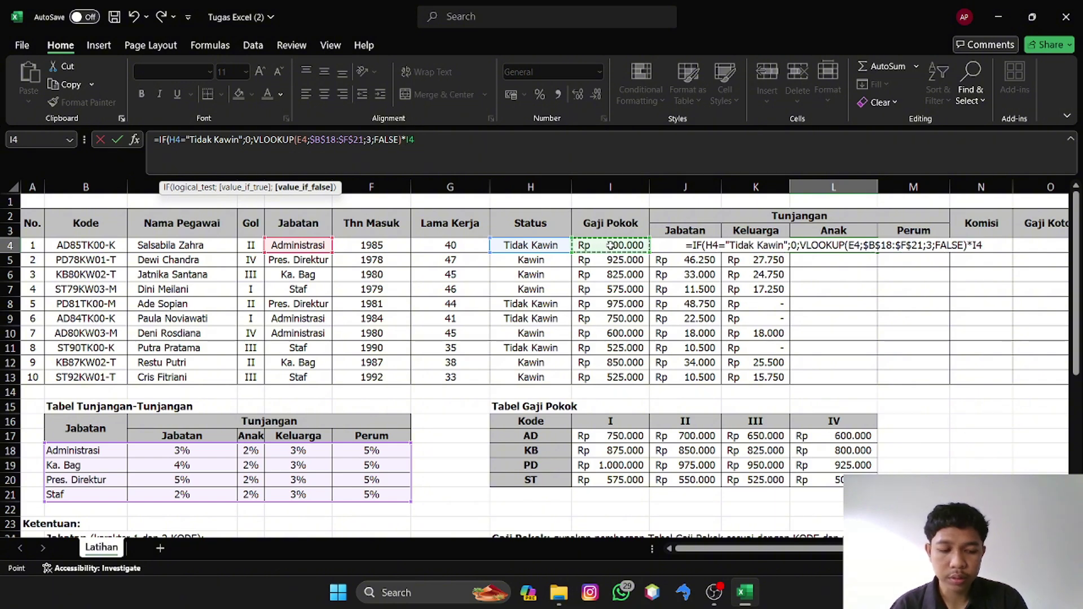
{"action": "type", "text": ")"}
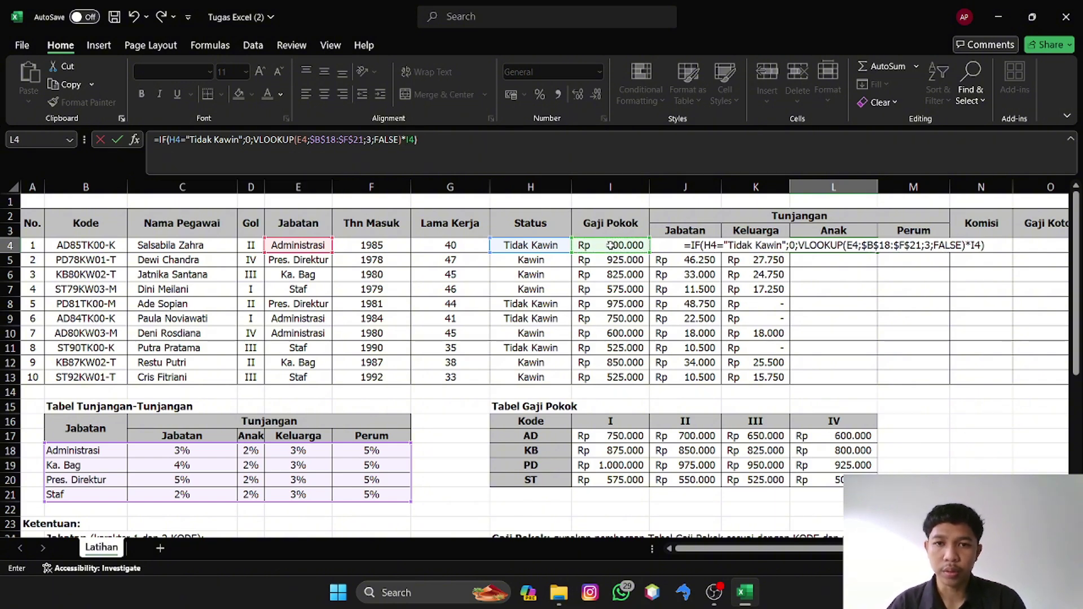
{"action": "key", "text": "Return"}
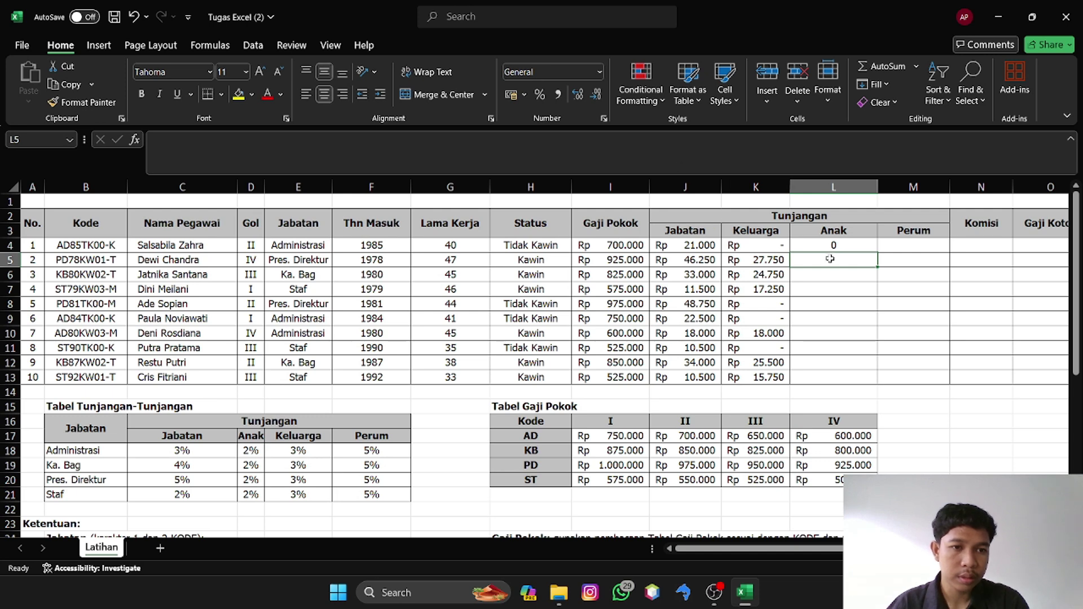
{"action": "left_click", "coordinate": [840, 249]}
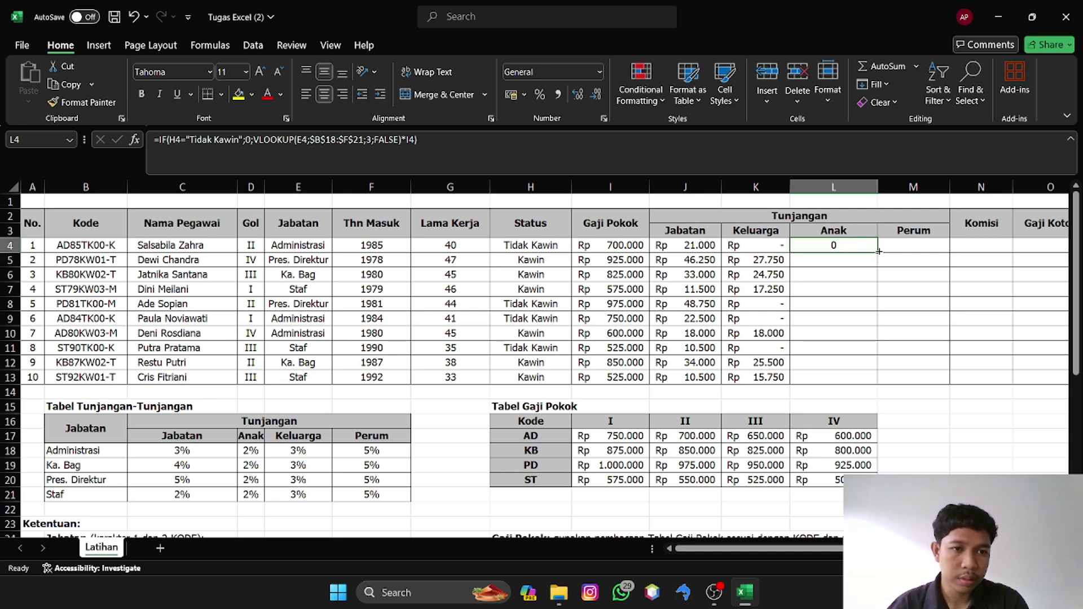
{"action": "left_click_drag", "start_coordinate": [876, 253], "coordinate": [875, 381]}
- Format the Anak allowances in L4:L13 as Accounting with the Rp symbol and 0 decimal places
{"action": "right_click", "coordinate": [825, 342]}
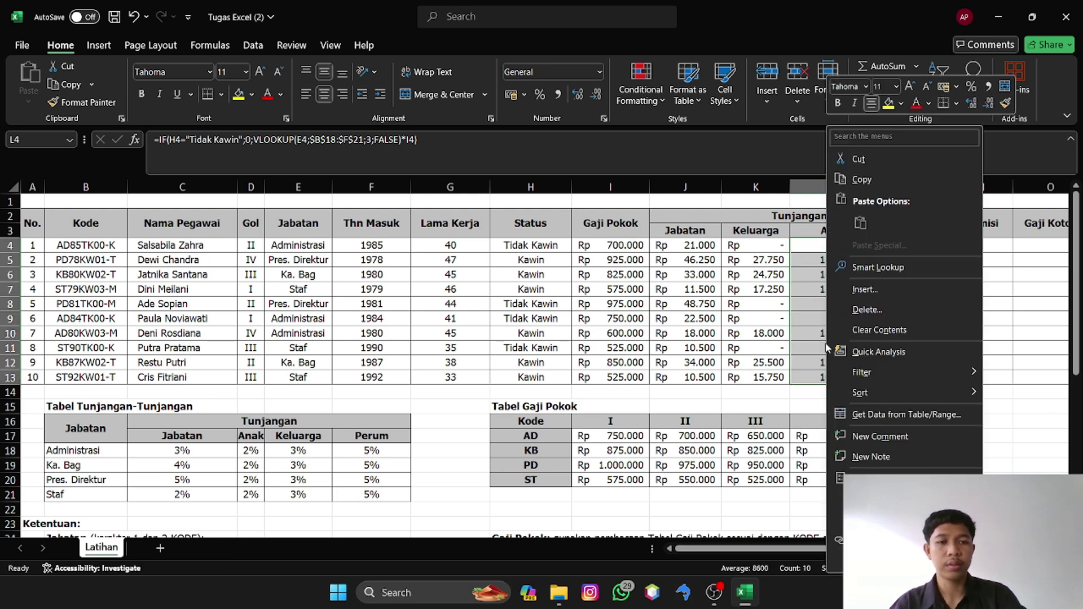
{"action": "left_click", "coordinate": [880, 477]}
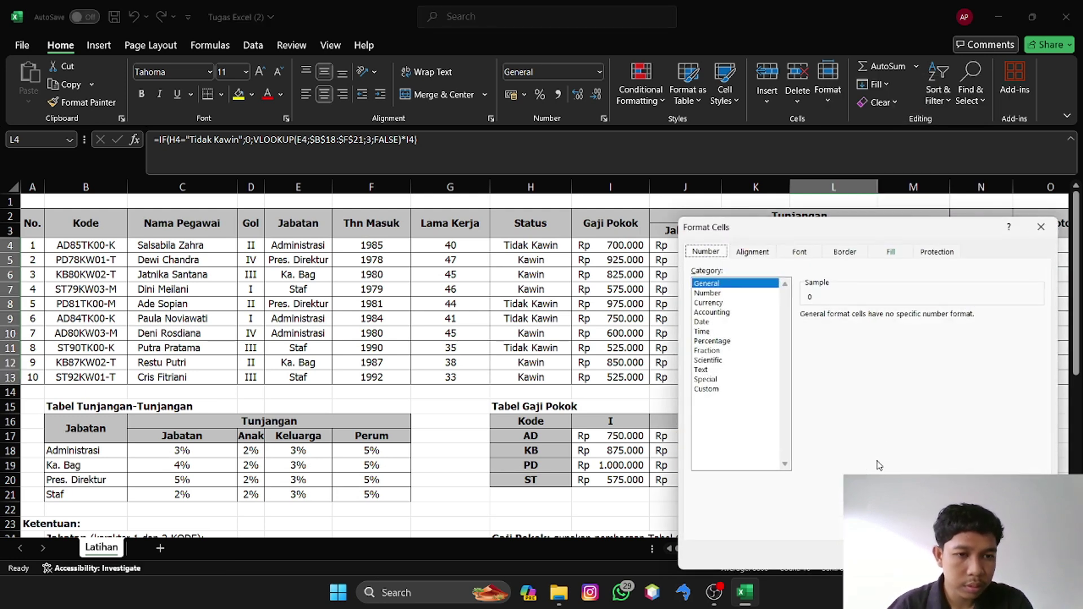
{"action": "left_click", "coordinate": [720, 314]}
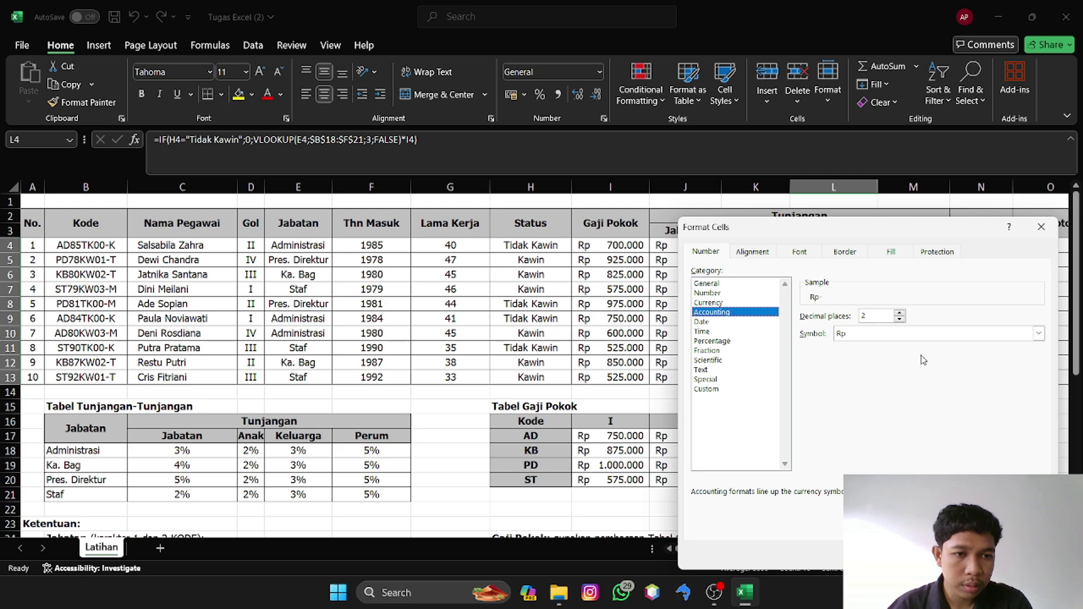
{"action": "left_click", "coordinate": [900, 319]}
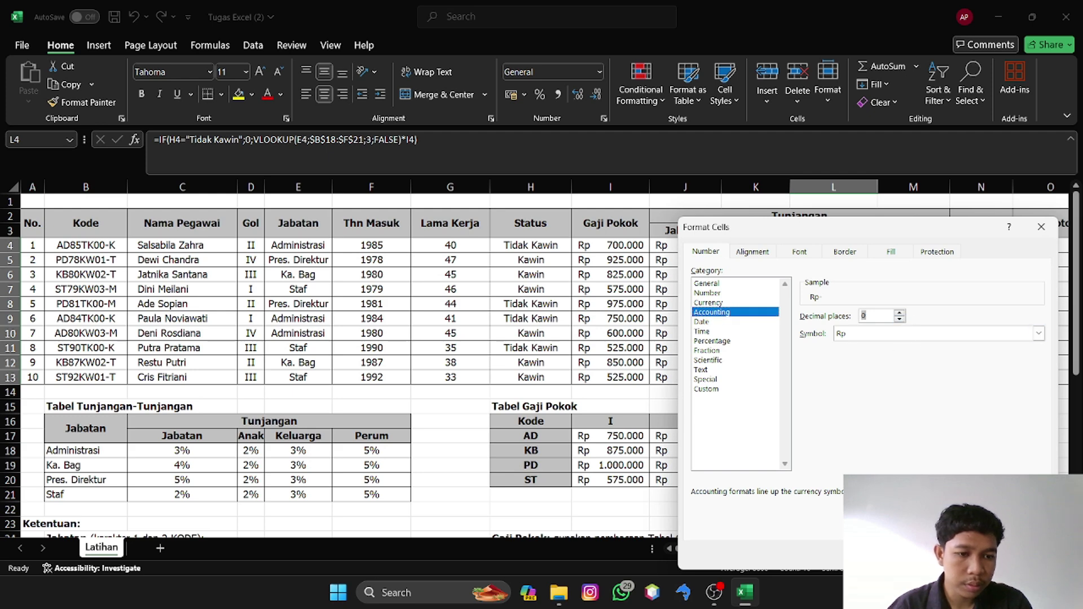
{"action": "key", "text": "Return"}
{"action": "left_click", "coordinate": [959, 439]}
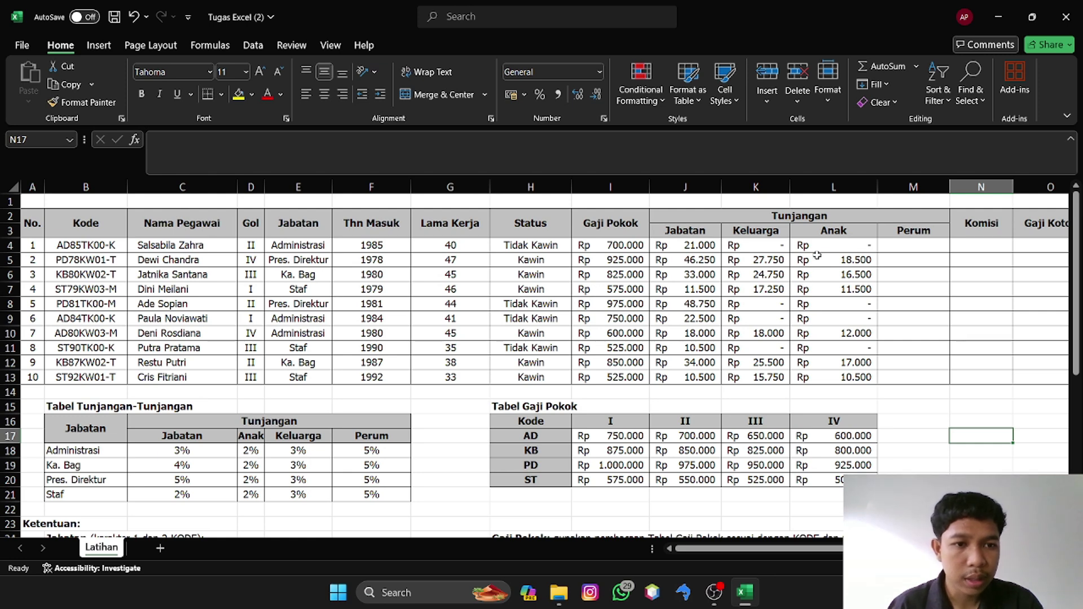
- Start an IF formula in M4 that returns 0 when H4 equals "Tidak Kawin"
{"action": "left_click", "coordinate": [899, 246]}
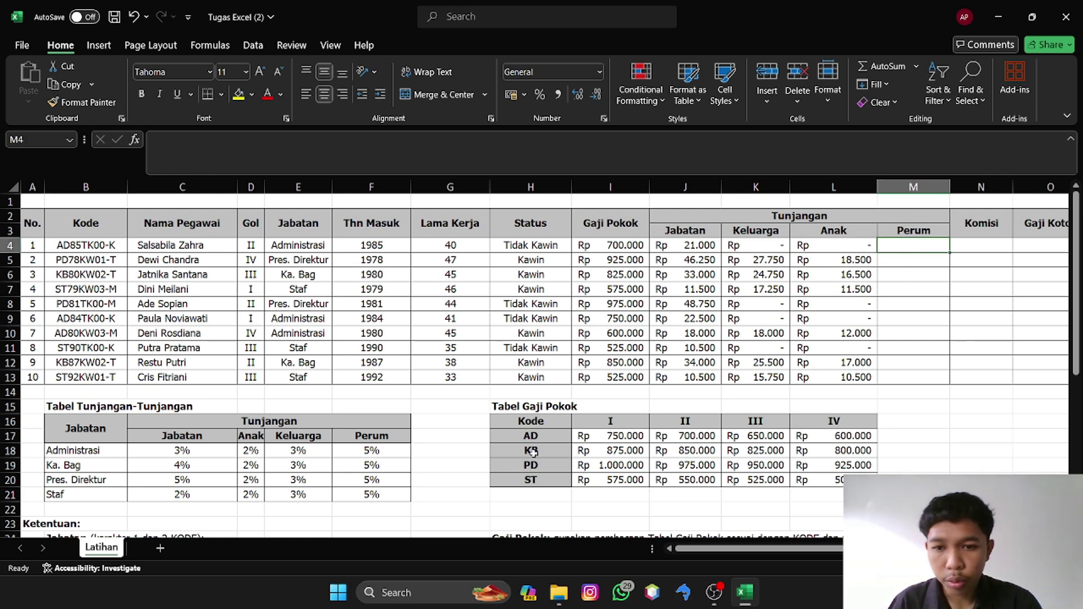
{"action": "left_click", "coordinate": [484, 149]}
{"action": "type", "text": "=if"}
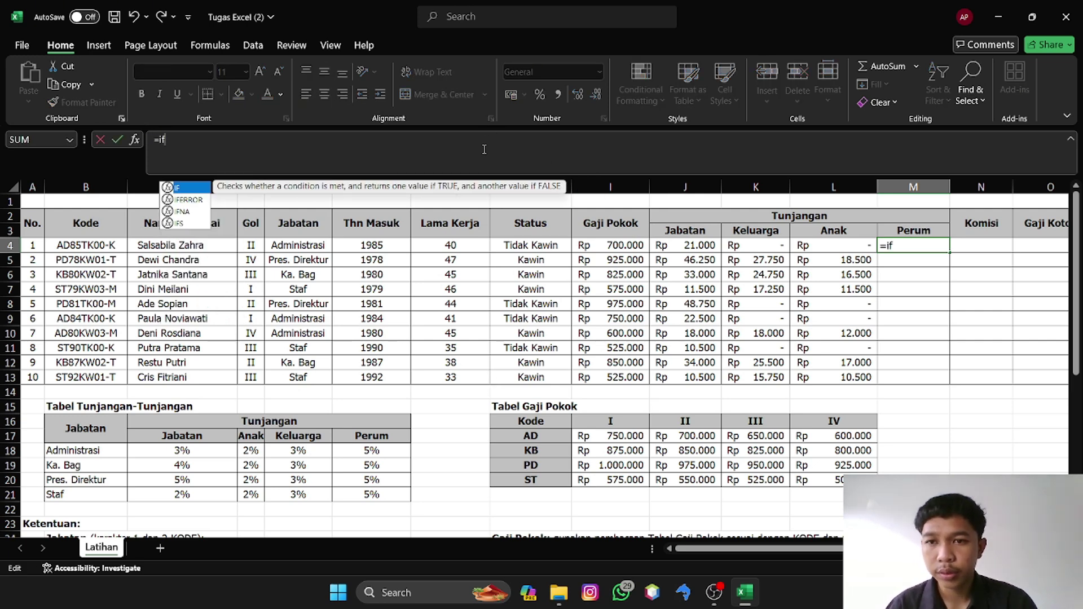
{"action": "double_click", "coordinate": [201, 188]}
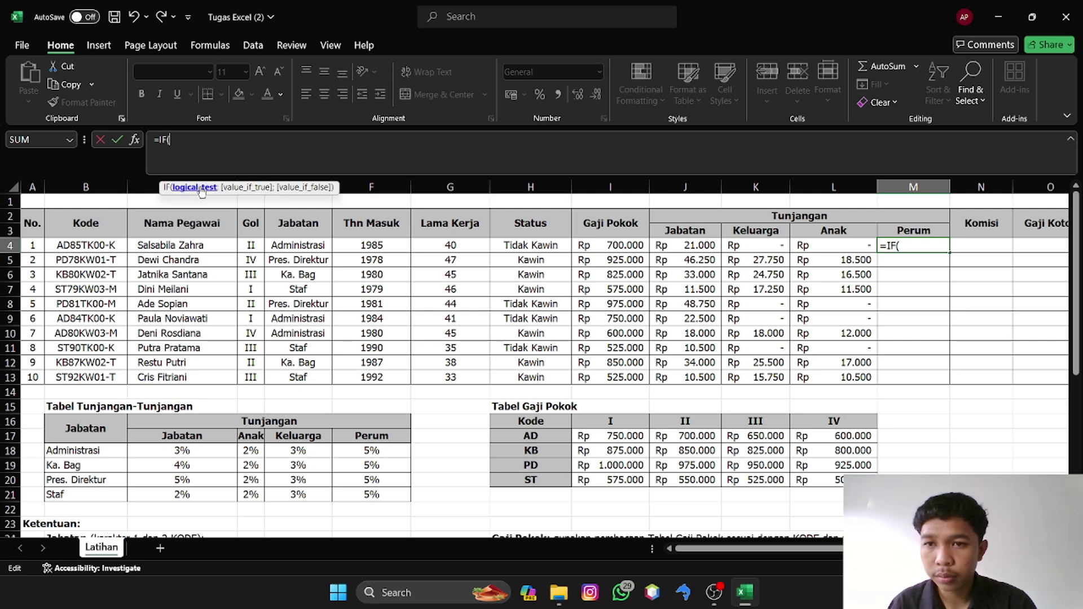
{"action": "left_click", "coordinate": [490, 250]}
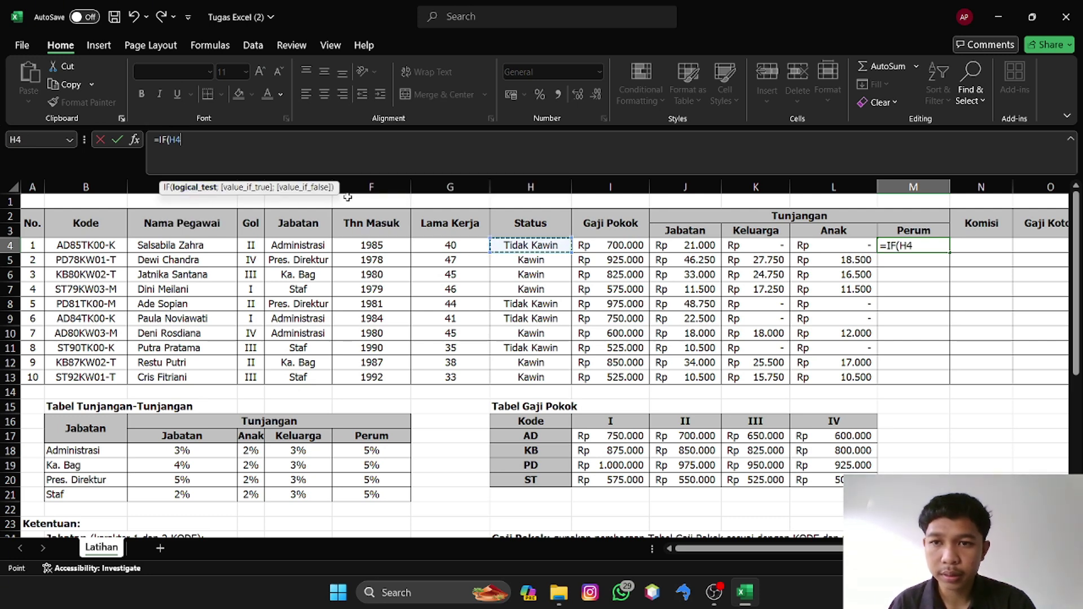
{"action": "type", "text": "="}
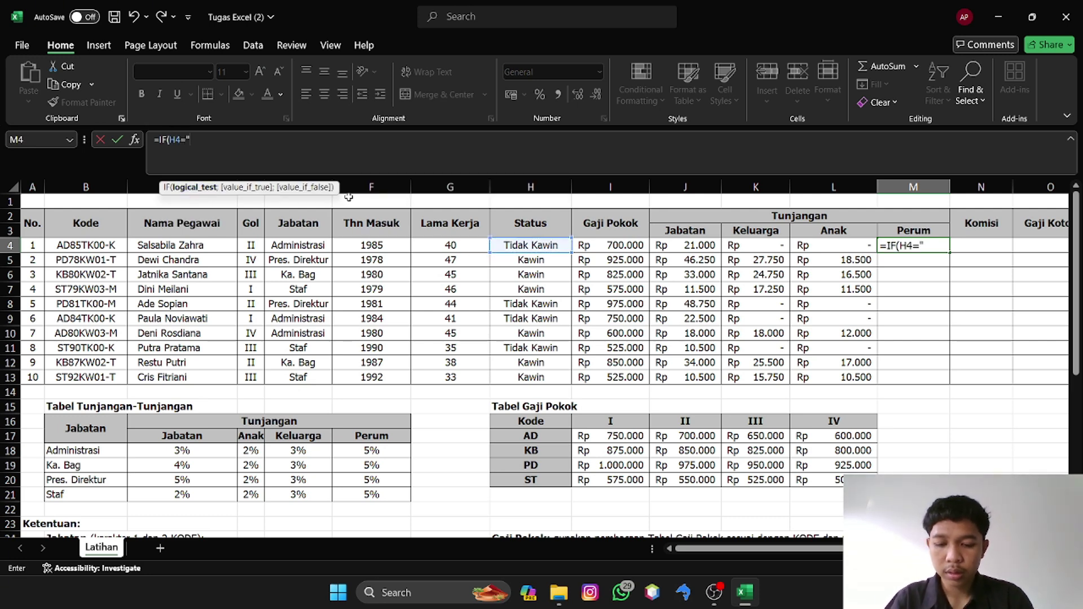
{"action": "type", "text": "\"Tidak"}
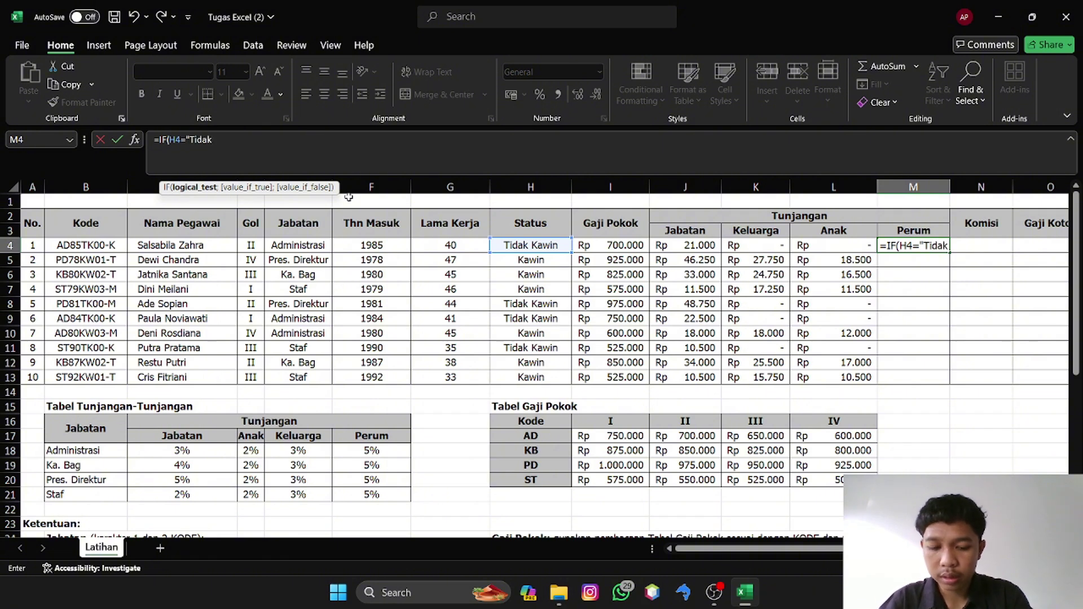
{"action": "type", "text": " Kawib"}
{"action": "key", "text": "BackSpace"}
{"action": "type", "text": "n"}
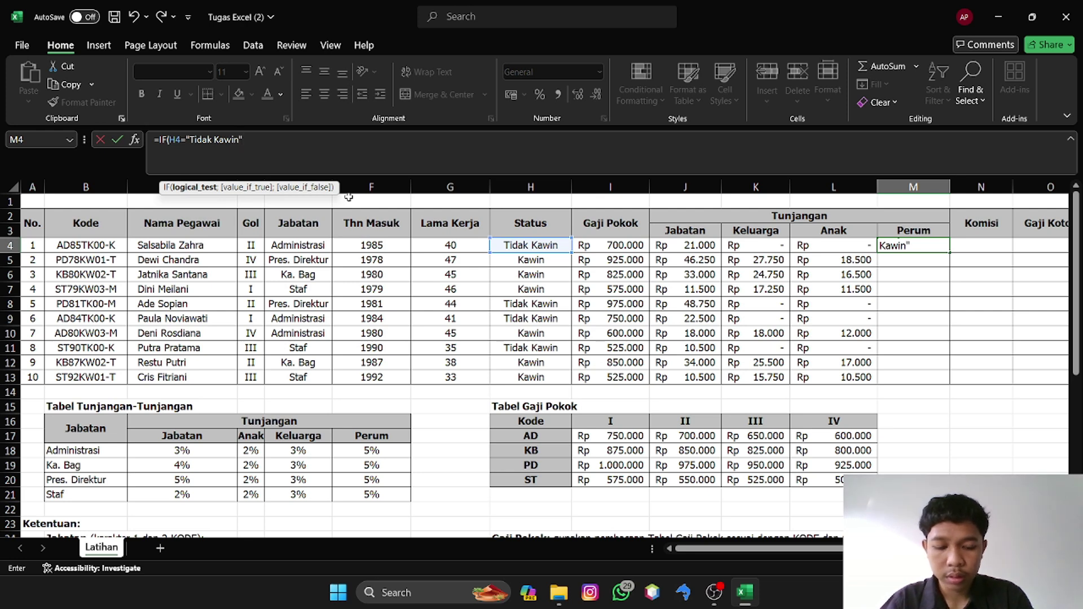
{"action": "type", "text": ";0;"}
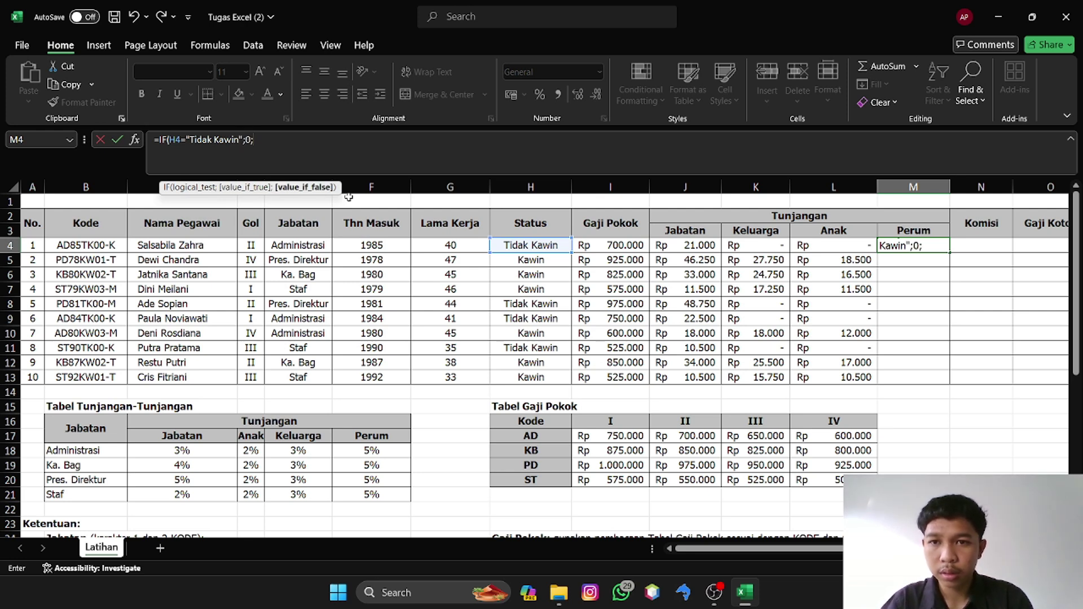
- Add a VLOOKUP as the IF's false value in M4, with lookup value E4 and table range B18:F21
{"action": "type", "text": "vlo"}
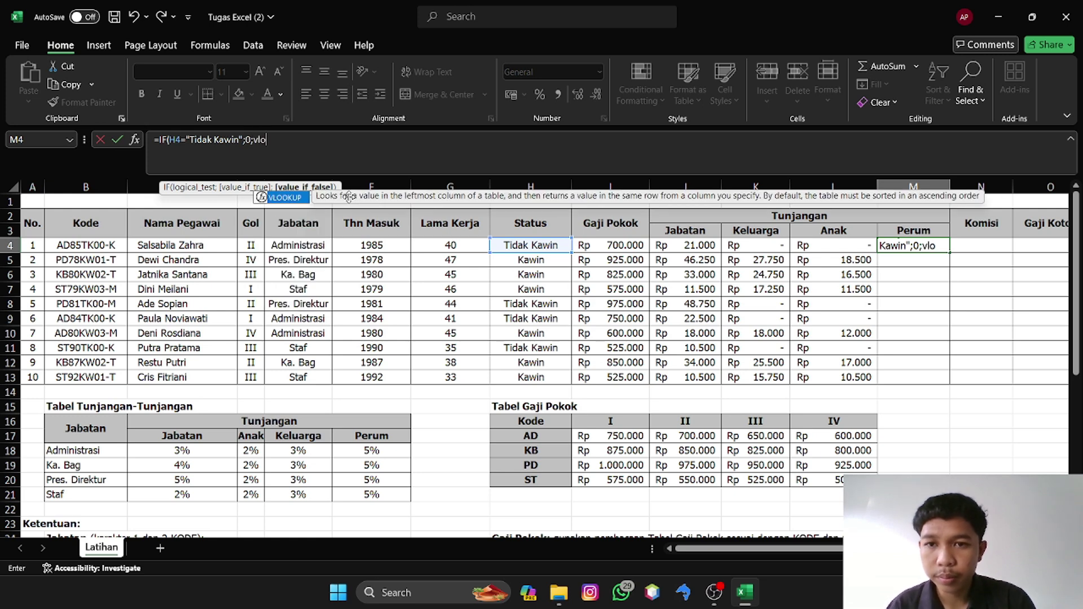
{"action": "double_click", "coordinate": [296, 199]}
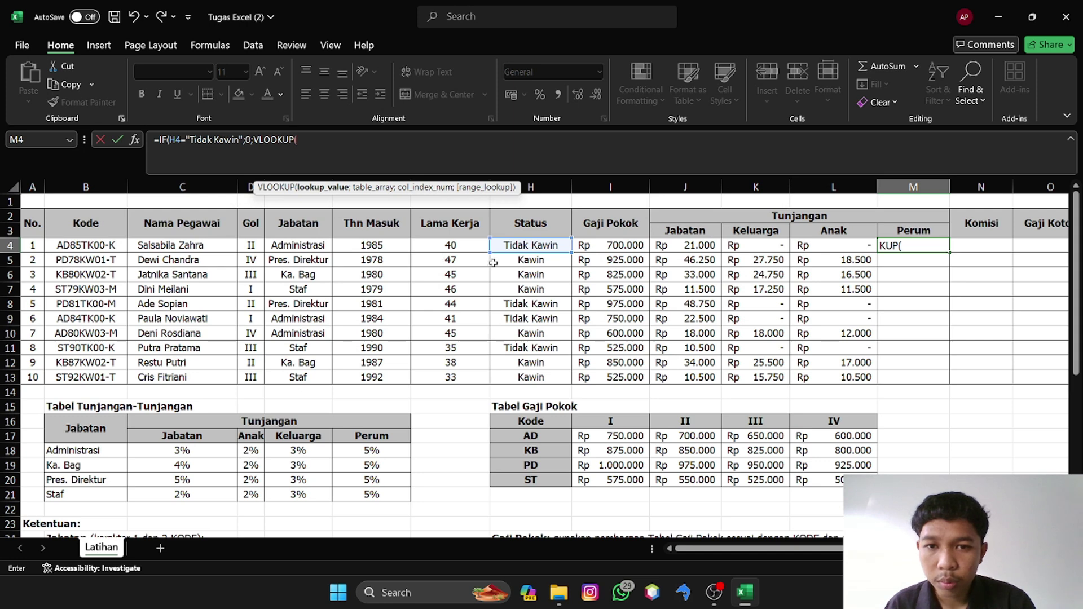
{"action": "left_click", "coordinate": [325, 248]}
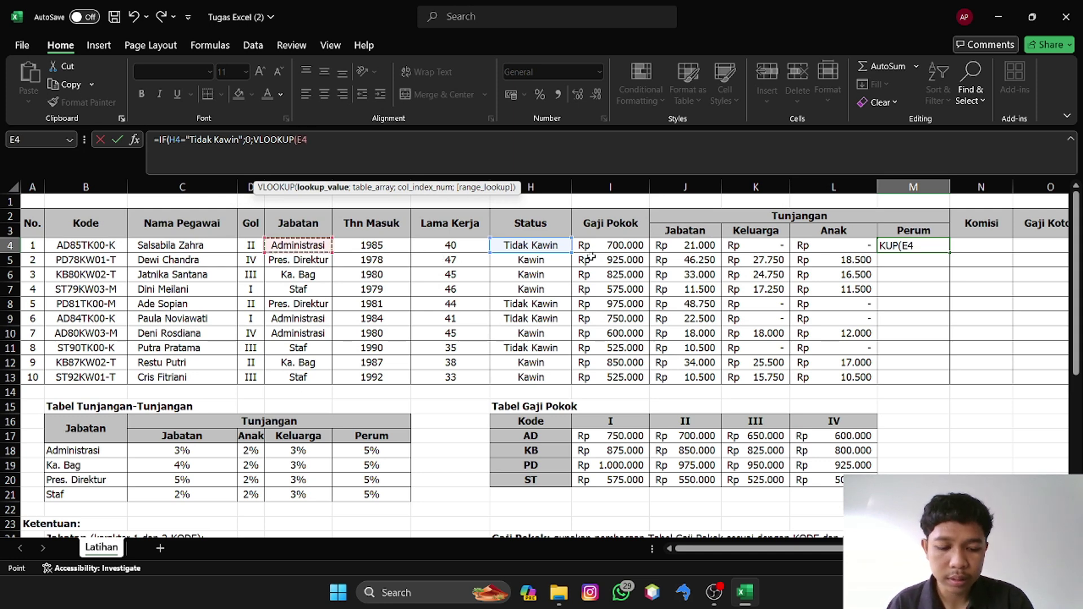
{"action": "type", "text": ";"}
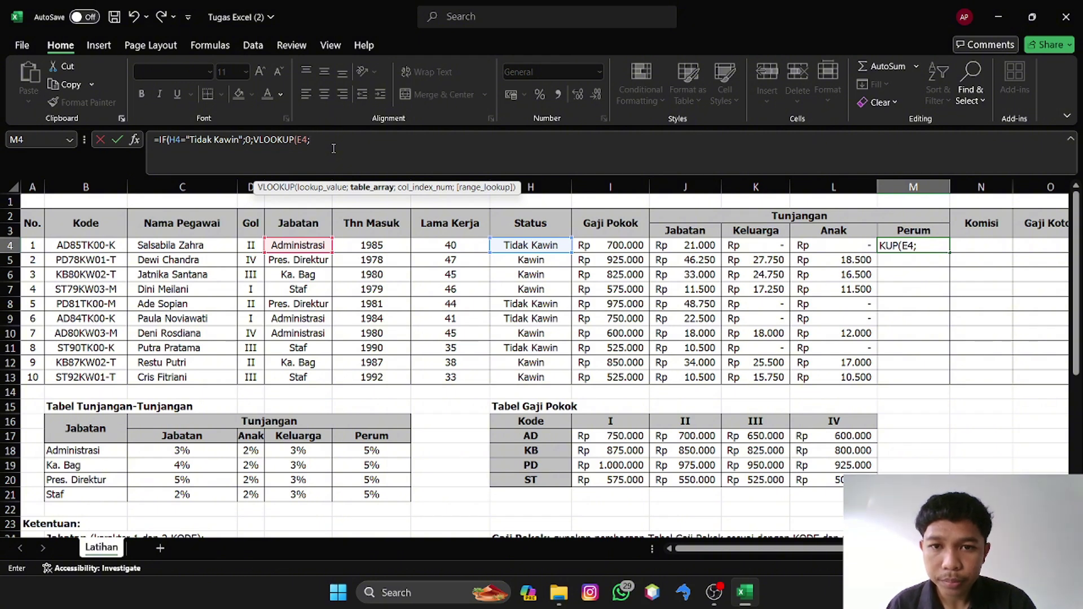
{"action": "left_click", "coordinate": [79, 450]}
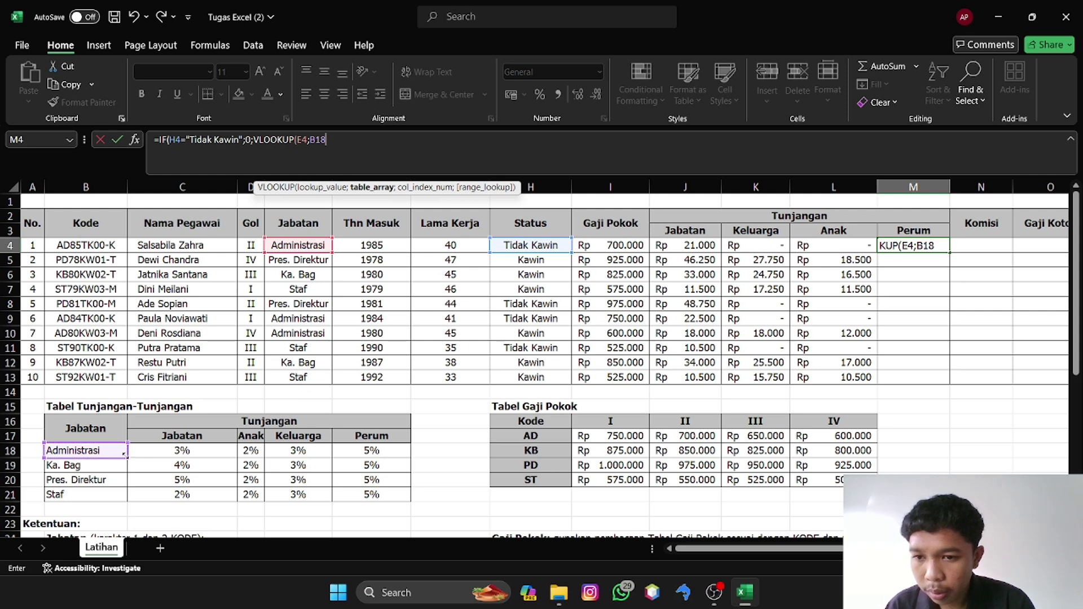
{"action": "left_click_drag", "start_coordinate": [115, 451], "coordinate": [384, 498]}
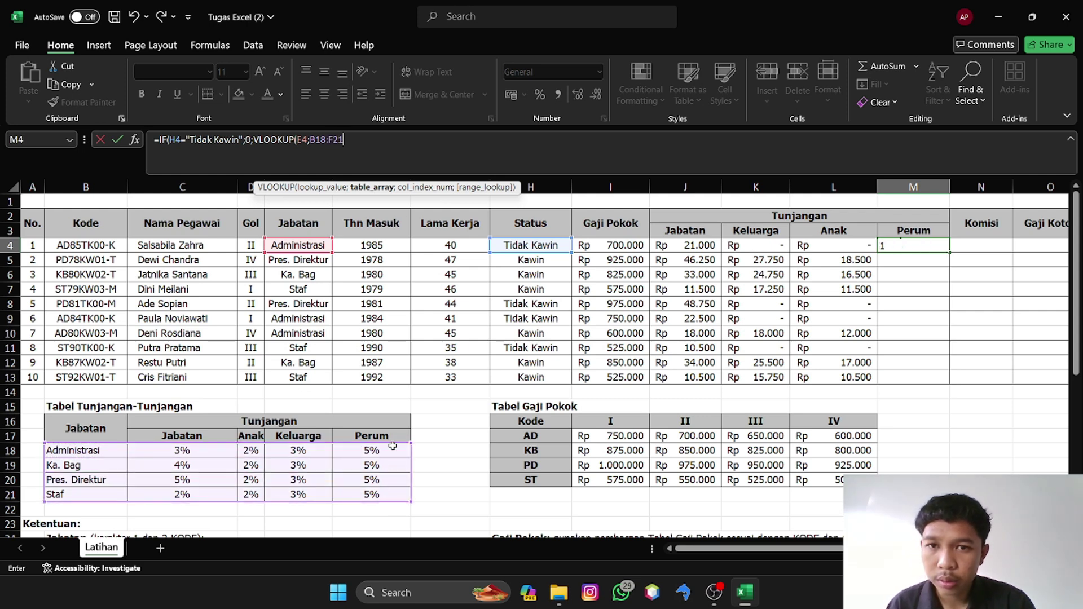
- Make the table range of the VLOOKUP in M4 absolute as $B$18:$F$21
{"action": "left_click", "coordinate": [310, 139]}
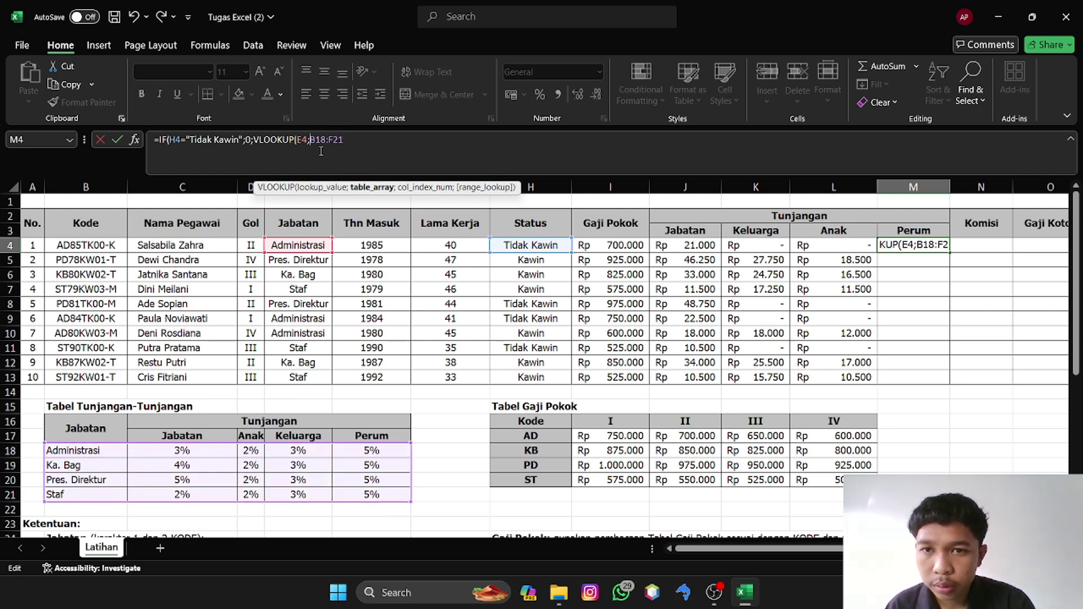
{"action": "type", "text": "$"}
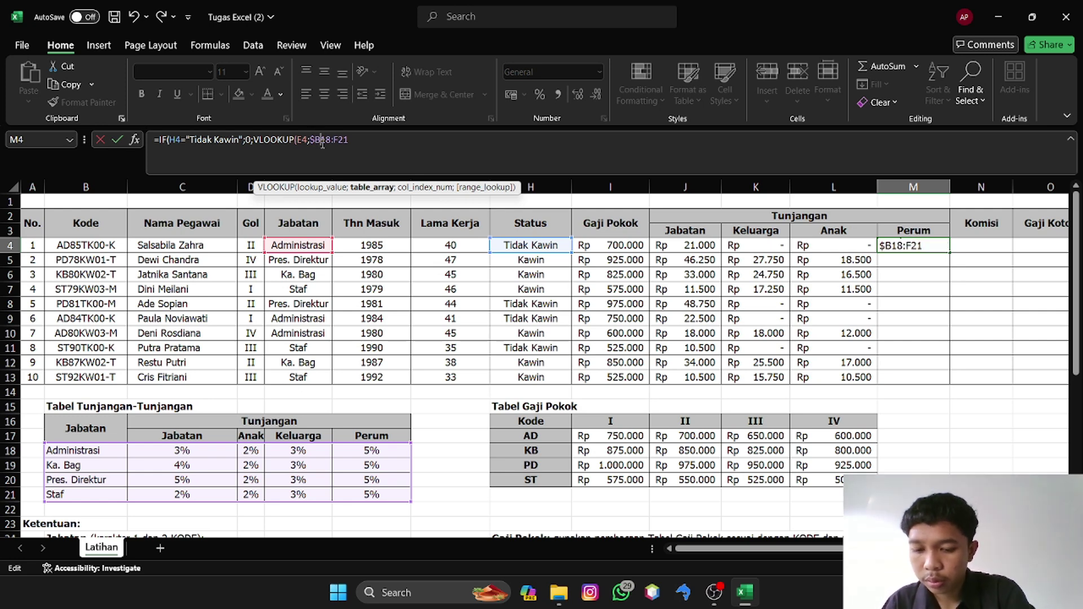
{"action": "type", "text": "$"}
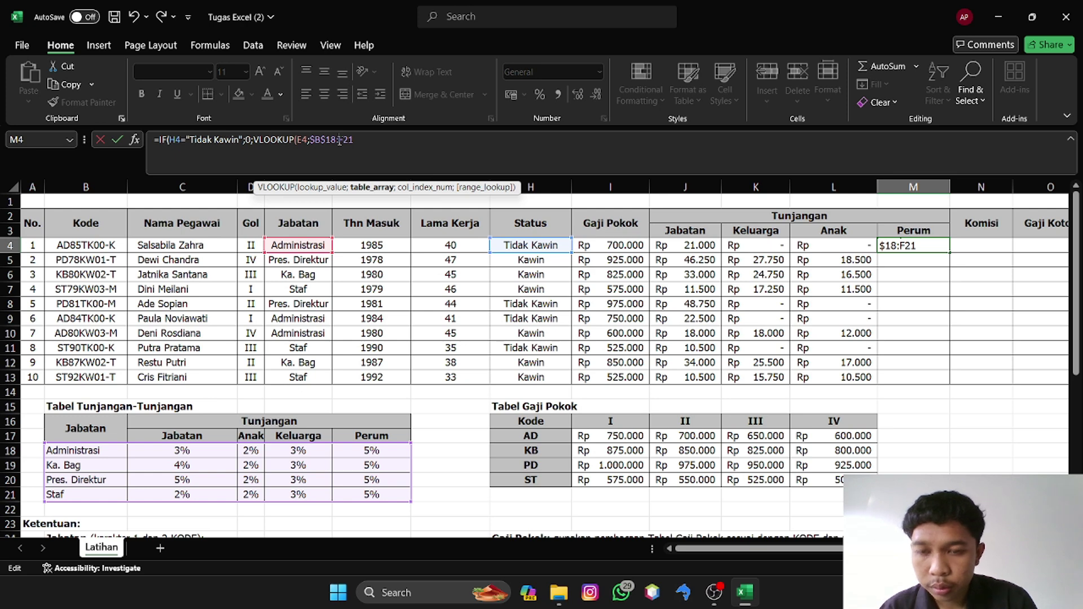
{"action": "type", "text": "$"}
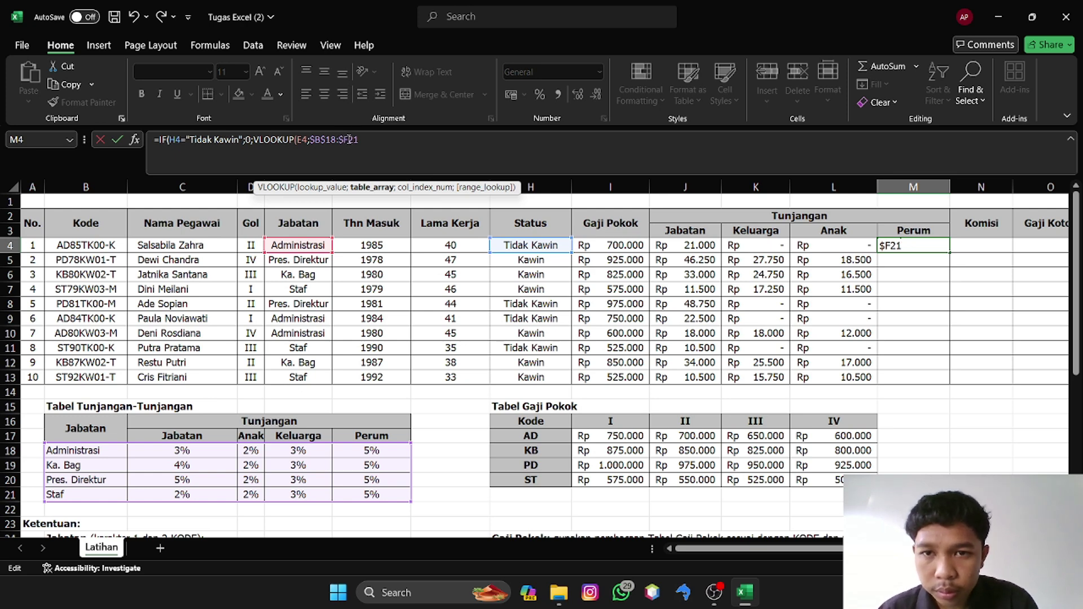
{"action": "type", "text": "$21"}
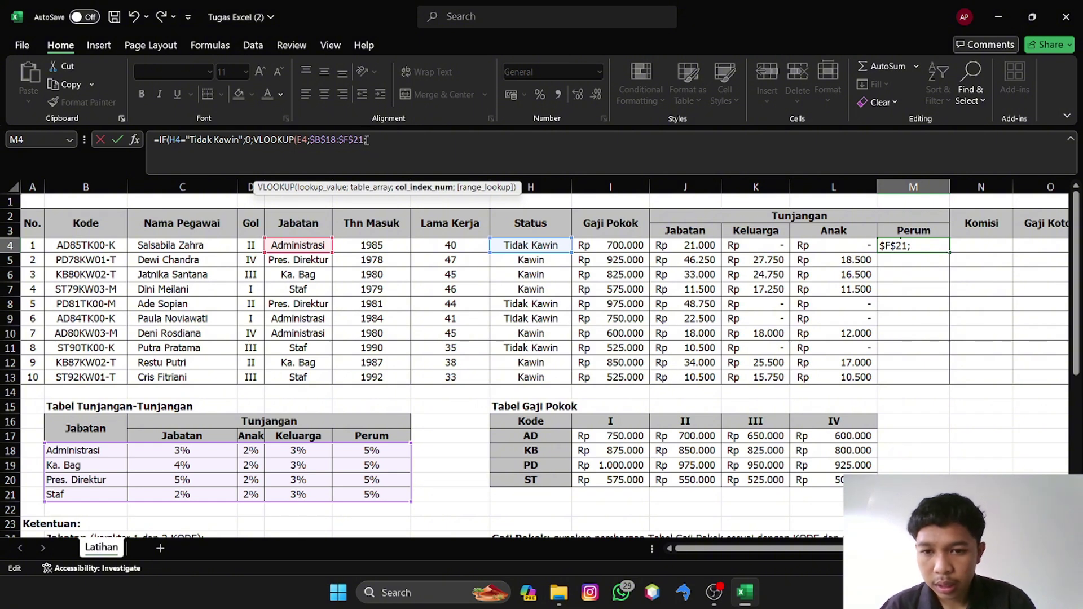
- Set the column index of the VLOOKUP in M4 to 5 and its range lookup to FALSE for an exact match
{"action": "type", "text": ";"}
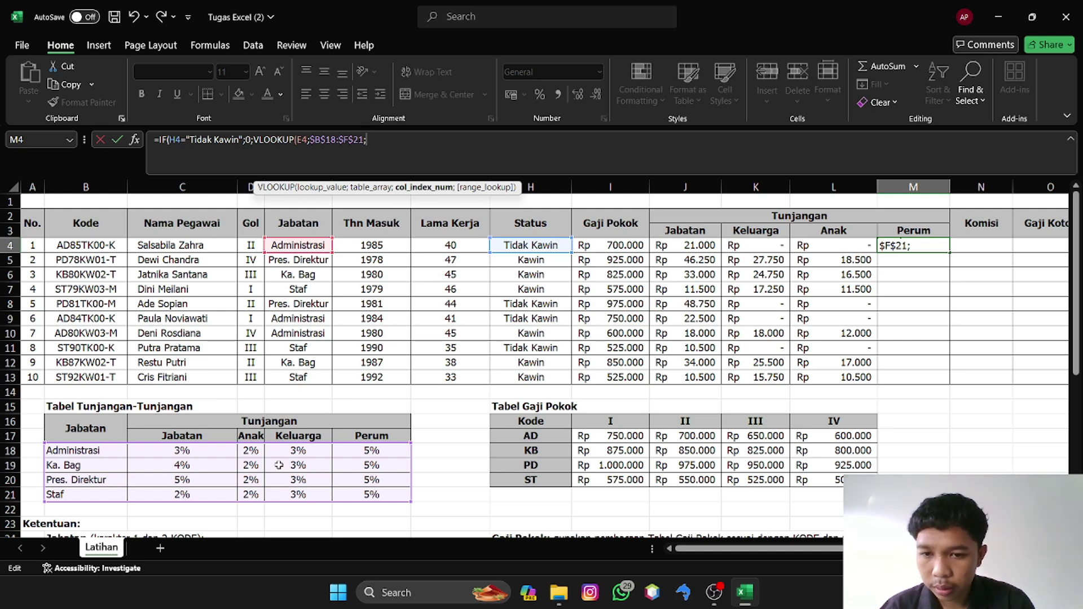
{"action": "type", "text": "5"}
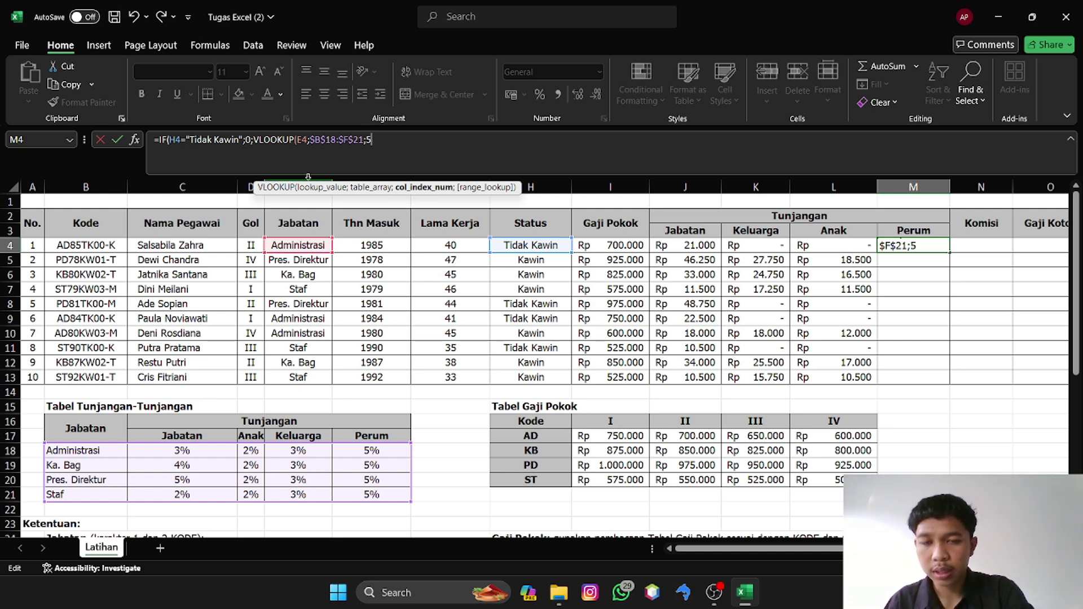
{"action": "type", "text": ";"}
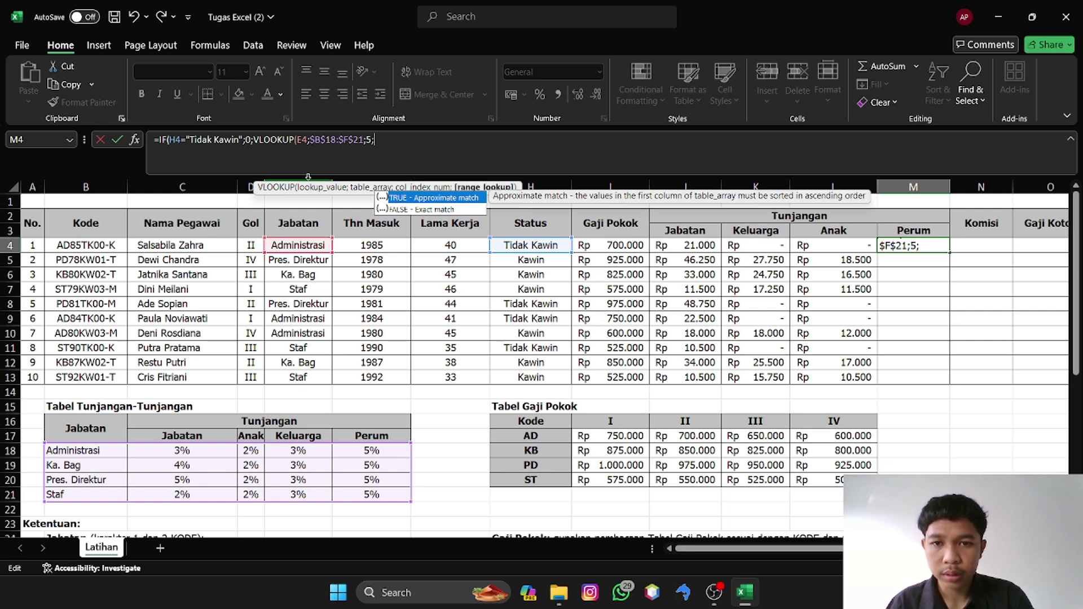
{"action": "key", "text": "Down"}
{"action": "key", "text": "Tab"}
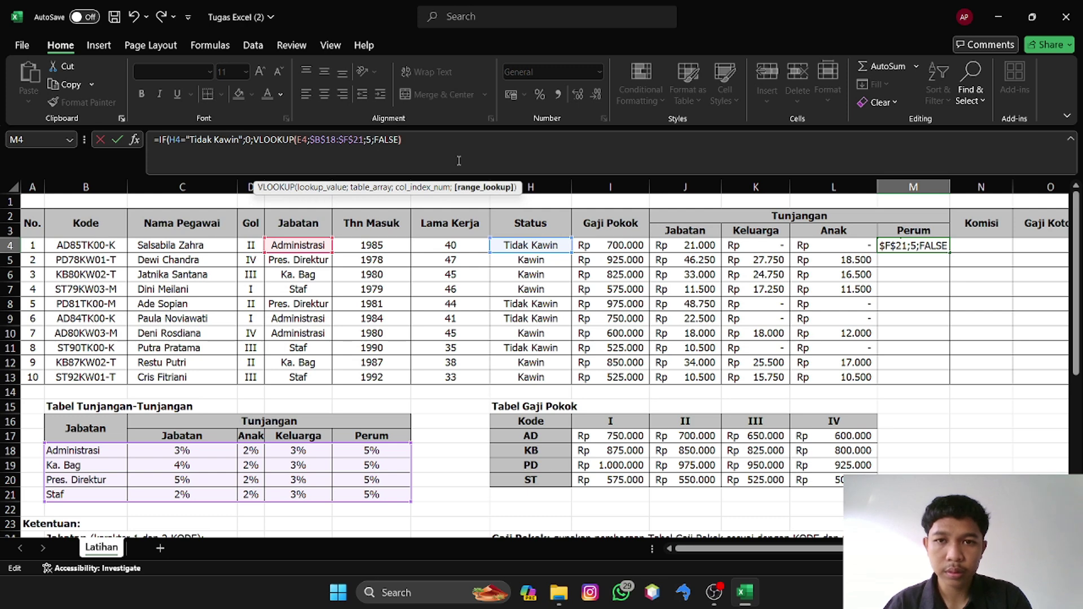
- Complete the formula in M4 by multiplying the VLOOKUP result by I4, and fill it down to M13
{"action": "type", "text": ")"}
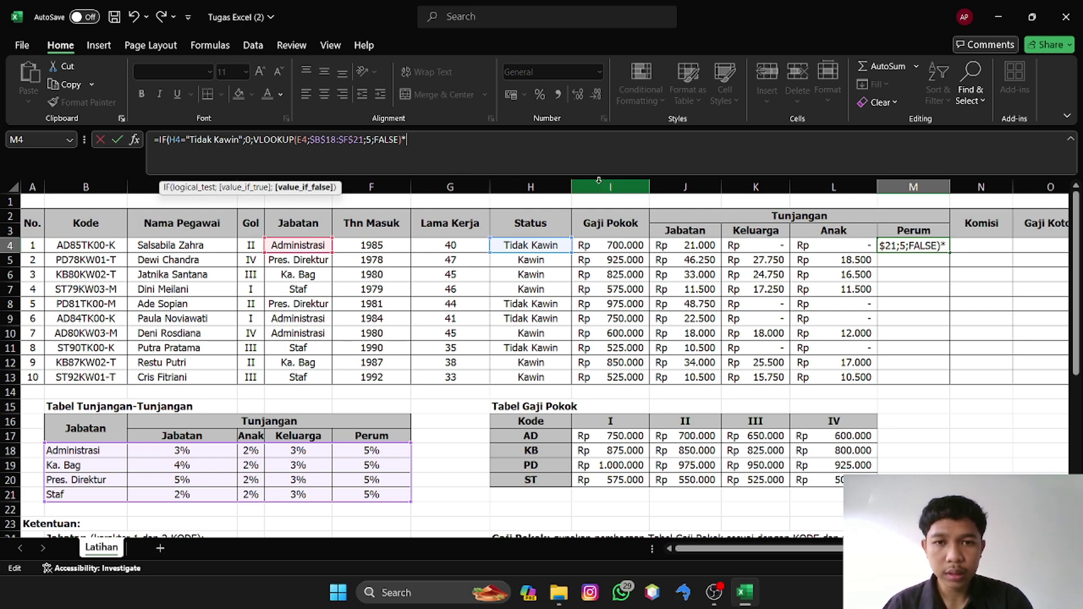
{"action": "type", "text": "*"}
{"action": "left_click", "coordinate": [627, 245]}
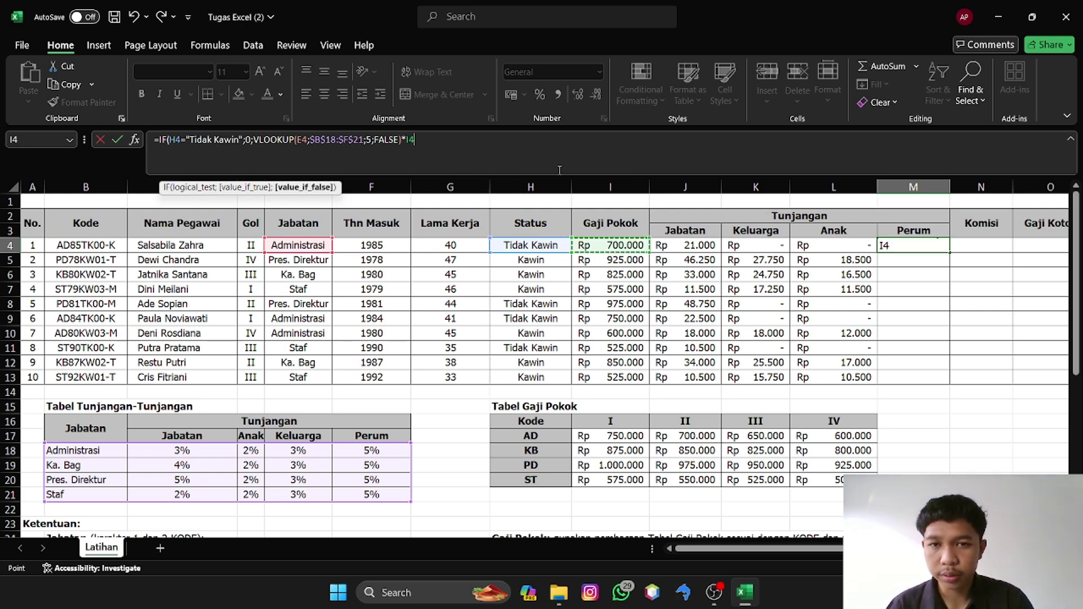
{"action": "type", "text": ")"}
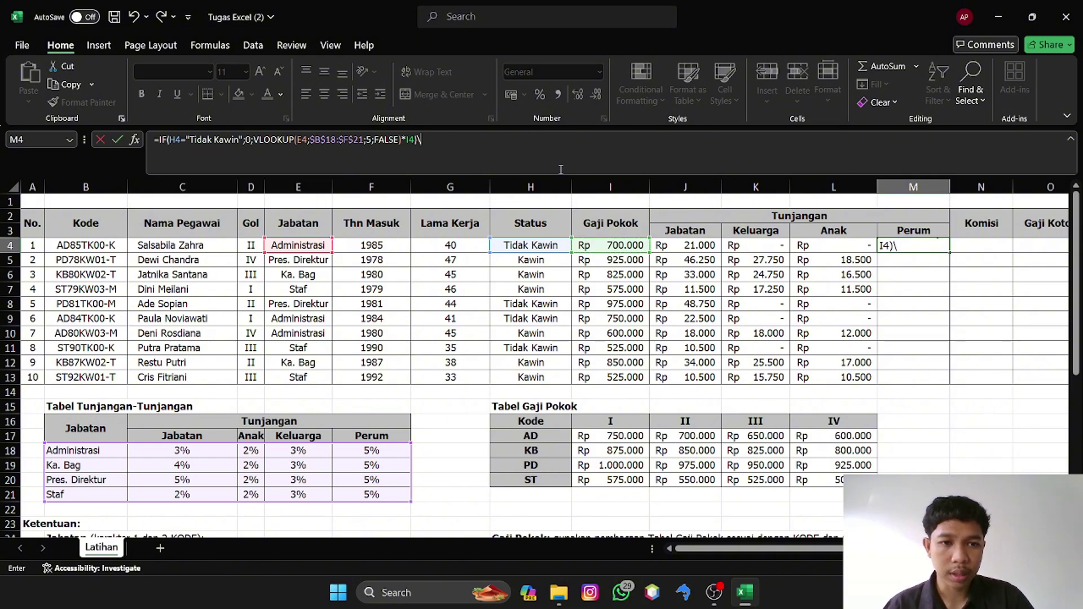
{"action": "key", "text": "Return"}
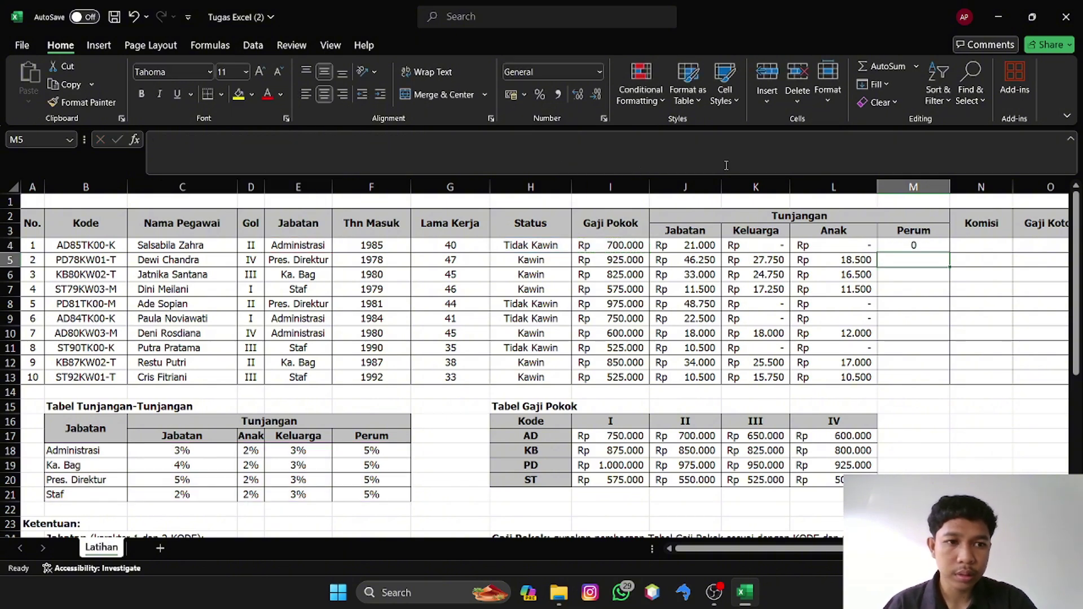
{"action": "left_click", "coordinate": [899, 247]}
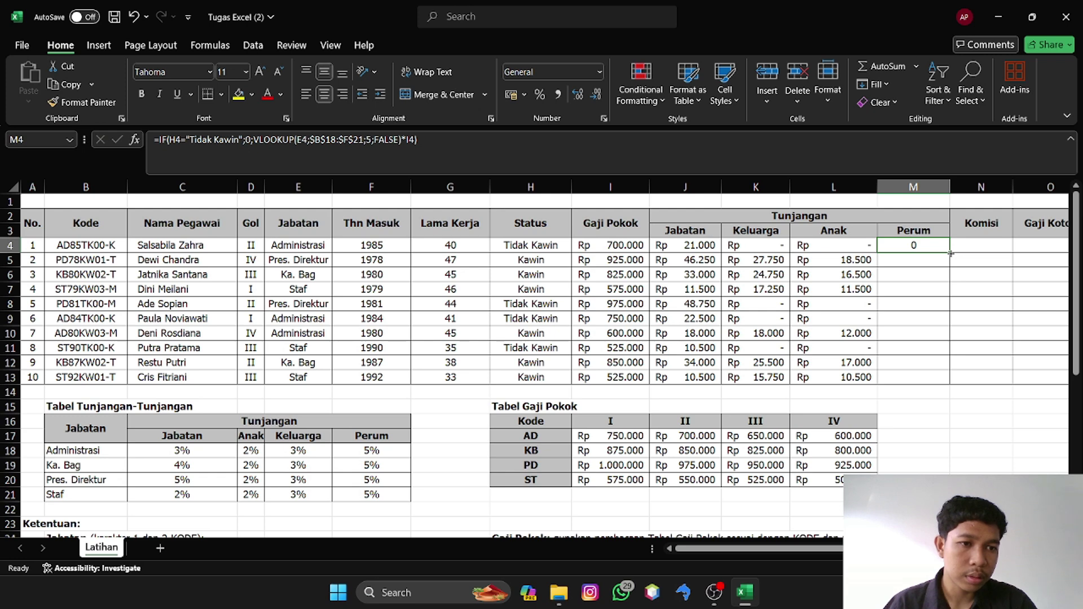
{"action": "left_click_drag", "start_coordinate": [950, 252], "coordinate": [949, 383]}
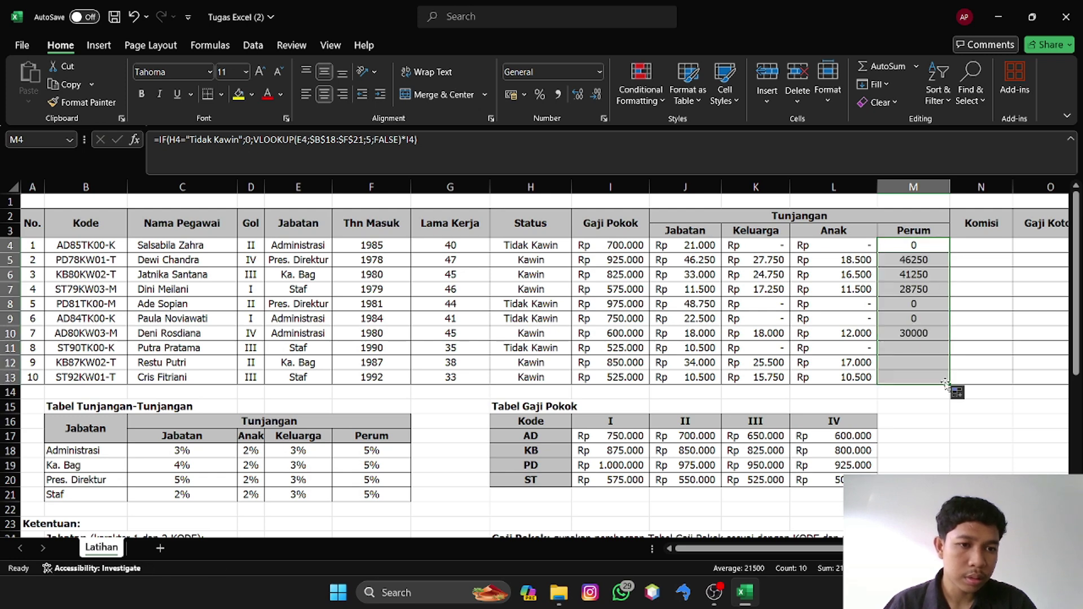
- Format the Perum values in M4:M13 as Accounting with the Rp symbol and 0 decimal places
{"action": "right_click", "coordinate": [905, 276]}
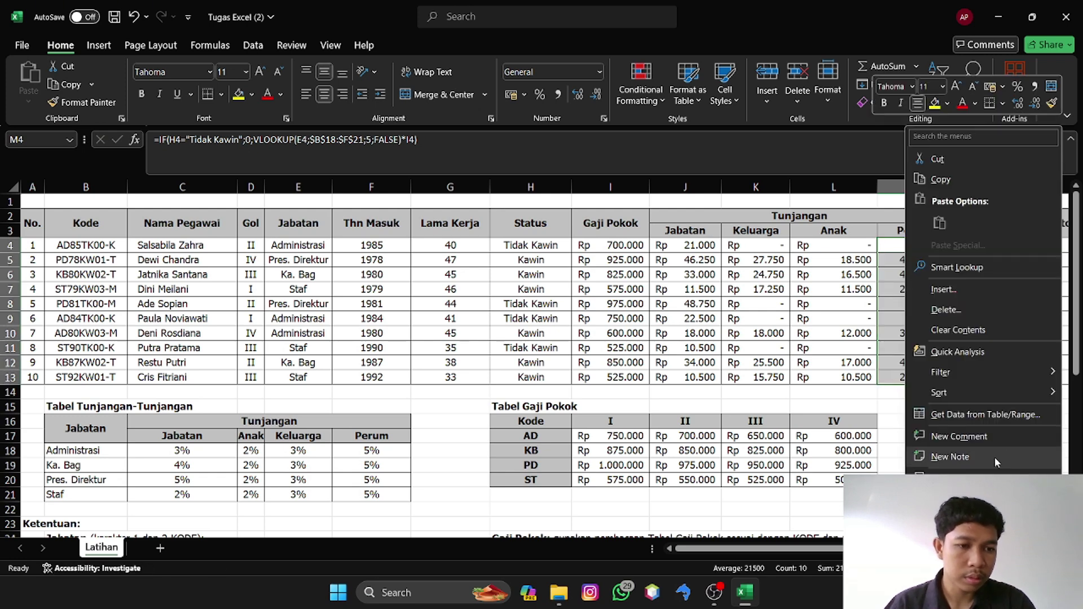
{"action": "left_click", "coordinate": [959, 477]}
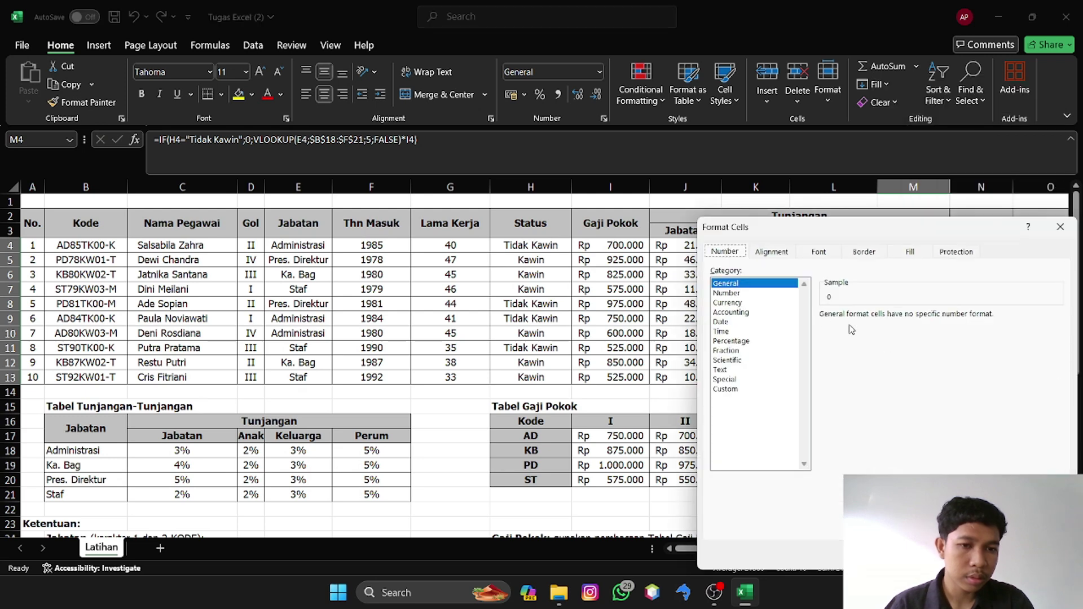
{"action": "left_click", "coordinate": [759, 314]}
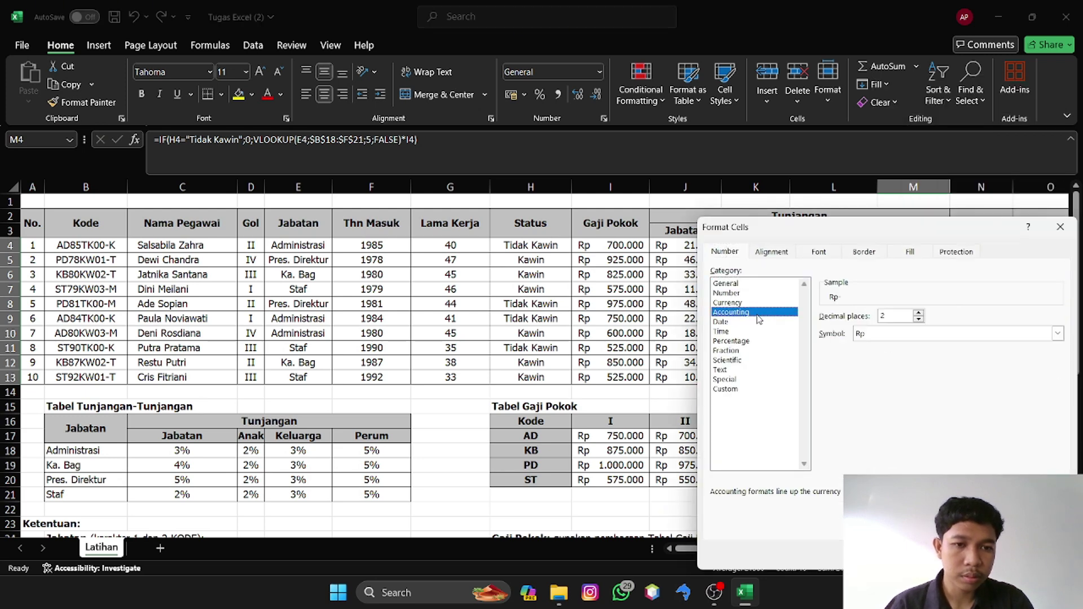
{"action": "left_click", "coordinate": [920, 319]}
{"action": "left_click", "coordinate": [919, 319]}
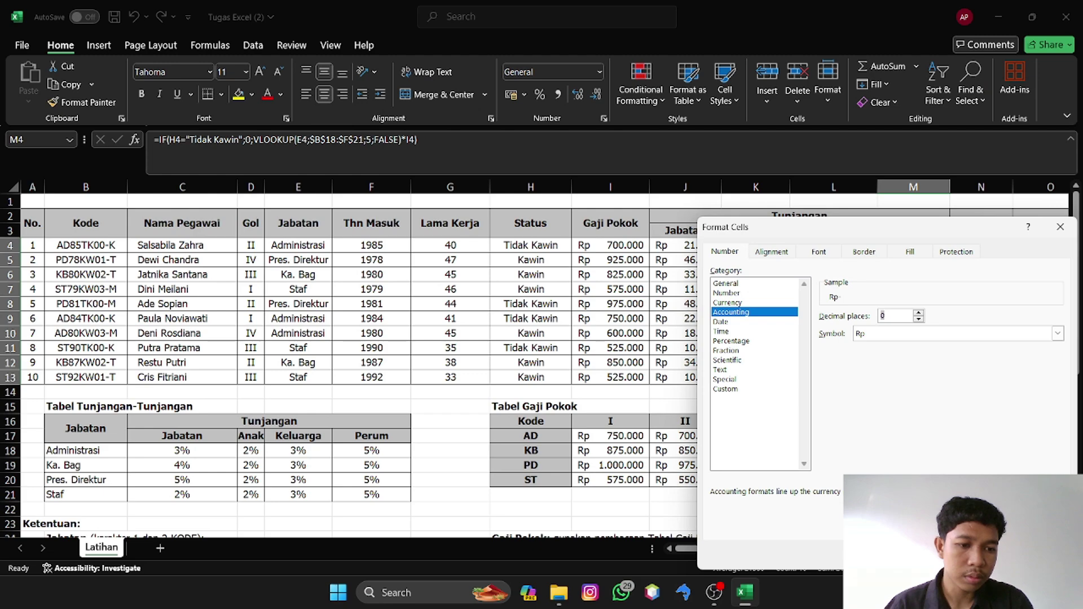
{"action": "key", "text": "Return"}
- Select N4 and review the Komisi rules in the notes below the Tabel Gaji Pokok
{"action": "scroll", "coordinate": [685, 426], "scroll_direction": "right", "scroll_amount": 4}
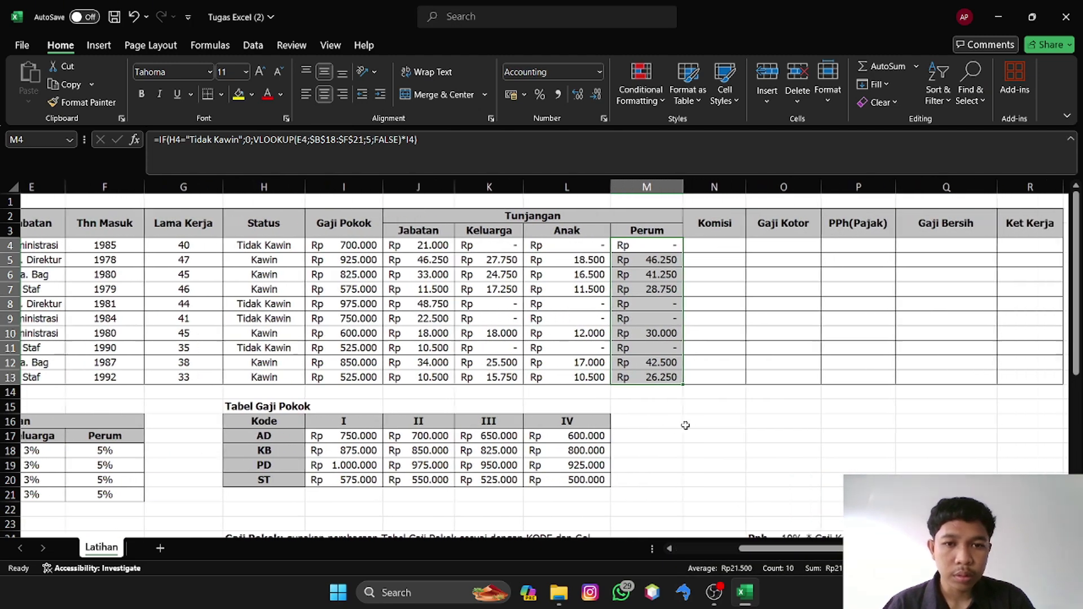
{"action": "scroll", "coordinate": [685, 425], "scroll_direction": "right", "scroll_amount": 1}
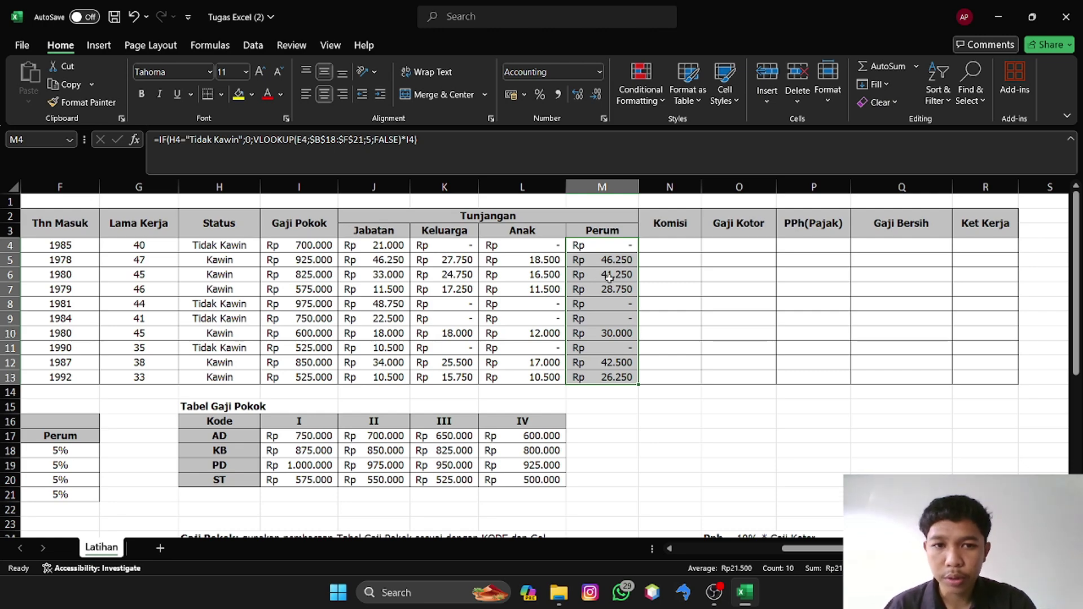
{"action": "left_click", "coordinate": [673, 245]}
{"action": "scroll", "coordinate": [687, 388], "scroll_direction": "down", "scroll_amount": 4}
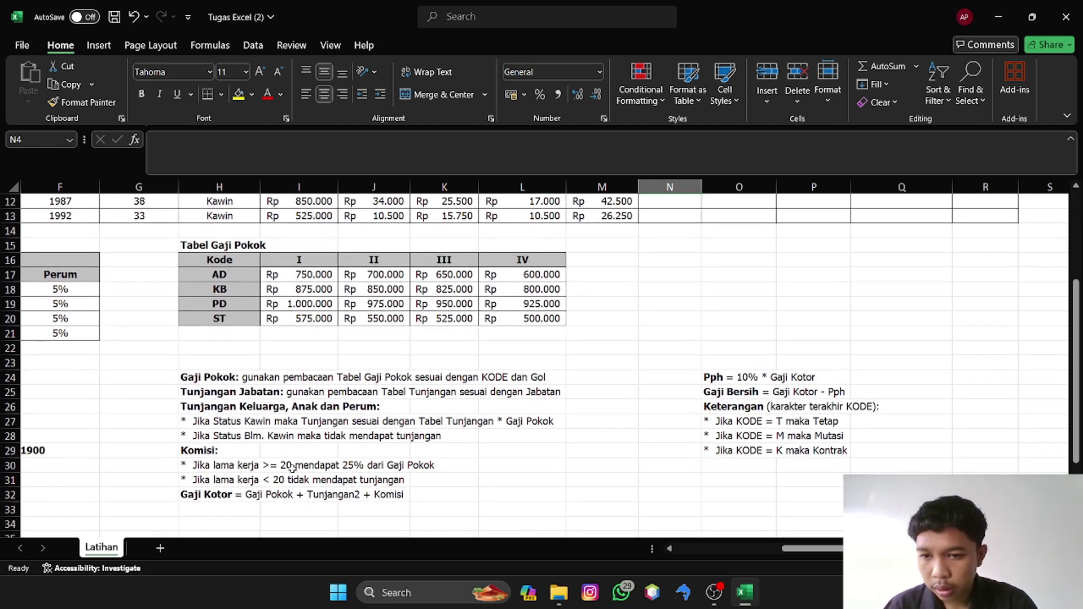
{"action": "scroll", "coordinate": [338, 458], "scroll_direction": "left", "scroll_amount": 2}
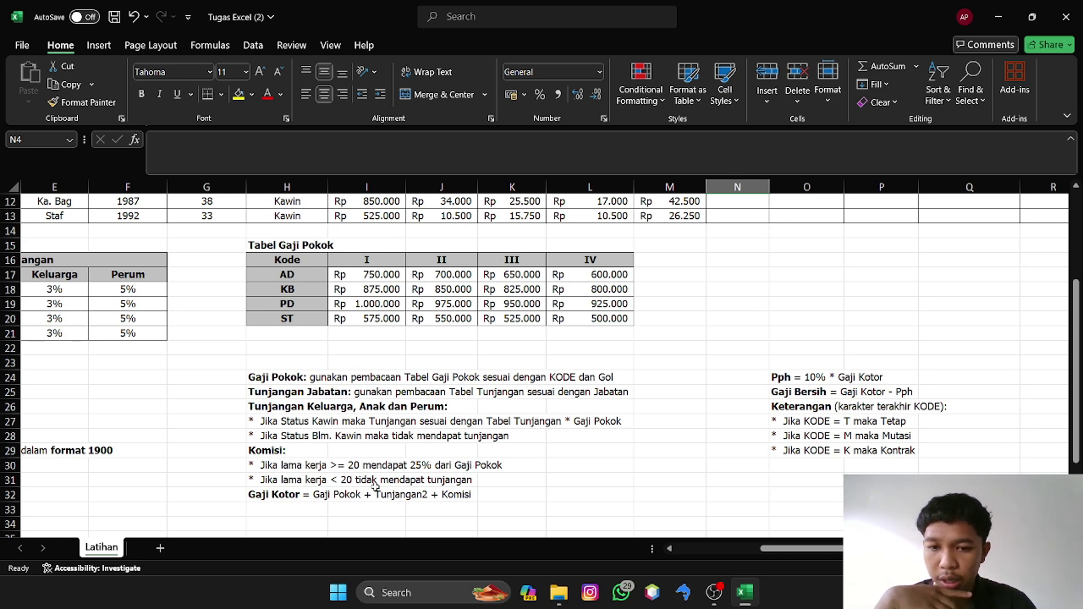
{"action": "scroll", "coordinate": [564, 398], "scroll_direction": "up", "scroll_amount": 4}
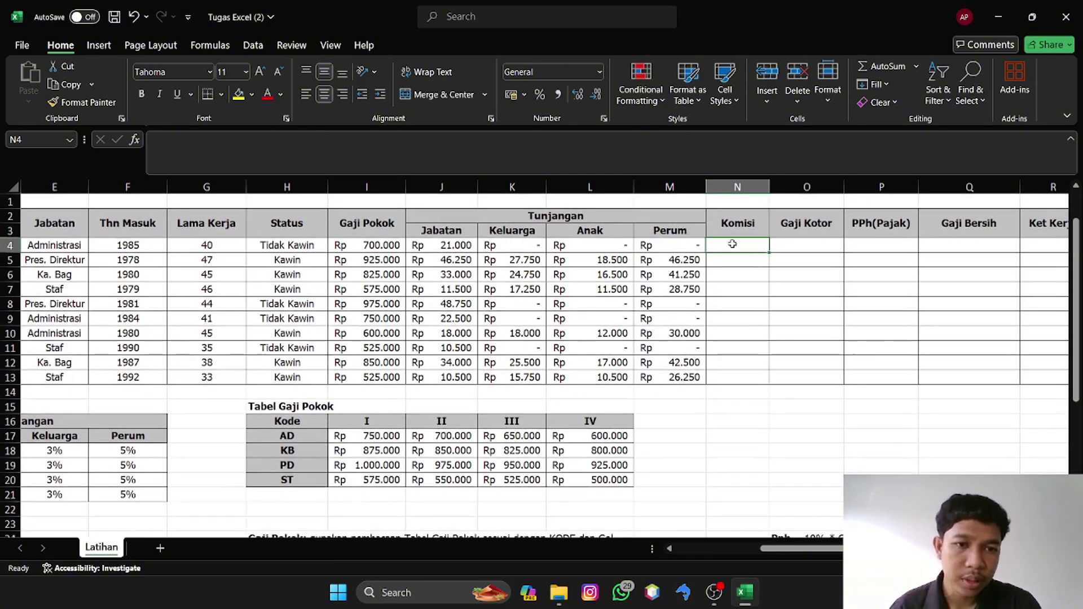
{"action": "scroll", "coordinate": [625, 322], "scroll_direction": "down", "scroll_amount": 2}
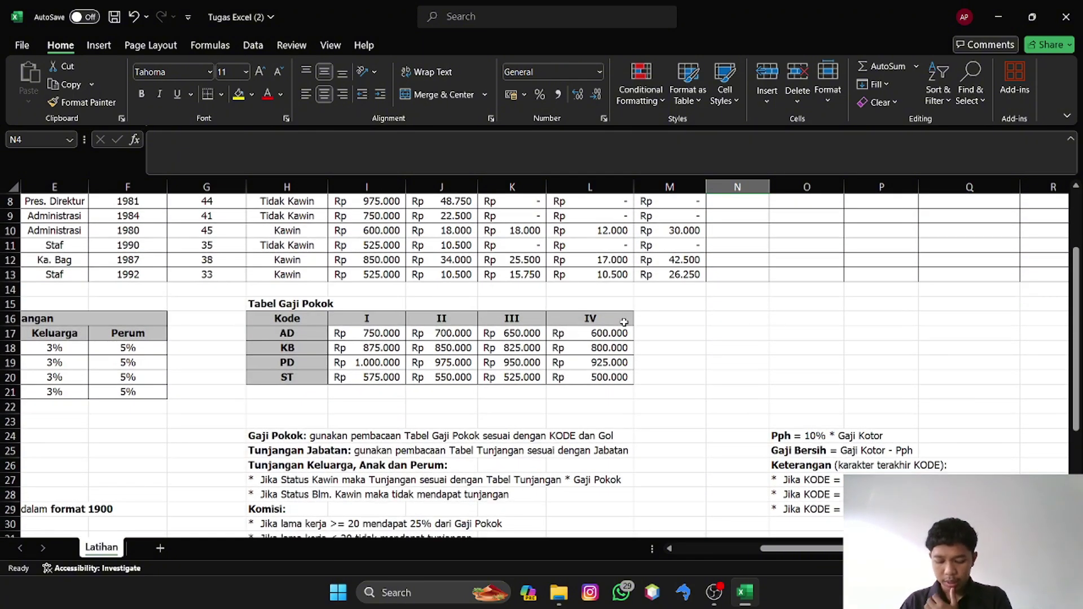
{"action": "scroll", "coordinate": [745, 288], "scroll_direction": "up", "scroll_amount": 3}
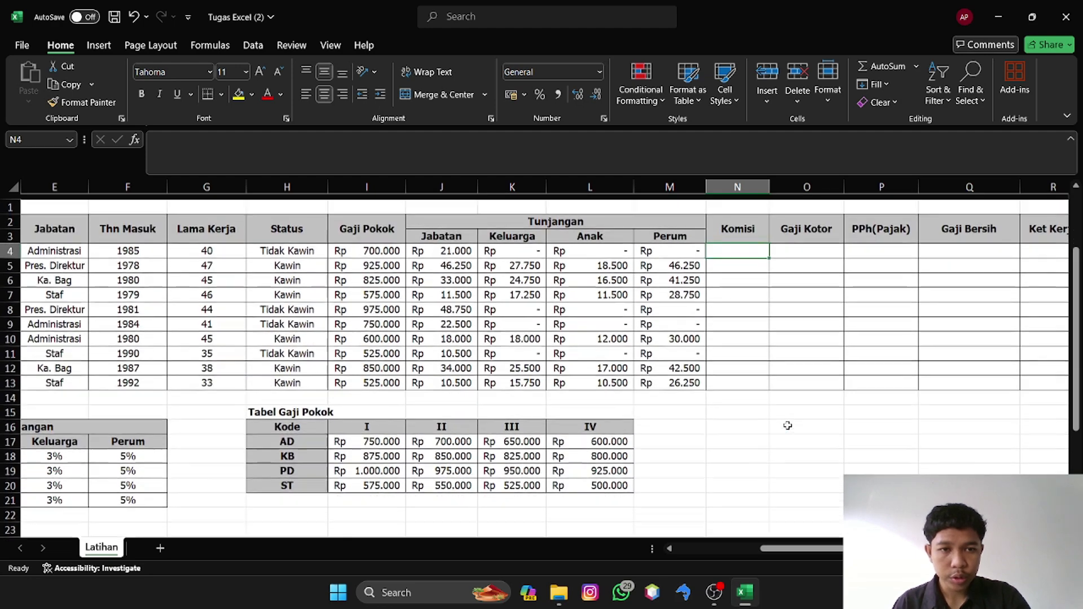
- Start an IF formula in N4 that tests whether the Lama Kerja in G4 is >=20
{"action": "type", "text": "if"}
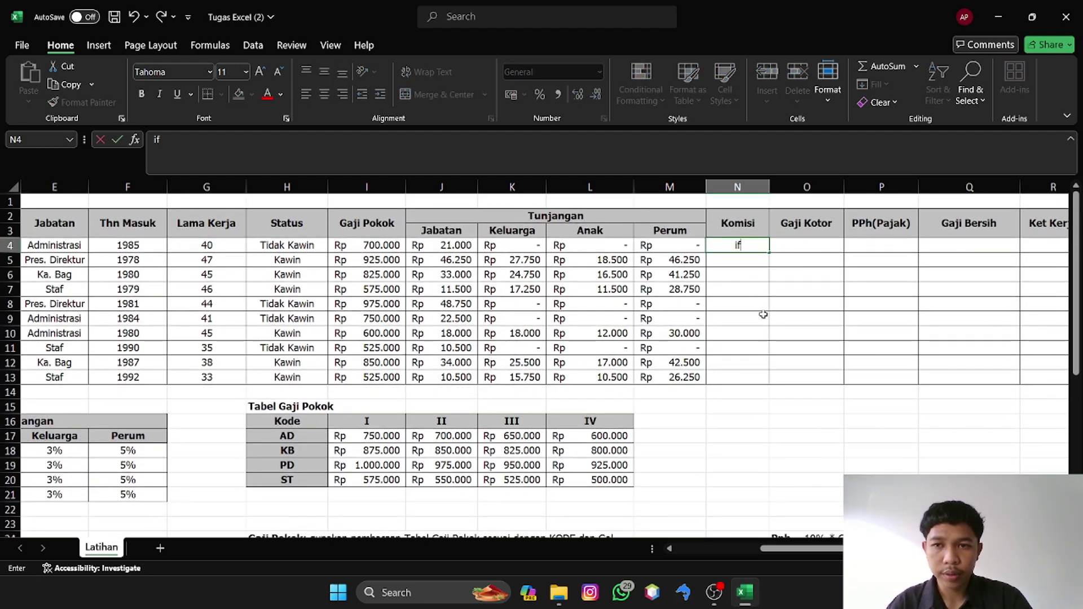
{"action": "type", "text": "="}
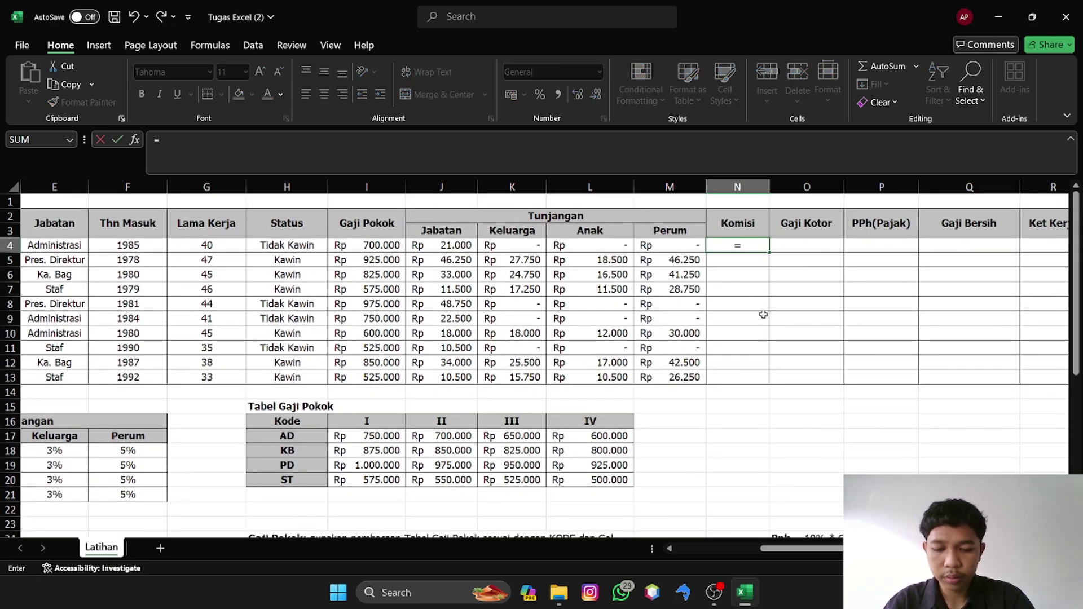
{"action": "type", "text": "if"}
{"action": "double_click", "coordinate": [771, 263]}
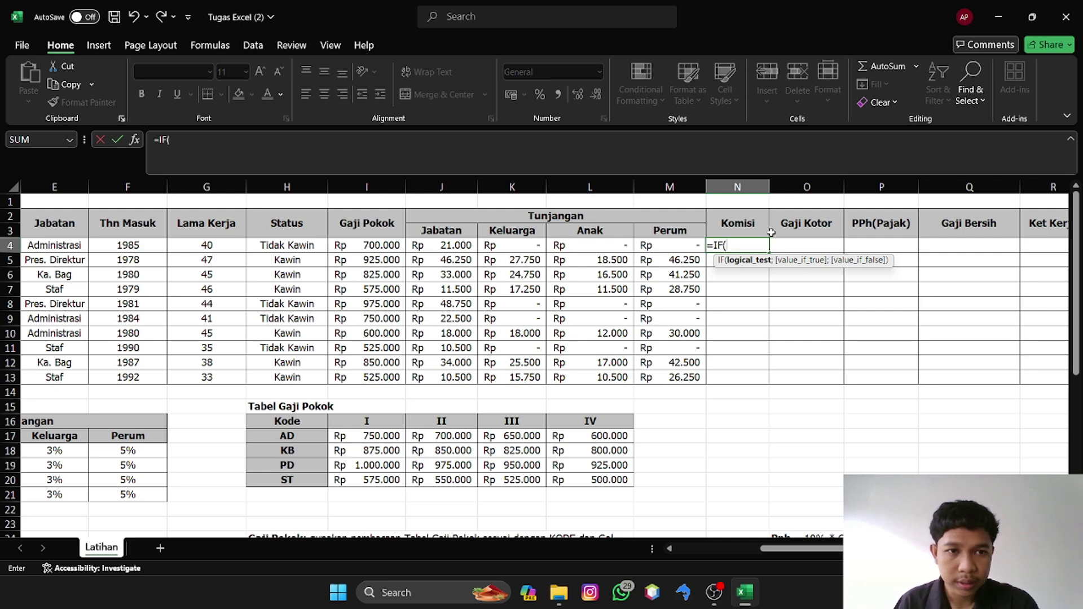
{"action": "left_click", "coordinate": [199, 243]}
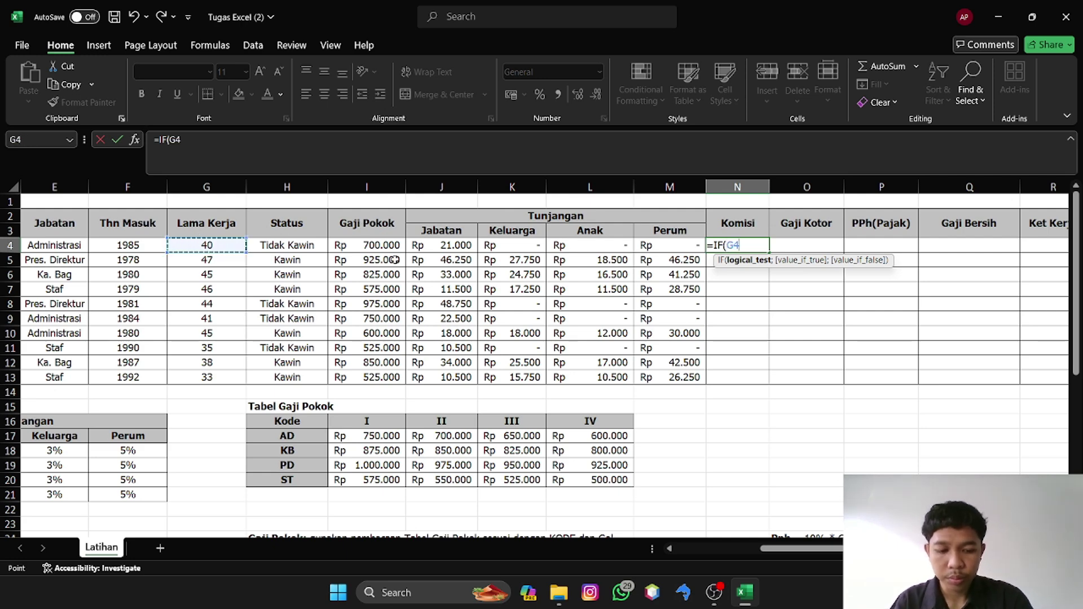
{"action": "type", "text": ">"}
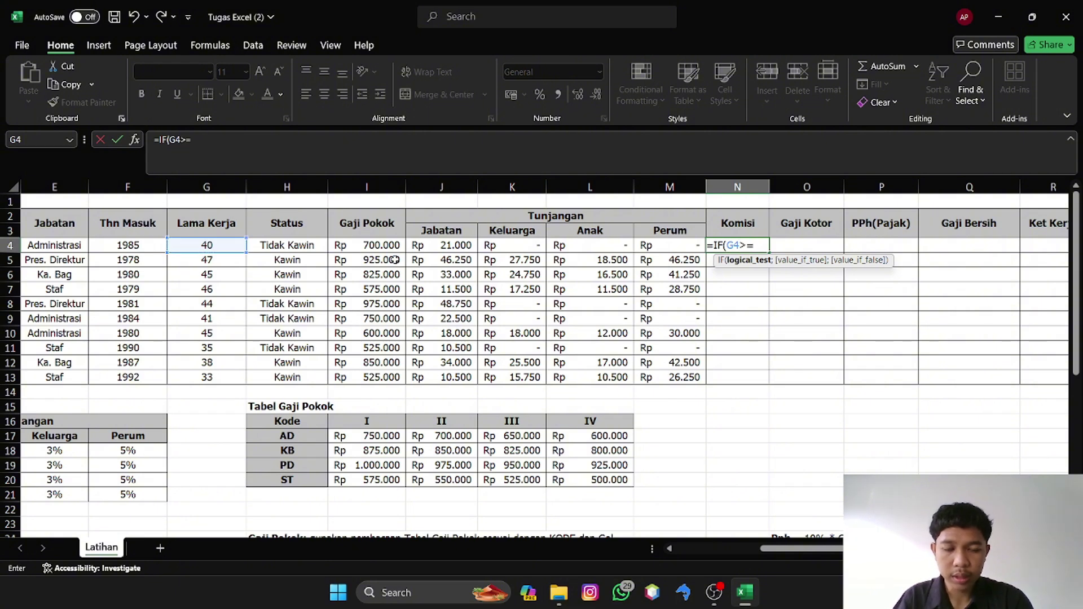
{"action": "type", "text": "=20"}
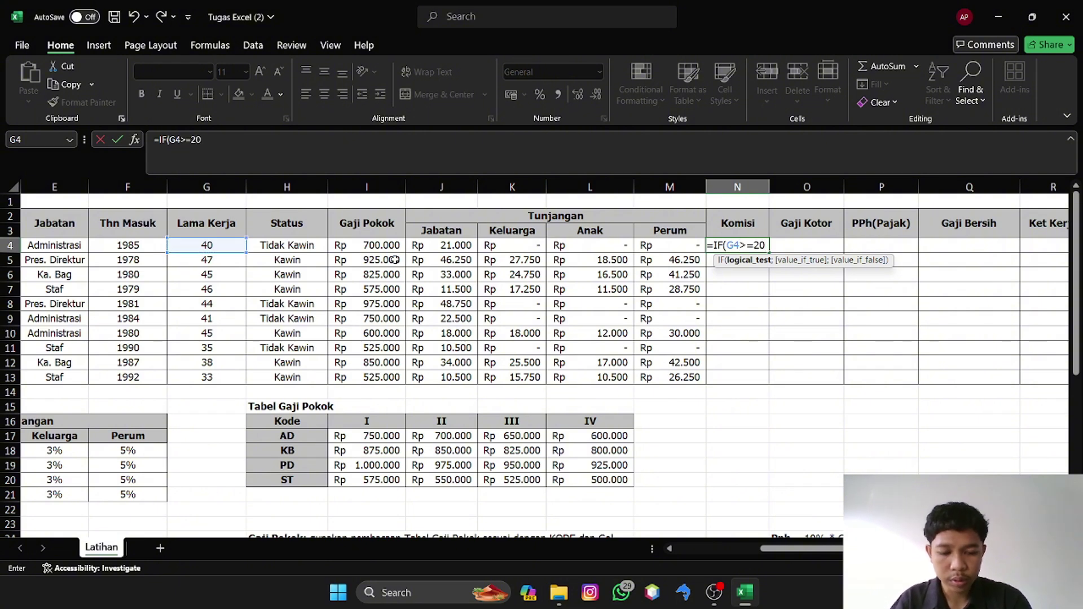
- Complete the IF in N4 with 0,25*I4 as the true value and 0 as the false value, and fill it down to N13
{"action": "type", "text": ";0,25*"}
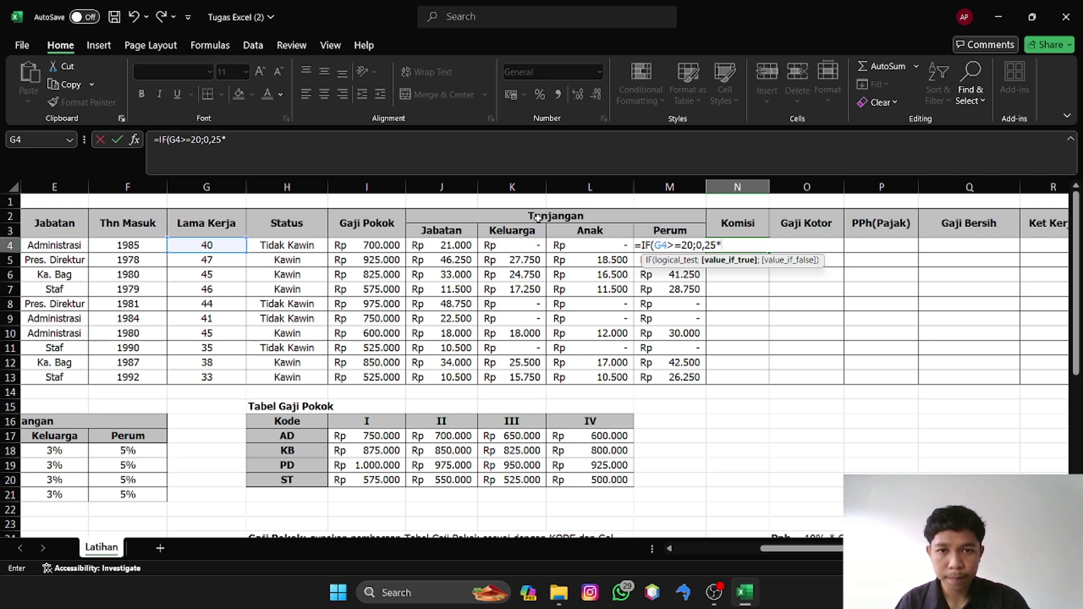
{"action": "left_click", "coordinate": [368, 245]}
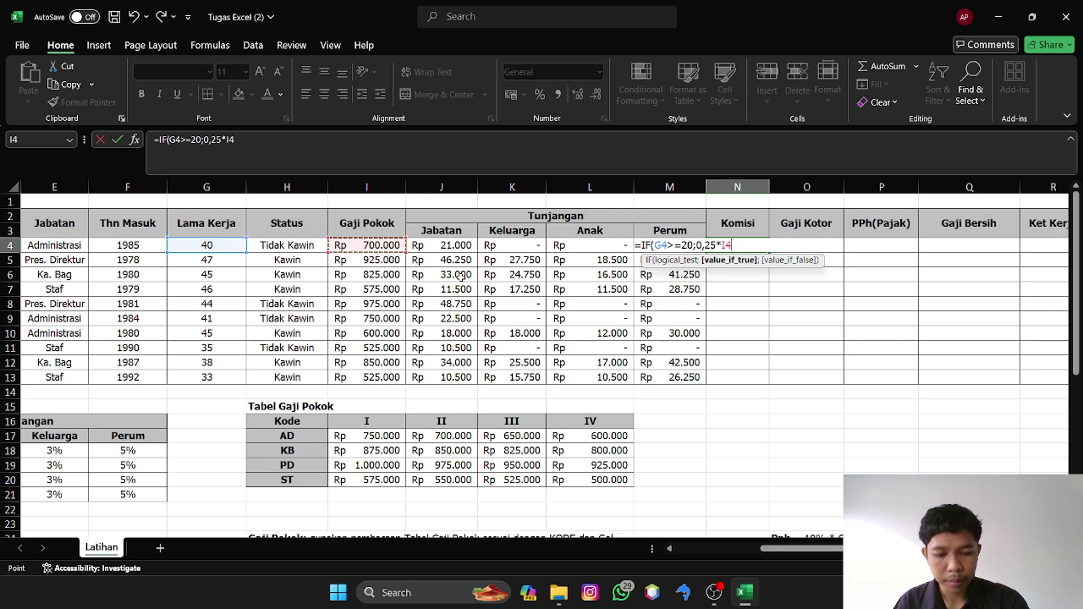
{"action": "type", "text": ";"}
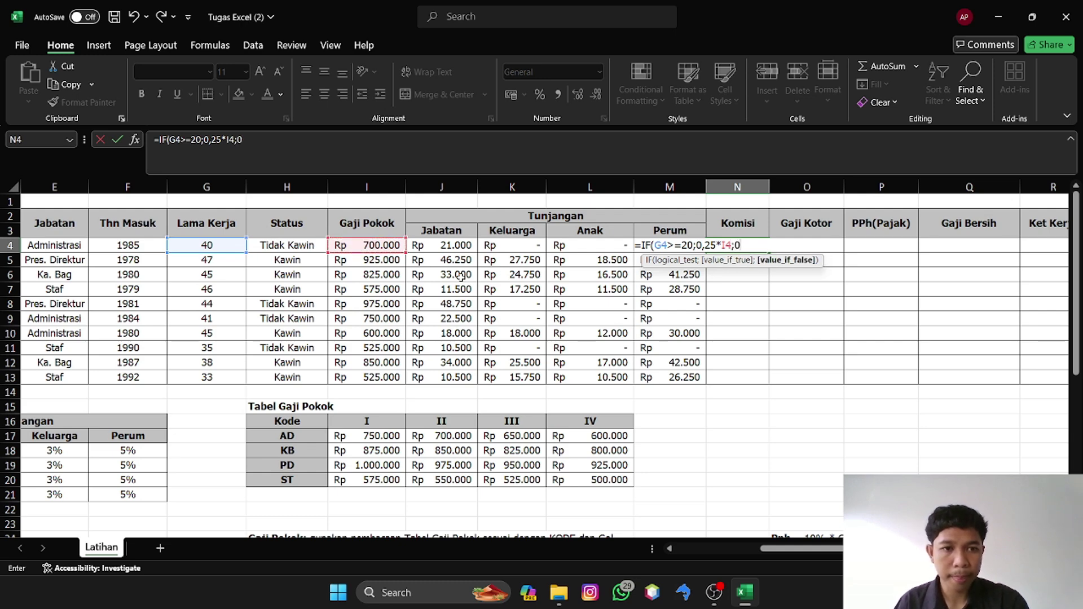
{"action": "type", "text": "0)"}
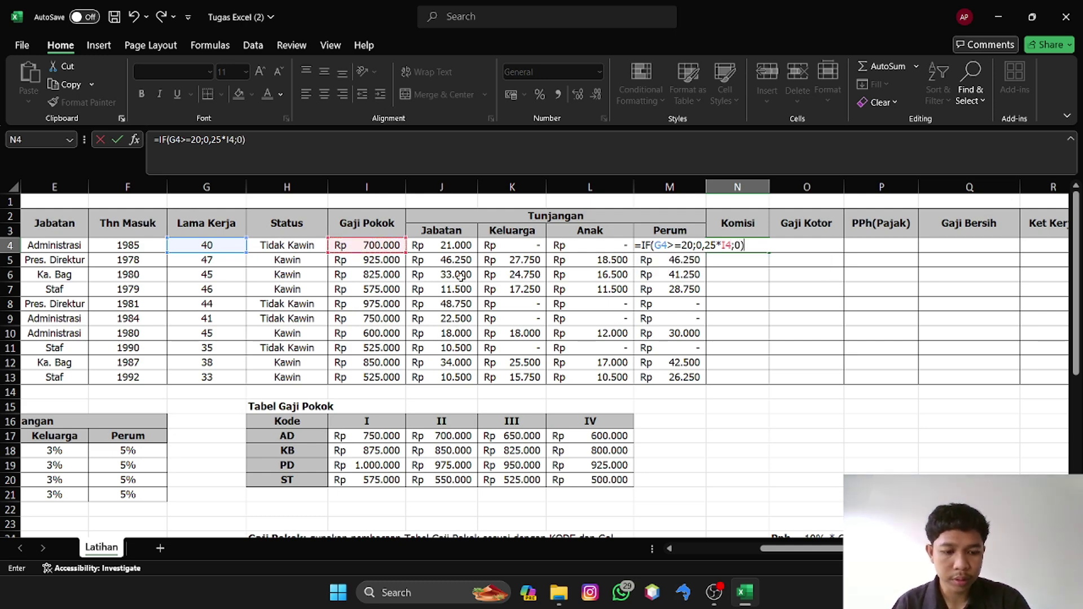
{"action": "key", "text": "ctrl+Return"}
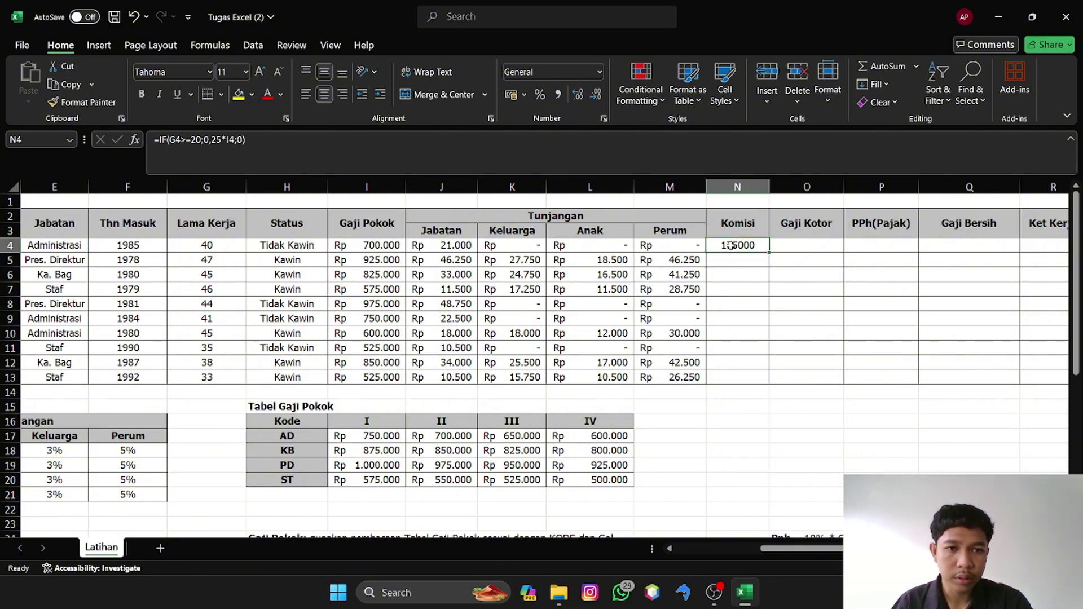
{"action": "left_click_drag", "start_coordinate": [771, 253], "coordinate": [745, 379]}
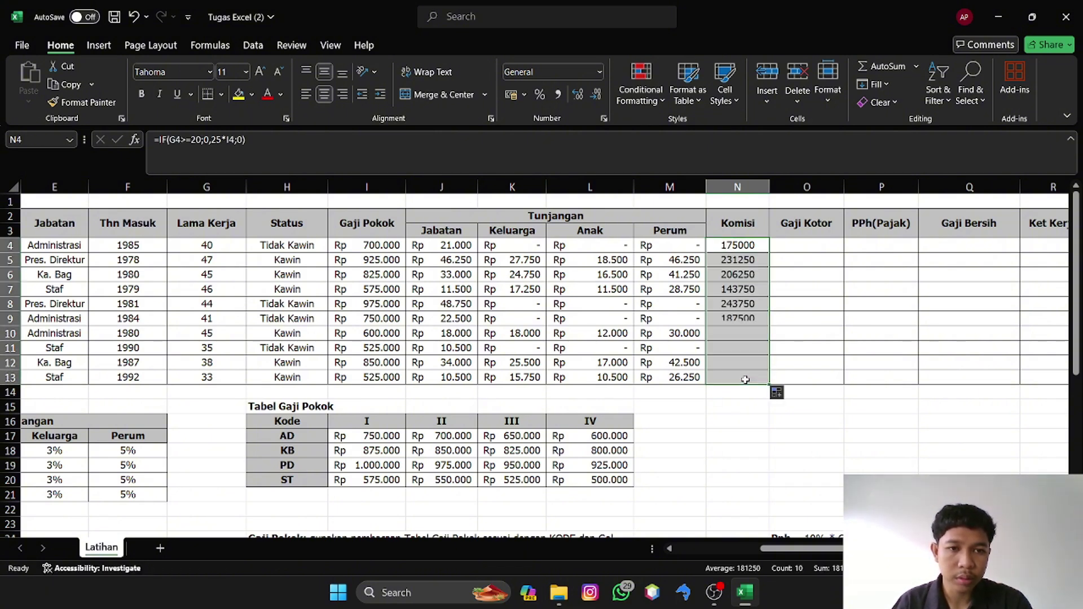
- Format the Komisi values in N4:N13 as Accounting with the Rp symbol and 0 decimal places
{"action": "right_click", "coordinate": [744, 314]}
{"action": "left_click", "coordinate": [767, 480]}
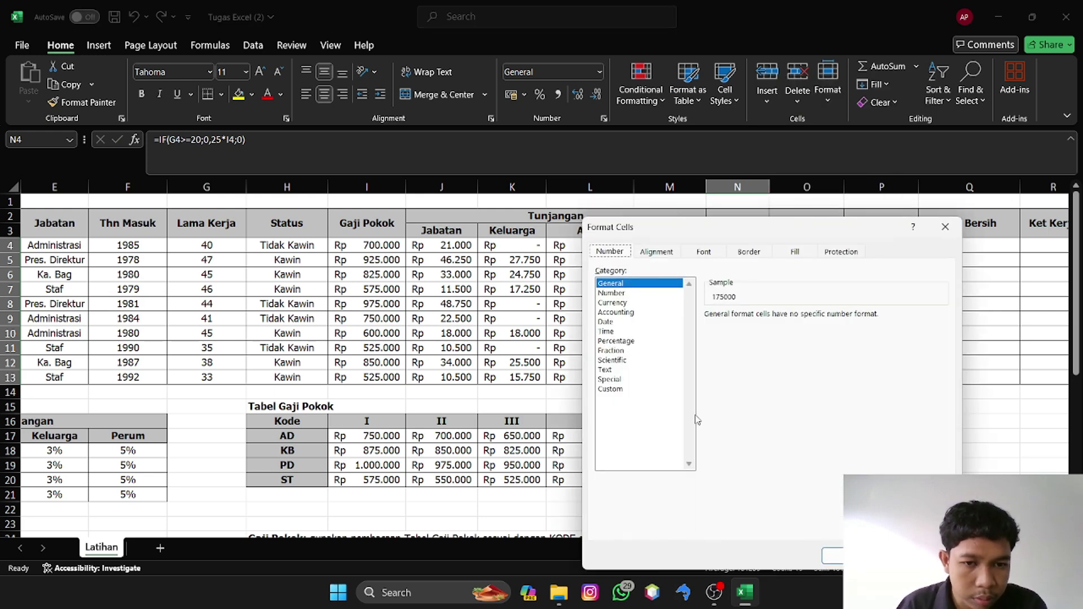
{"action": "left_click", "coordinate": [621, 314]}
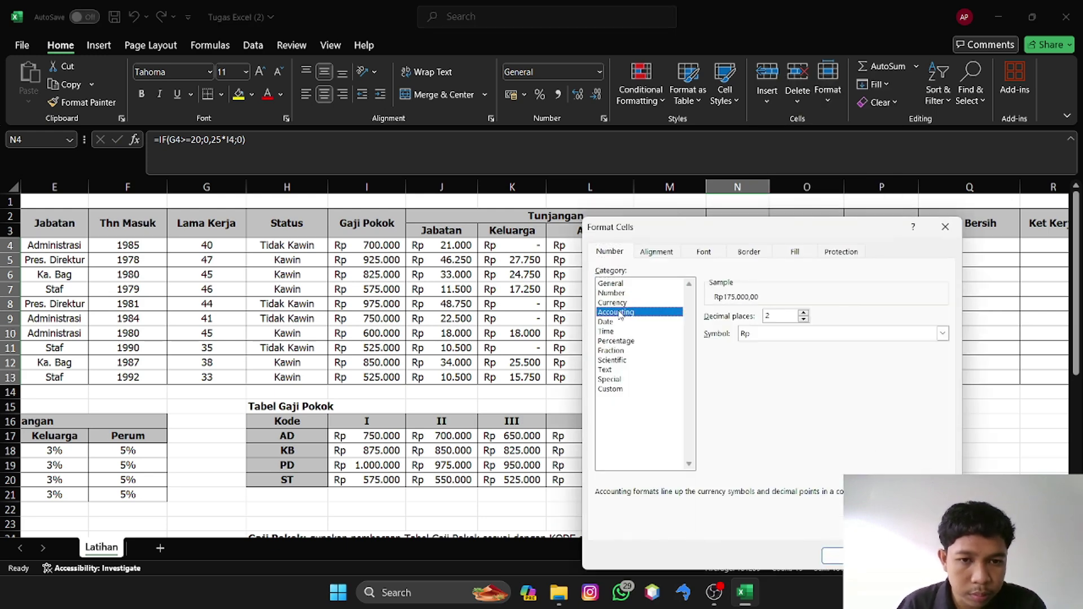
{"action": "left_click", "coordinate": [805, 319]}
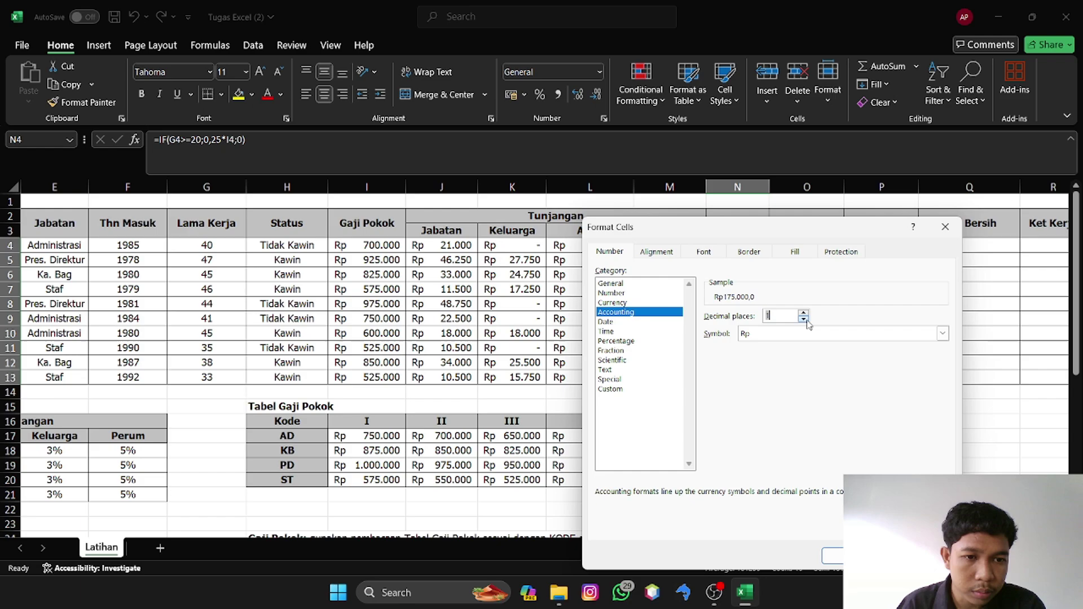
{"action": "left_click", "coordinate": [833, 555]}
- Select O4 and review the Gaji Kotor rule in the notes below the Tabel Gaji Pokok
{"action": "scroll", "coordinate": [709, 467], "scroll_direction": "down", "scroll_amount": 2}
{"action": "scroll", "coordinate": [708, 466], "scroll_direction": "right", "scroll_amount": 1}
{"action": "scroll", "coordinate": [584, 424], "scroll_direction": "up", "scroll_amount": 1}
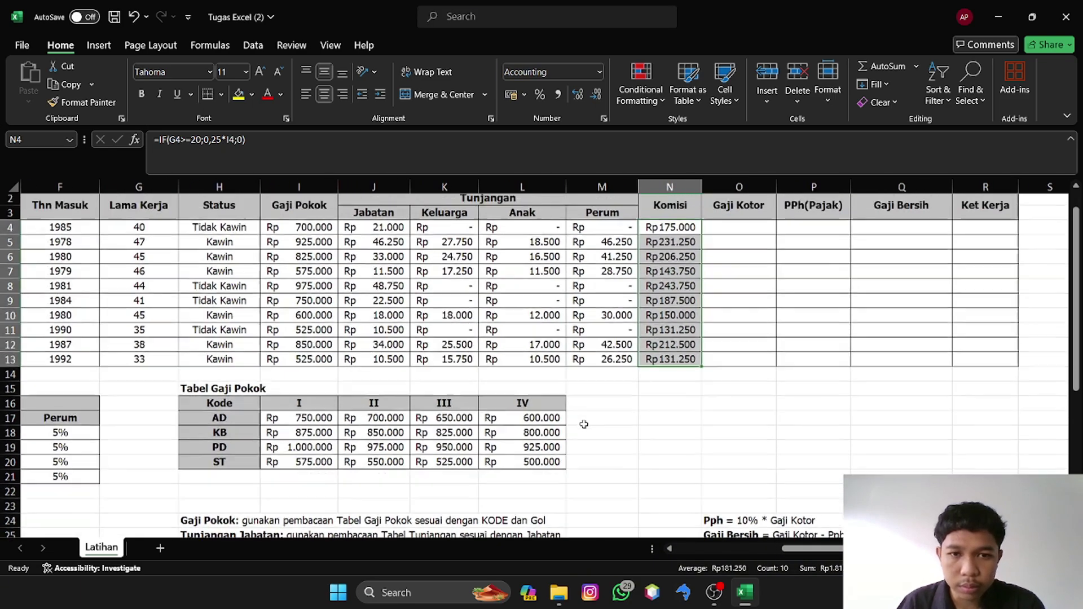
{"action": "scroll", "coordinate": [584, 425], "scroll_direction": "right", "scroll_amount": 2}
{"action": "scroll", "coordinate": [584, 424], "scroll_direction": "up", "scroll_amount": 1}
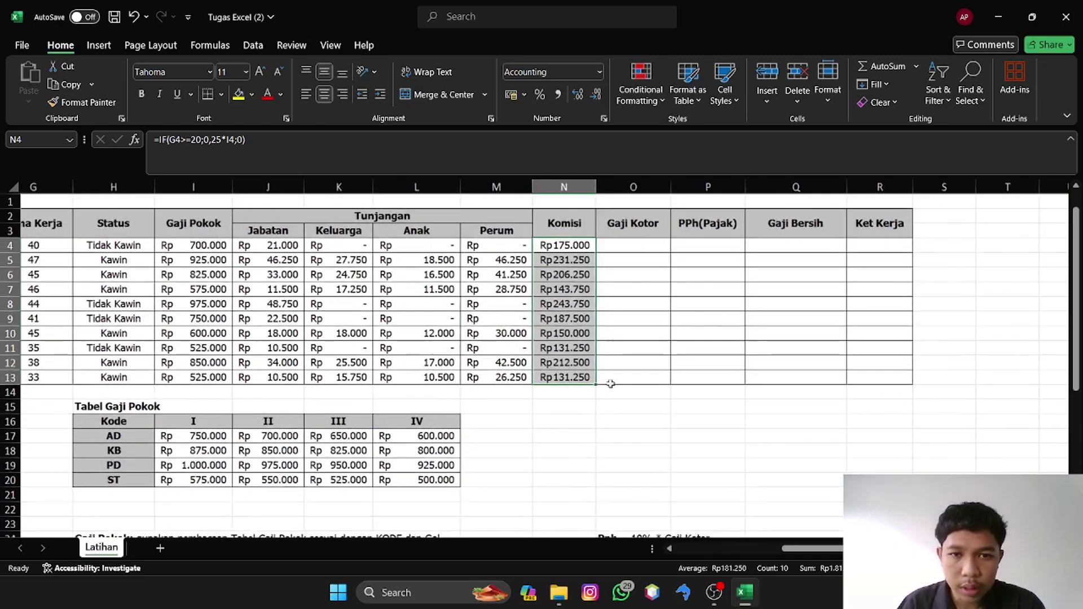
{"action": "scroll", "coordinate": [610, 379], "scroll_direction": "left", "scroll_amount": 1}
{"action": "left_click", "coordinate": [658, 246]}
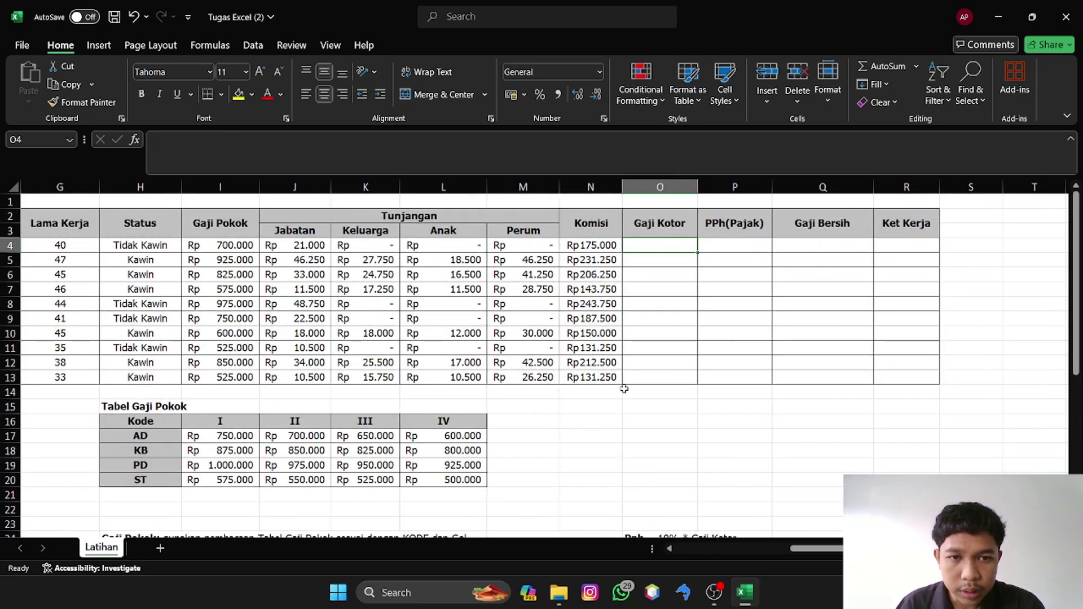
{"action": "scroll", "coordinate": [625, 438], "scroll_direction": "down", "scroll_amount": 4}
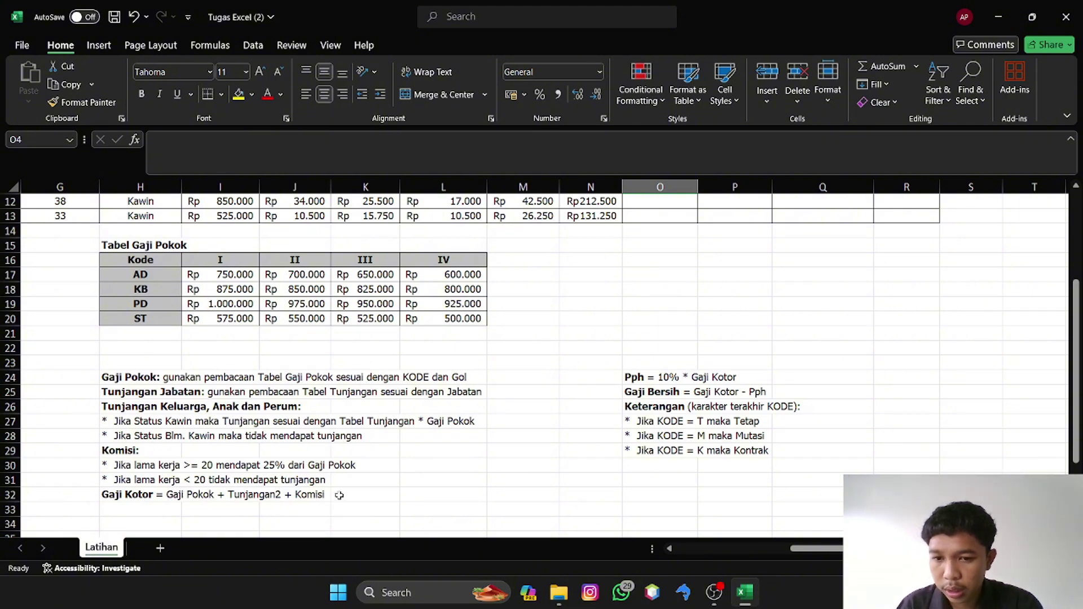
{"action": "scroll", "coordinate": [631, 248], "scroll_direction": "up", "scroll_amount": 4}
{"action": "scroll", "coordinate": [631, 248], "scroll_direction": "left", "scroll_amount": 1}
{"action": "scroll", "coordinate": [682, 238], "scroll_direction": "right", "scroll_amount": 1}
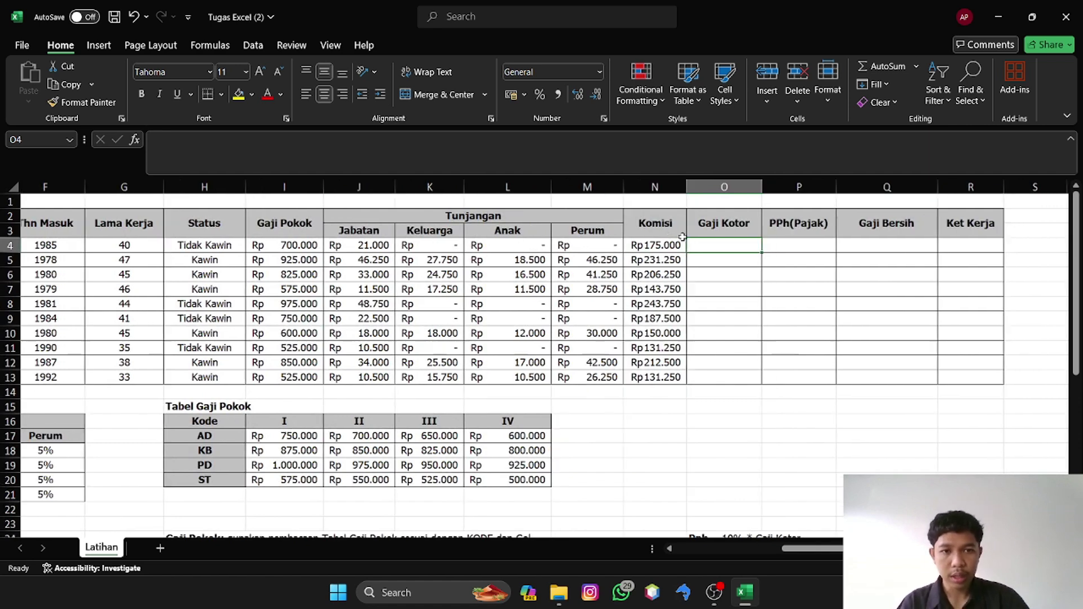
{"action": "scroll", "coordinate": [683, 238], "scroll_direction": "left", "scroll_amount": 1}
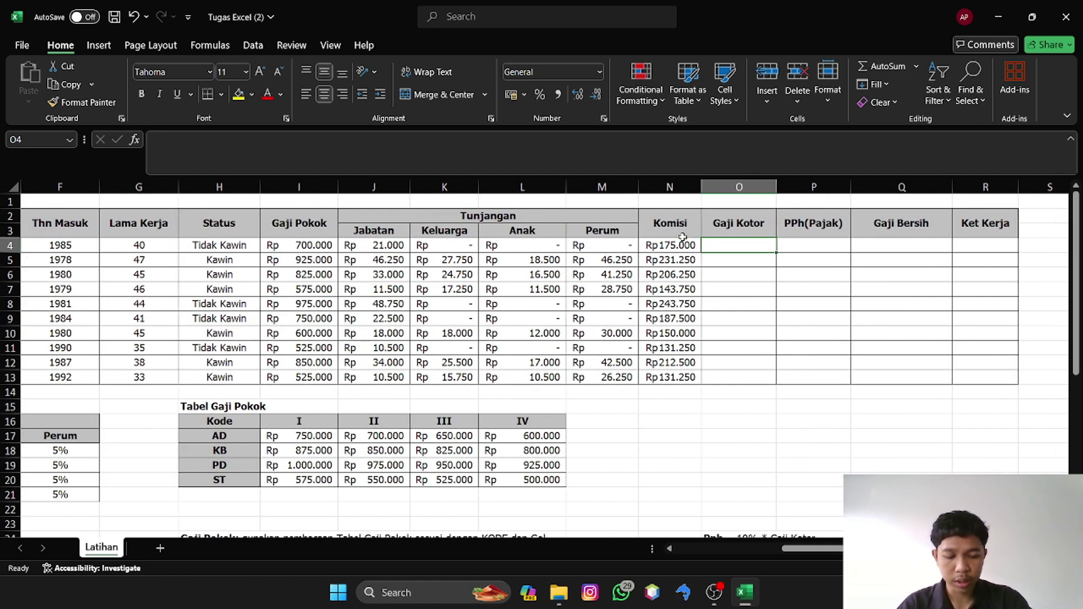
- Calculate Gaji Kotor in O4 with =SUM(I4:N4) and fill the formula down to O13
{"action": "type", "text": "=su"}
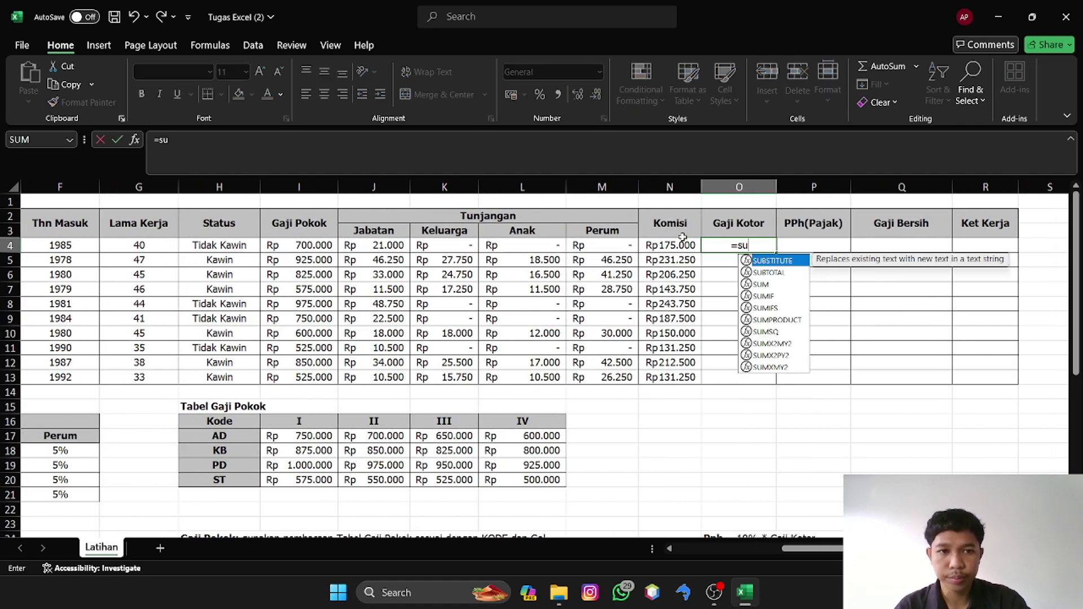
{"action": "type", "text": "m"}
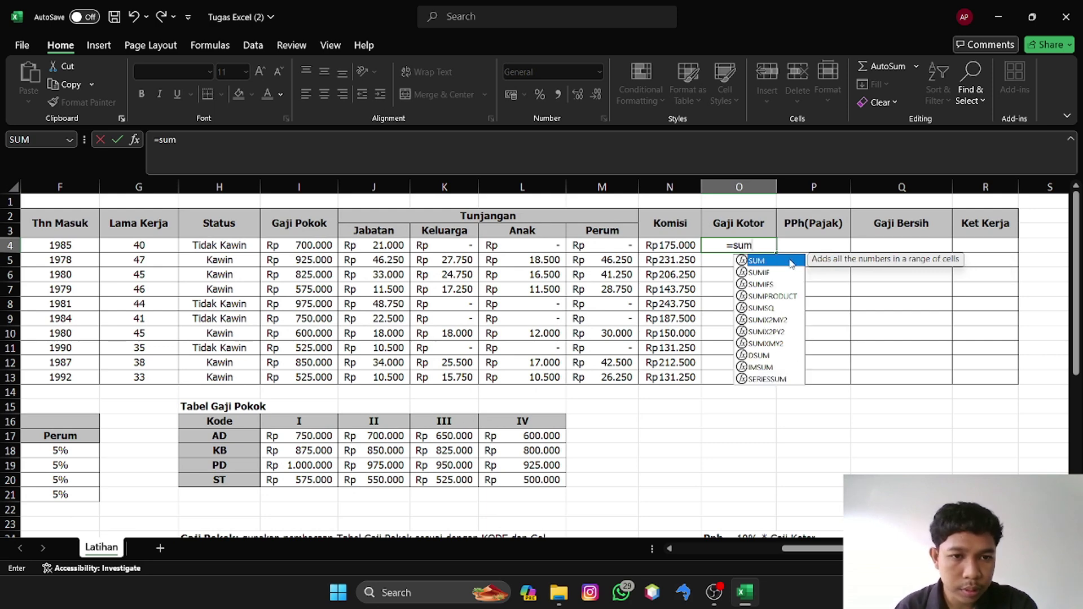
{"action": "double_click", "coordinate": [789, 260]}
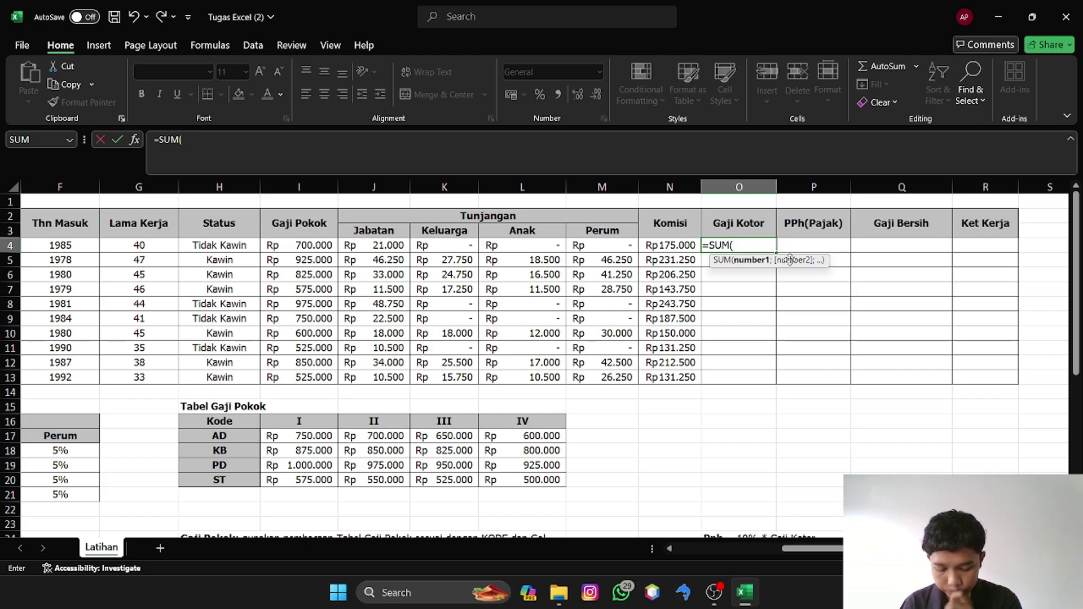
{"action": "scroll", "coordinate": [715, 409], "scroll_direction": "down", "scroll_amount": 3}
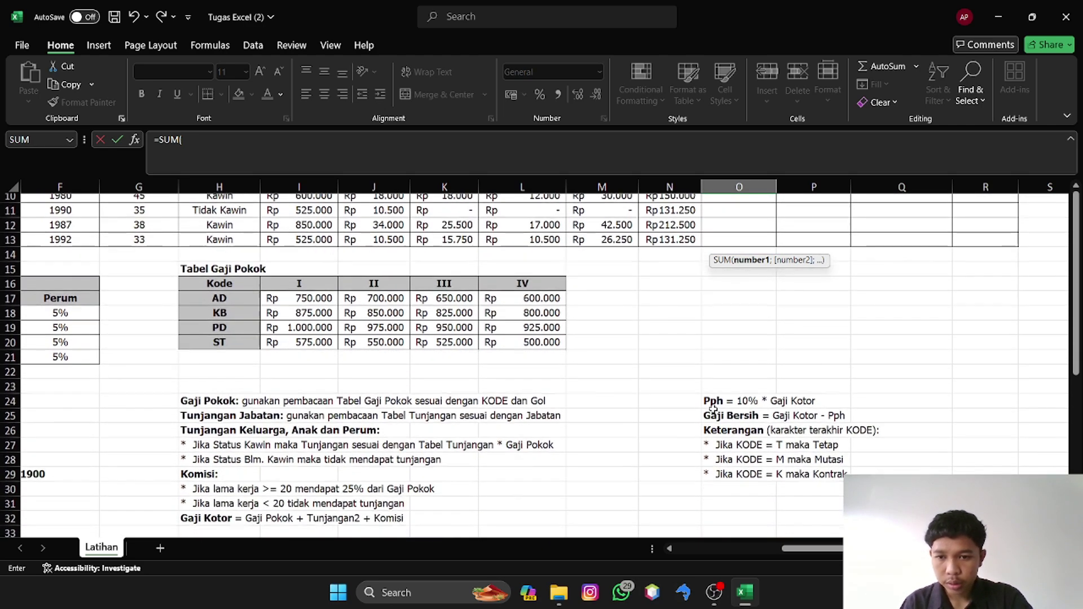
{"action": "scroll", "coordinate": [597, 443], "scroll_direction": "up", "scroll_amount": 1}
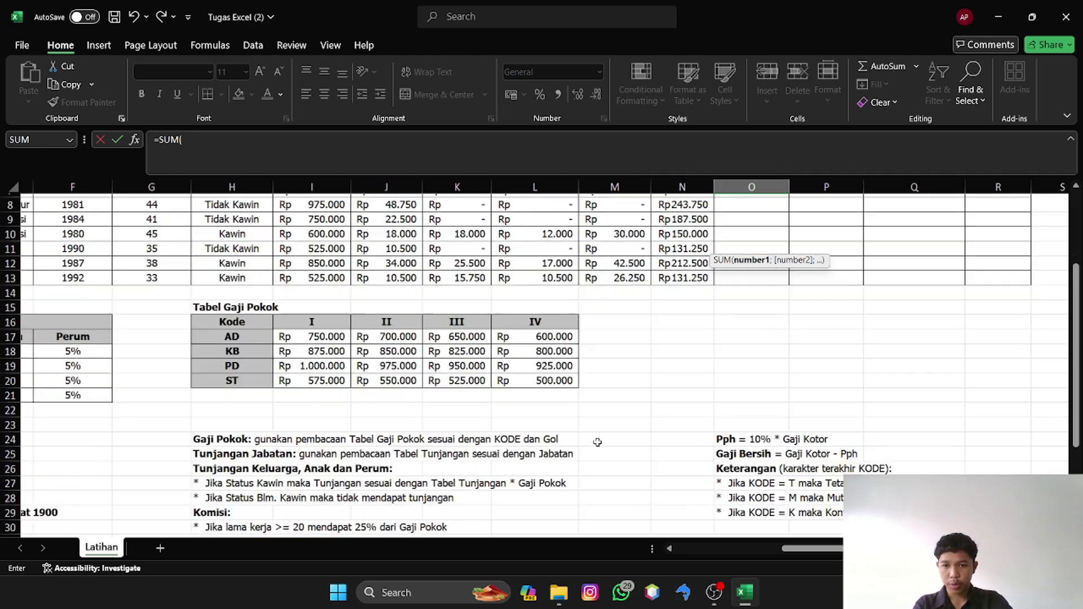
{"action": "scroll", "coordinate": [598, 443], "scroll_direction": "up", "scroll_amount": 3}
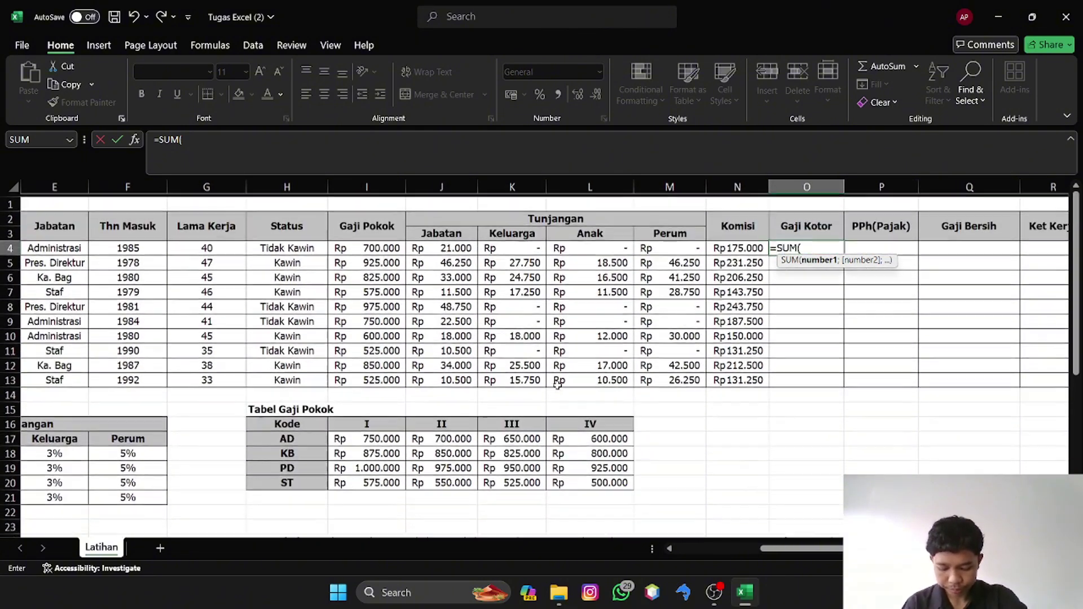
{"action": "left_click", "coordinate": [376, 242]}
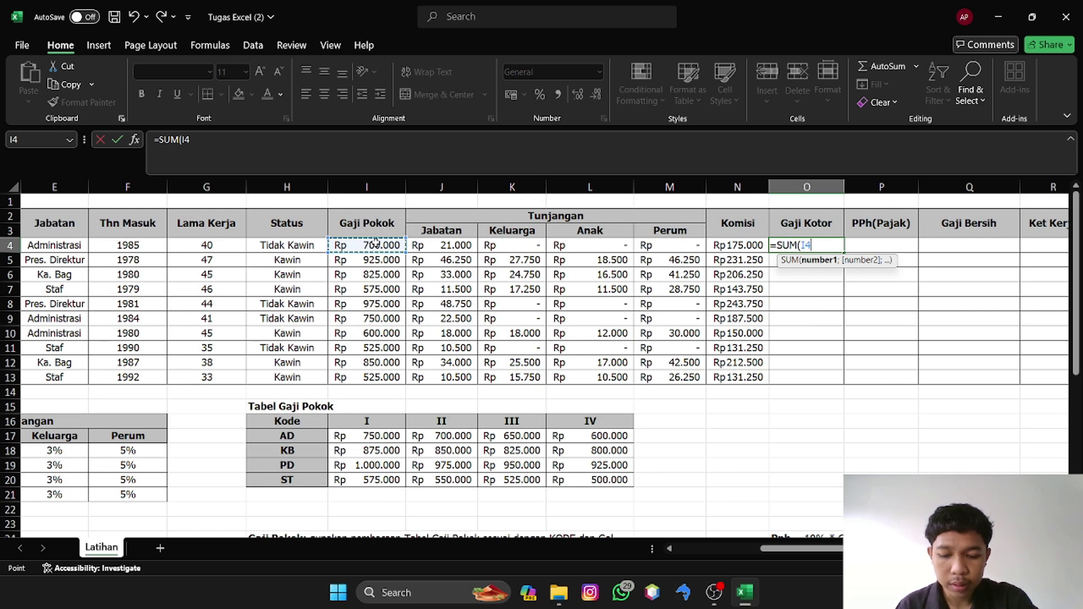
{"action": "left_click", "coordinate": [731, 241], "text": "shift"}
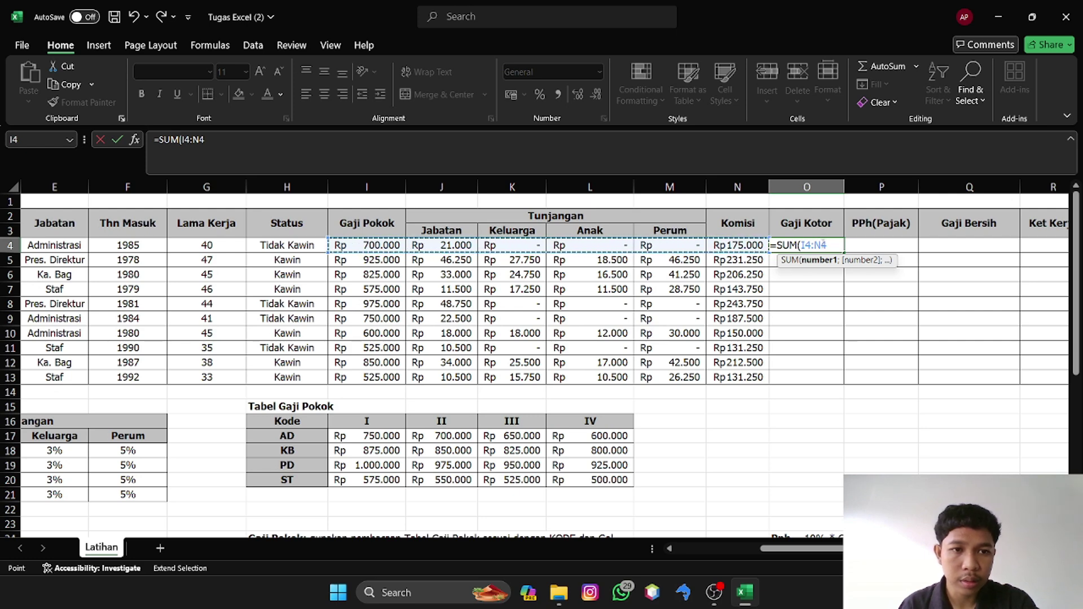
{"action": "type", "text": ")"}
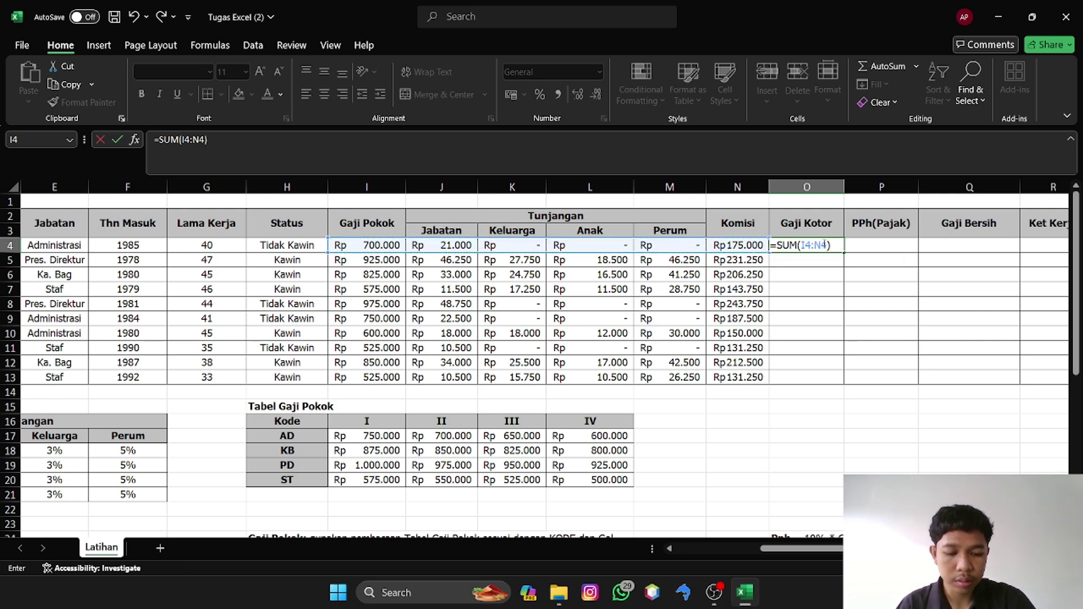
{"action": "key", "text": "Return"}
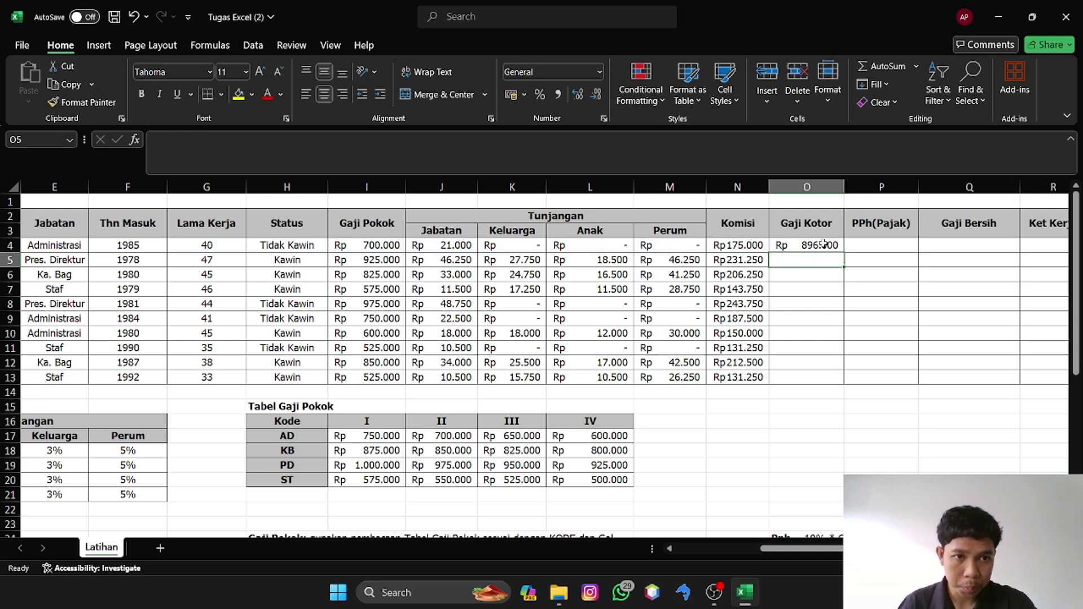
{"action": "left_click", "coordinate": [819, 246]}
{"action": "left_click_drag", "start_coordinate": [846, 254], "coordinate": [847, 372]}
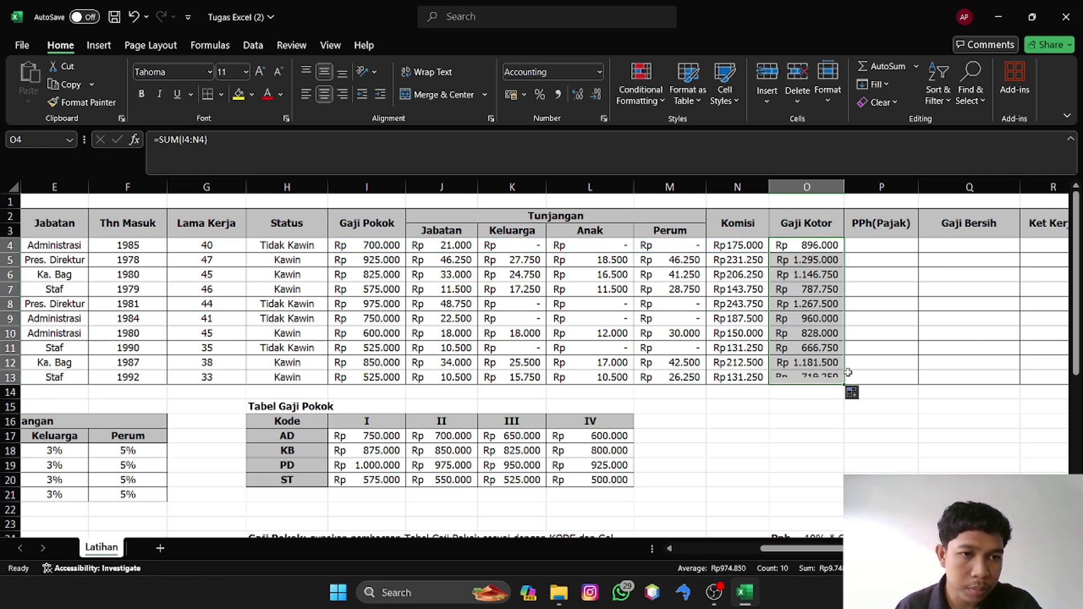
- Select P4 and review the Pph rule in the notes below the salary table
{"action": "scroll", "coordinate": [849, 373], "scroll_direction": "right", "scroll_amount": 2}
{"action": "left_click", "coordinate": [789, 244]}
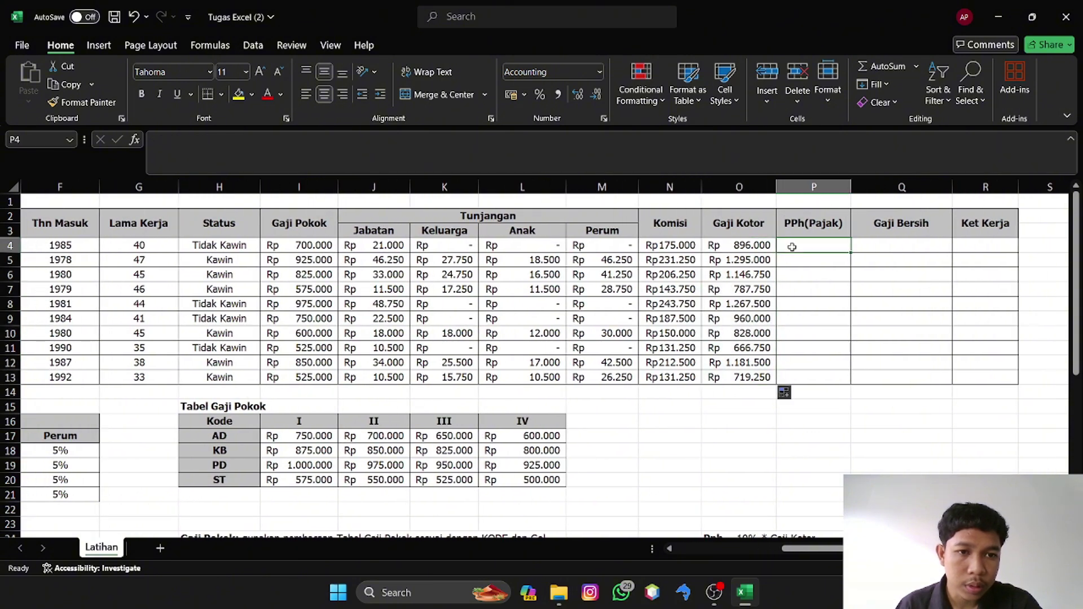
{"action": "scroll", "coordinate": [646, 386], "scroll_direction": "down", "scroll_amount": 5}
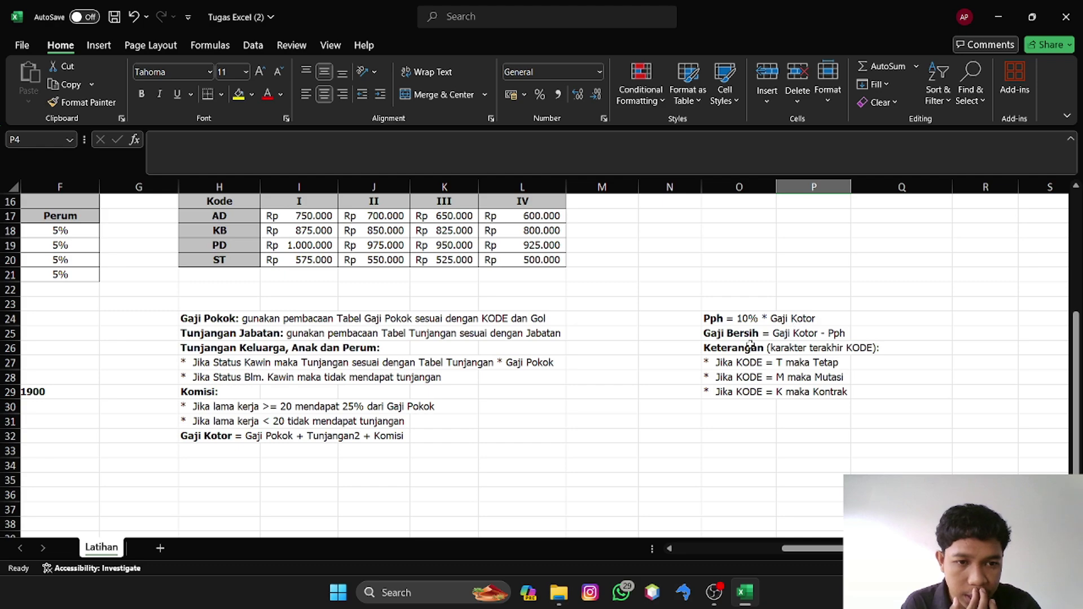
{"action": "scroll", "coordinate": [799, 319], "scroll_direction": "up", "scroll_amount": 5}
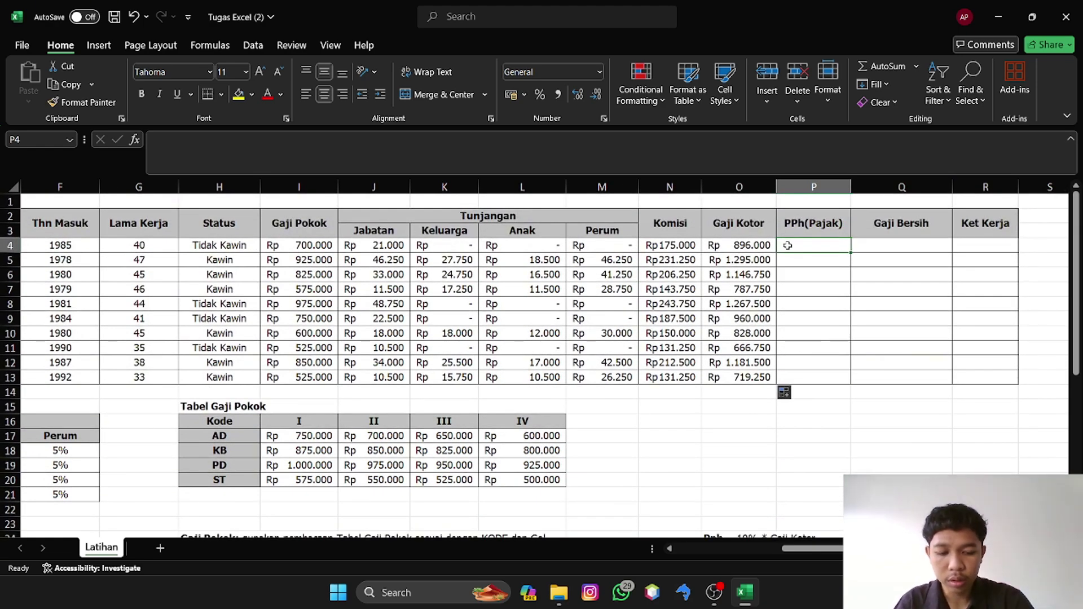
- Try to enter the PPh calculation in P4 as 0,1* followed by the Gaji Kotor reference O4
{"action": "type", "text": "0,1"}
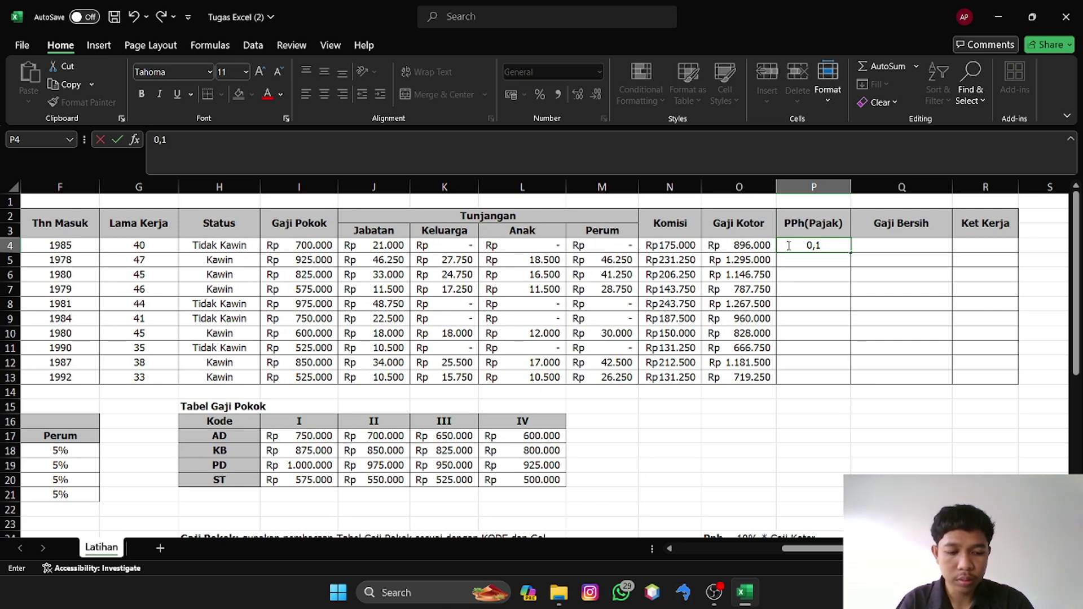
{"action": "type", "text": "*"}
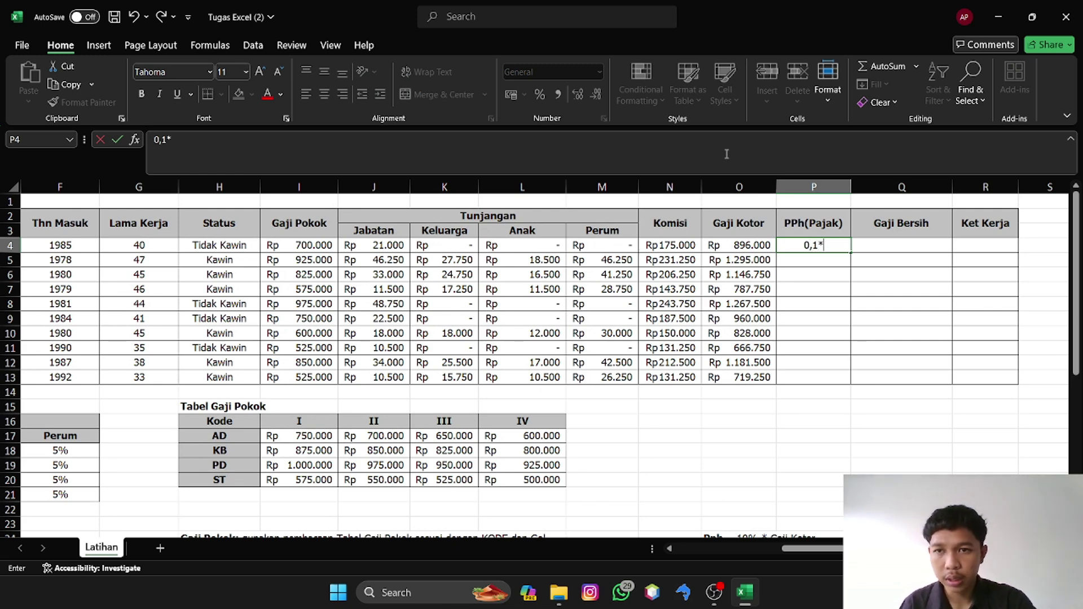
{"action": "left_click", "coordinate": [602, 157]}
{"action": "scroll", "coordinate": [601, 304], "scroll_direction": "down", "scroll_amount": 3}
{"action": "scroll", "coordinate": [601, 303], "scroll_direction": "up", "scroll_amount": 3}
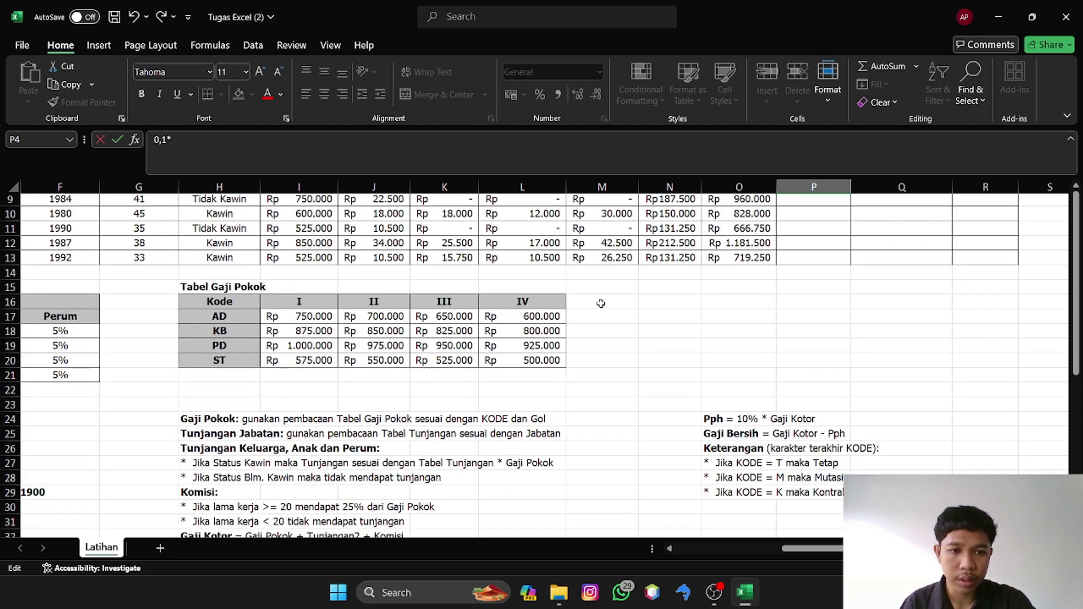
{"action": "left_click", "coordinate": [714, 246]}
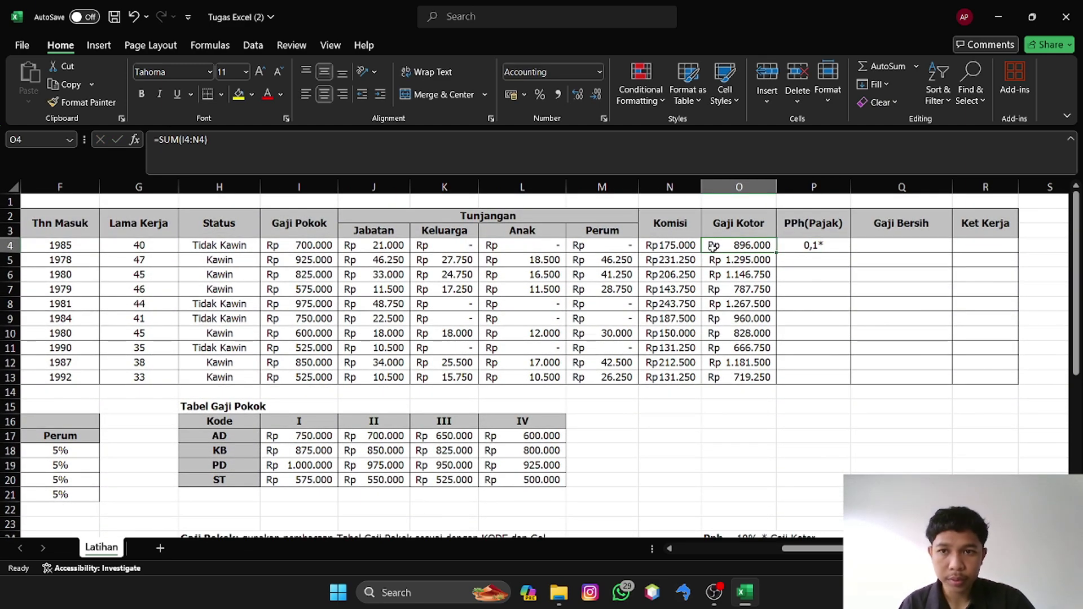
{"action": "left_click", "coordinate": [842, 245]}
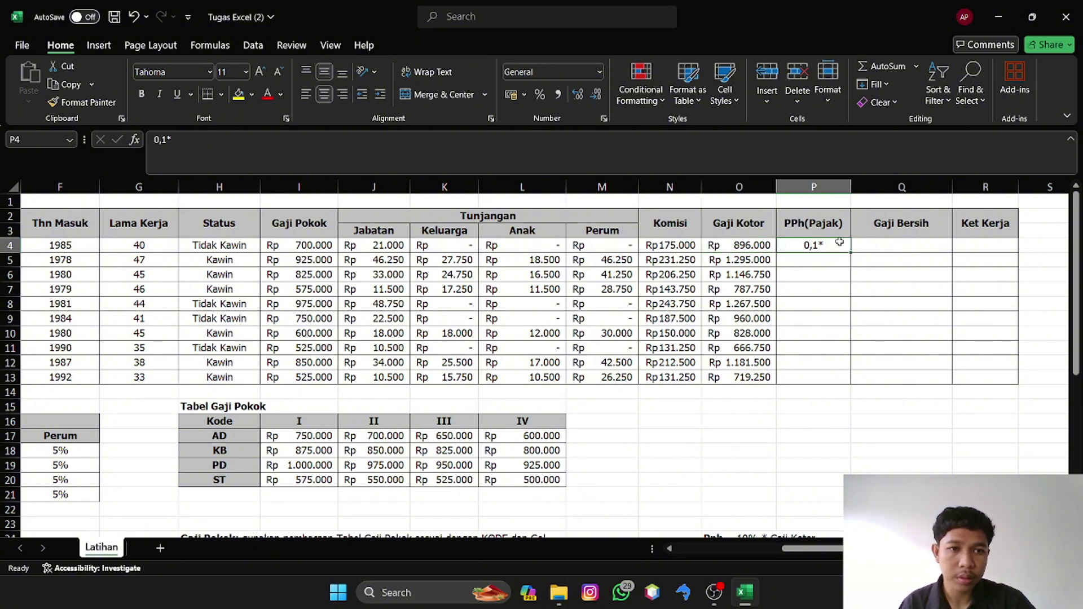
{"action": "left_click", "coordinate": [422, 153]}
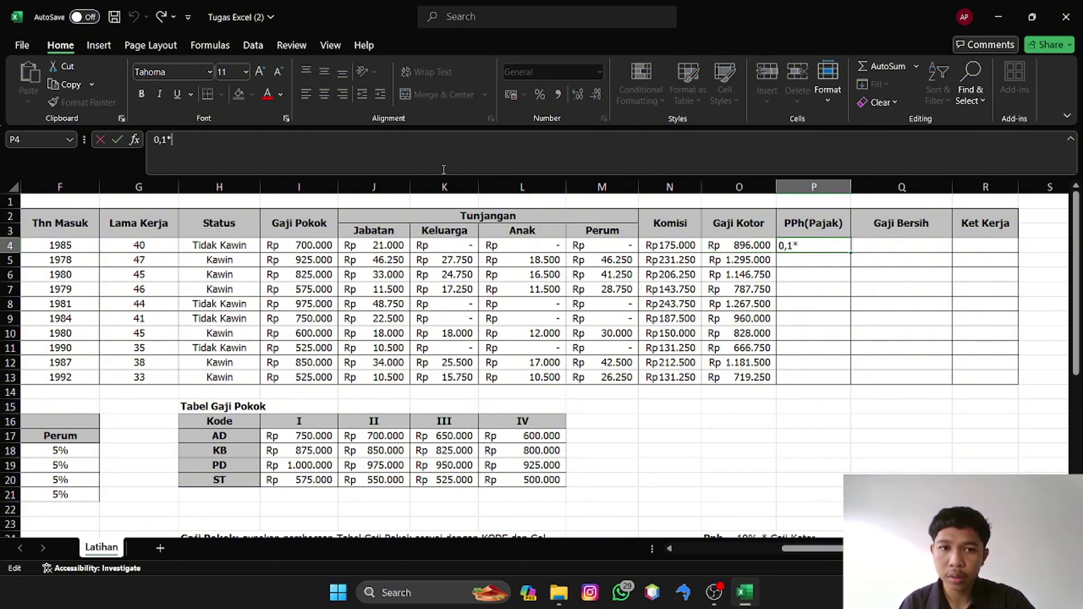
{"action": "left_click", "coordinate": [734, 249]}
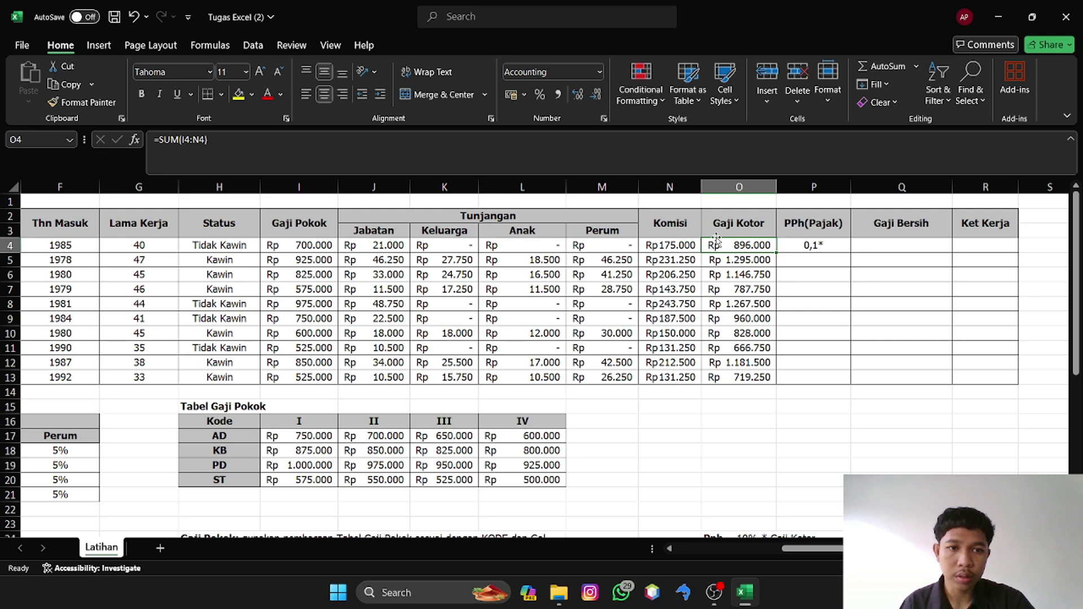
{"action": "left_click", "coordinate": [832, 244]}
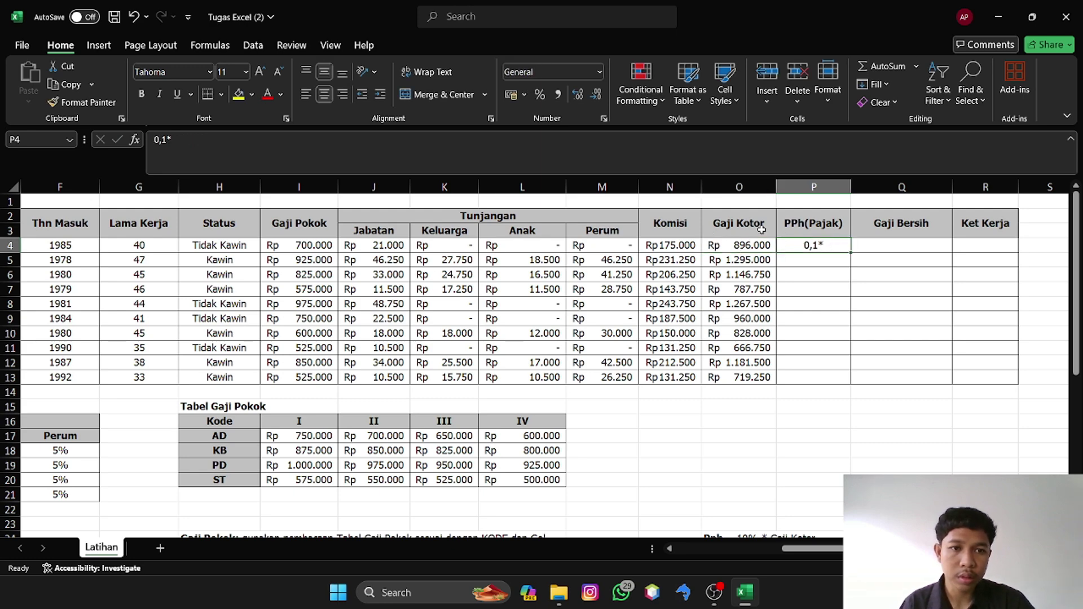
- Clear the contents of P4 and re-enter 0,1* as the start of the PPh calculation
{"action": "left_click", "coordinate": [498, 141]}
{"action": "key", "text": "BackSpace"}
{"action": "key", "text": "BackSpace"}
{"action": "key", "text": "BackSpace"}
{"action": "key", "text": "BackSpace"}
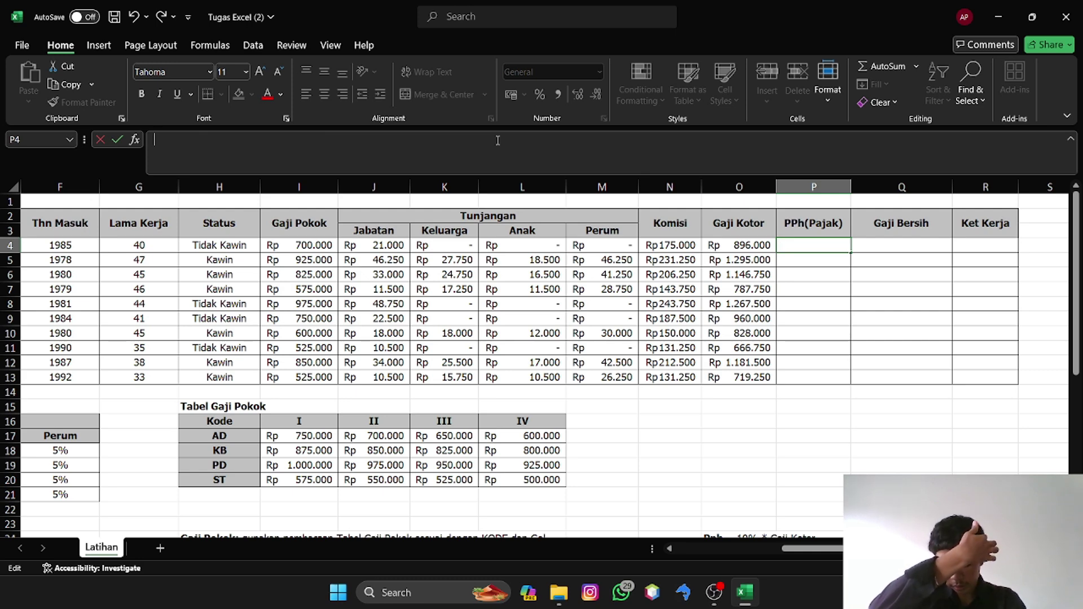
{"action": "type", "text": "0"}
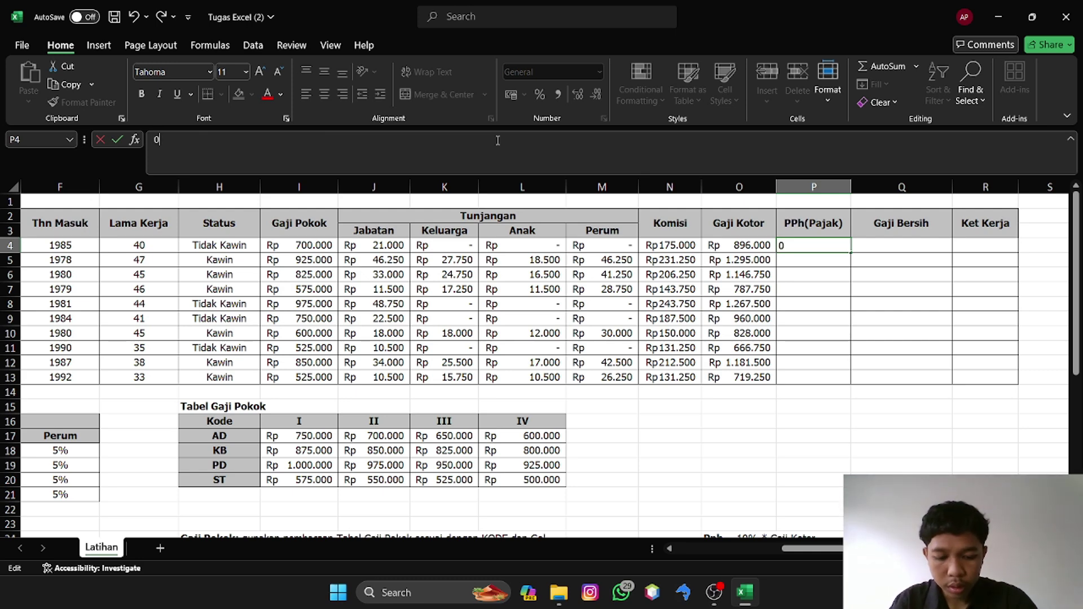
{"action": "type", "text": ",1"}
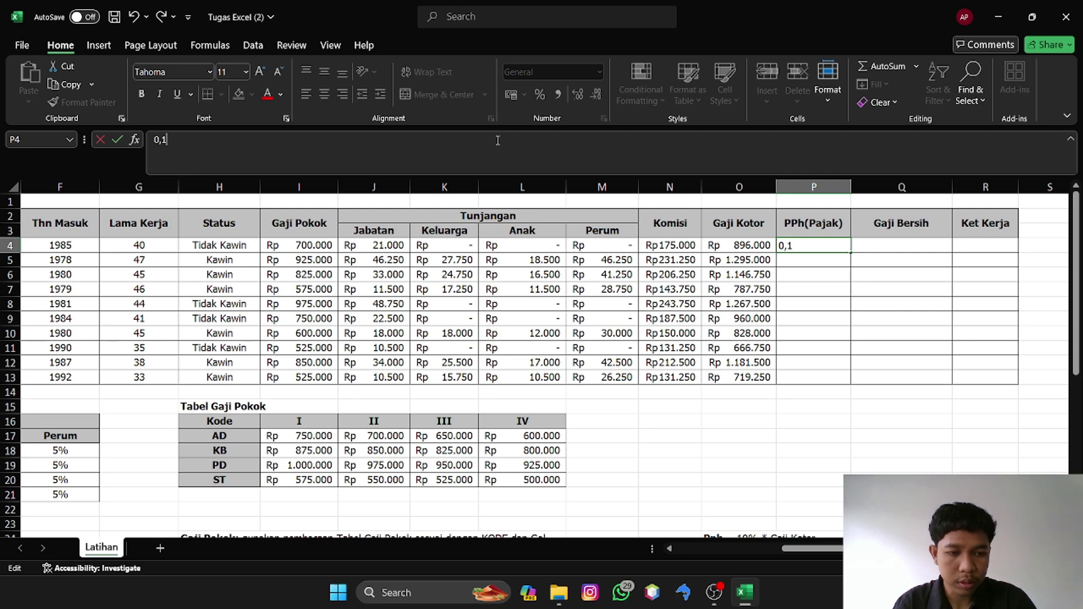
{"action": "type", "text": "*"}
- Extend the P4 entry with the Gaji Kotor reference so that it reads 0,1*O4
{"action": "left_click", "coordinate": [746, 243]}
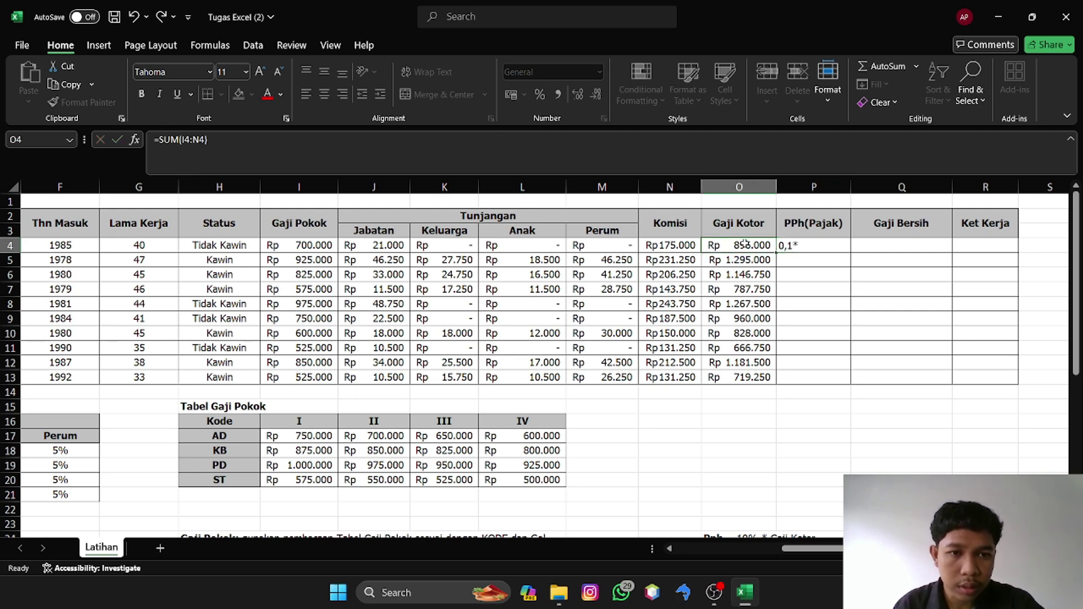
{"action": "left_click", "coordinate": [794, 250]}
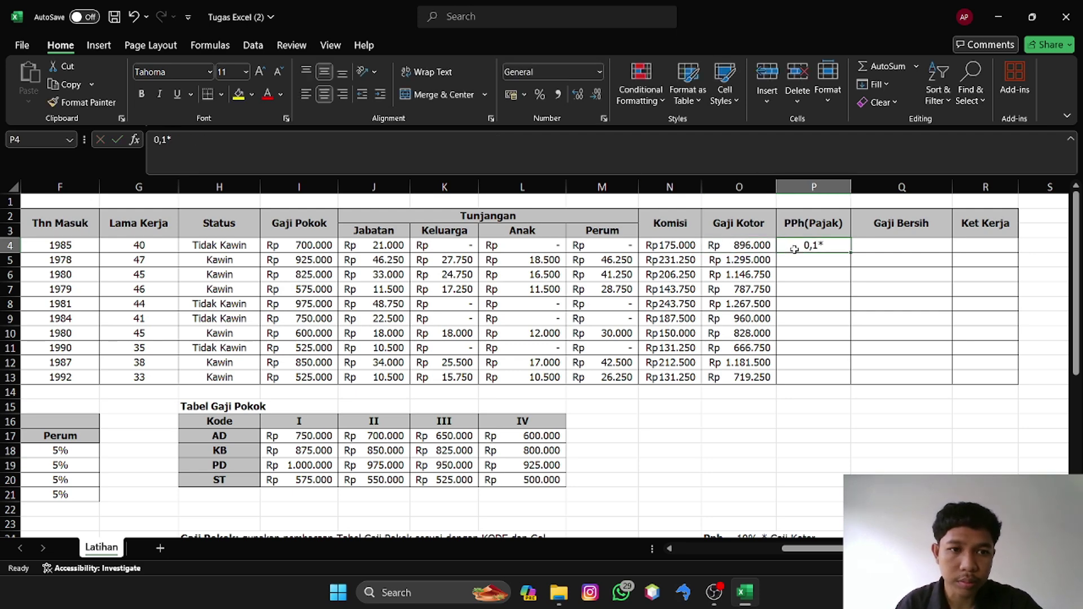
{"action": "left_click", "coordinate": [358, 140]}
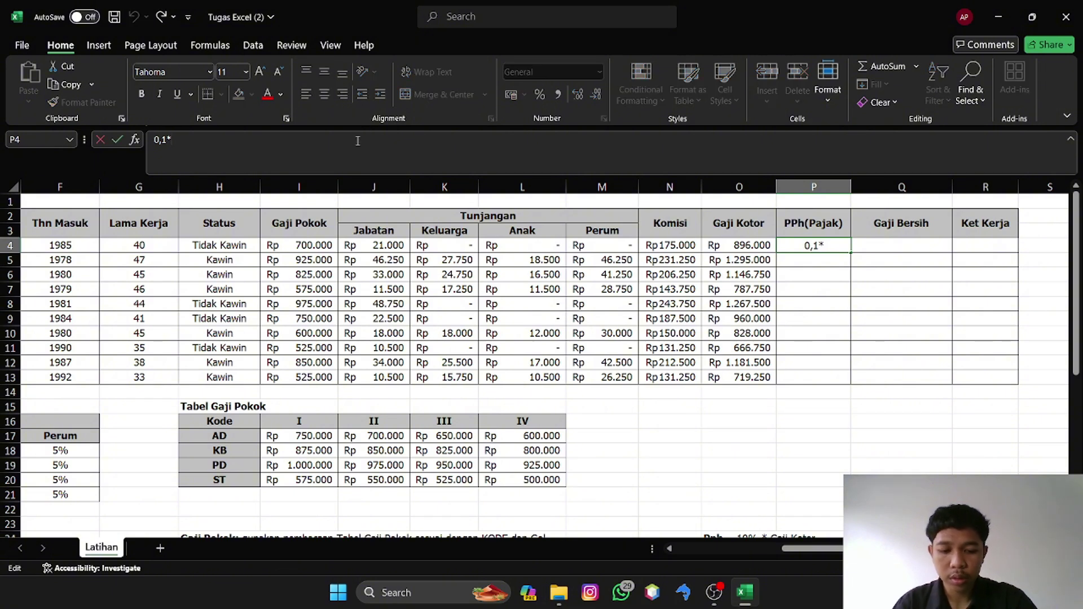
{"action": "type", "text": "o"}
{"action": "key", "text": "BackSpace"}
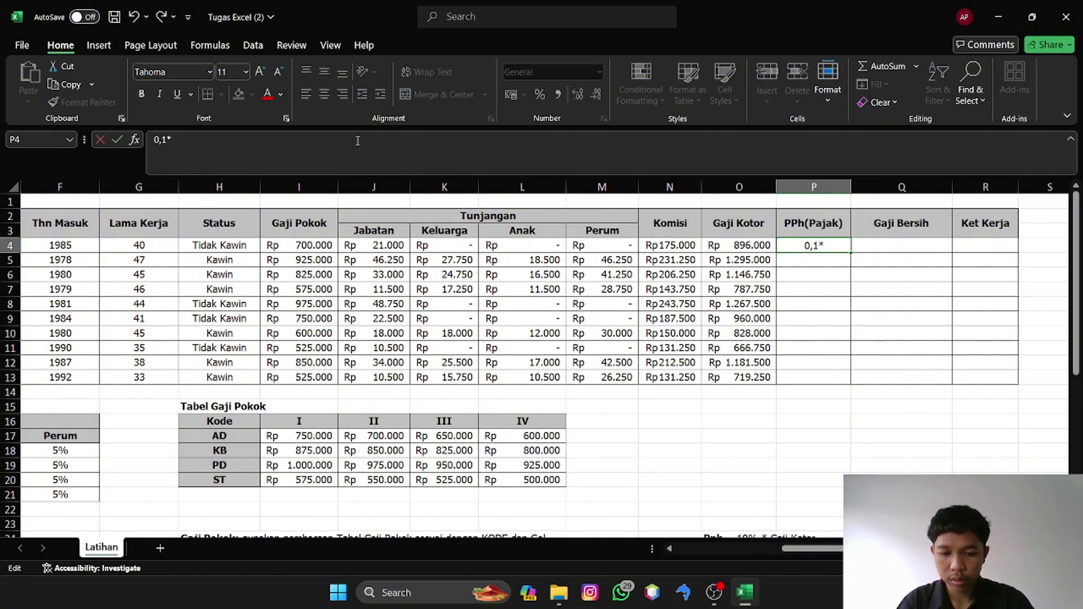
{"action": "type", "text": "O"}
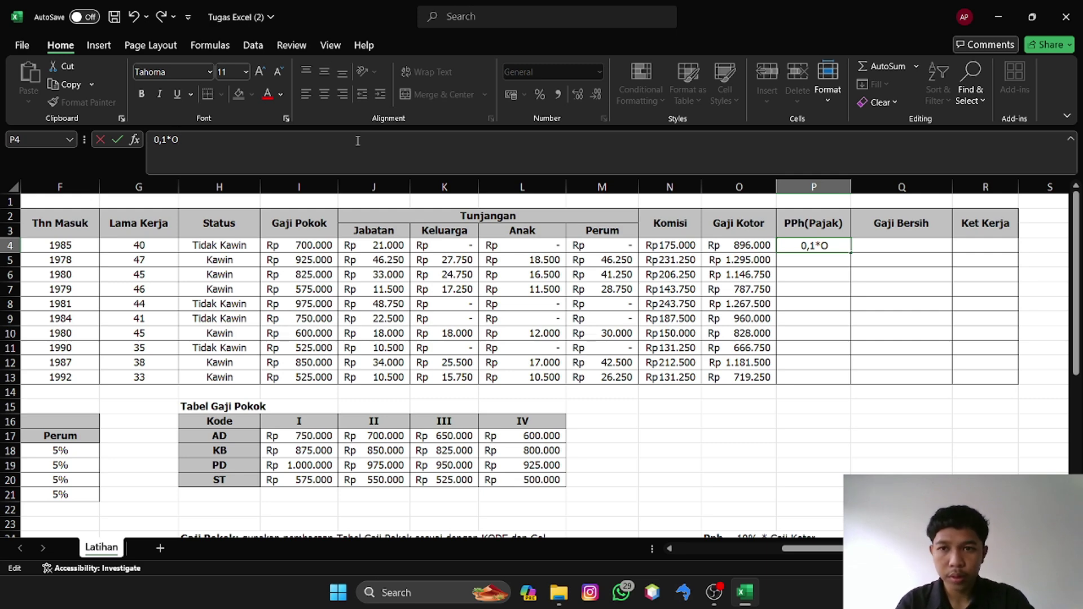
{"action": "type", "text": "4"}
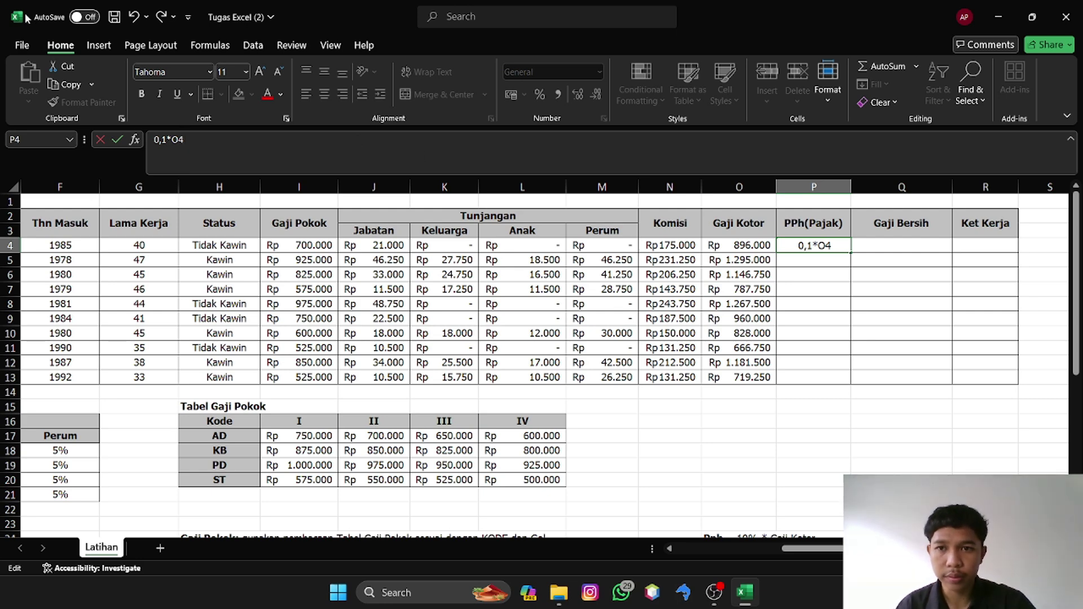
- Turn the P4 entry into the formula =0,1*O4 by adding an equals sign in front of it
{"action": "left_click", "coordinate": [154, 141]}
{"action": "type", "text": "+"}
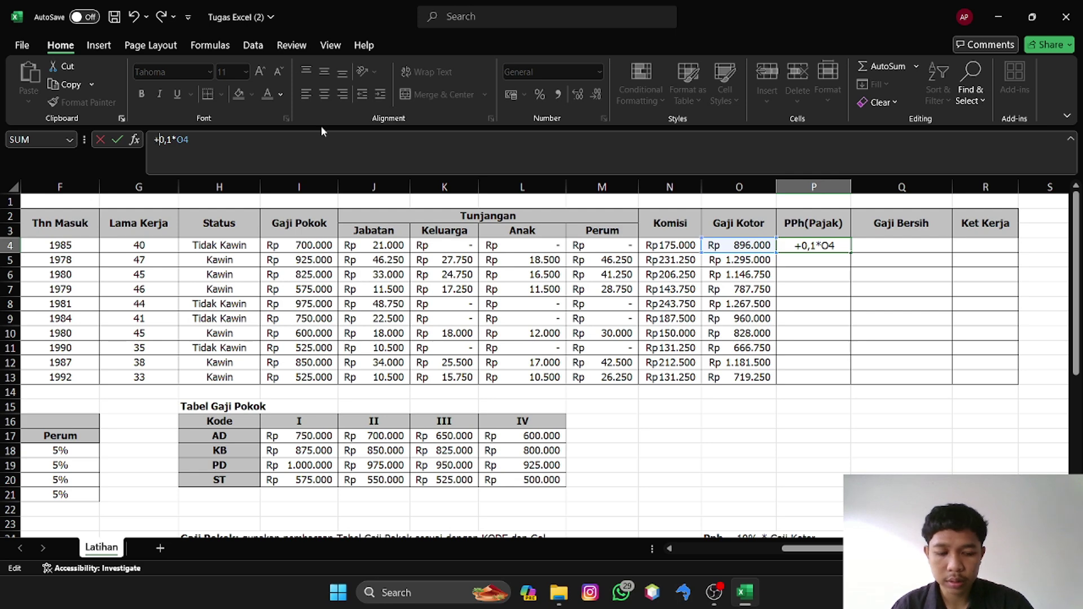
{"action": "key", "text": "BackSpace"}
{"action": "type", "text": "="}
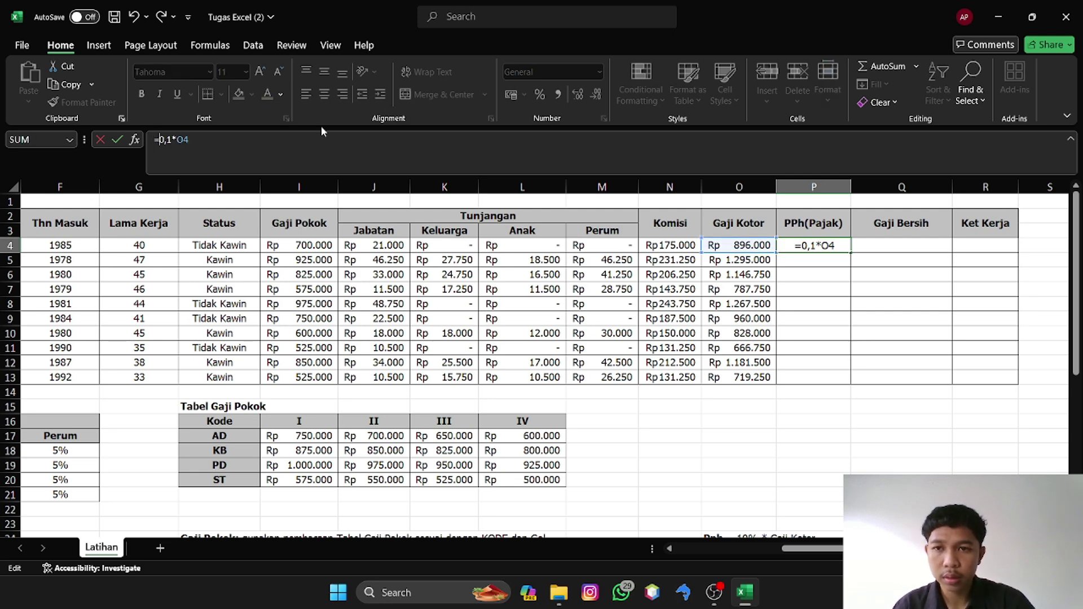
{"action": "key", "text": "Return"}
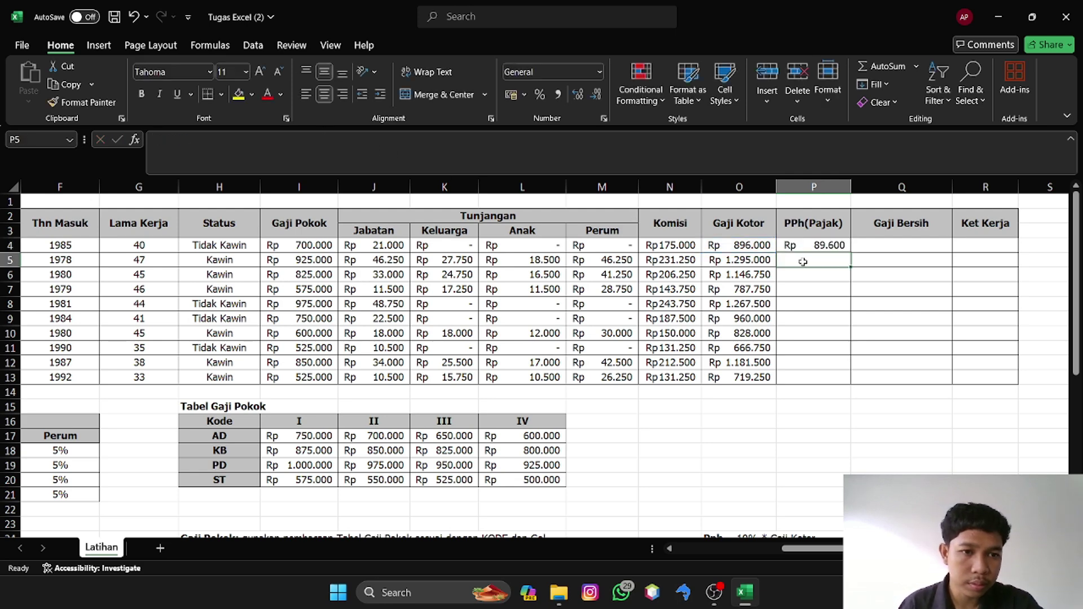
- Fill the PPh formula from P4 down to P13
{"action": "left_click", "coordinate": [824, 248]}
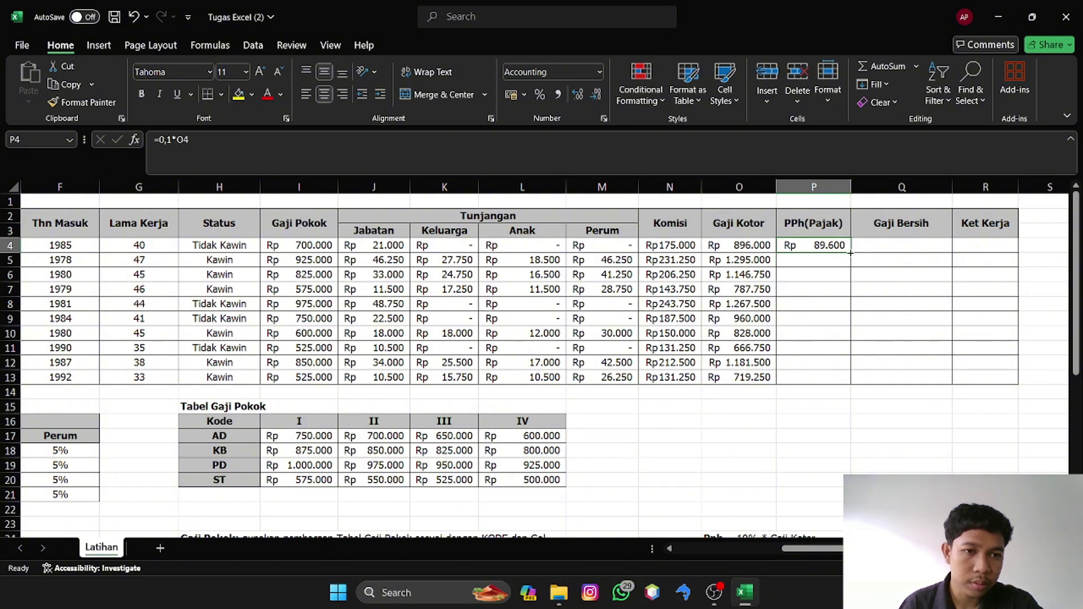
{"action": "left_click_drag", "start_coordinate": [855, 252], "coordinate": [855, 348]}
{"action": "left_click", "coordinate": [847, 382]}
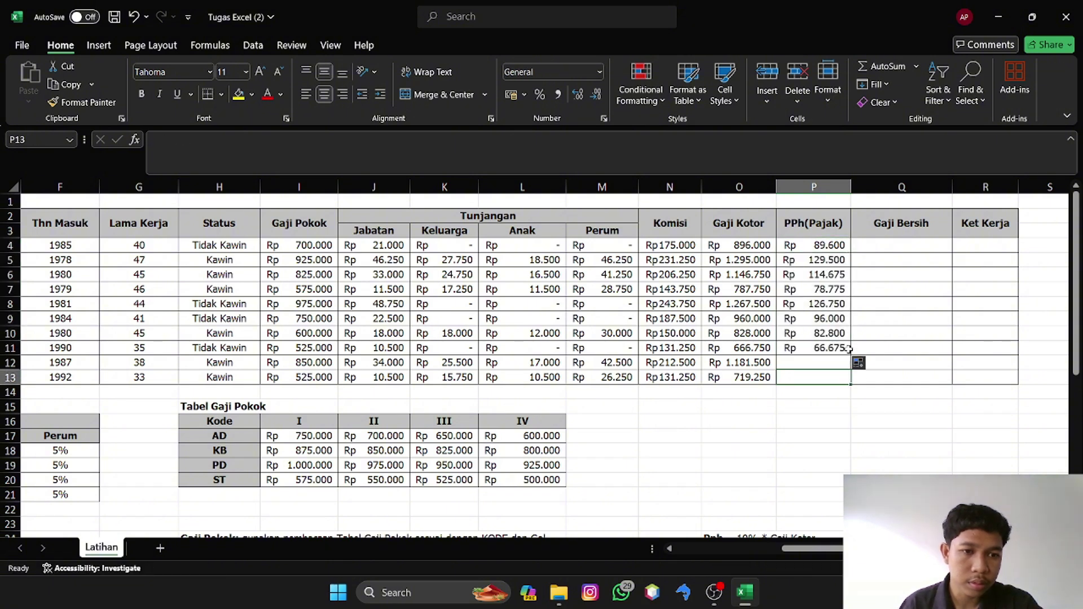
{"action": "left_click", "coordinate": [829, 247]}
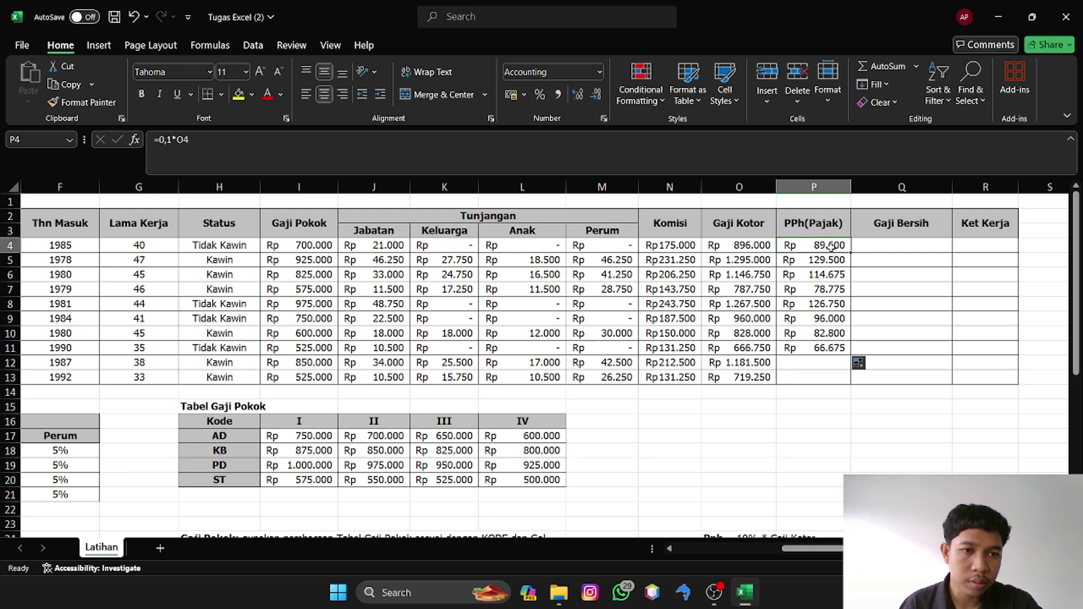
{"action": "left_click_drag", "start_coordinate": [851, 252], "coordinate": [855, 387]}
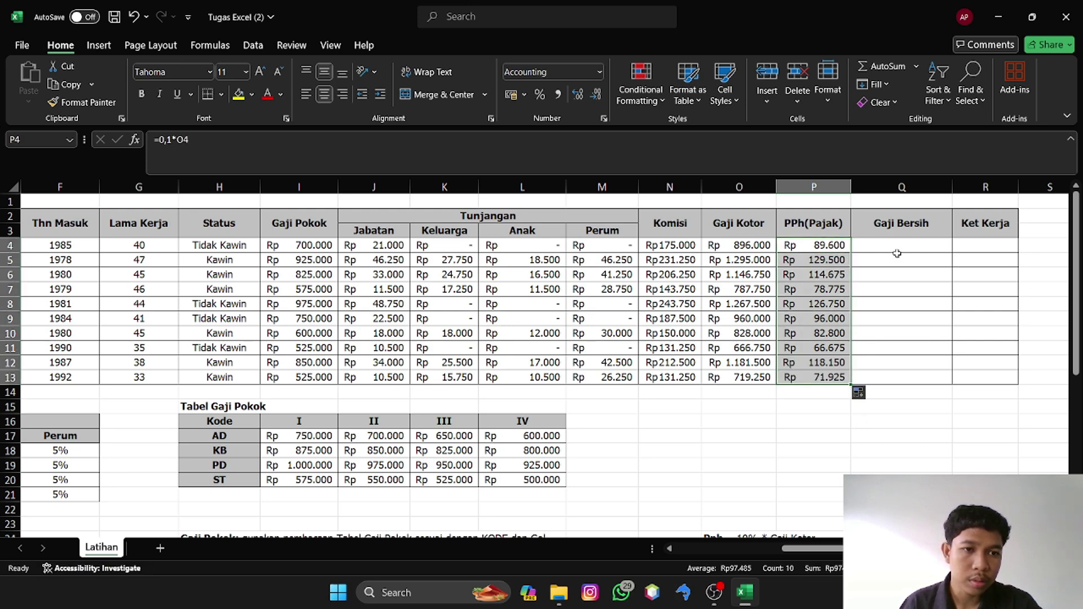
- Check the Gaji Bersih rule in the notes and calculate it in Q4 with =O4-P4
{"action": "left_click", "coordinate": [898, 253]}
{"action": "scroll", "coordinate": [781, 405], "scroll_direction": "down", "scroll_amount": 4}
{"action": "scroll", "coordinate": [780, 405], "scroll_direction": "up", "scroll_amount": 1}
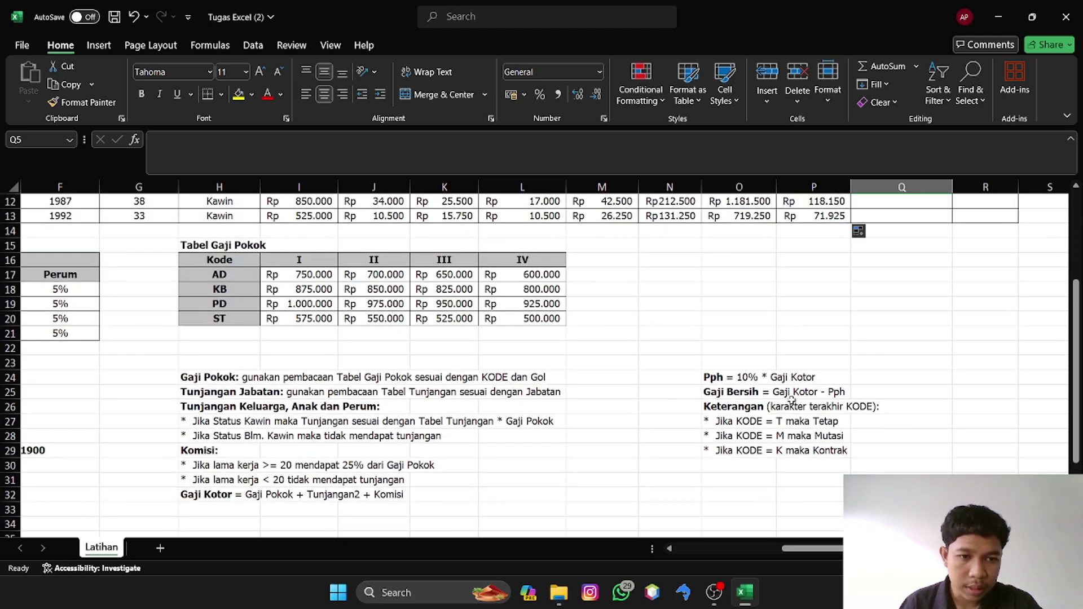
{"action": "scroll", "coordinate": [831, 389], "scroll_direction": "up", "scroll_amount": 4}
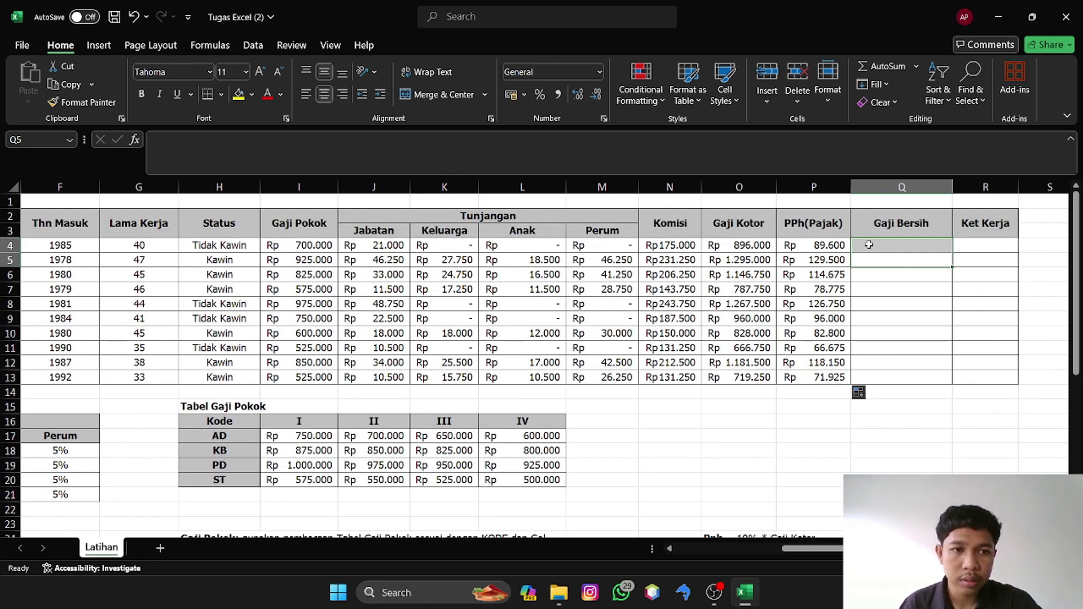
{"action": "left_click", "coordinate": [883, 244]}
{"action": "left_click", "coordinate": [587, 153]}
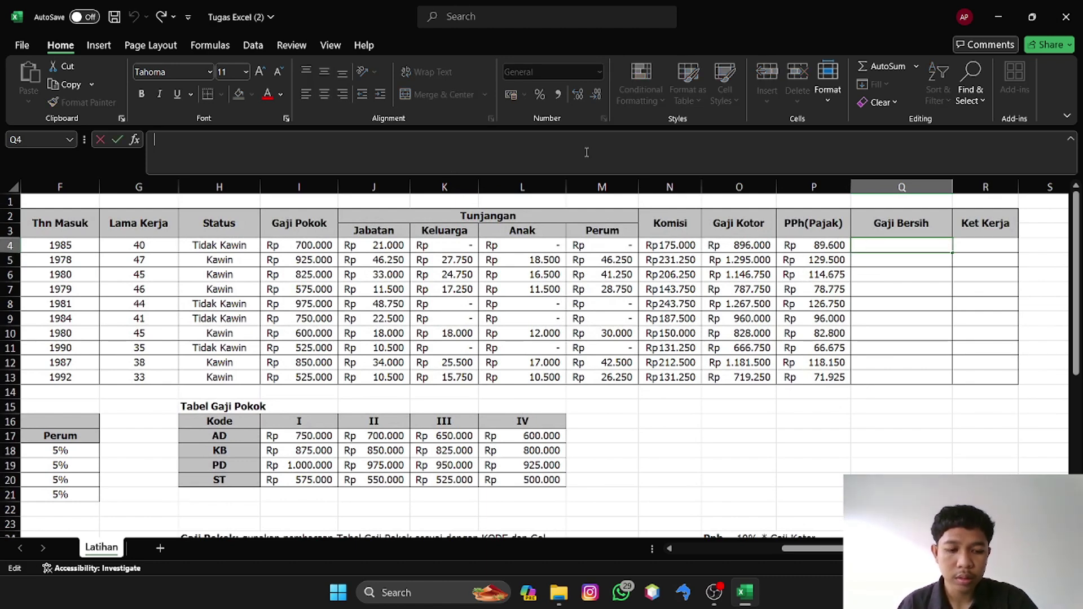
{"action": "type", "text": "="}
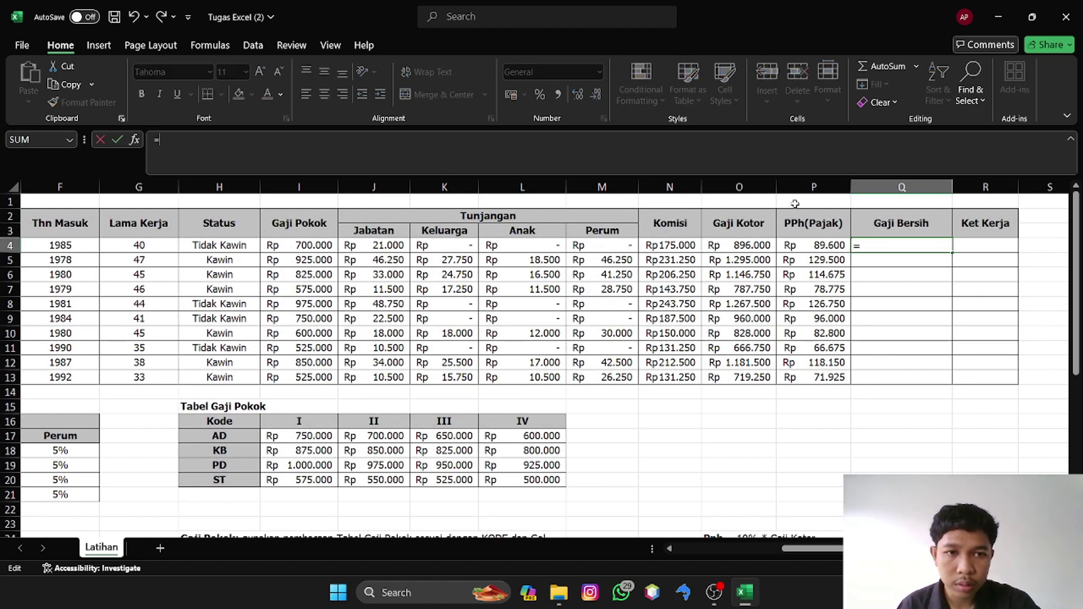
{"action": "left_click", "coordinate": [747, 247]}
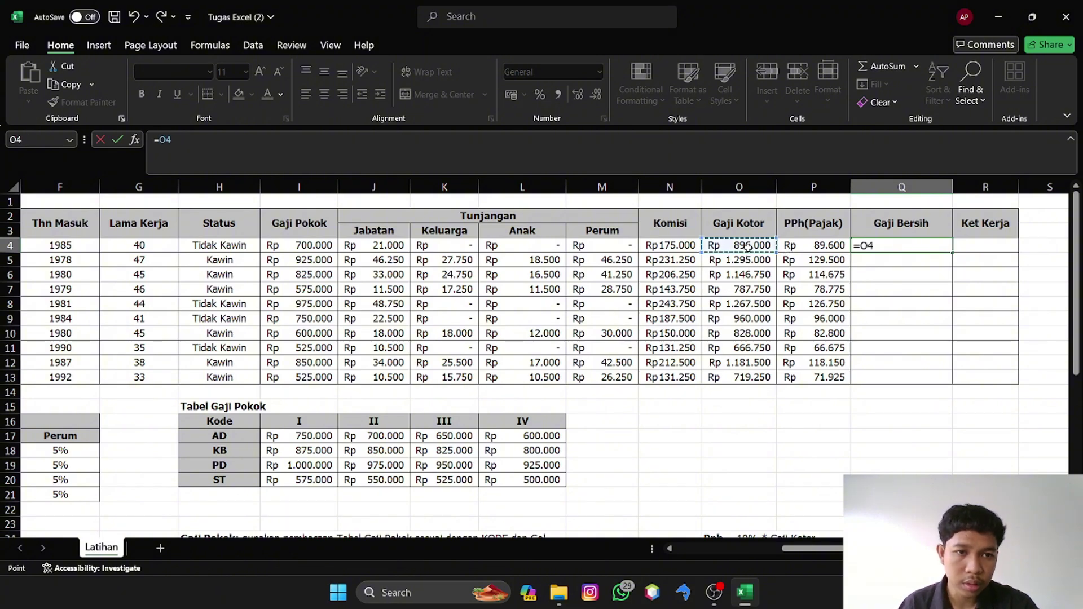
{"action": "type", "text": "-"}
{"action": "scroll", "coordinate": [730, 346], "scroll_direction": "down", "scroll_amount": 4}
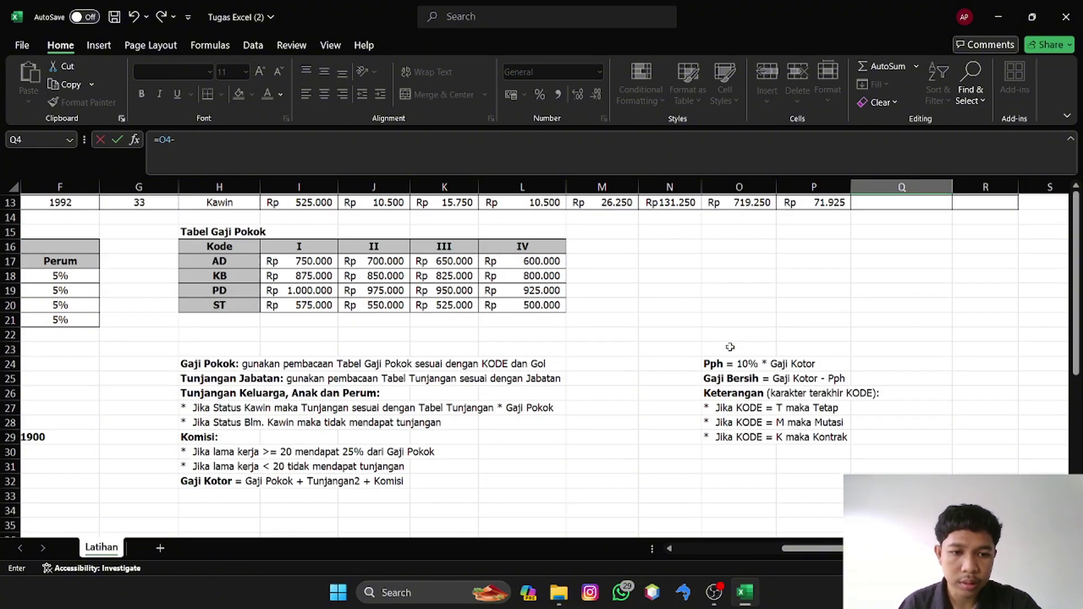
{"action": "scroll", "coordinate": [729, 347], "scroll_direction": "up", "scroll_amount": 4}
{"action": "scroll", "coordinate": [729, 346], "scroll_direction": "down", "scroll_amount": 1}
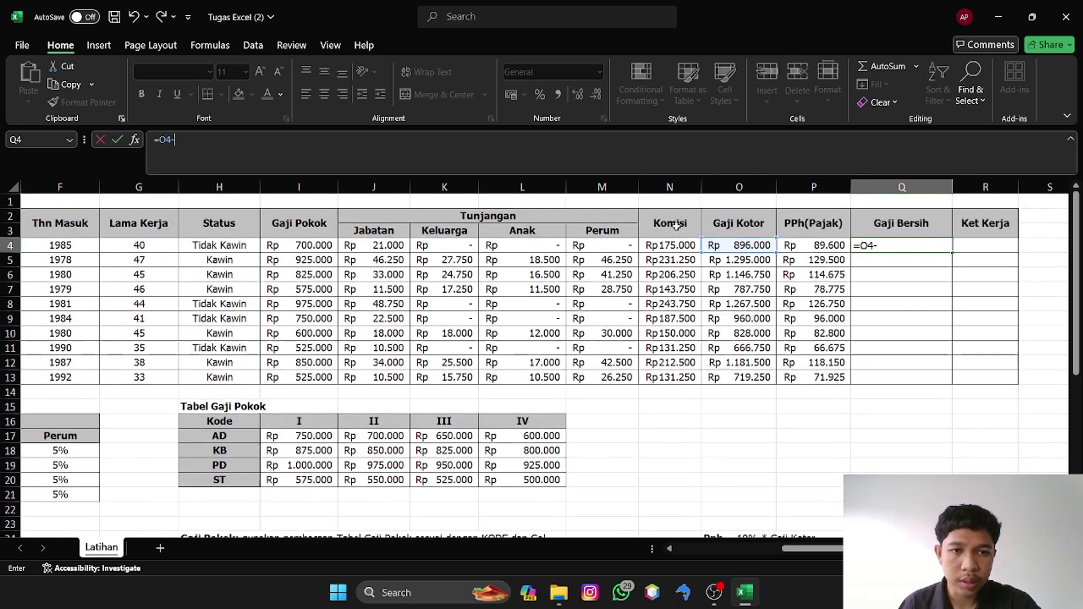
{"action": "left_click", "coordinate": [790, 245]}
{"action": "key", "text": "Return"}
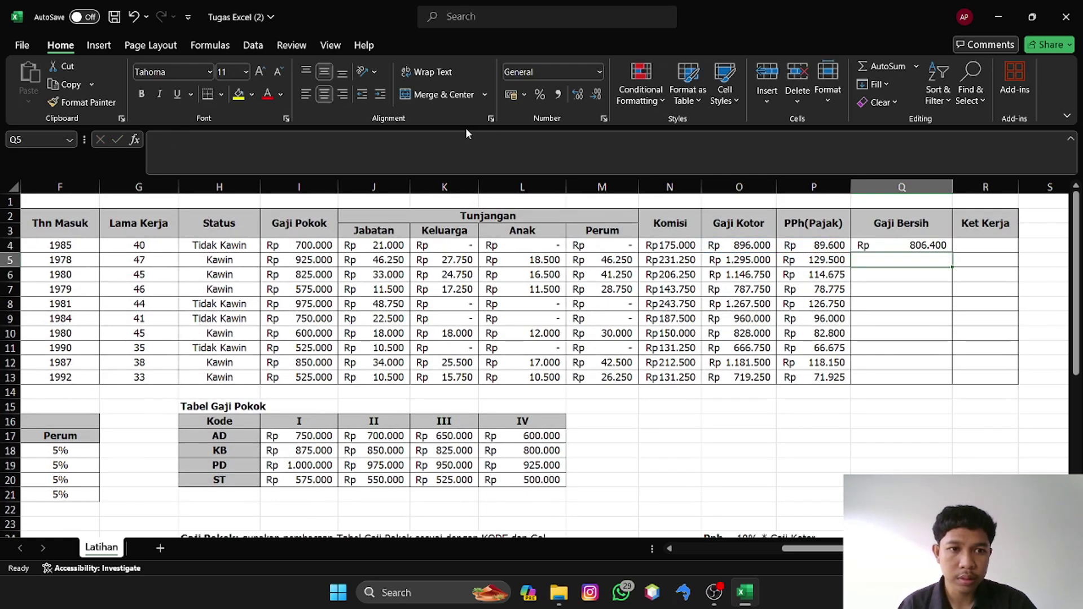
- Fill the Gaji Bersih formula from Q4 down to Q13 for all employees
{"action": "left_click", "coordinate": [875, 246]}
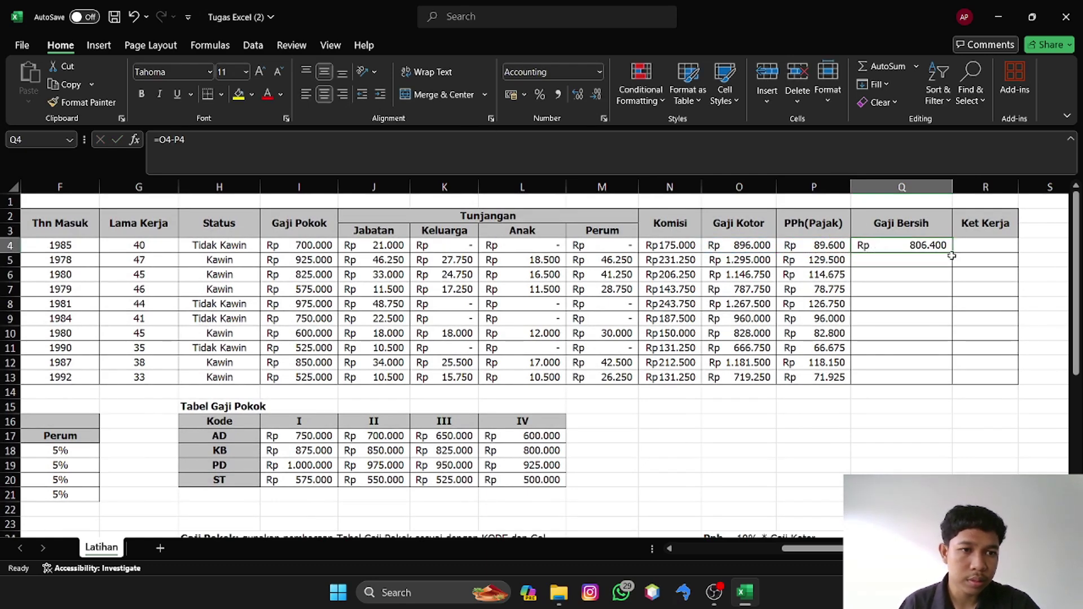
{"action": "left_click_drag", "start_coordinate": [953, 253], "coordinate": [944, 351]}
{"action": "left_click_drag", "start_coordinate": [943, 358], "coordinate": [943, 375]}
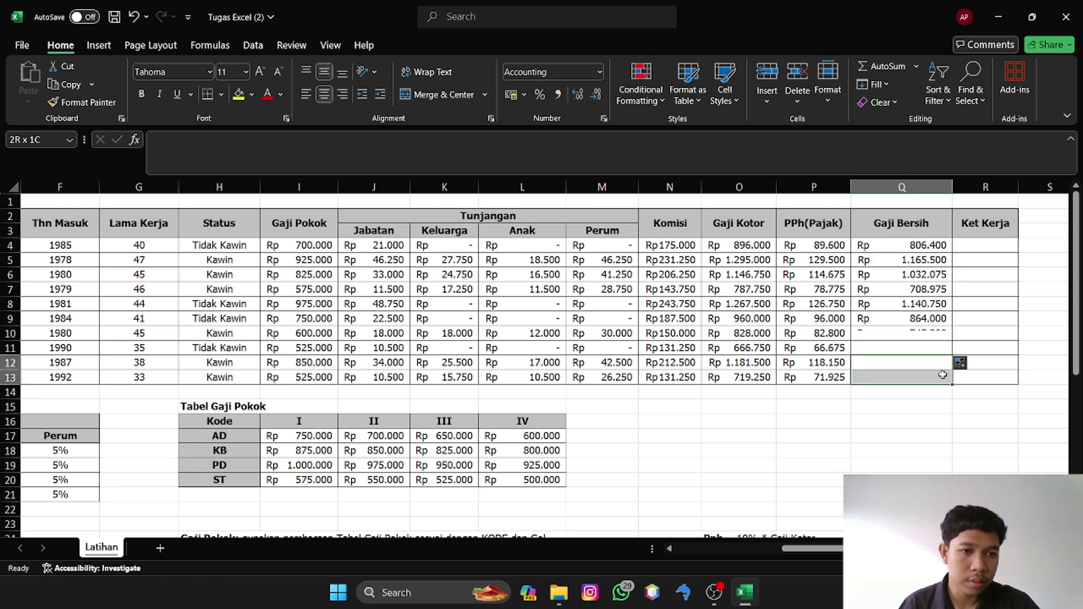
{"action": "left_click", "coordinate": [942, 338]}
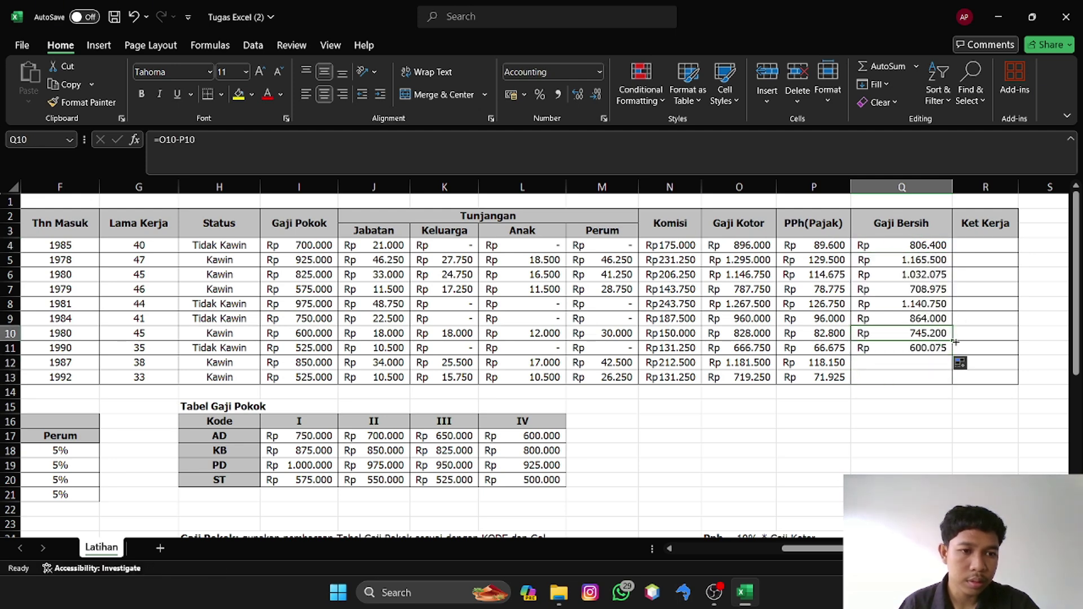
{"action": "left_click_drag", "start_coordinate": [953, 342], "coordinate": [953, 385]}
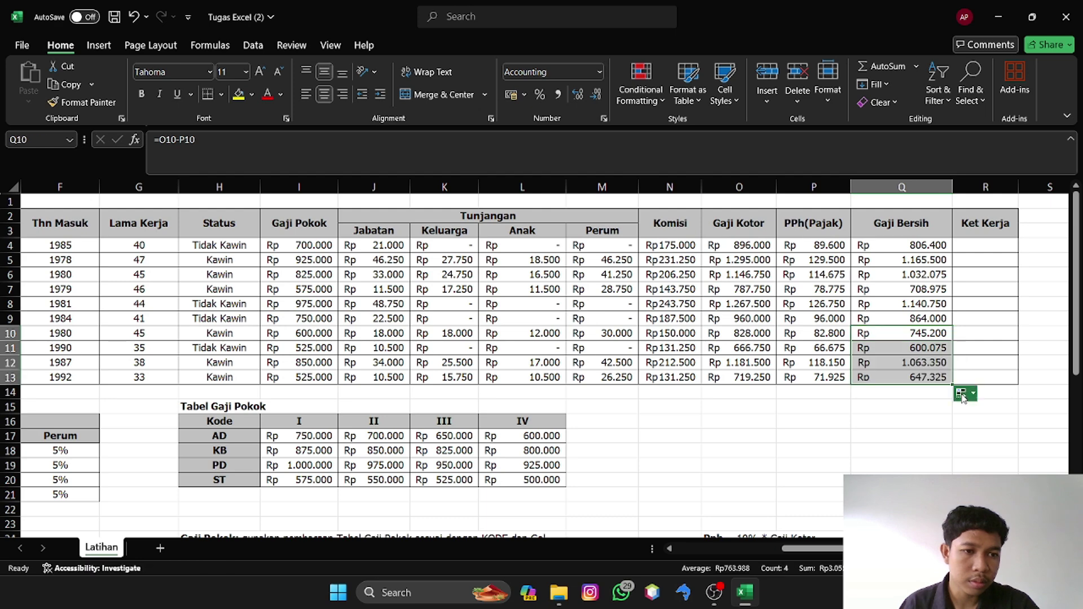
- Check the Keterangan rule in the notes and start the Ket Kerja formula in R4 with IF and a nested RIGHT function
{"action": "left_click", "coordinate": [971, 248]}
{"action": "scroll", "coordinate": [789, 342], "scroll_direction": "down", "scroll_amount": 5}
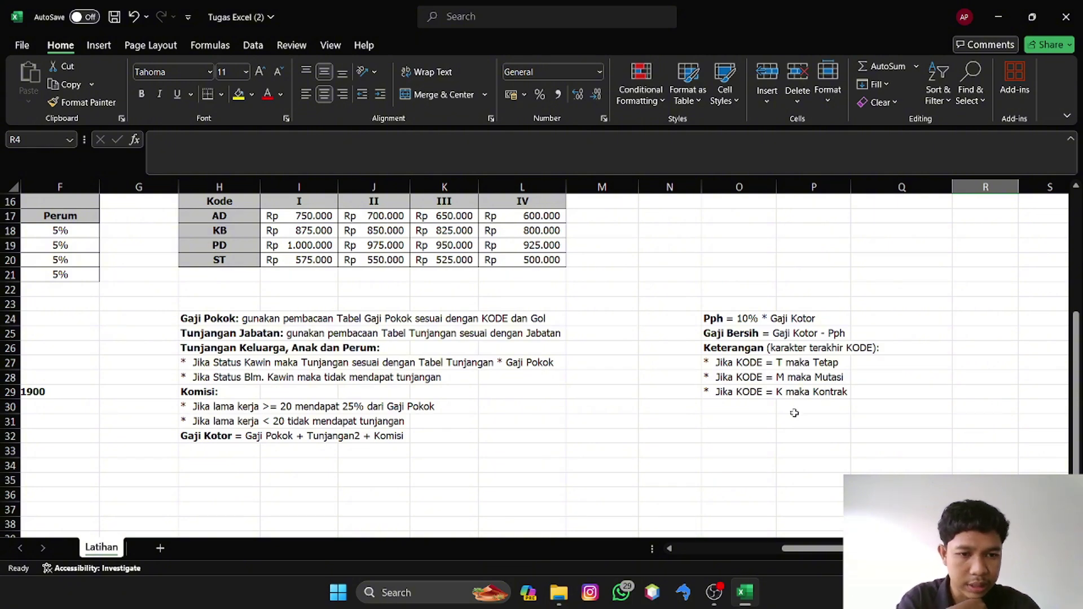
{"action": "scroll", "coordinate": [847, 427], "scroll_direction": "up", "scroll_amount": 5}
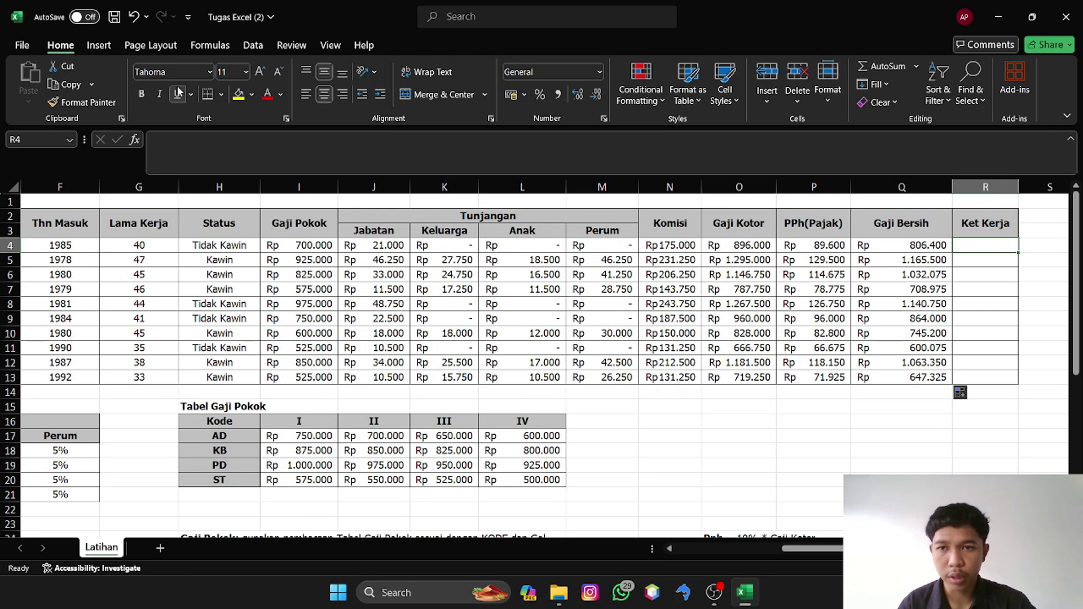
{"action": "left_click", "coordinate": [187, 150]}
{"action": "type", "text": "="}
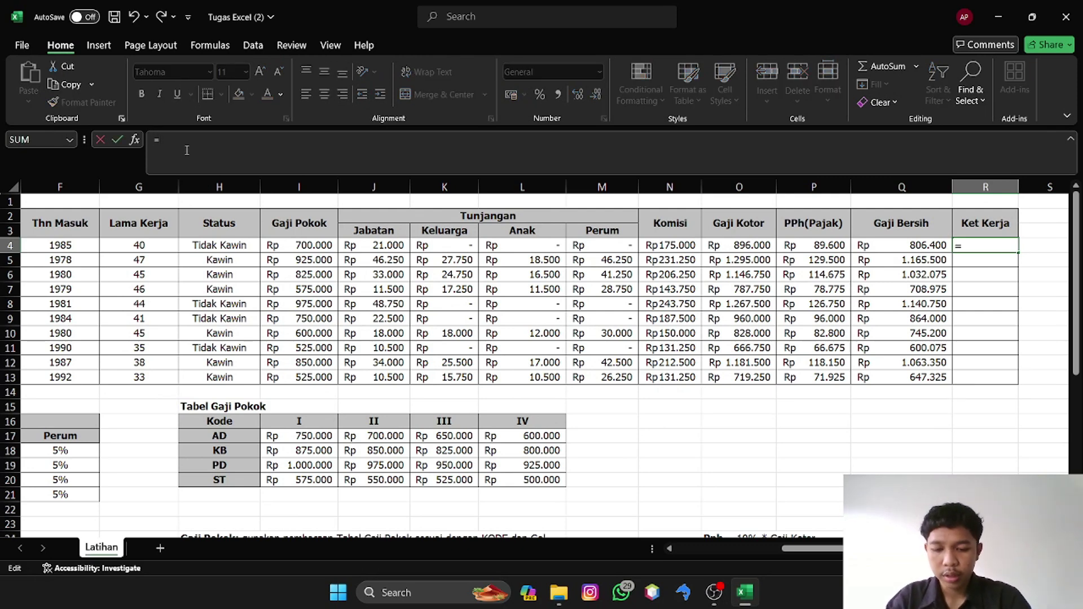
{"action": "type", "text": "if"}
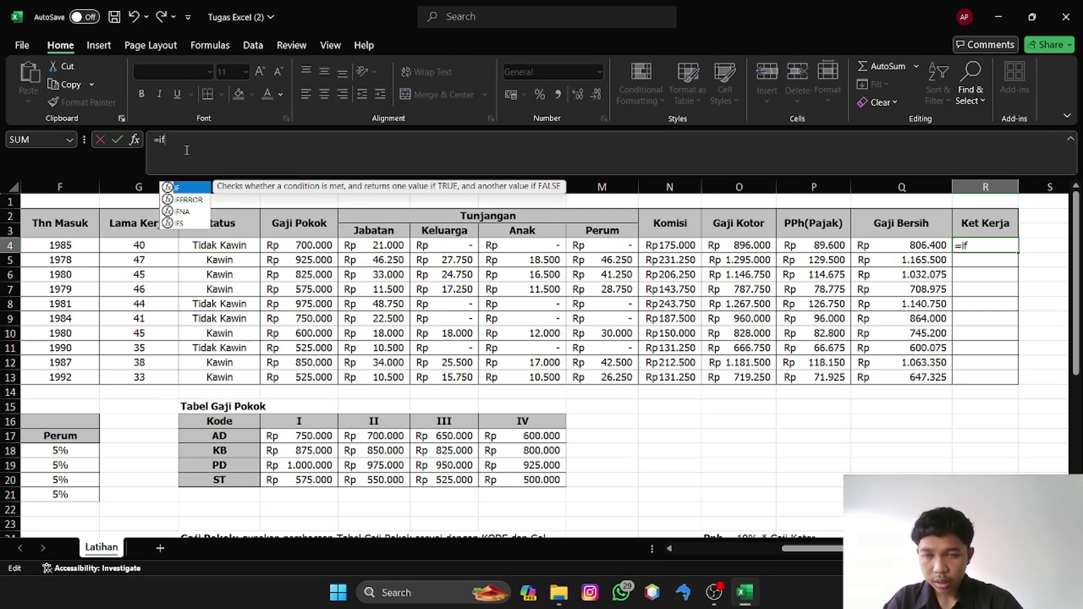
{"action": "double_click", "coordinate": [188, 192]}
{"action": "type", "text": "ri"}
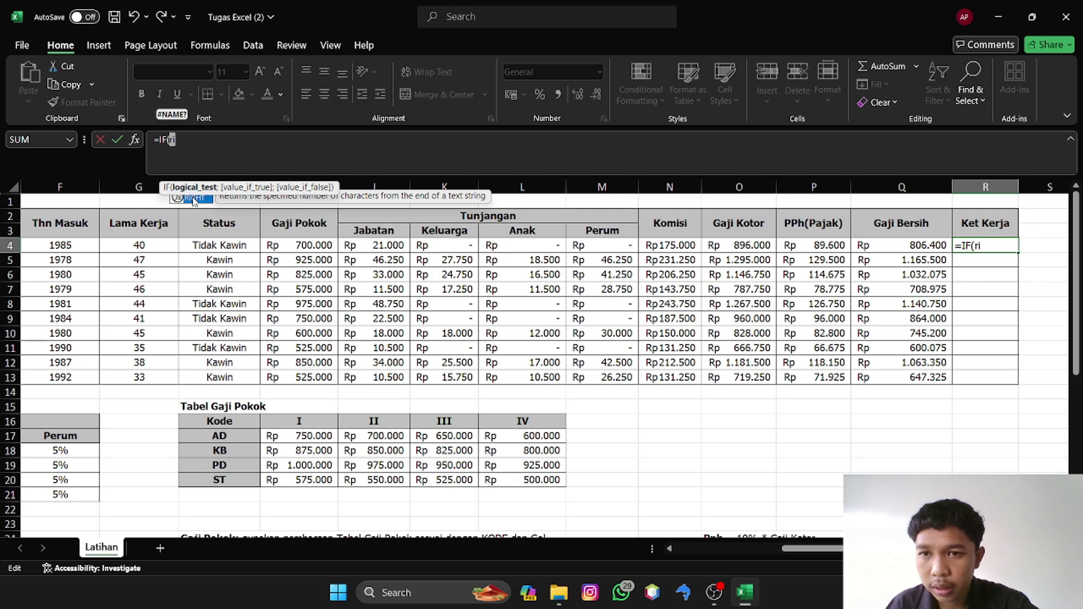
{"action": "double_click", "coordinate": [193, 198]}
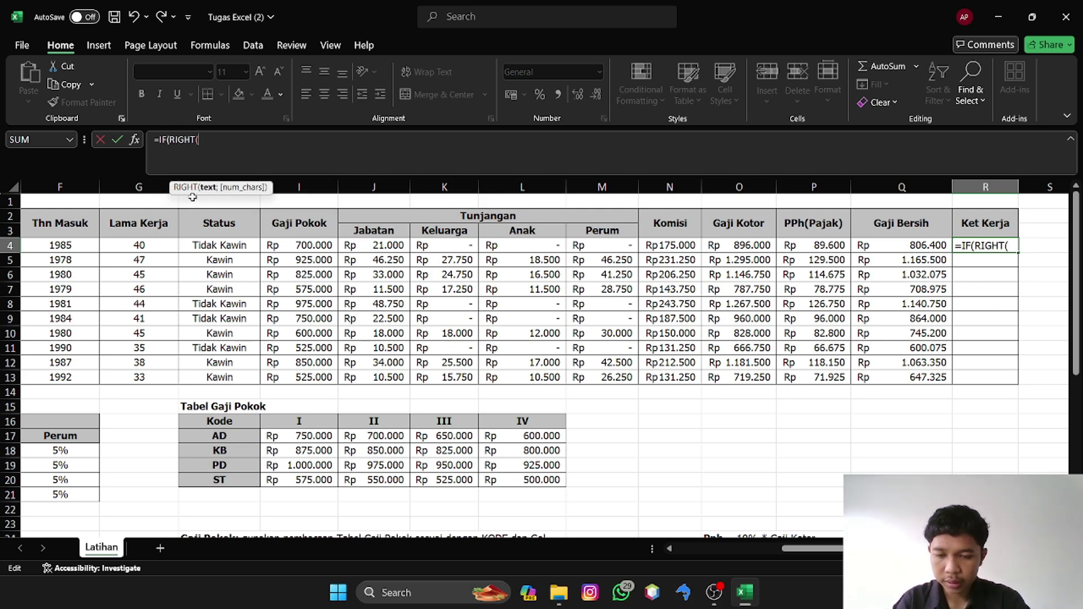
- Complete the first IF condition in the R4 formula as RIGHT(B4;1)="T", testing the last character of the employee's Kode
{"action": "scroll", "coordinate": [103, 247], "scroll_direction": "left", "scroll_amount": 5}
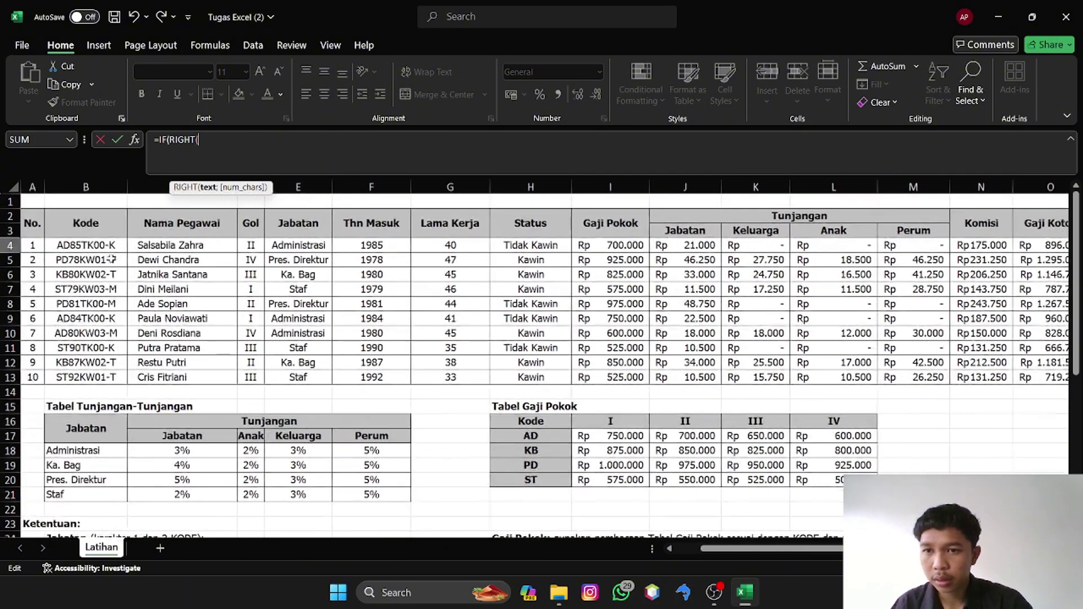
{"action": "left_click", "coordinate": [98, 246]}
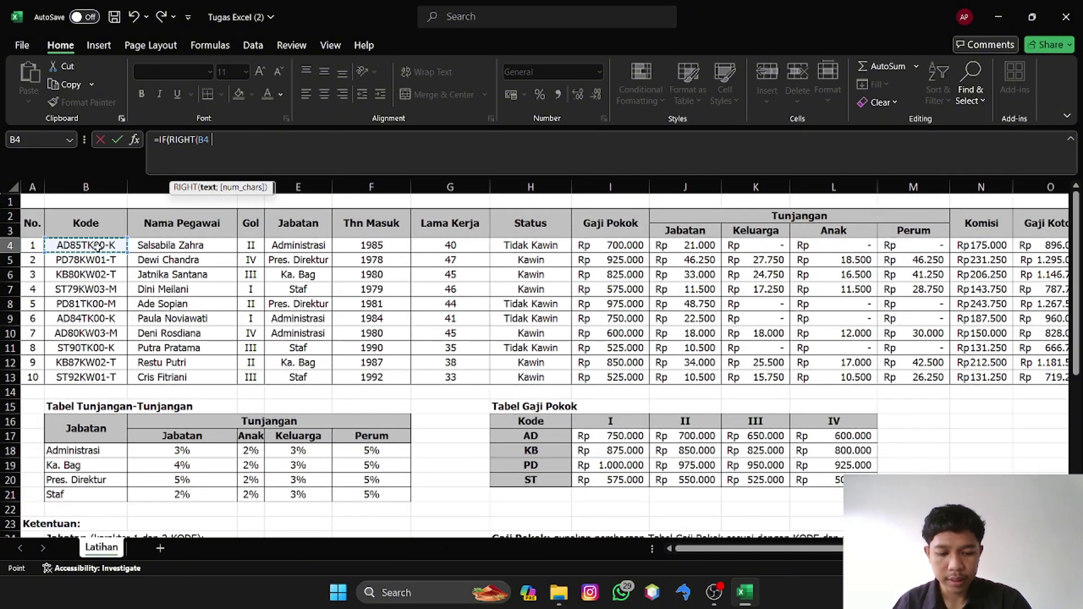
{"action": "type", "text": ";"}
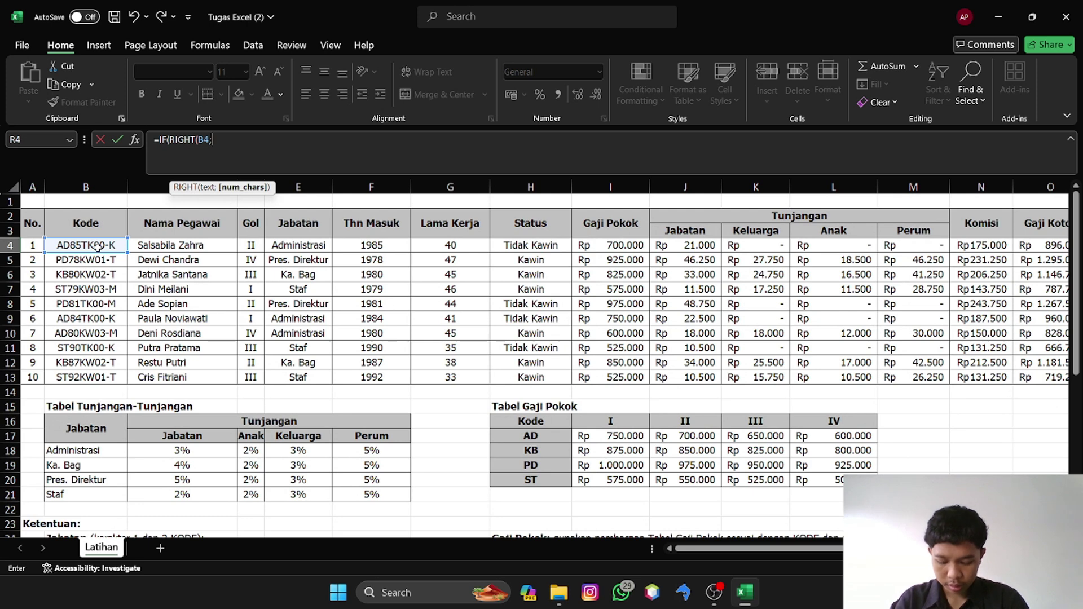
{"action": "type", "text": "1"}
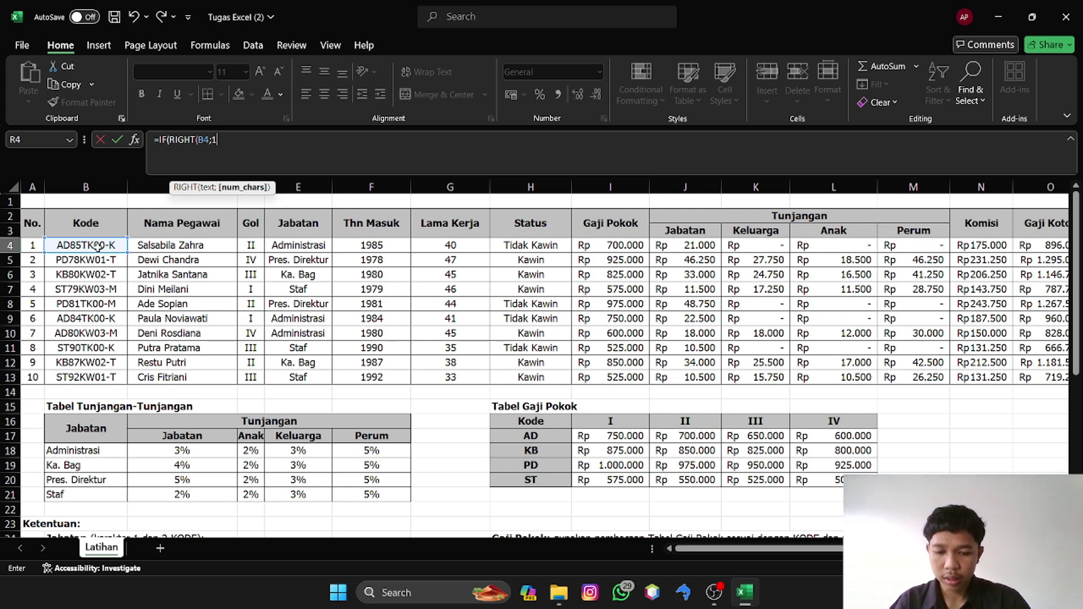
{"action": "type", "text": ")+"}
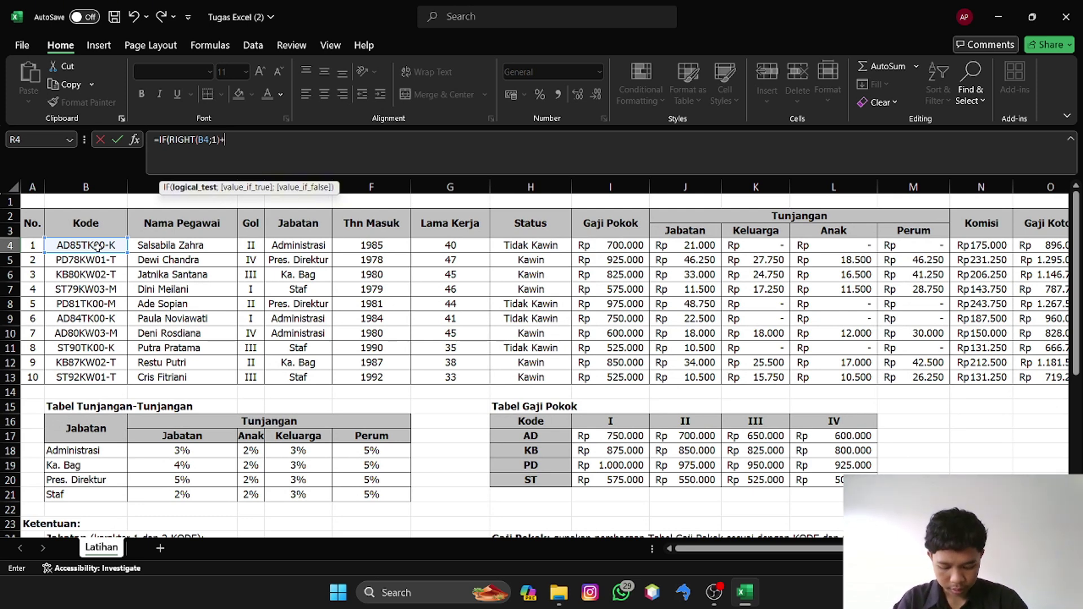
{"action": "key", "text": "BackSpace"}
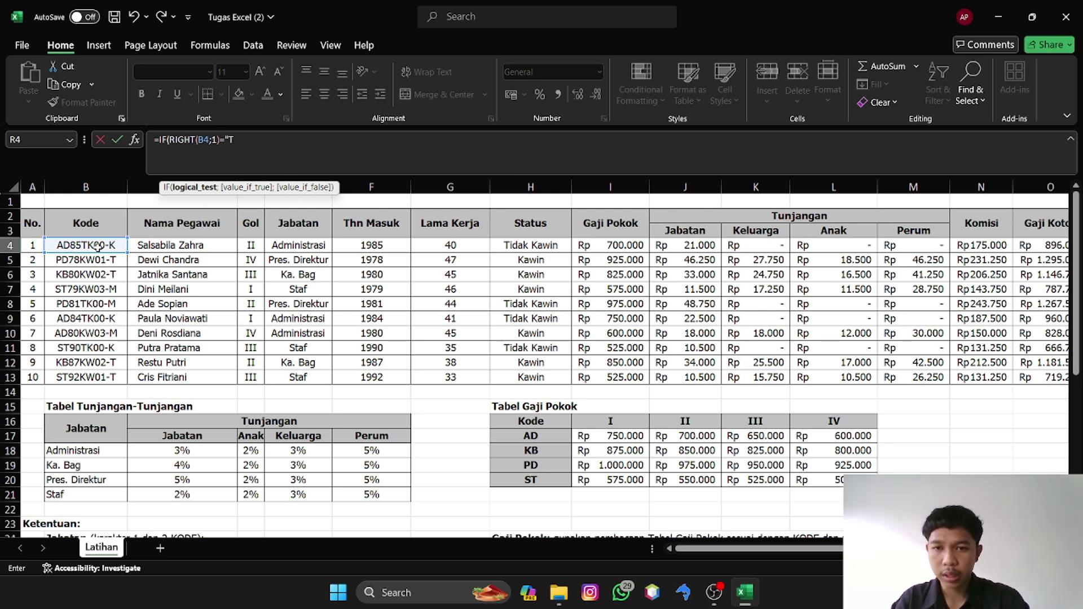
{"action": "type", "text": "=\"T\";"}
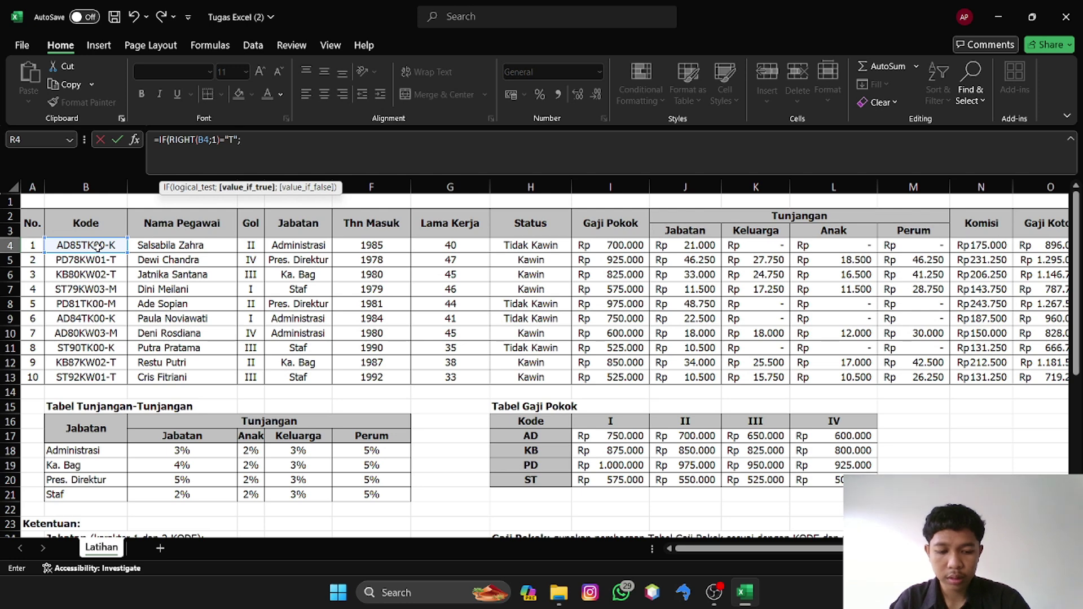
- Enter "Tetap" as the value if true for the "T" condition in the Ket Kerja formula
{"action": "type", "text": "\"maka"}
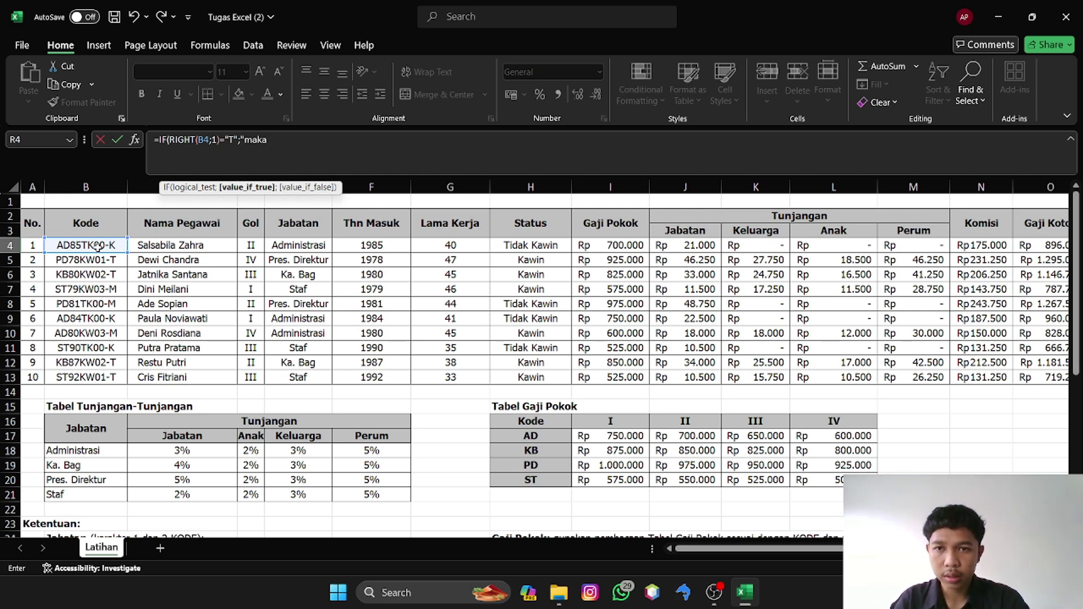
{"action": "key", "text": "BackSpace"}
{"action": "key", "text": "BackSpace"}
{"action": "key", "text": "BackSpace"}
{"action": "key", "text": "BackSpace"}
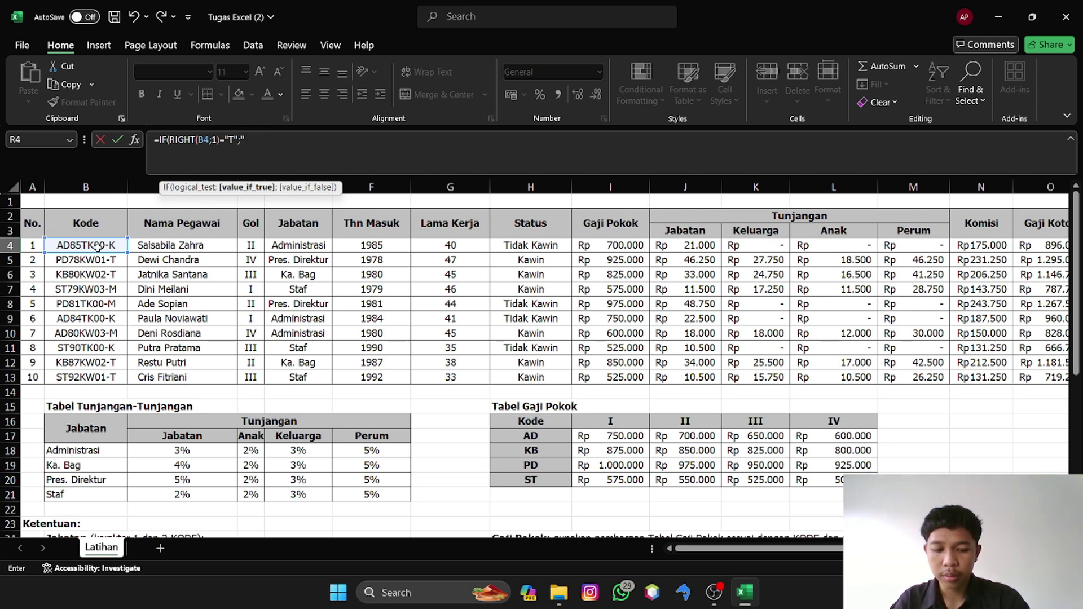
{"action": "type", "text": "\"Tet"}
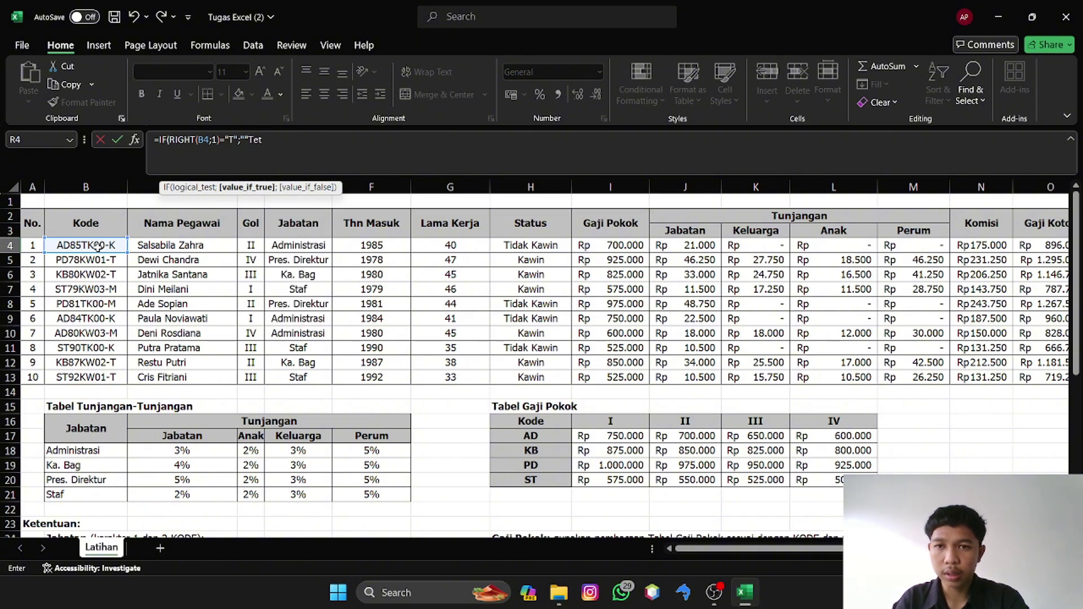
{"action": "key", "text": "BackSpace"}
{"action": "key", "text": "BackSpace"}
{"action": "key", "text": "BackSpace"}
{"action": "key", "text": "BackSpace"}
{"action": "key", "text": "BackSpace"}
{"action": "key", "text": "BackSpace"}
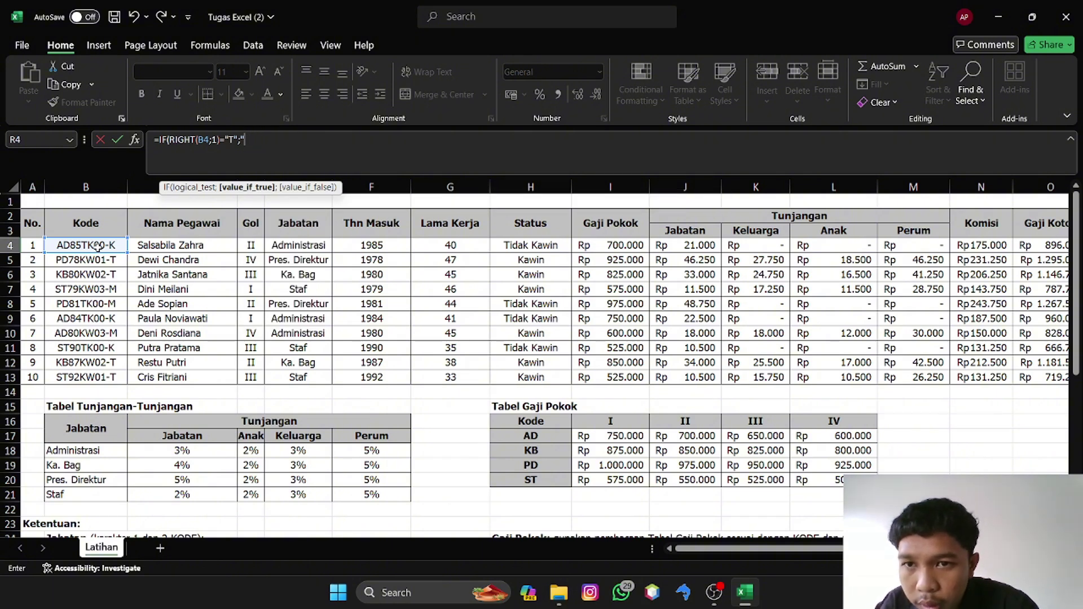
{"action": "key", "text": "BackSpace"}
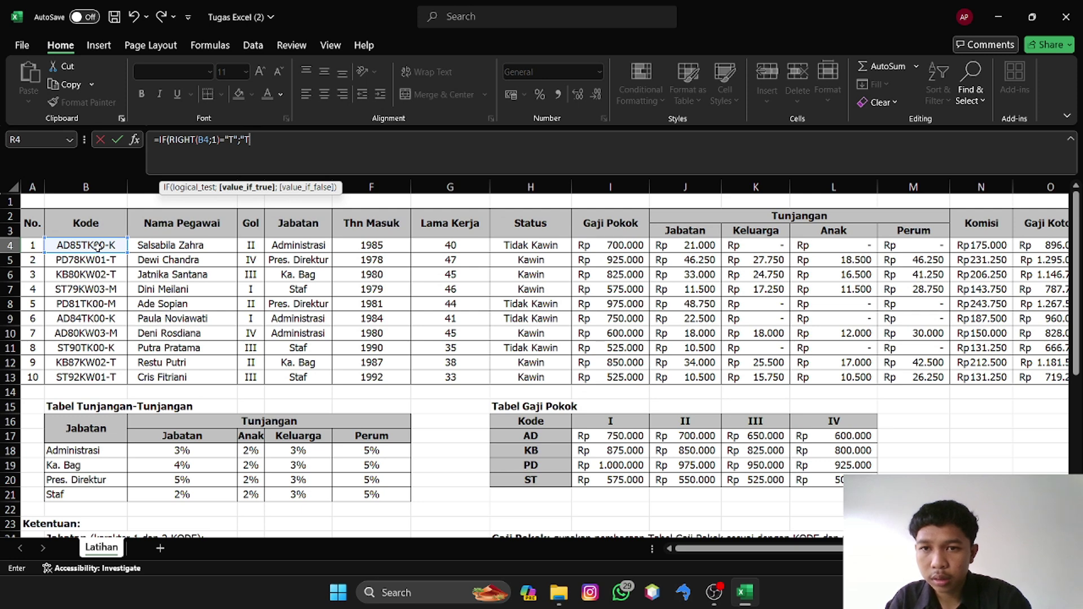
{"action": "type", "text": "etap"}
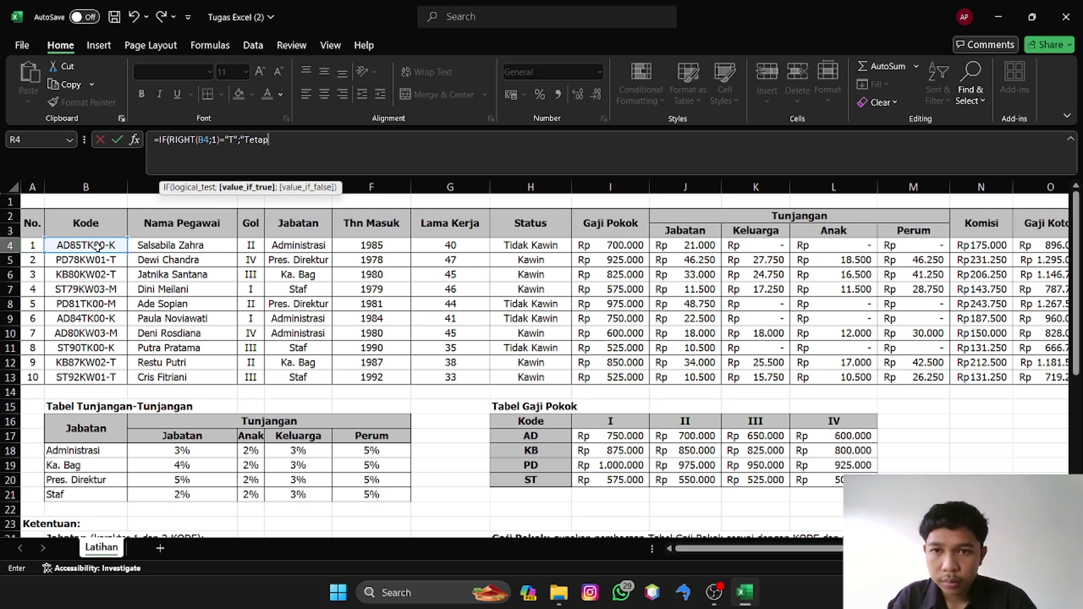
{"action": "type", "text": "\";"}
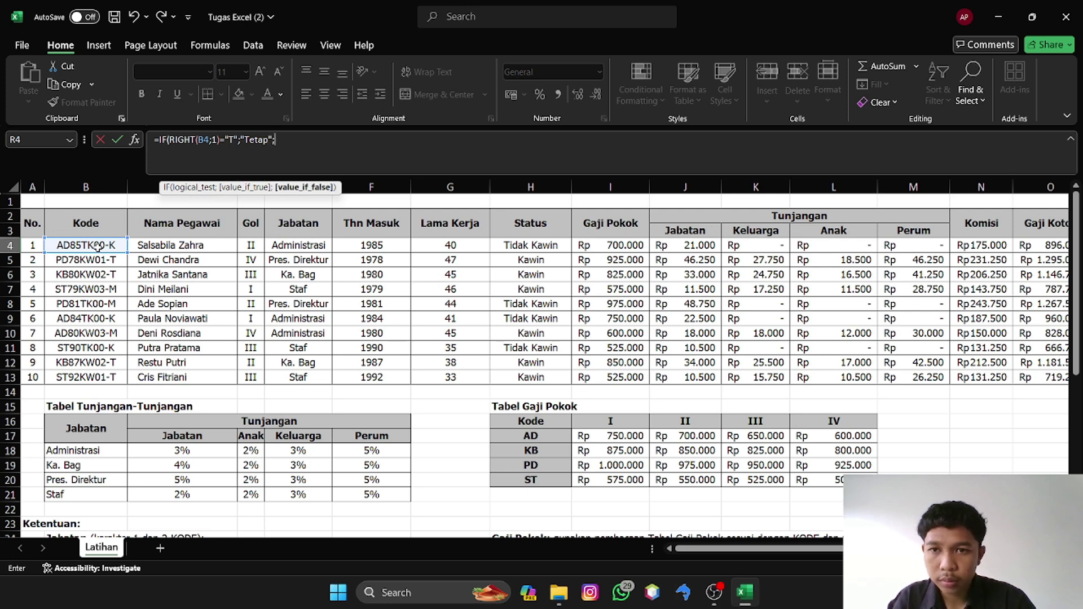
- Nest a second IF as the value if false, starting its condition with RIGHT(B4;1)
{"action": "type", "text": "if"}
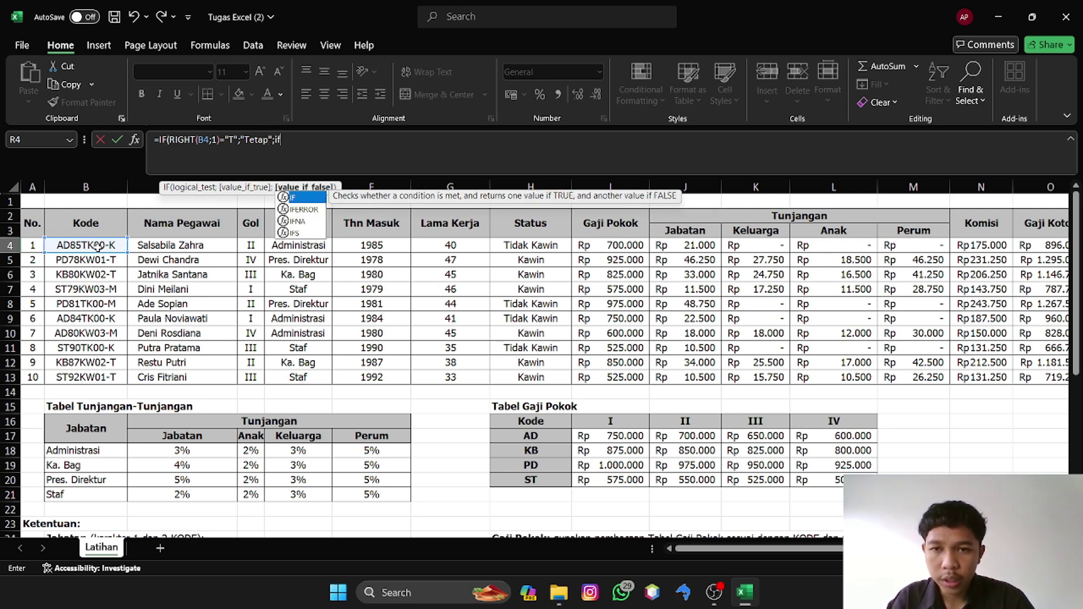
{"action": "left_click", "coordinate": [300, 199]}
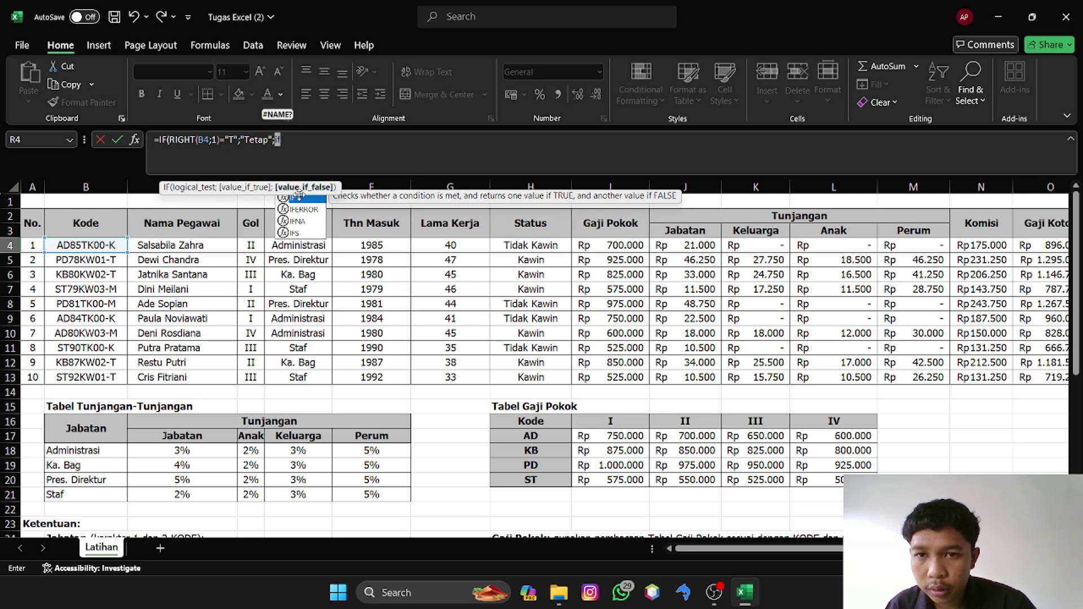
{"action": "double_click", "coordinate": [300, 202]}
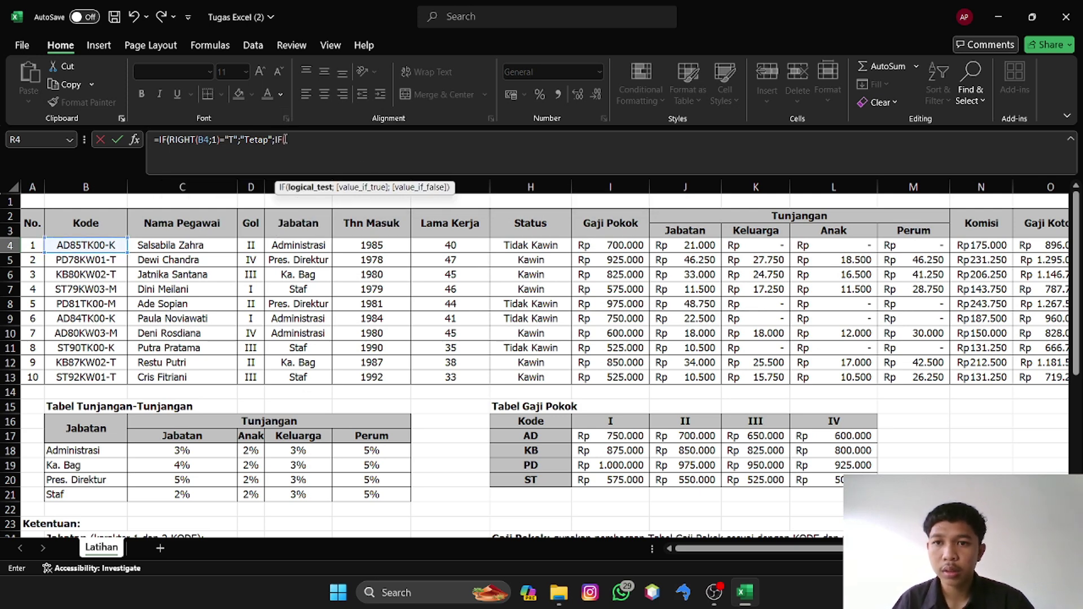
{"action": "type", "text": "rig"}
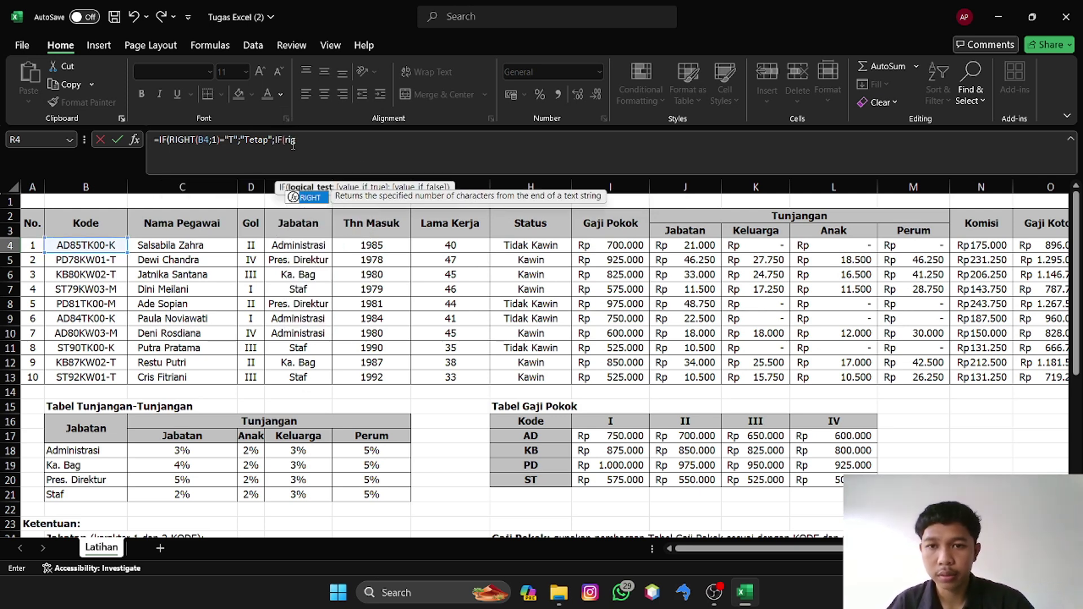
{"action": "double_click", "coordinate": [309, 194]}
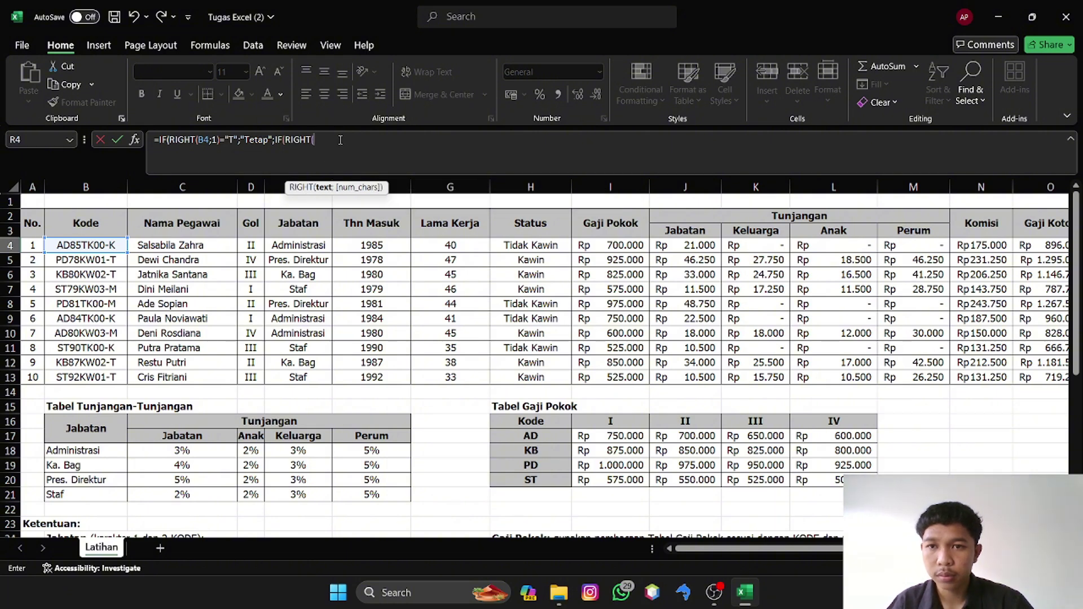
{"action": "left_click", "coordinate": [98, 240]}
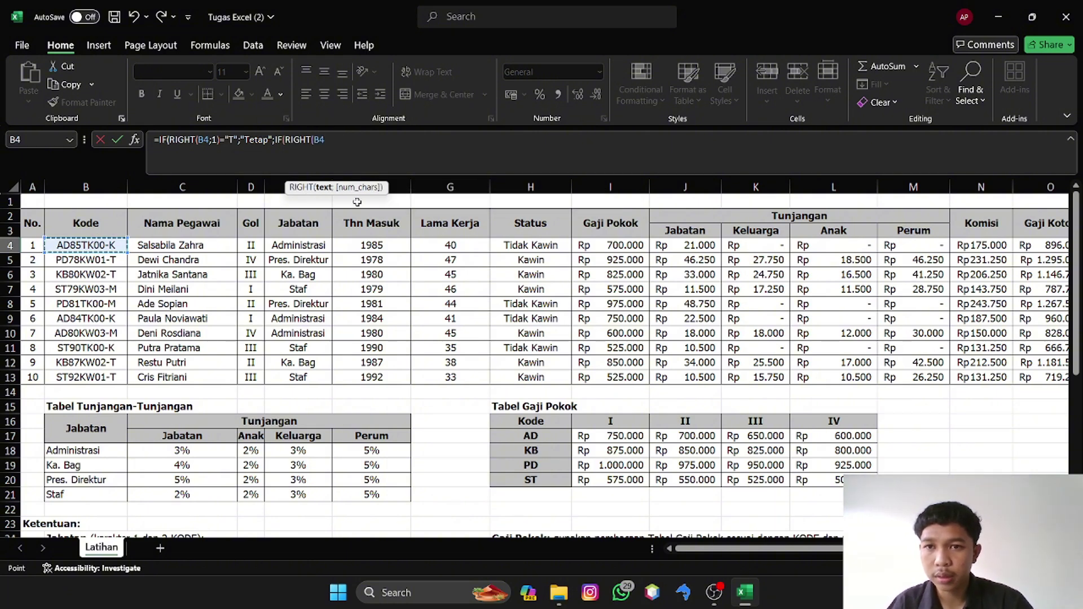
{"action": "type", "text": ";"}
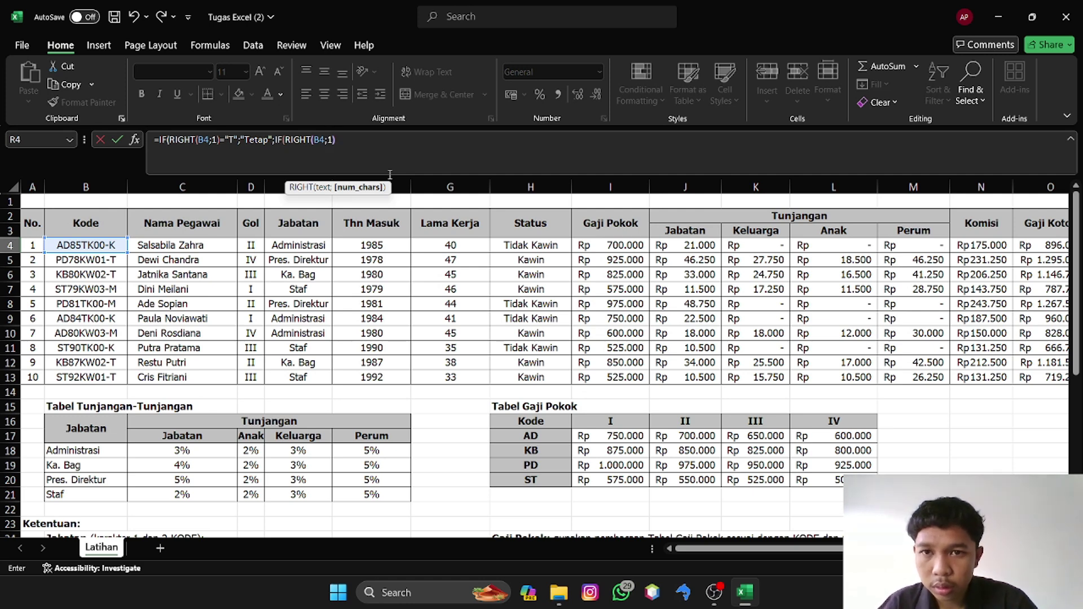
{"action": "type", "text": "1)"}
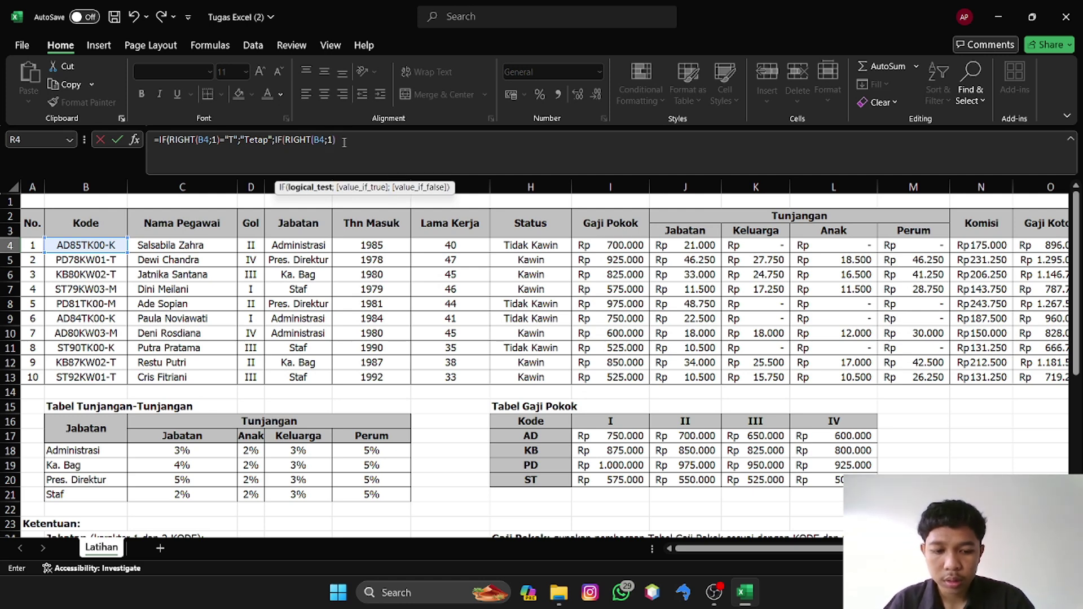
- Check the Keterangan rule in the notes and complete the second IF condition by comparing the RIGHT result with "M"
{"action": "type", "text": "="}
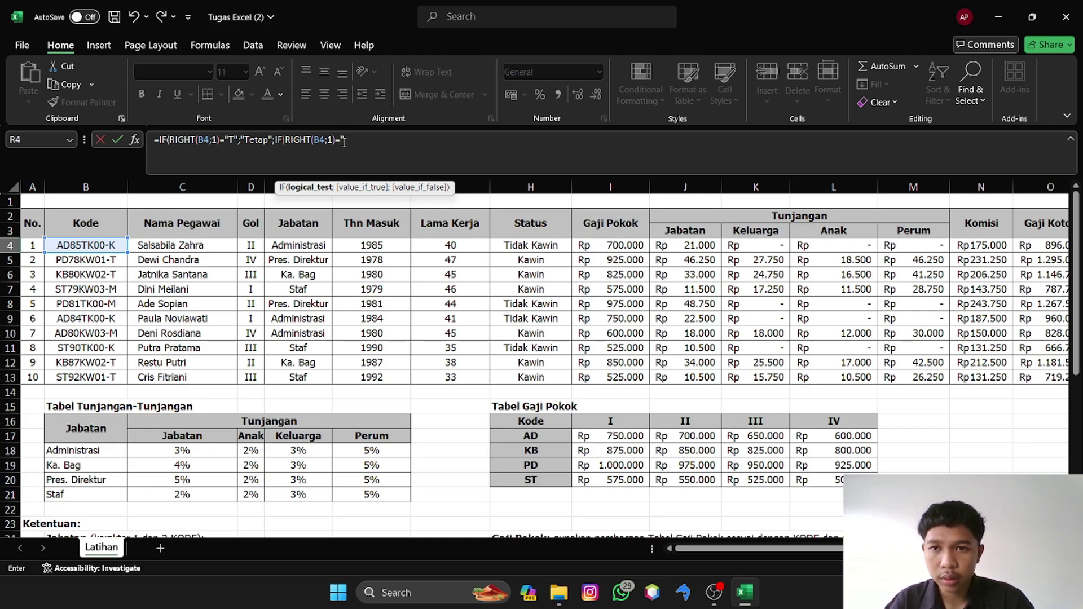
{"action": "scroll", "coordinate": [540, 269], "scroll_direction": "down", "scroll_amount": 2}
{"action": "scroll", "coordinate": [540, 269], "scroll_direction": "right", "scroll_amount": 2}
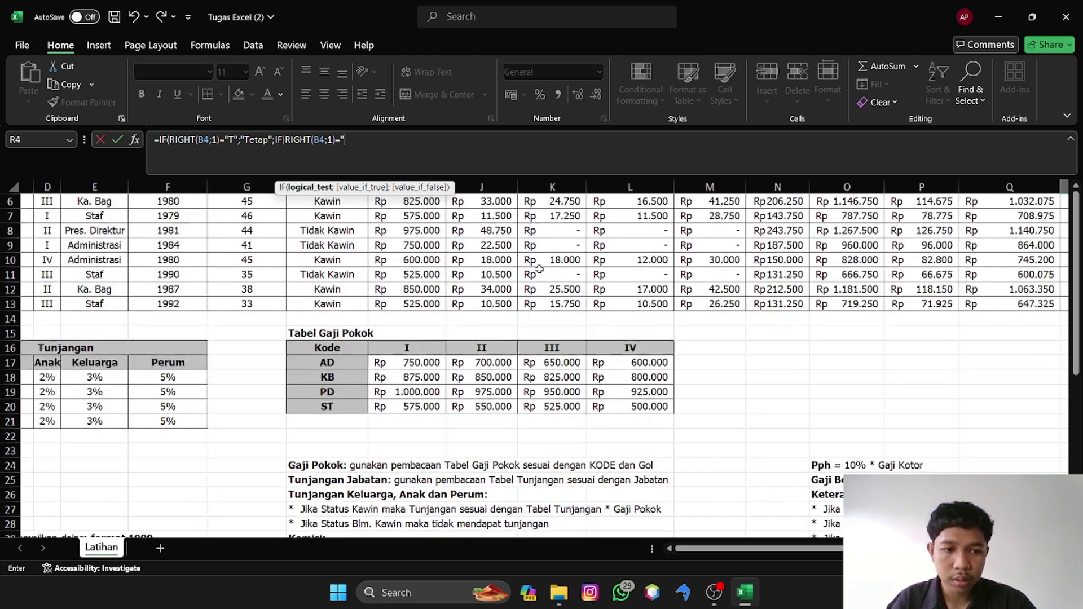
{"action": "scroll", "coordinate": [540, 269], "scroll_direction": "up", "scroll_amount": 2}
{"action": "scroll", "coordinate": [540, 270], "scroll_direction": "left", "scroll_amount": 2}
{"action": "type", "text": "\"M"}
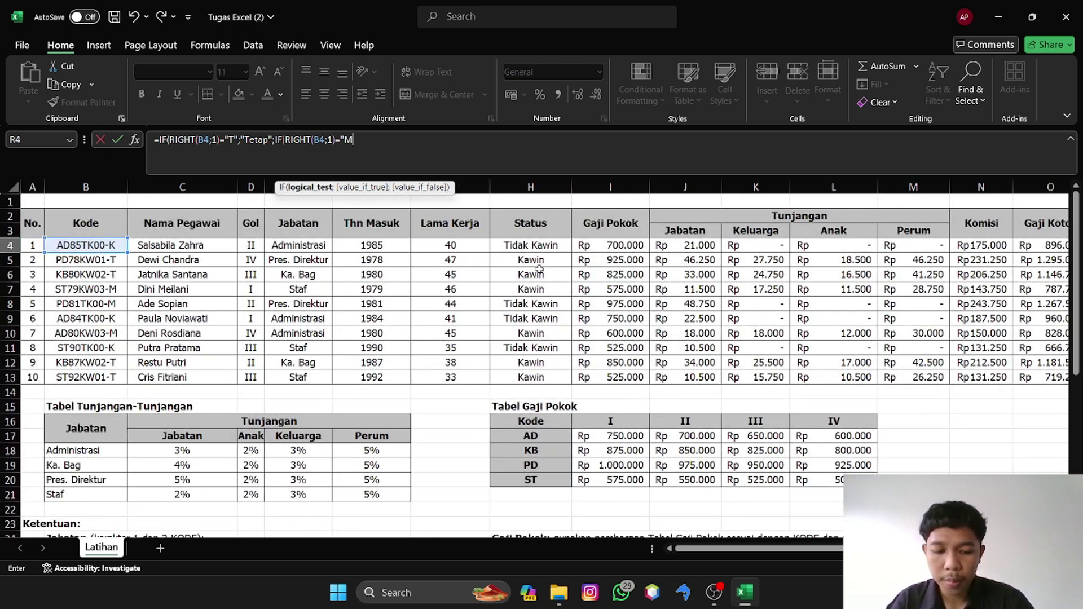
{"action": "type", "text": "\";"}
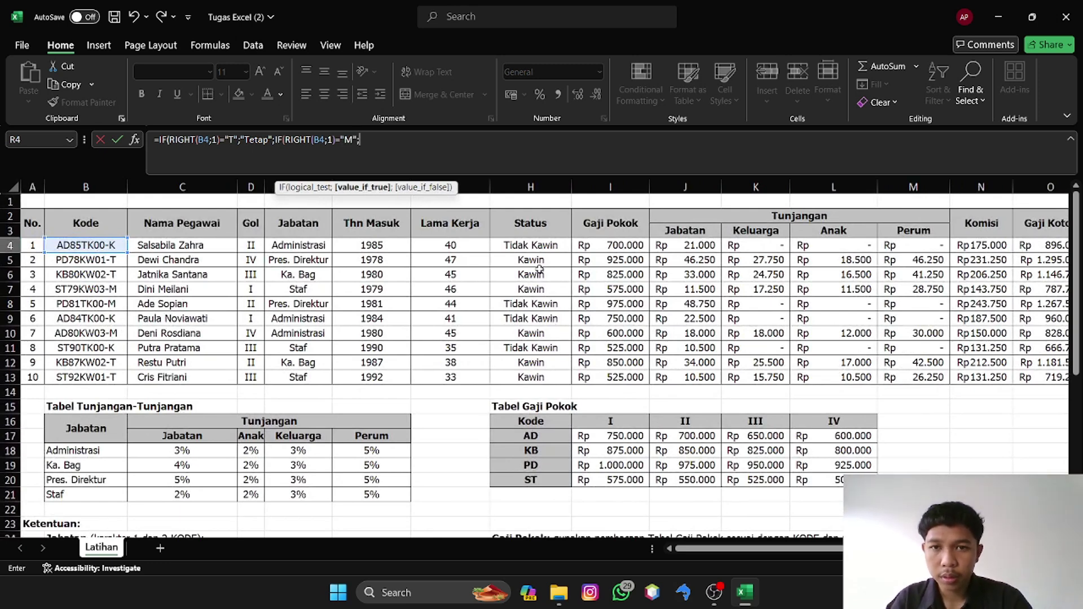
- Enter "Mutasi" as the value if true for the "M" condition
{"action": "type", "text": "\""}
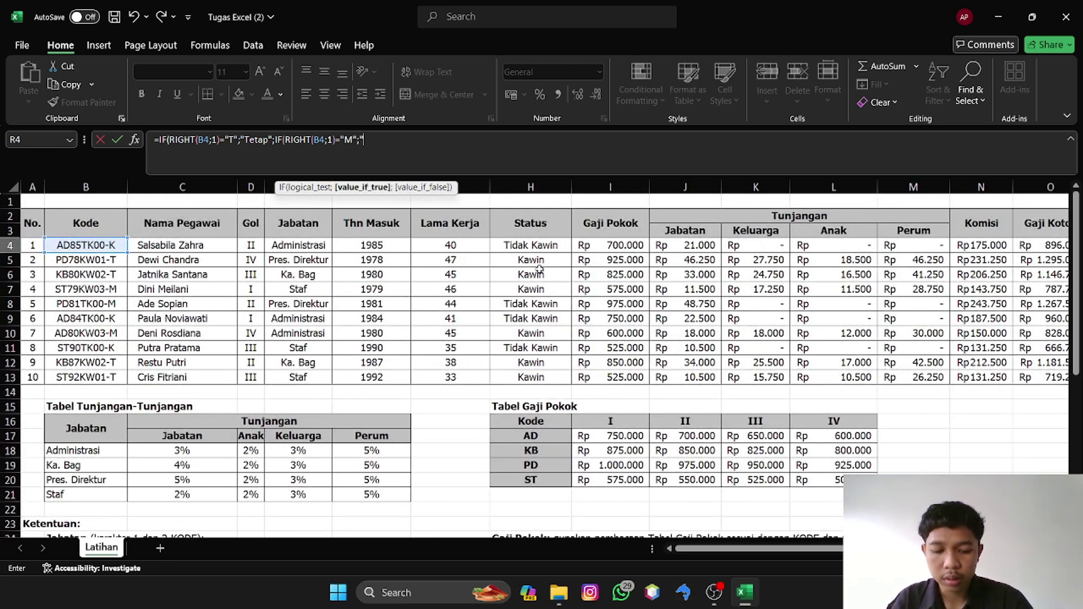
{"action": "type", "text": "Mutas"}
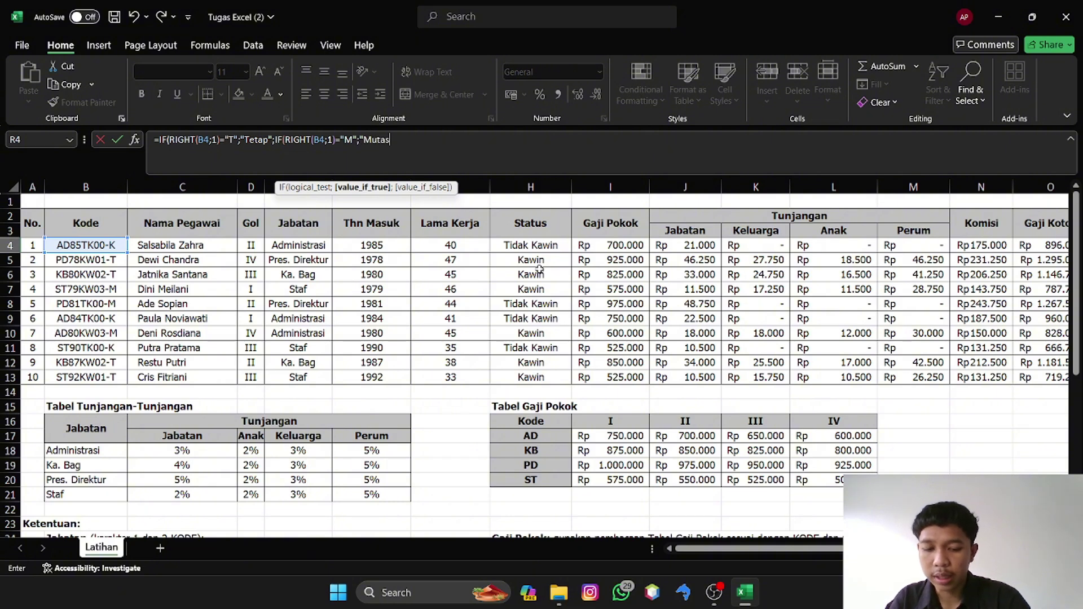
{"action": "type", "text": "i"}
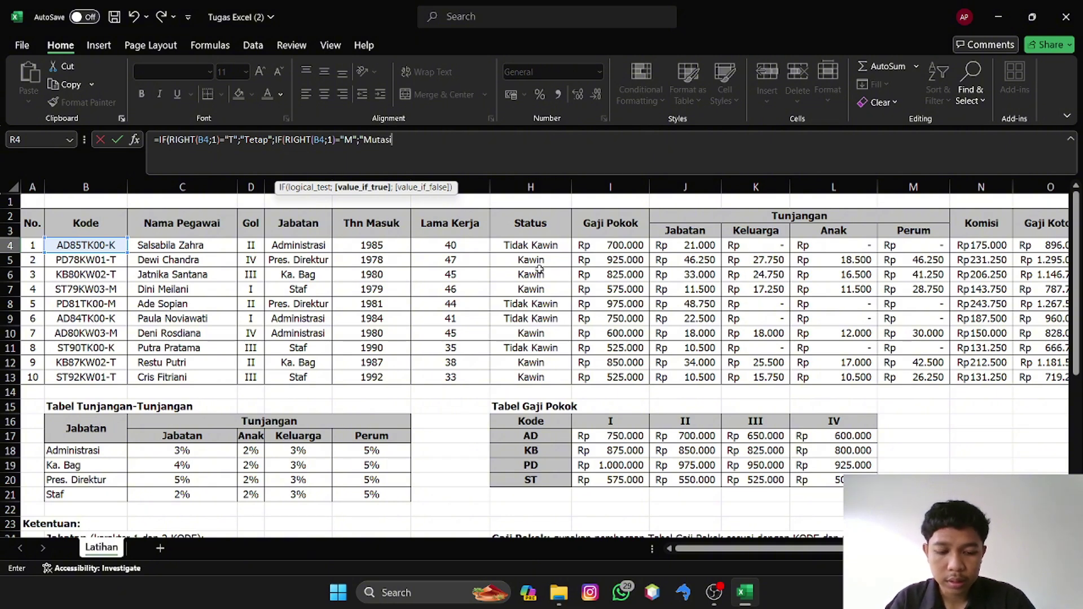
{"action": "type", "text": "\";"}
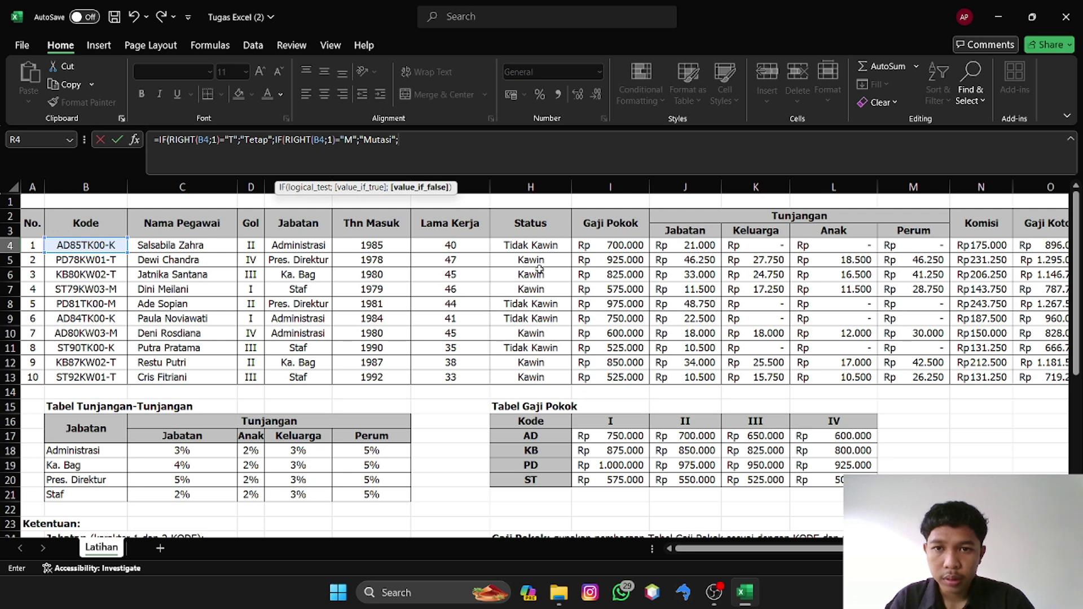
- Nest a third IF as the value if false, with the condition RIGHT(B4;1)="K", checking the Keterangan rule in the notes
{"action": "type", "text": "if"}
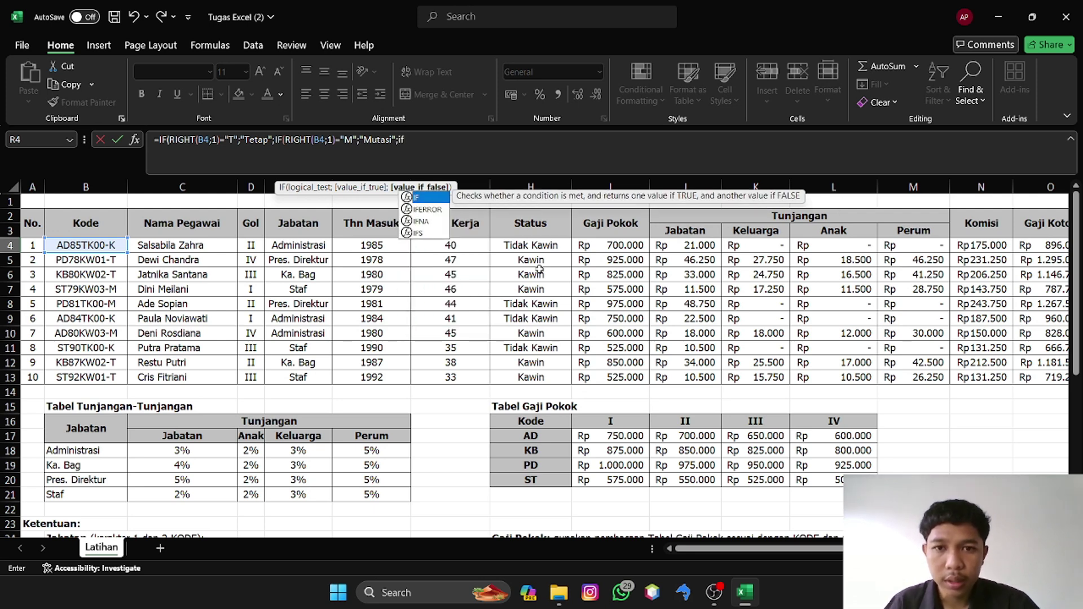
{"action": "double_click", "coordinate": [431, 197]}
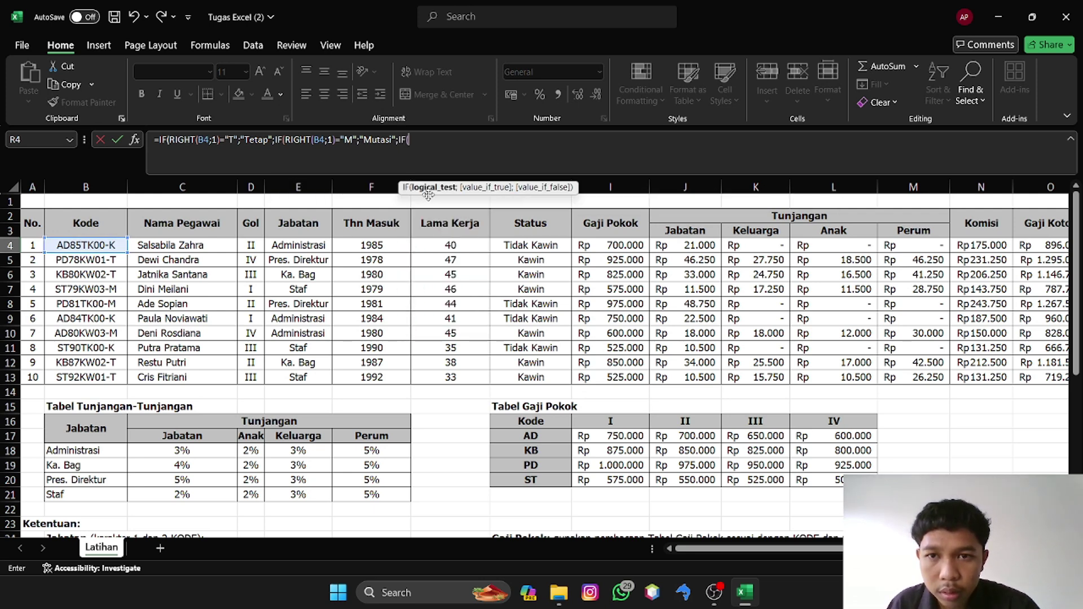
{"action": "type", "text": "right"}
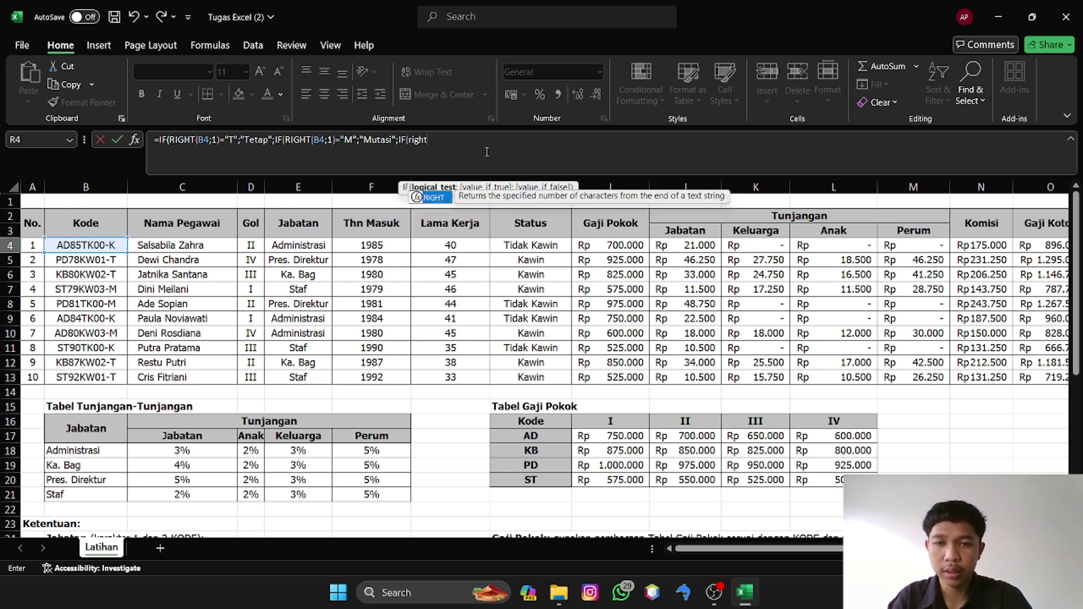
{"action": "double_click", "coordinate": [434, 198]}
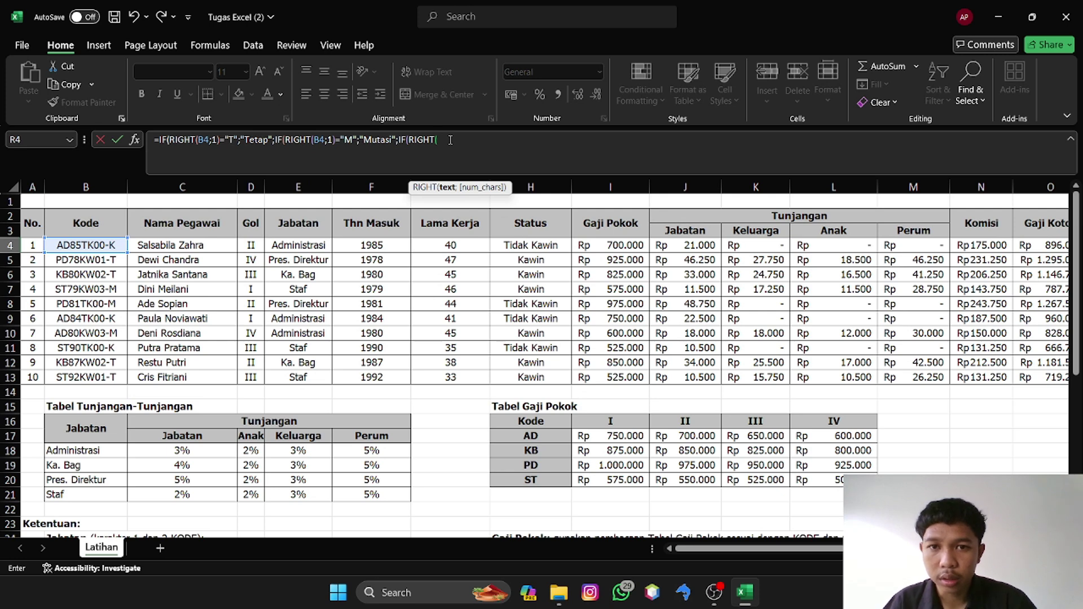
{"action": "left_click", "coordinate": [91, 244]}
{"action": "type", "text": ";1)+"}
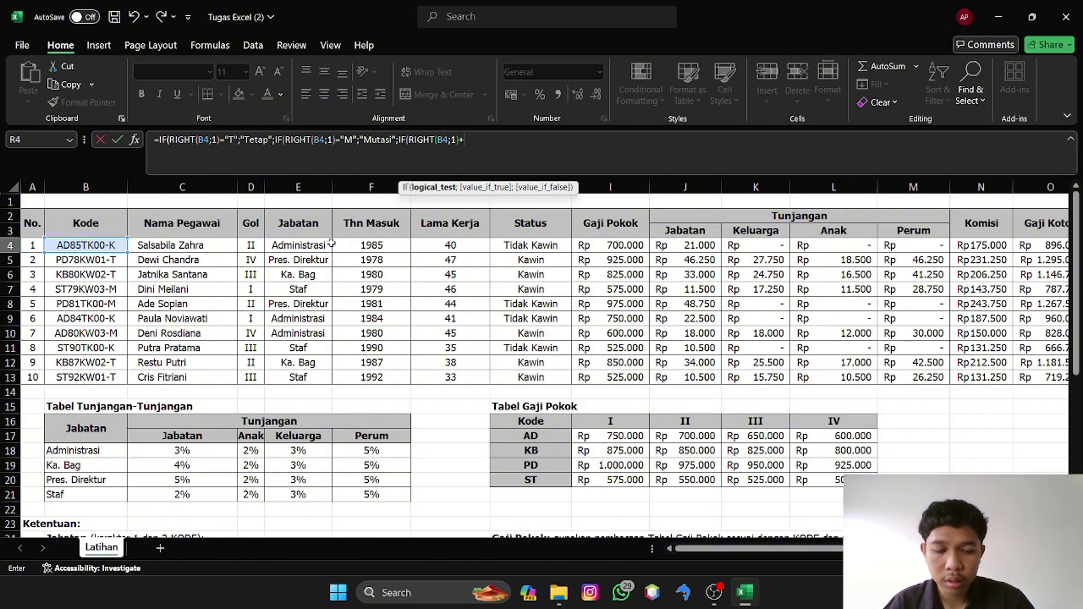
{"action": "key", "text": "BackSpace"}
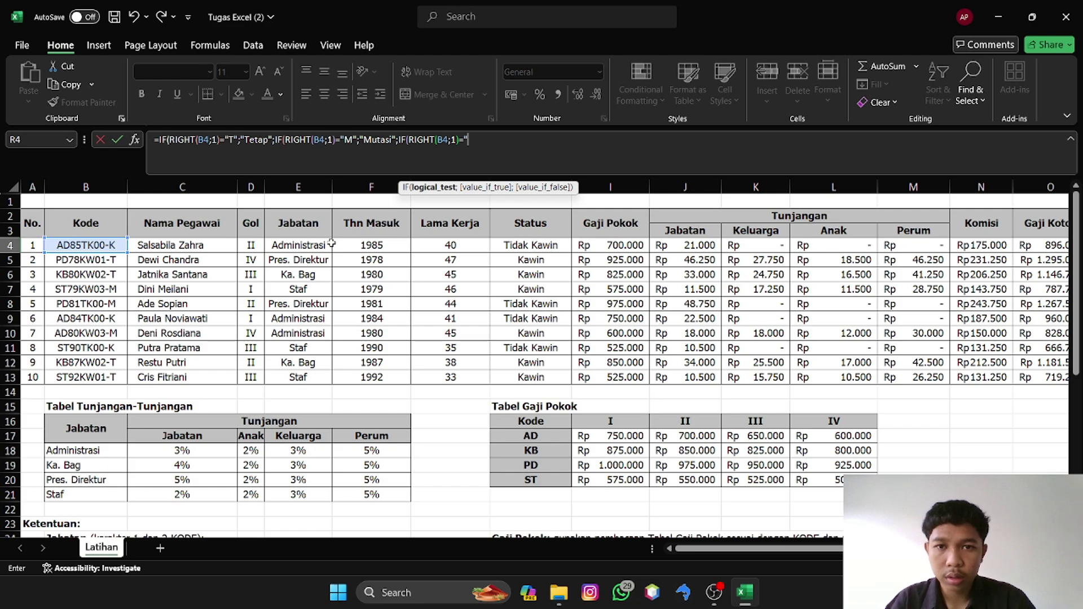
{"action": "scroll", "coordinate": [507, 465], "scroll_direction": "down", "scroll_amount": 4}
{"action": "scroll", "coordinate": [507, 465], "scroll_direction": "up", "scroll_amount": 4}
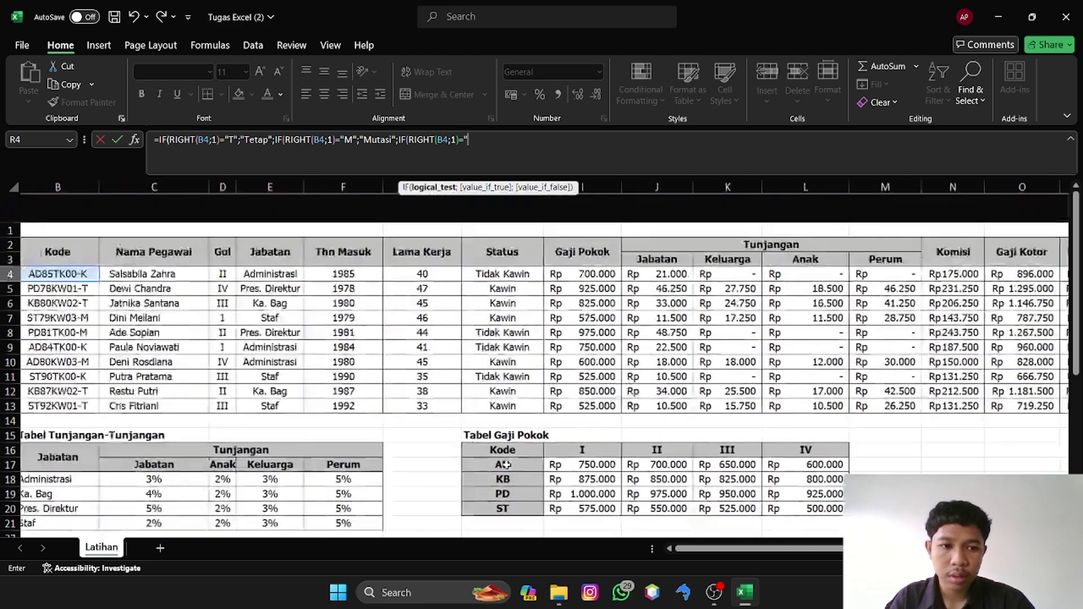
{"action": "type", "text": "K\""}
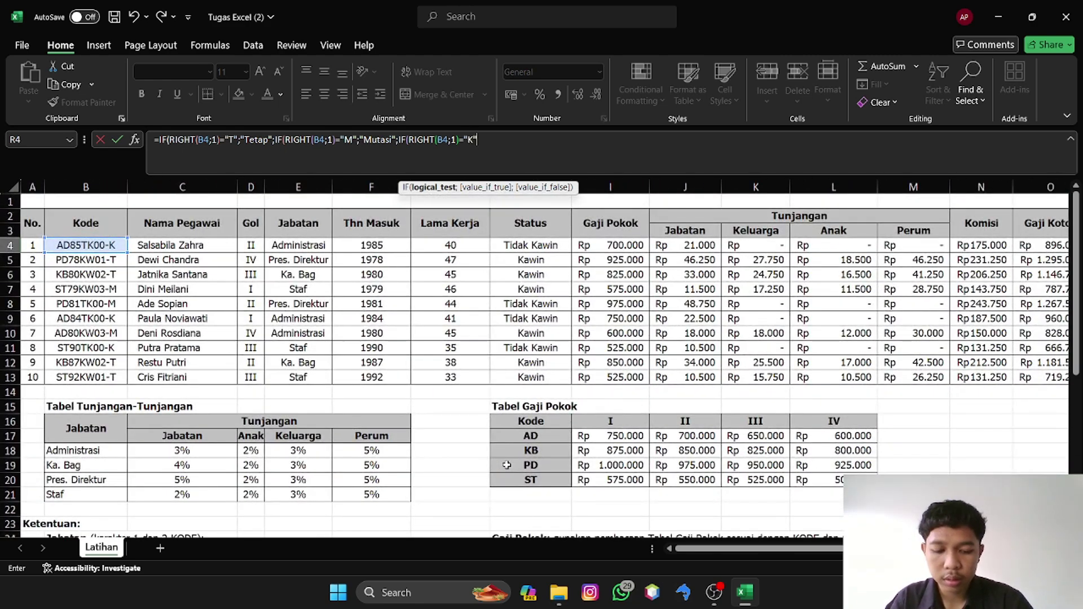
- Enter "Kontrak" as the value if true and "-" as the value if false, and complete the Ket Kerja formula in R4
{"action": "type", "text": ";\"m"}
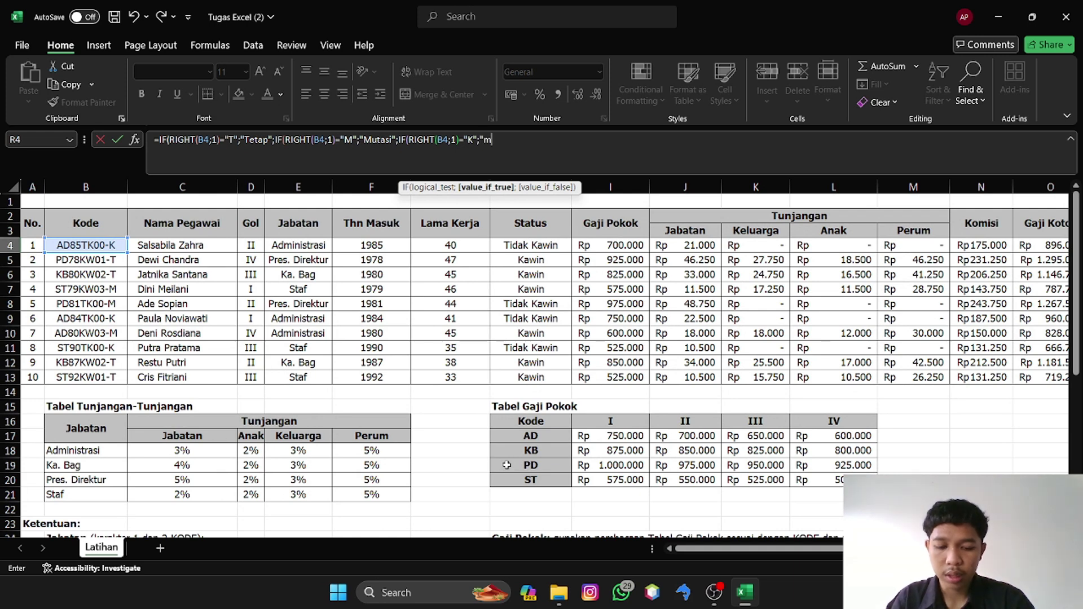
{"action": "key", "text": "BackSpace"}
{"action": "type", "text": "Kontrak\""}
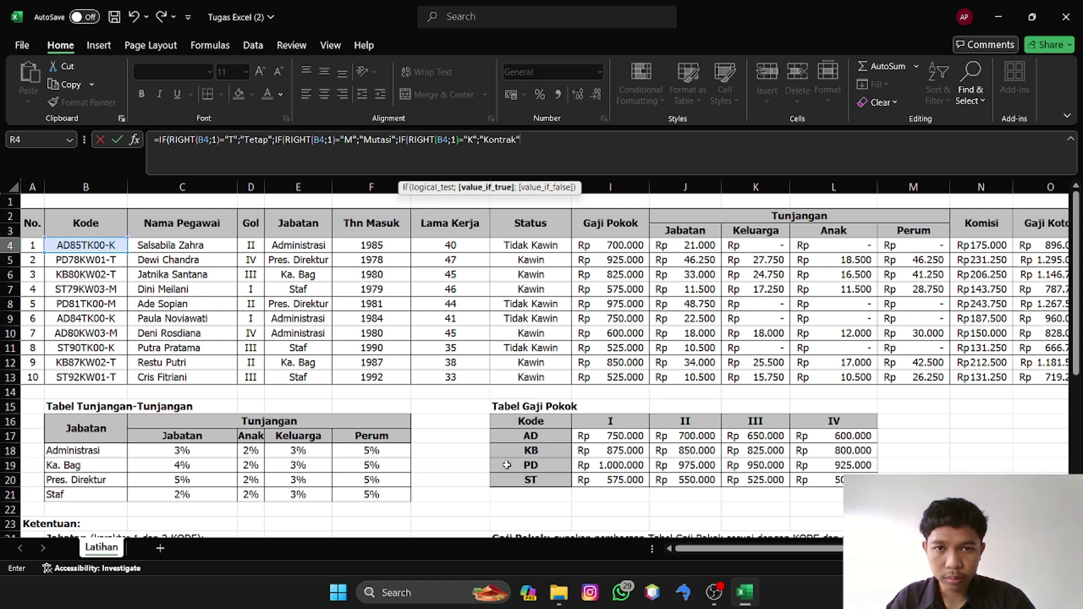
{"action": "type", "text": ";))"}
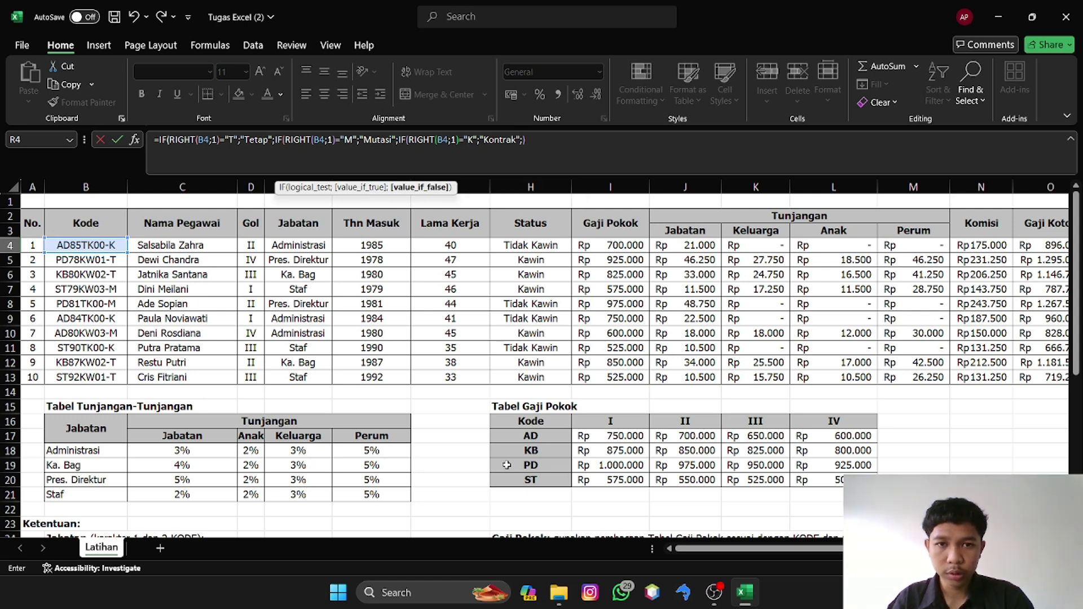
{"action": "type", "text": ")"}
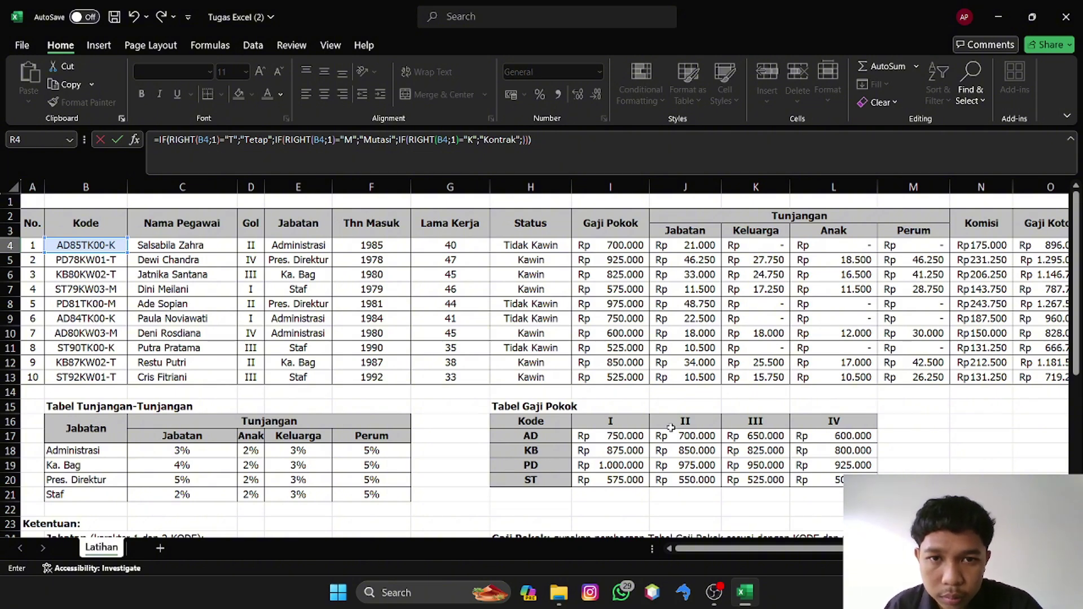
{"action": "left_click", "coordinate": [527, 142]}
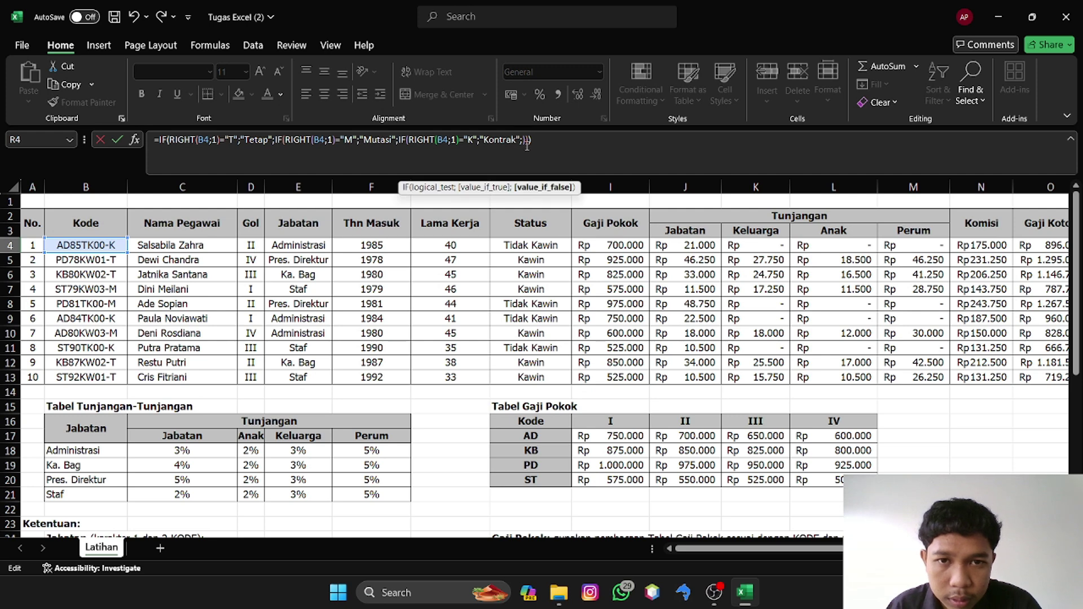
{"action": "type", "text": "\";\"-"}
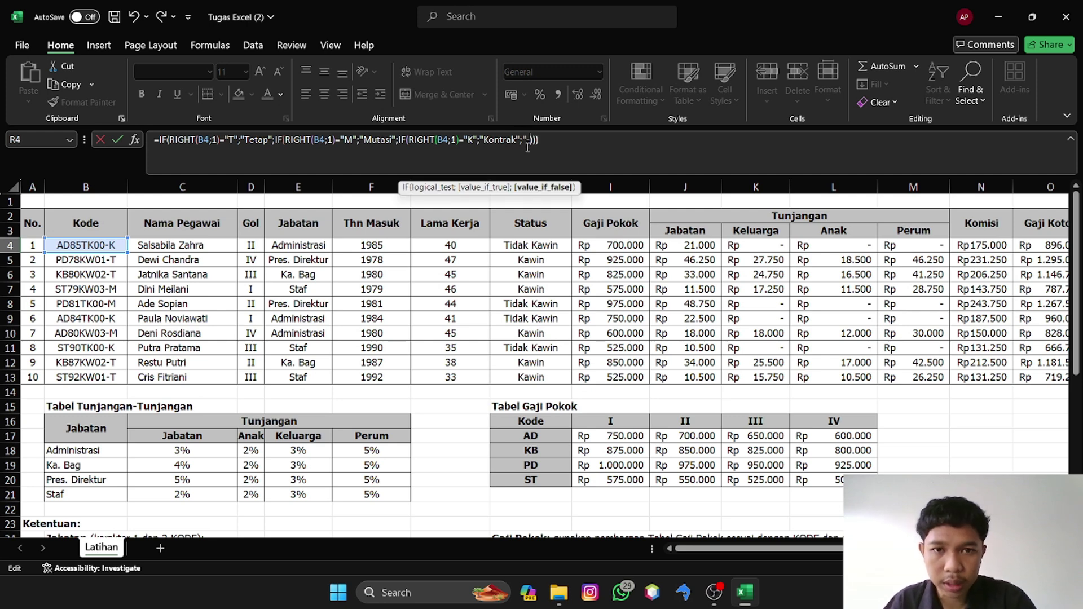
{"action": "type", "text": "\""}
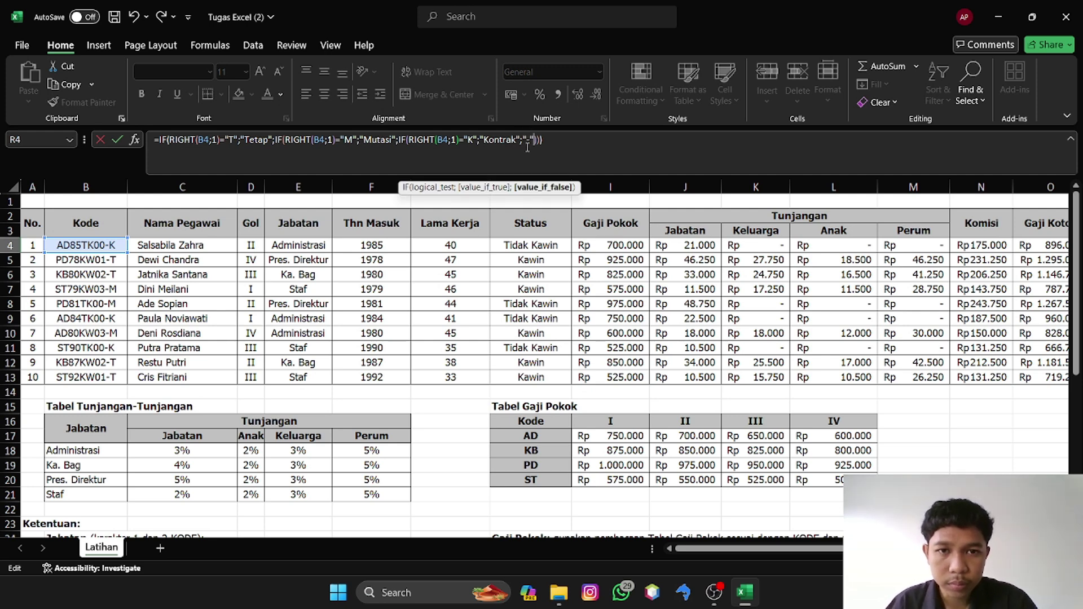
{"action": "key", "text": "Return"}
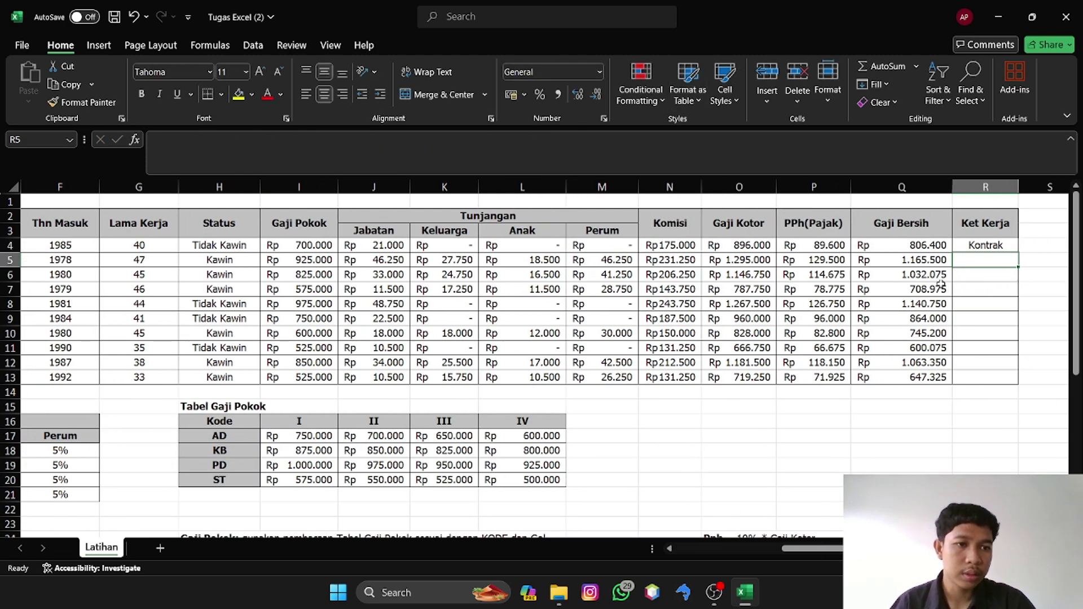
- Fill the Ket Kerja formula from R4 down to R13 for all the employees
{"action": "left_click", "coordinate": [994, 245]}
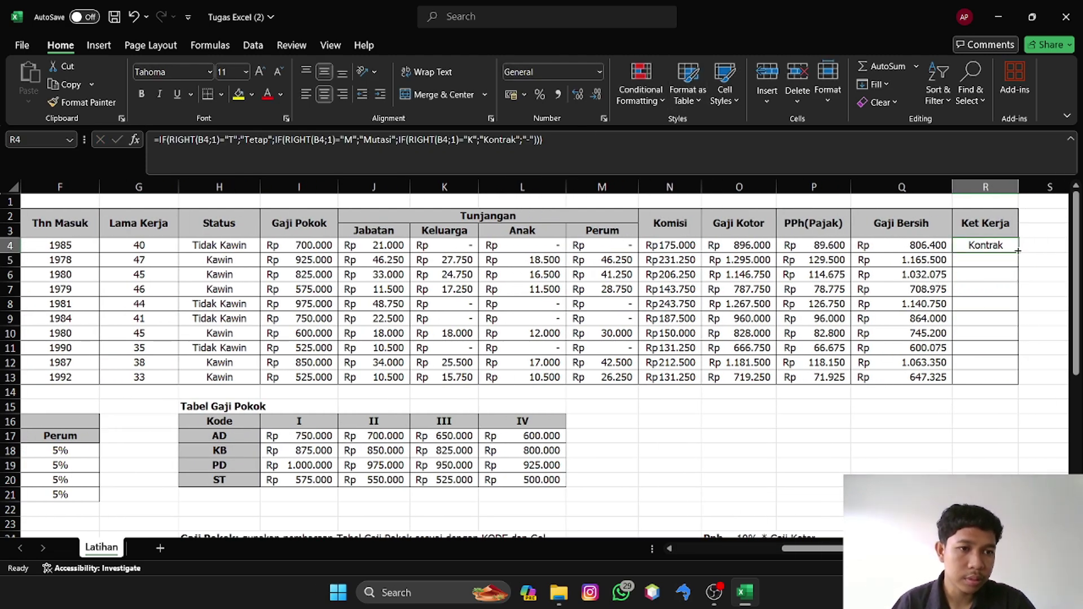
{"action": "left_click_drag", "start_coordinate": [1018, 251], "coordinate": [1021, 384]}
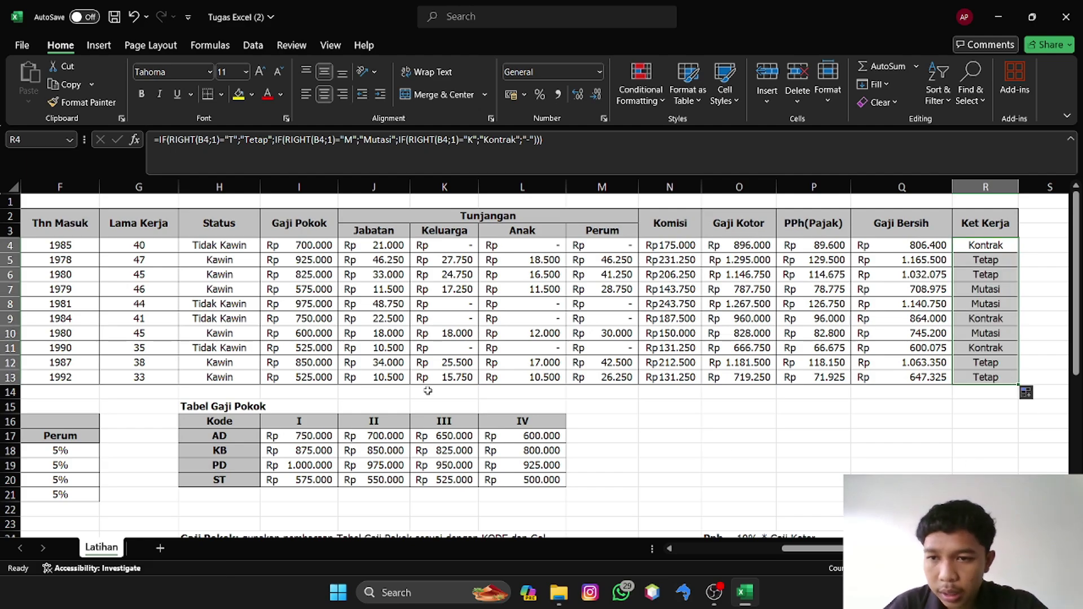
- Review the completed salary table across its columns, including the Status formula in H10
{"action": "scroll", "coordinate": [428, 391], "scroll_direction": "left", "scroll_amount": 3}
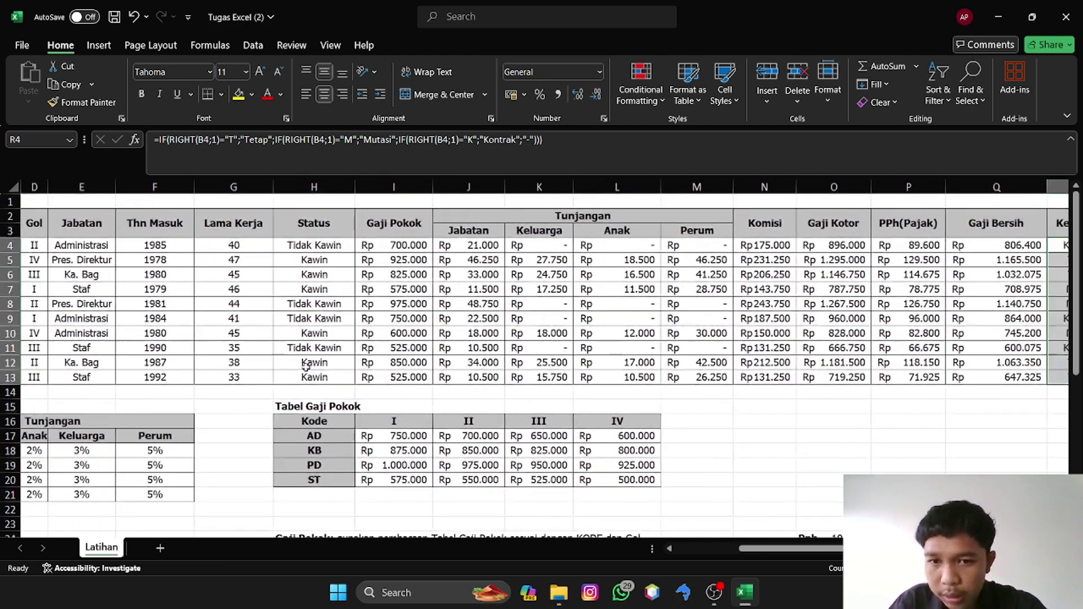
{"action": "scroll", "coordinate": [383, 400], "scroll_direction": "left", "scroll_amount": 4}
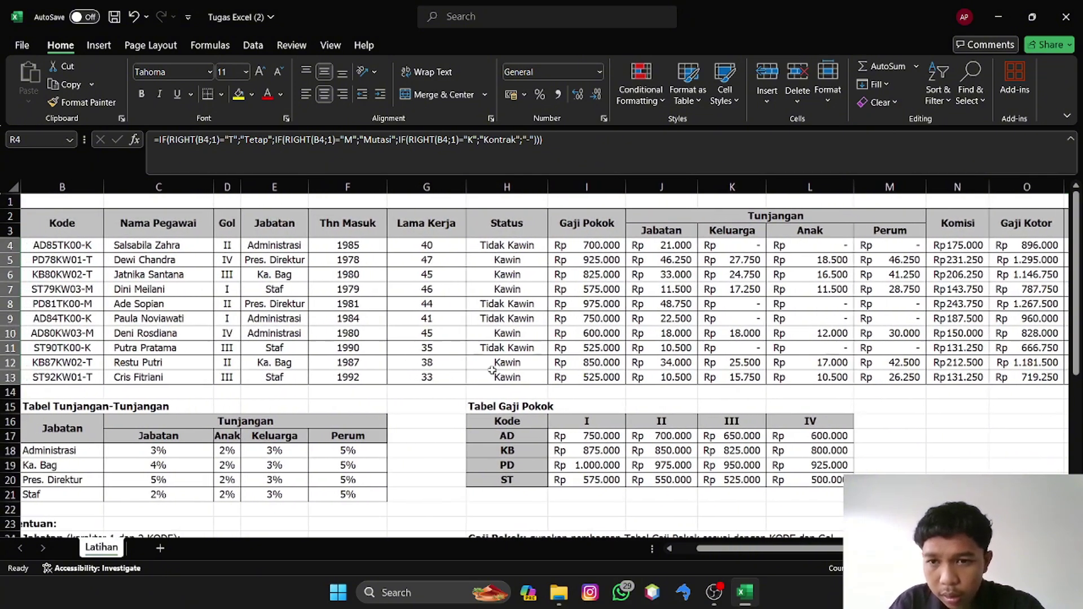
{"action": "scroll", "coordinate": [515, 388], "scroll_direction": "down", "scroll_amount": 3}
{"action": "scroll", "coordinate": [515, 387], "scroll_direction": "right", "scroll_amount": 2}
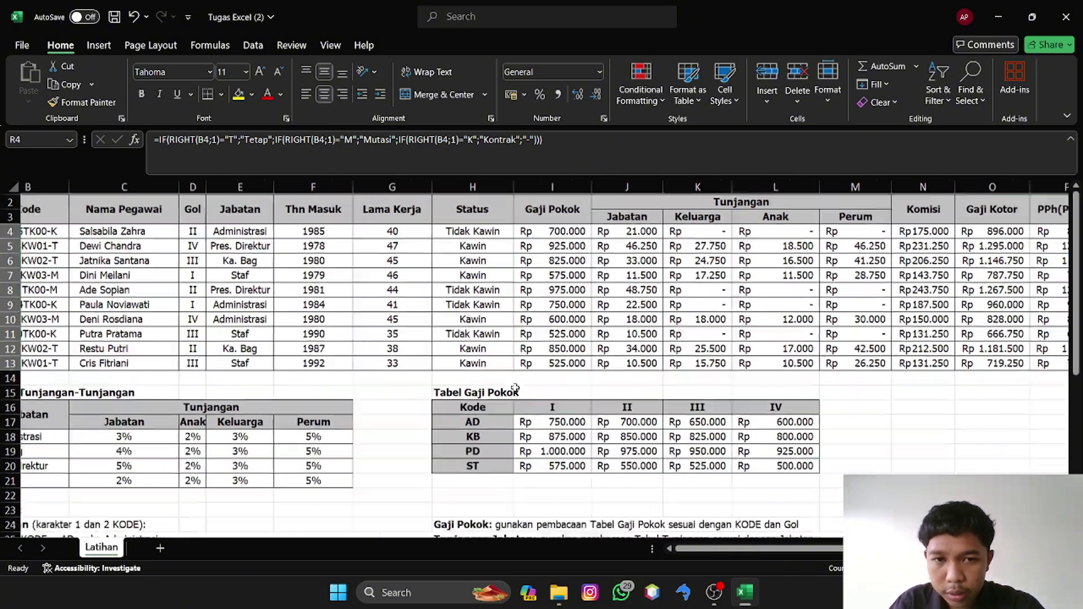
{"action": "scroll", "coordinate": [515, 388], "scroll_direction": "up", "scroll_amount": 3}
{"action": "scroll", "coordinate": [516, 388], "scroll_direction": "left", "scroll_amount": 1}
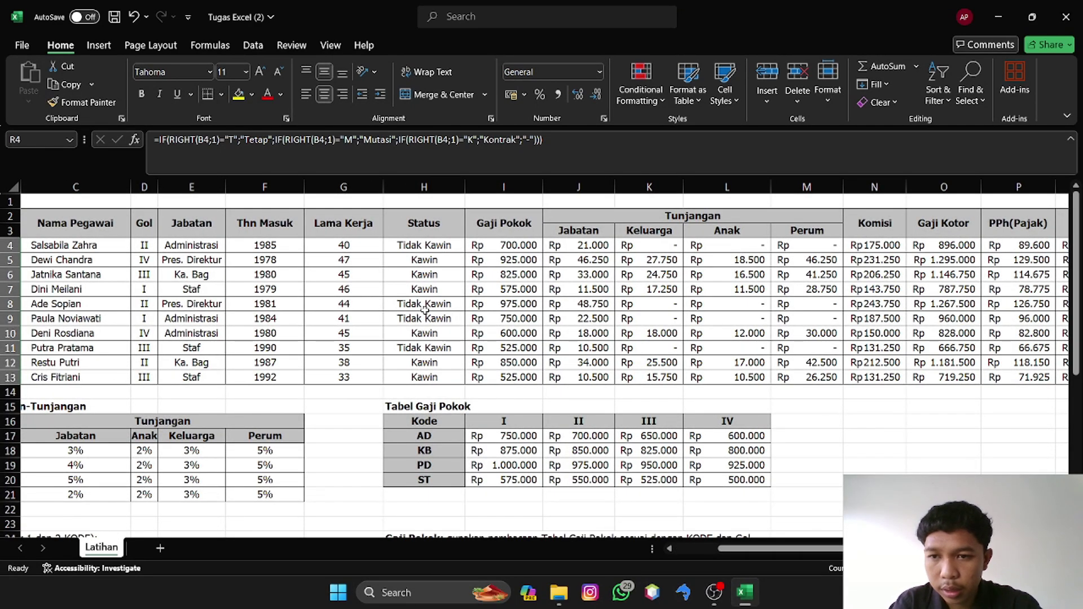
{"action": "scroll", "coordinate": [450, 417], "scroll_direction": "left", "scroll_amount": 1}
{"action": "scroll", "coordinate": [449, 416], "scroll_direction": "right", "scroll_amount": 1}
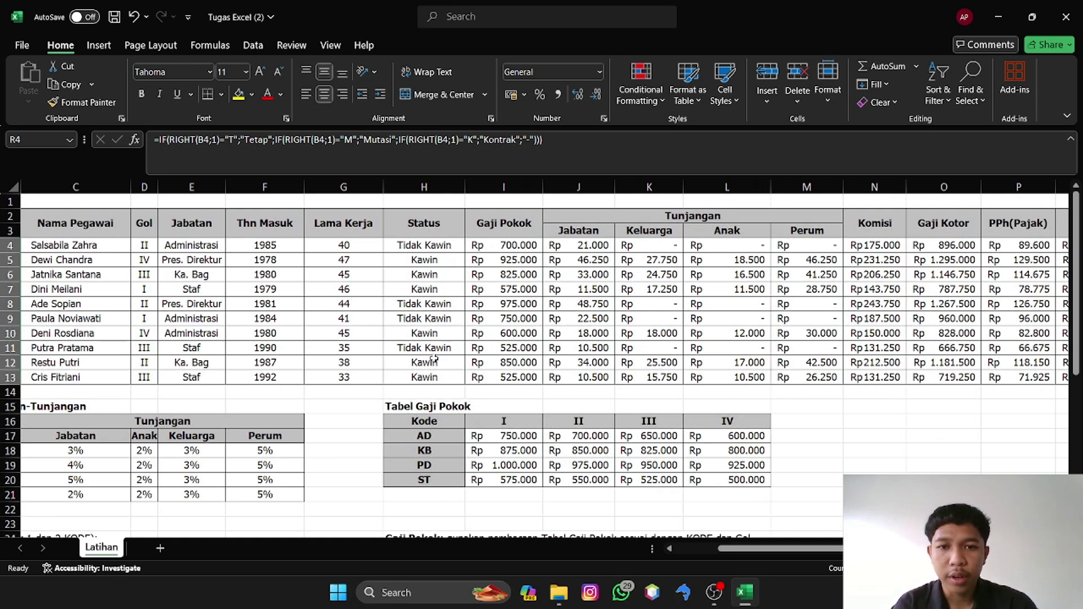
{"action": "left_click", "coordinate": [428, 338]}
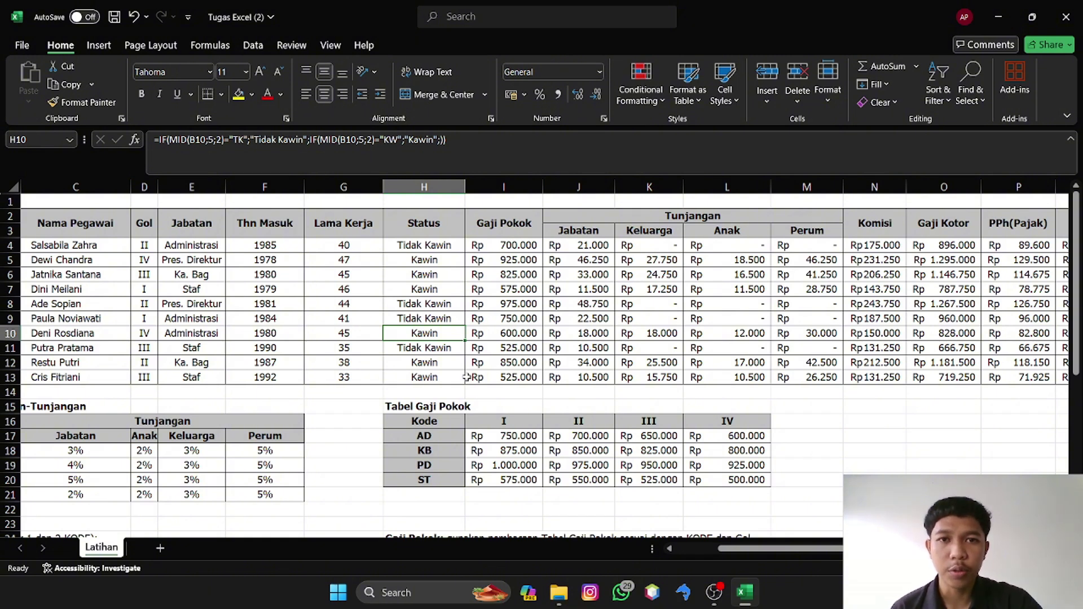
{"action": "left_click", "coordinate": [715, 599]}
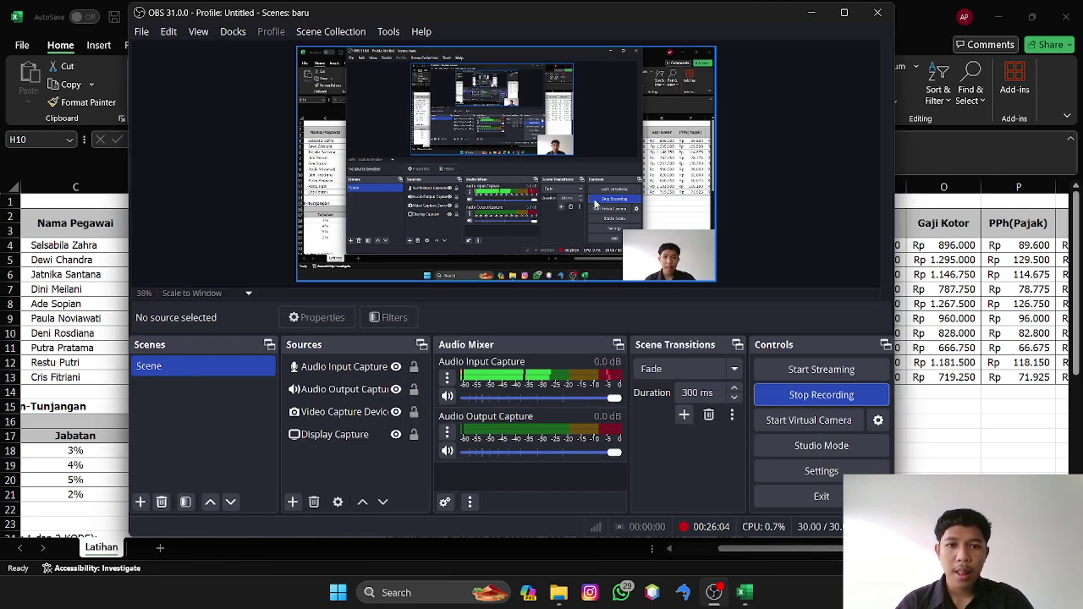